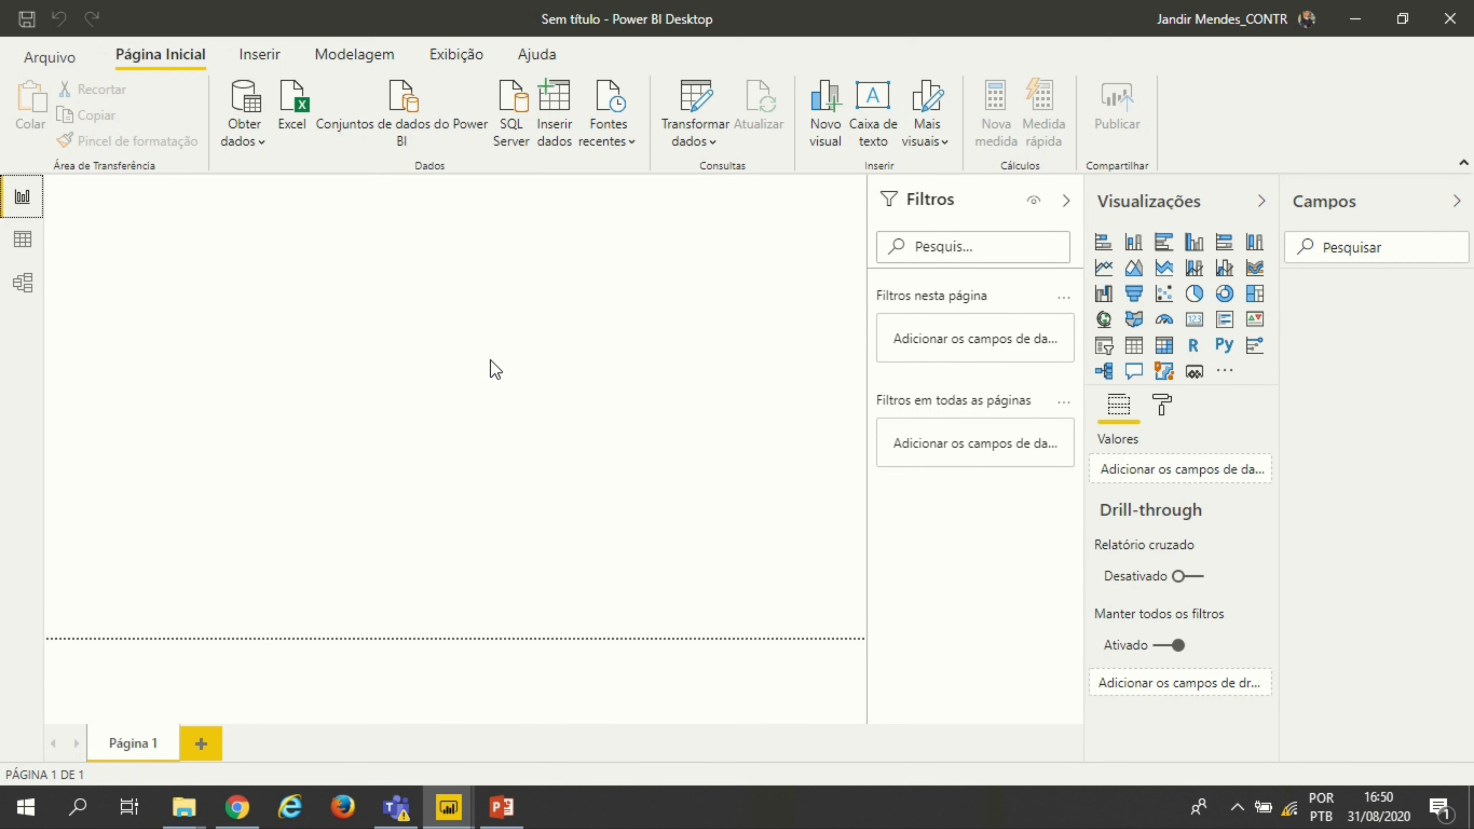
Step: Switch to Chrome and review the Auxílio Emergencial monthly downloads page and the OneDrive page holding 202007_AuxilioEmergencial.zip
left_click(229, 810)
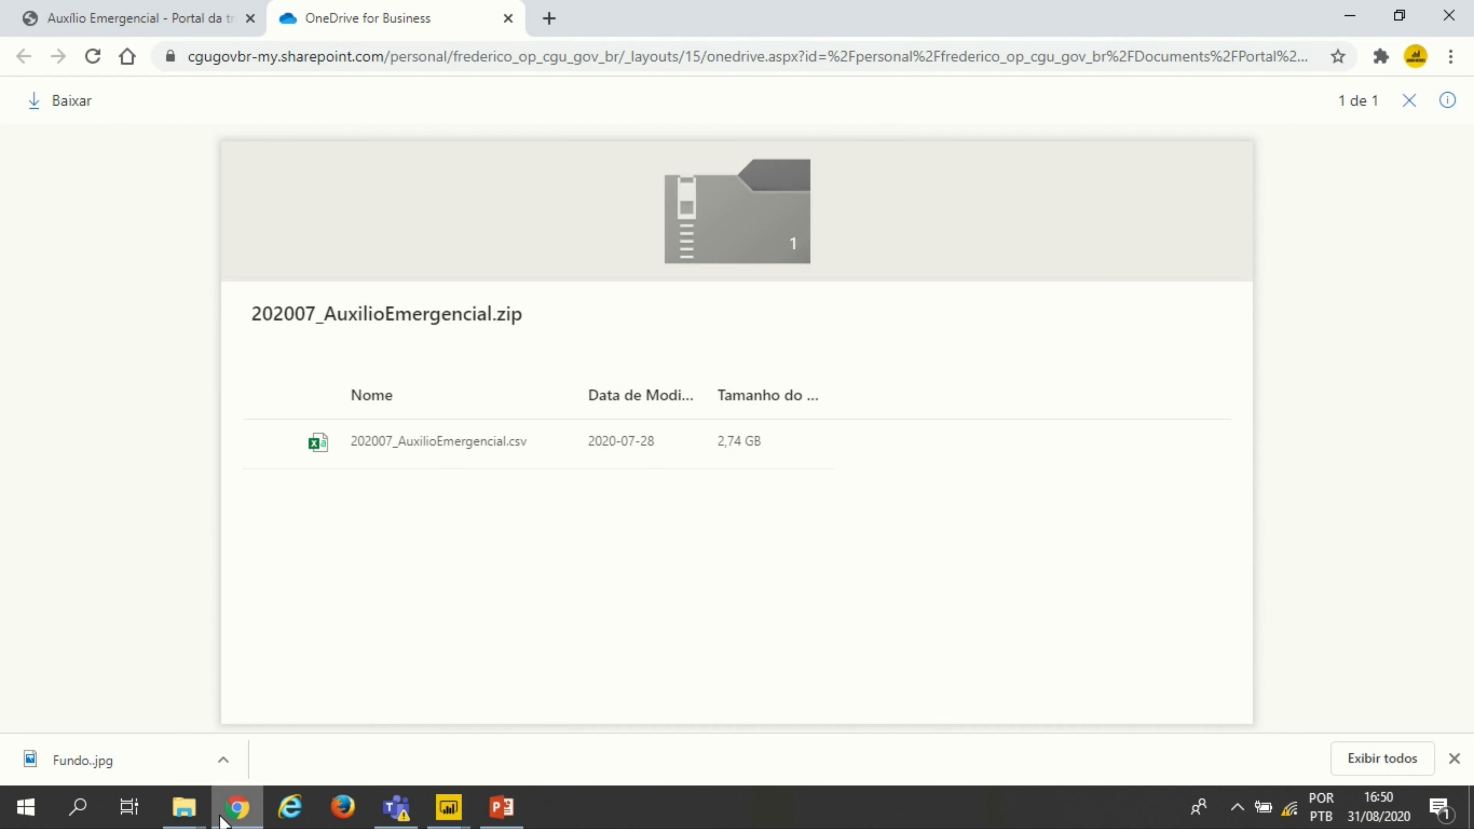
left_click(148, 15)
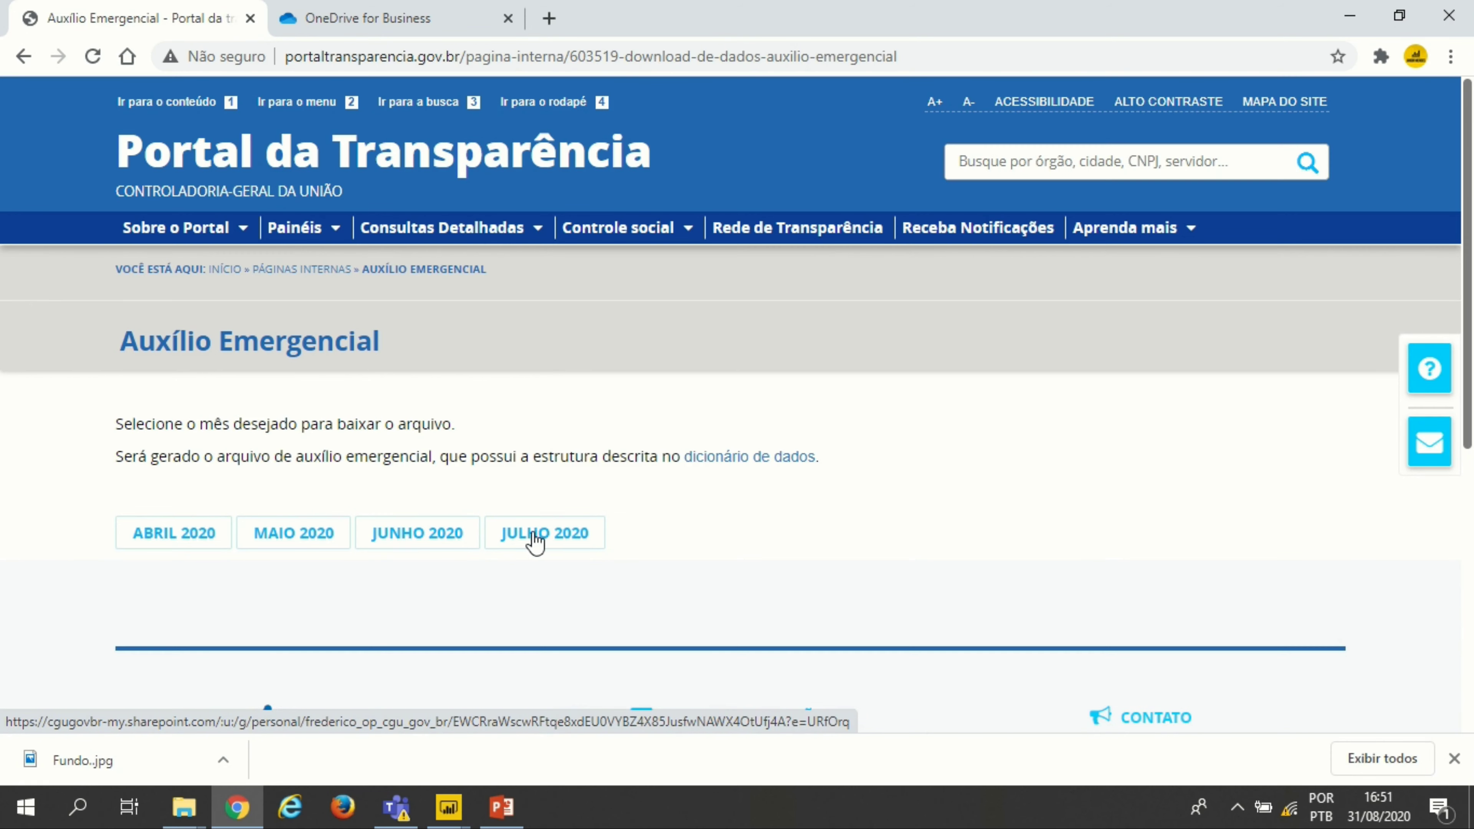
left_click(358, 17)
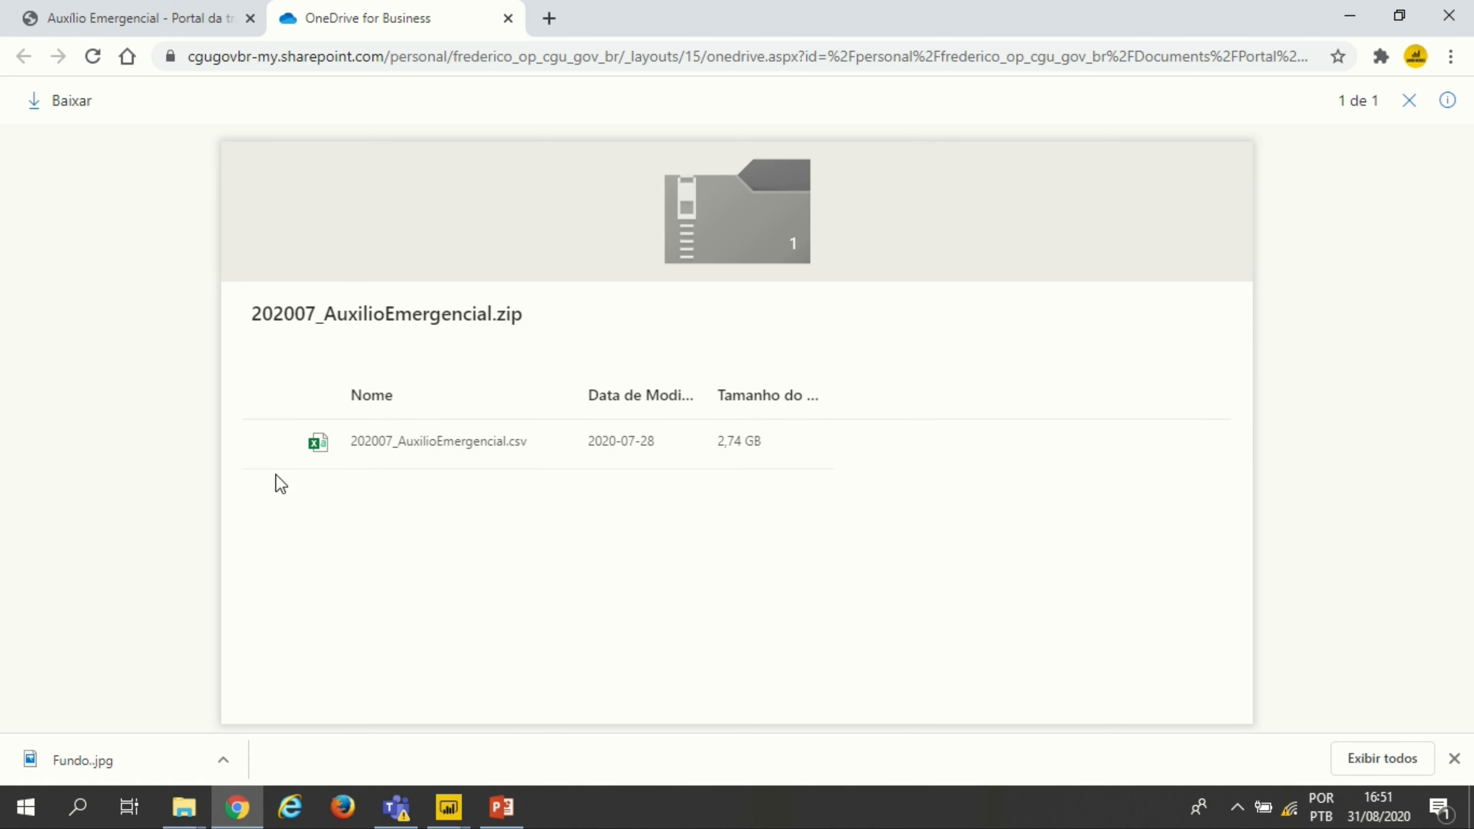
Step: Switch to the untitled Power BI report and choose 202006_AuxilioEmergencial.csv from the Auxilio emergencia desktop folder as a Text/CSV source
mouse_move(474, 813)
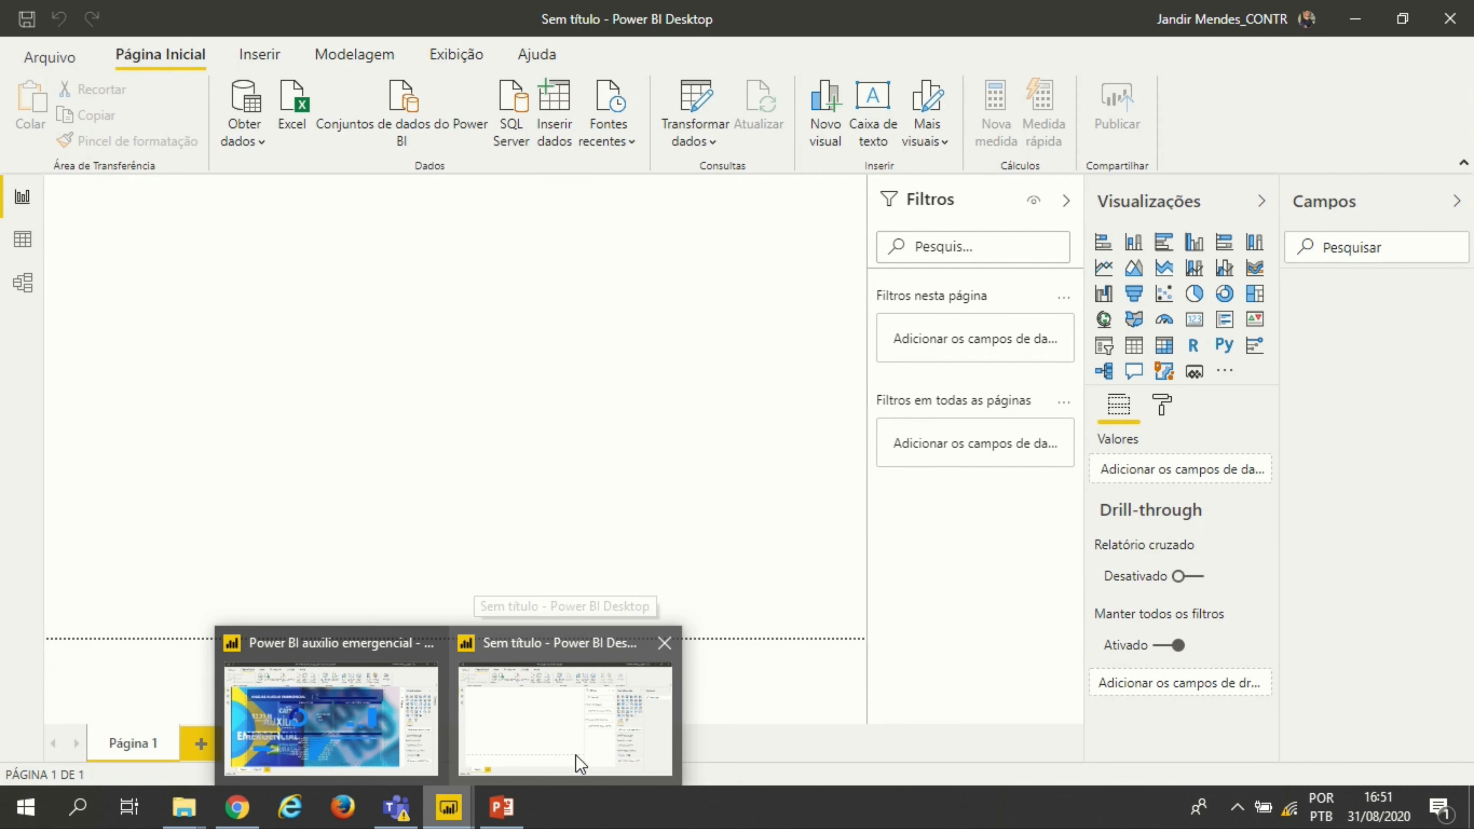
left_click(576, 755)
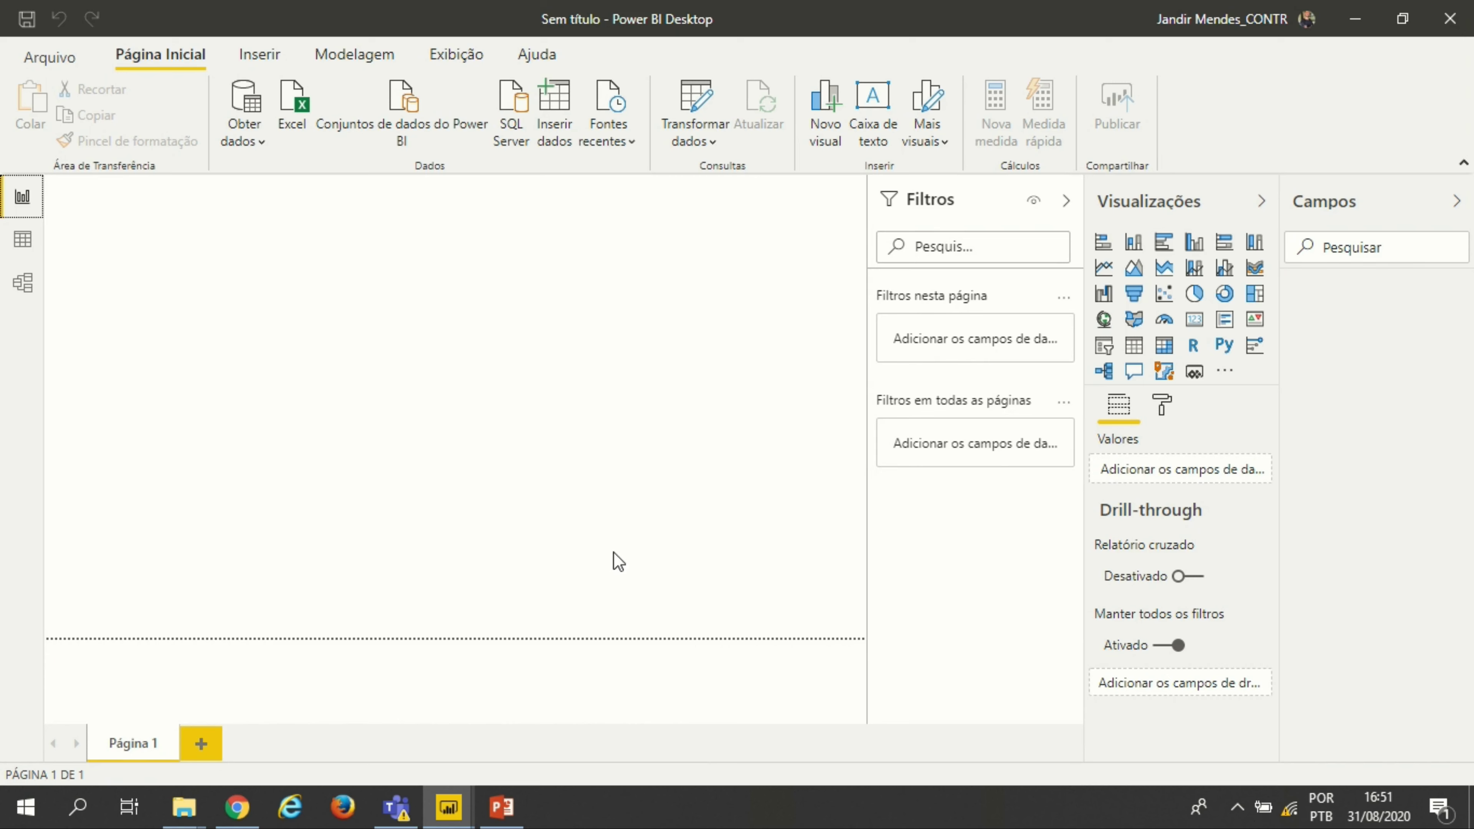
left_click(262, 141)
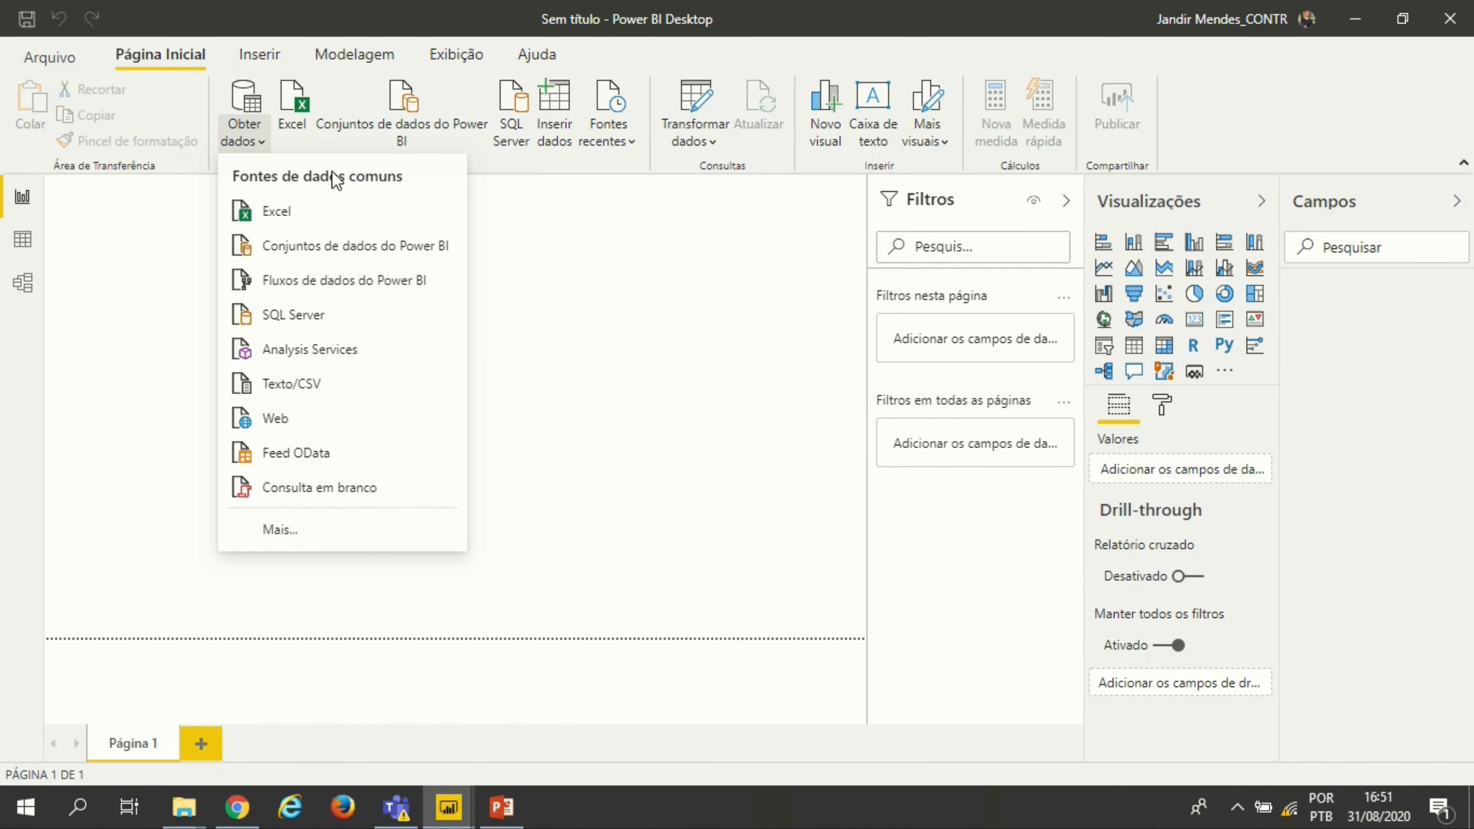
left_click(348, 382)
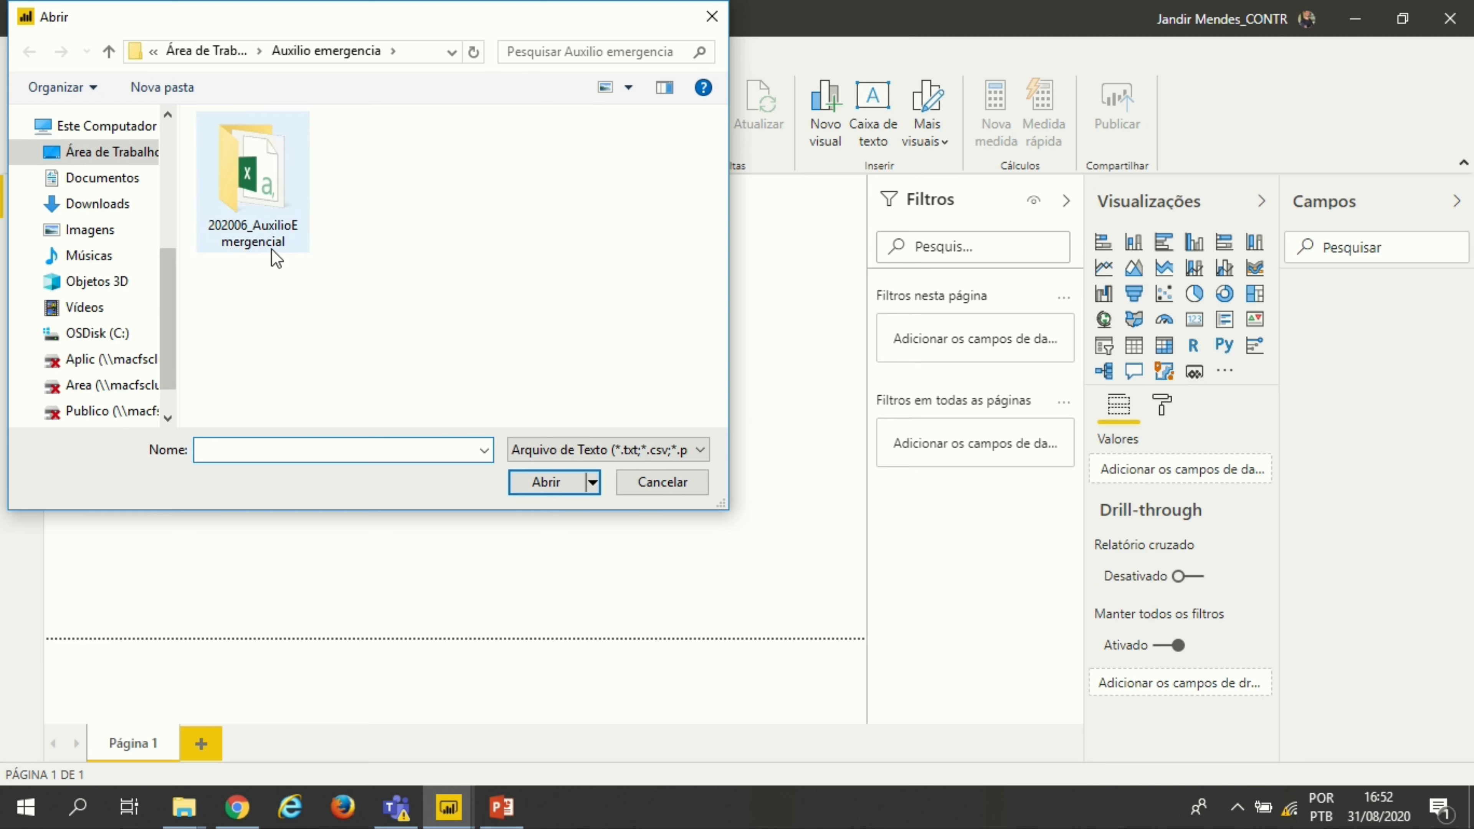
scroll(165, 230, "up", 1)
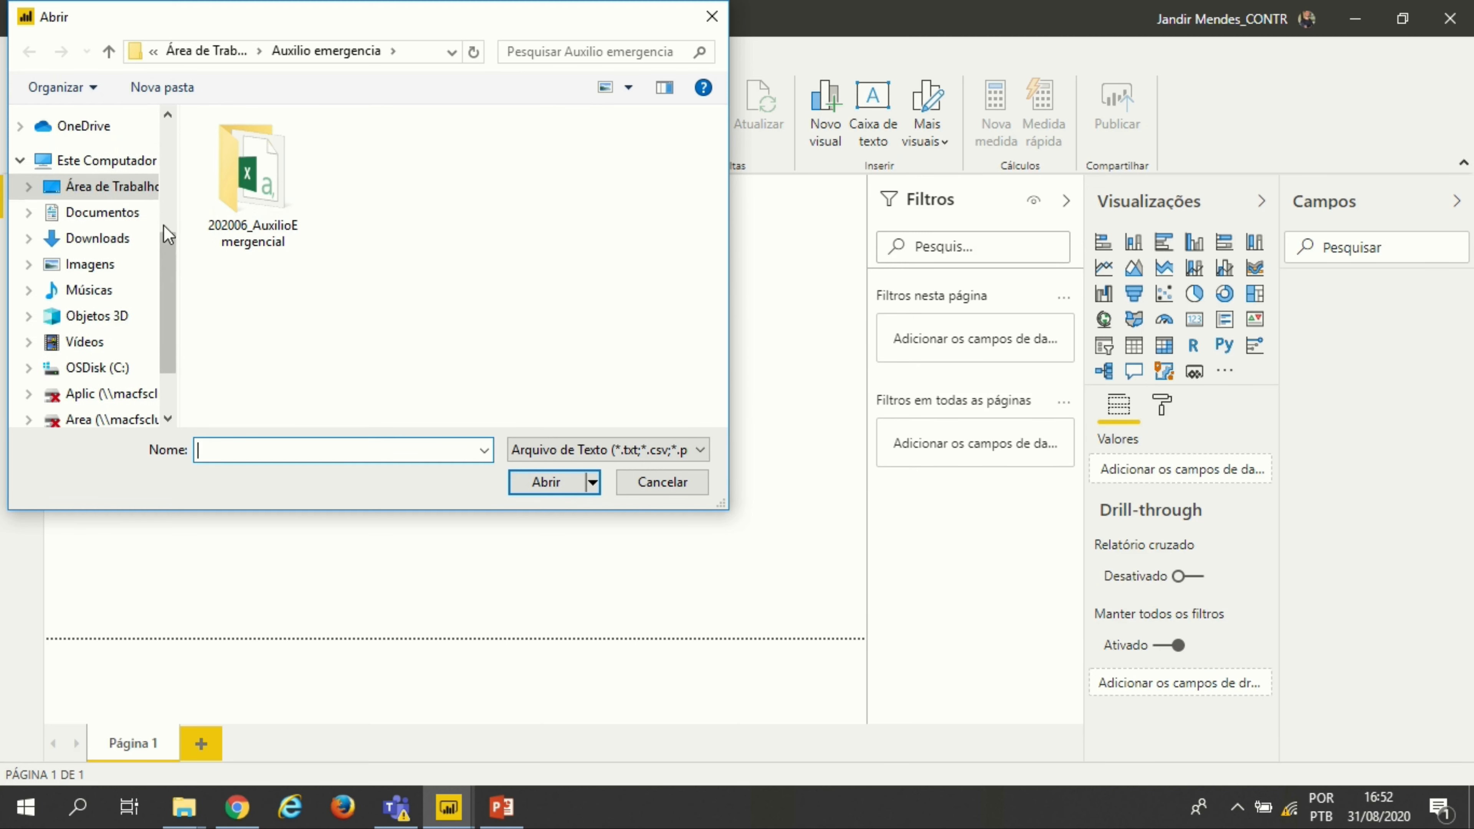
left_click(123, 190)
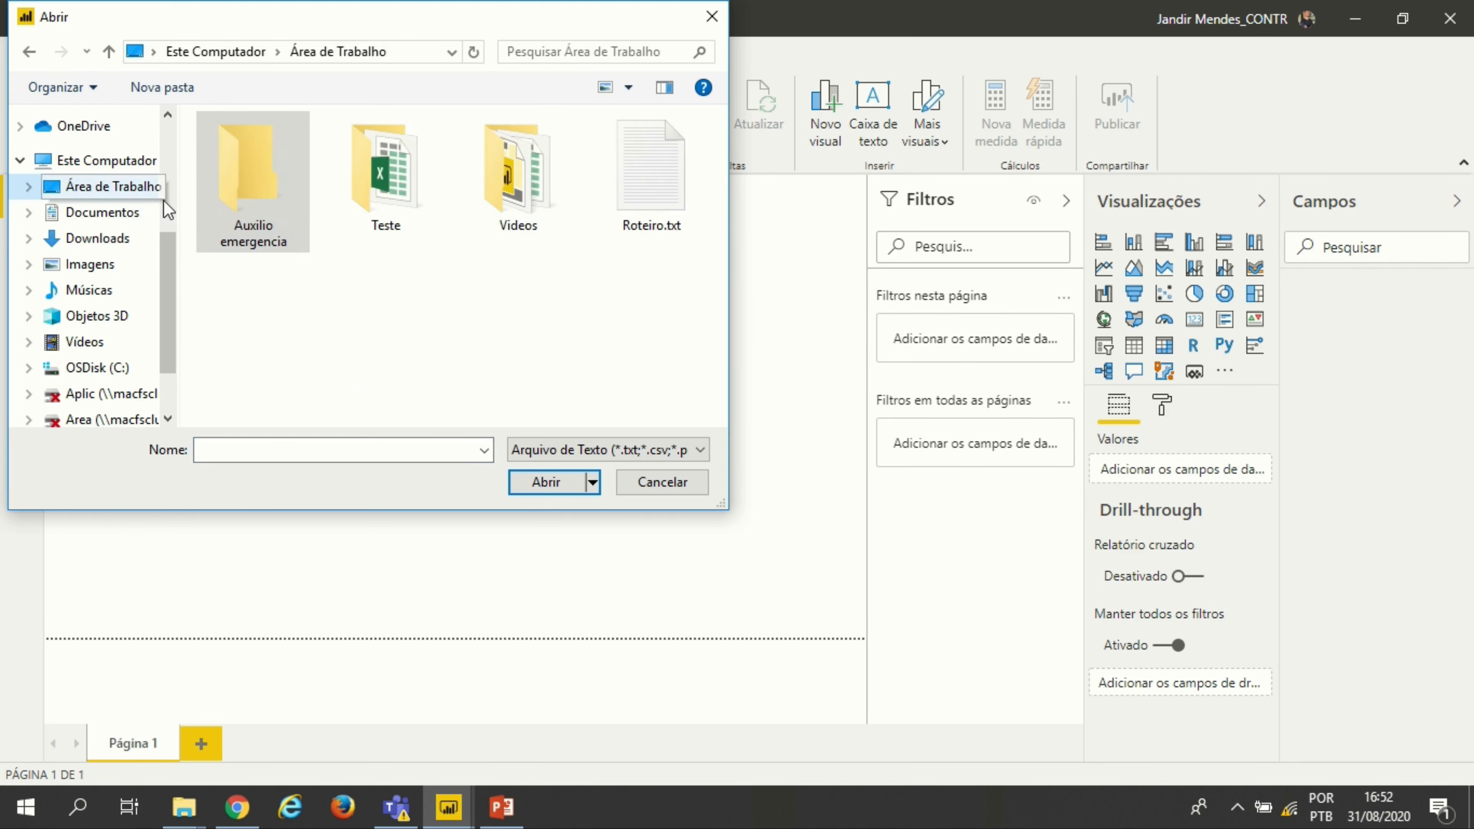
double_click(249, 223)
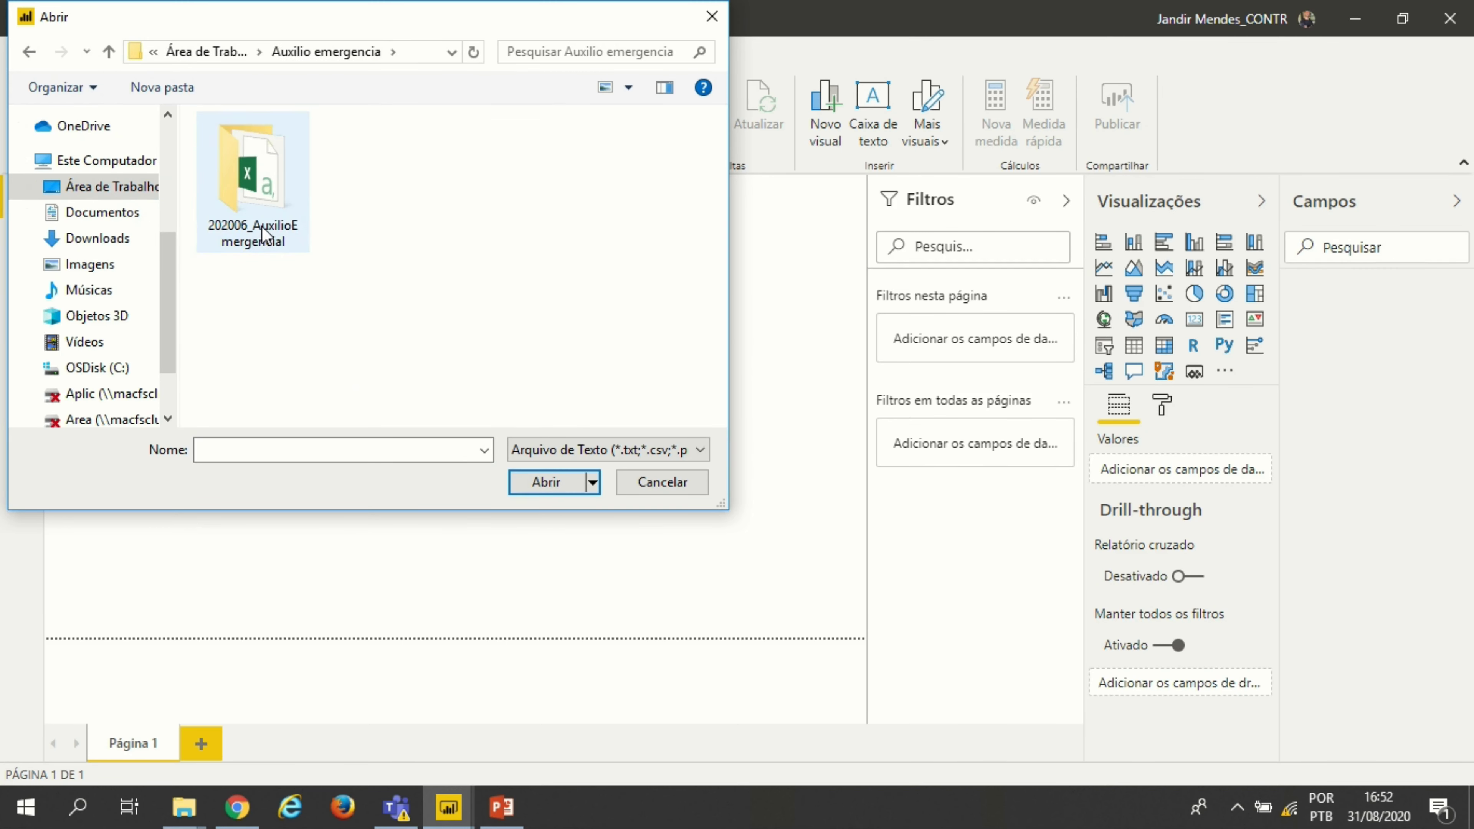
double_click(263, 234)
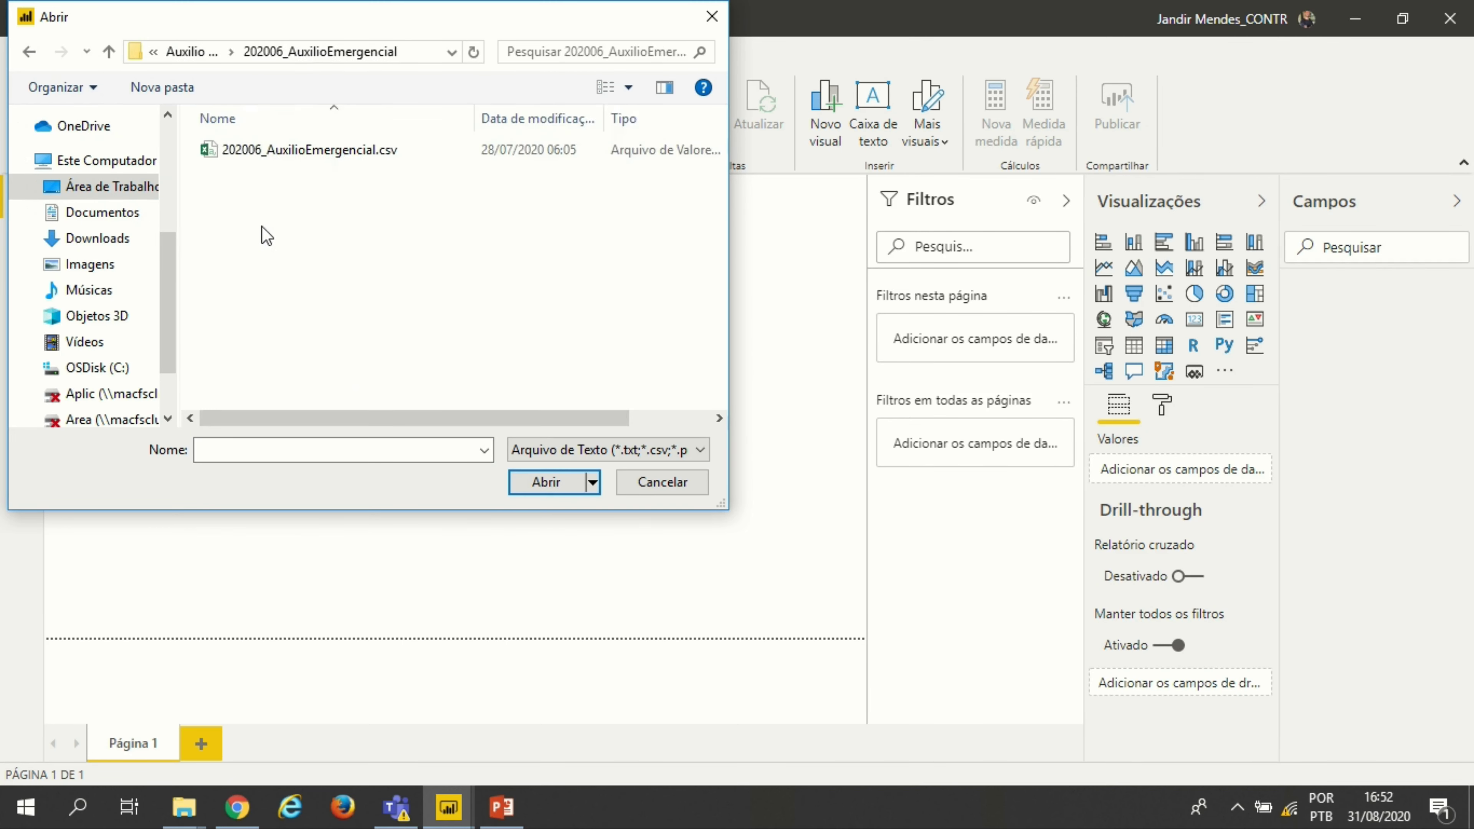
left_click(312, 154)
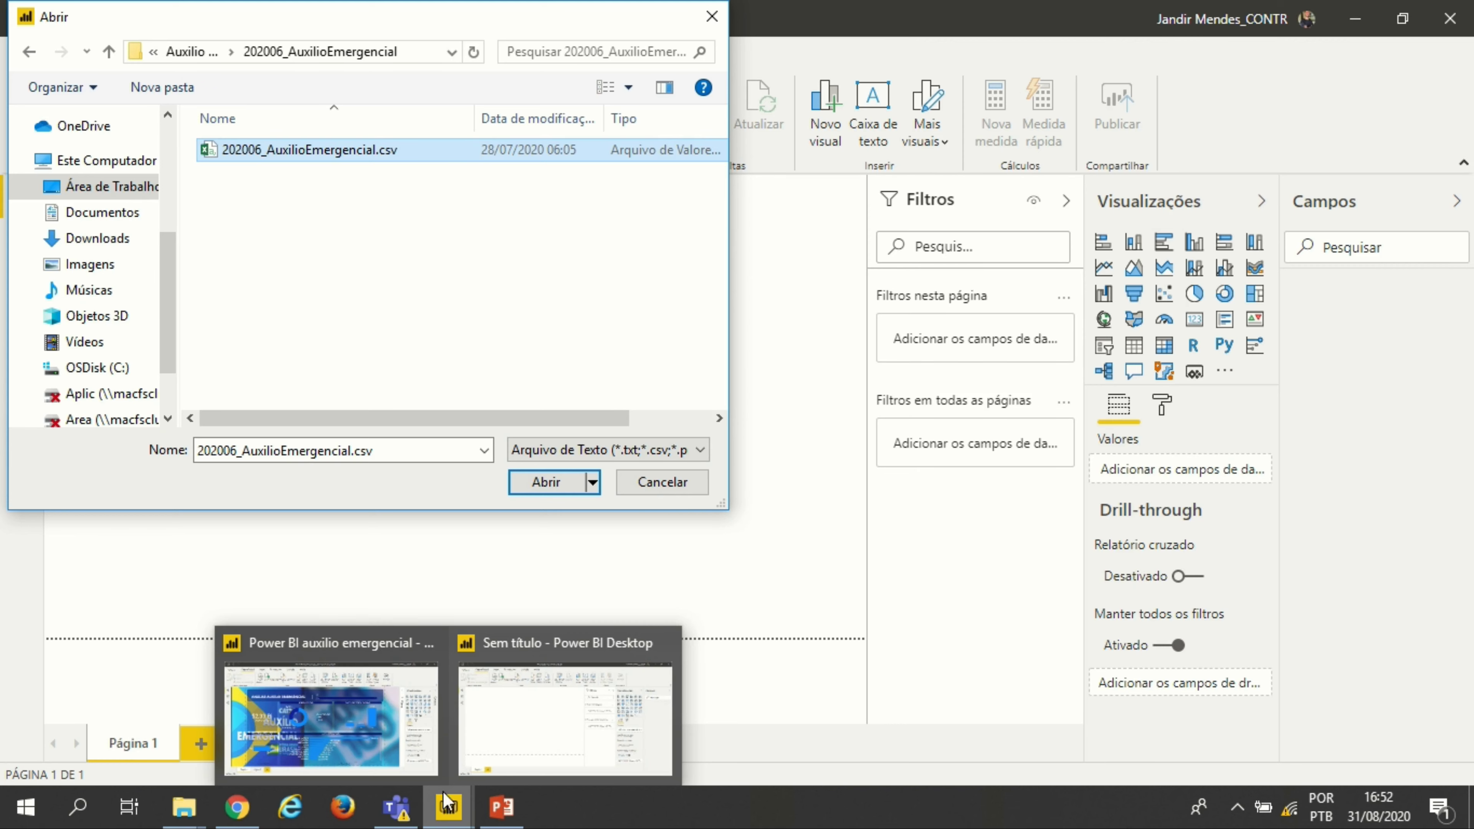
Step: Switch to the Power BI auxilio emergencial report, go to Página 2 and display its table data
left_click(423, 760)
left_click(232, 745)
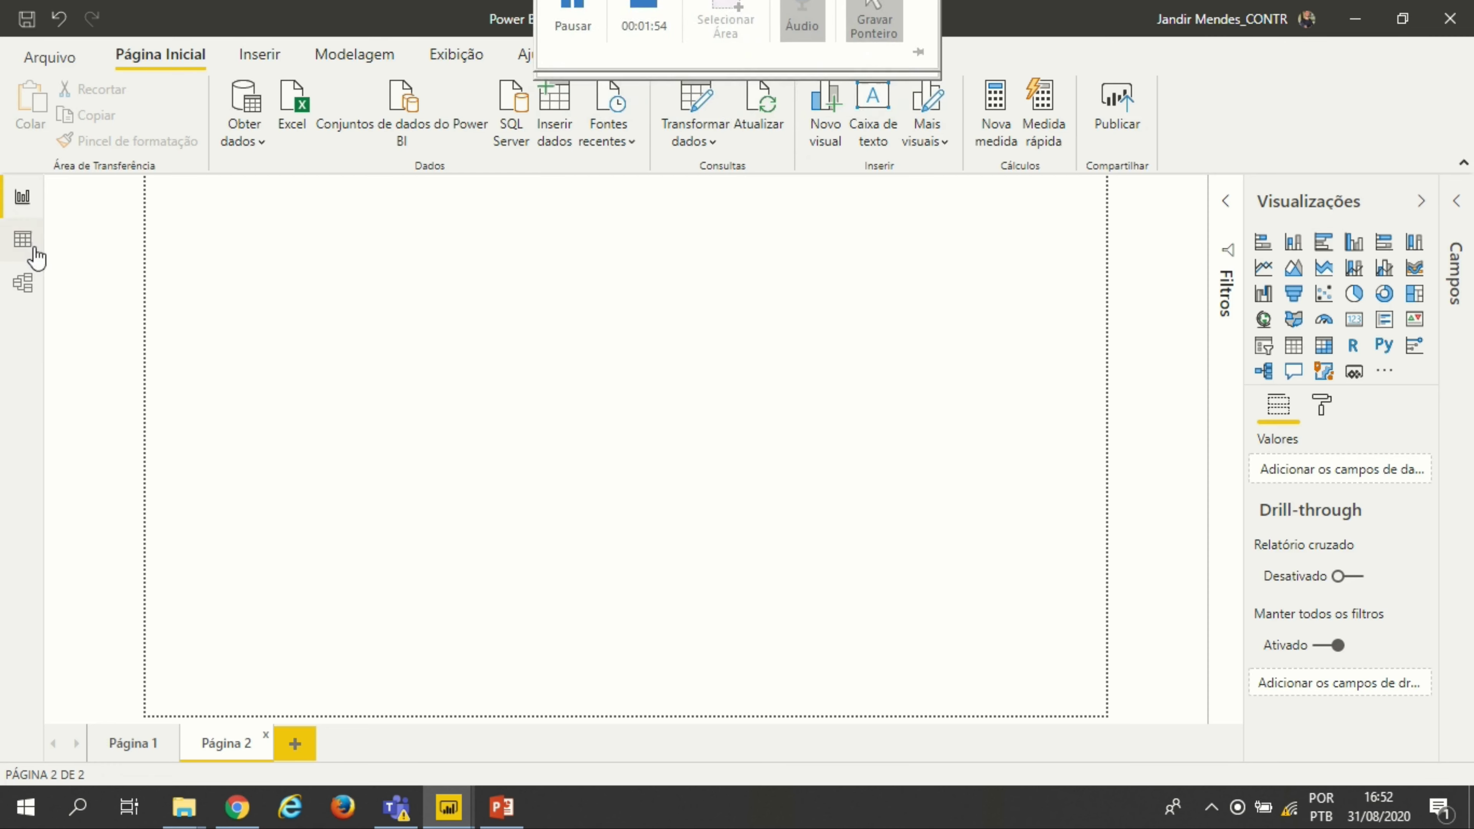
left_click(23, 241)
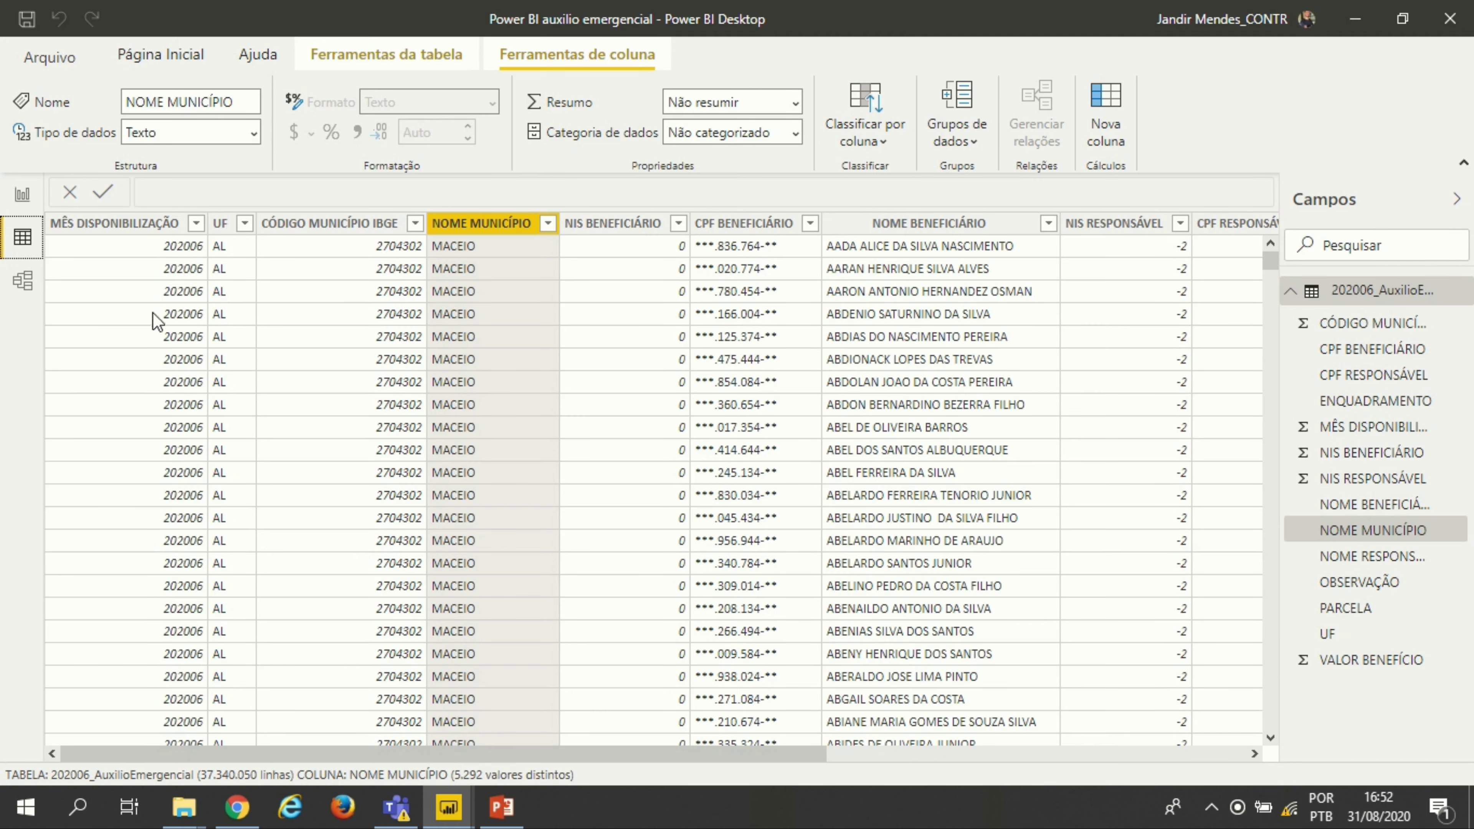
Step: Examine the rows and columns of the 202006_AuxilioEmergencial table, from MÊS DISPONIBILIZAÇÃO through VALOR BENEFÍCIO
scroll(154, 342, "down", 2)
scroll(203, 256, "up", 2)
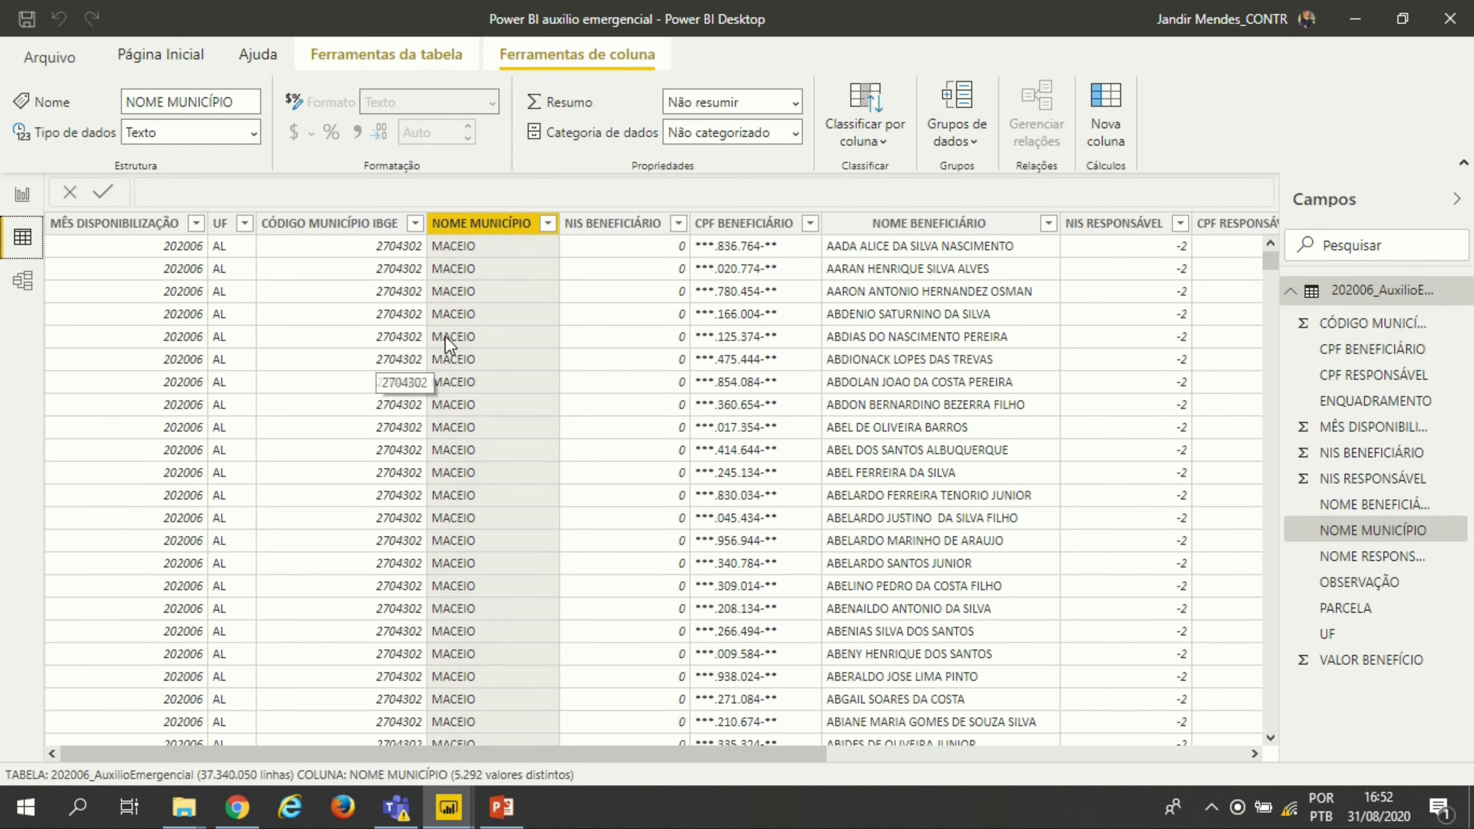
scroll(504, 308, "down", 4)
scroll(503, 313, "up", 4)
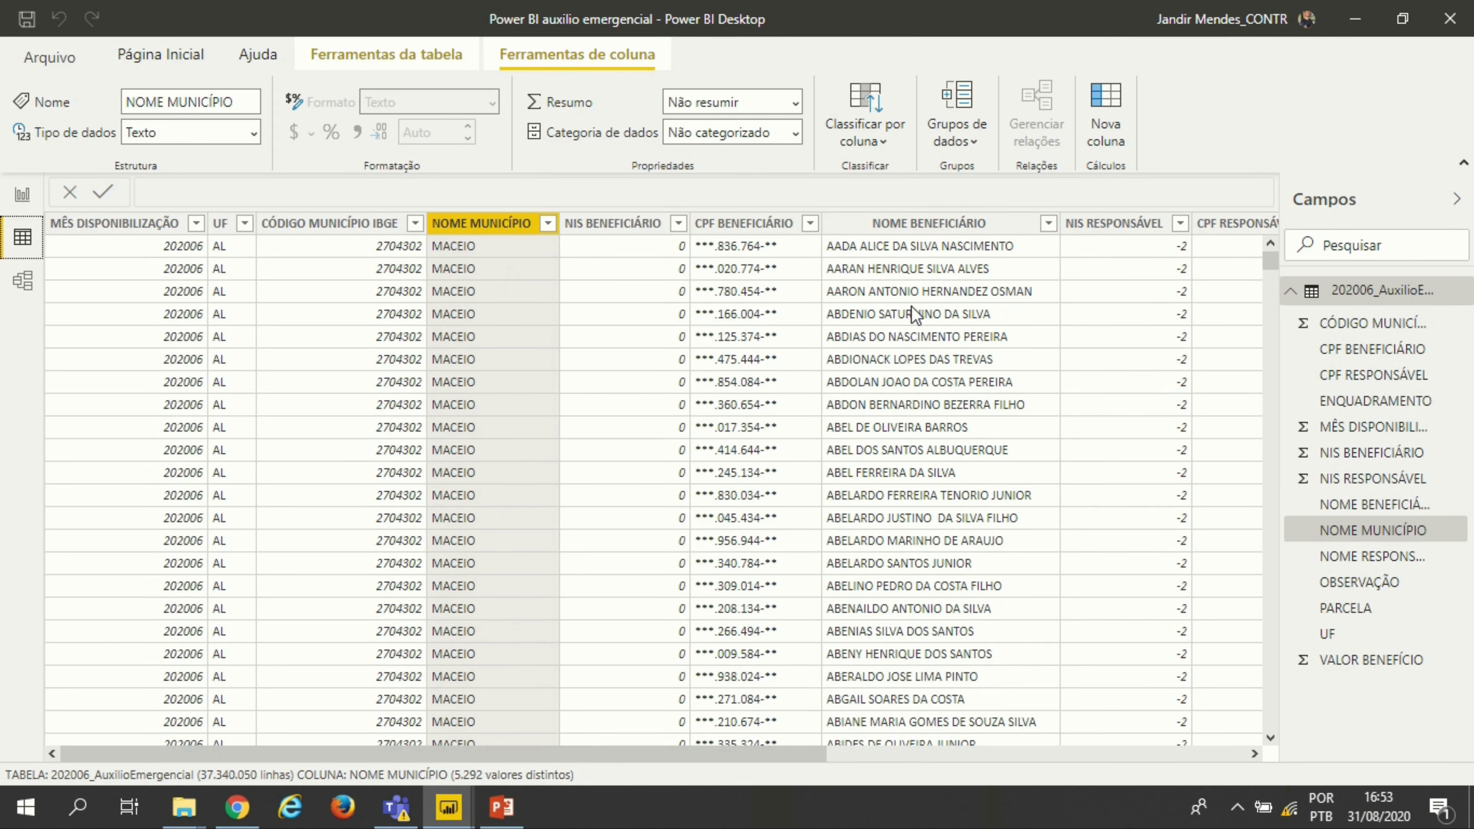
scroll(905, 424, "down", 8)
scroll(905, 426, "up", 8)
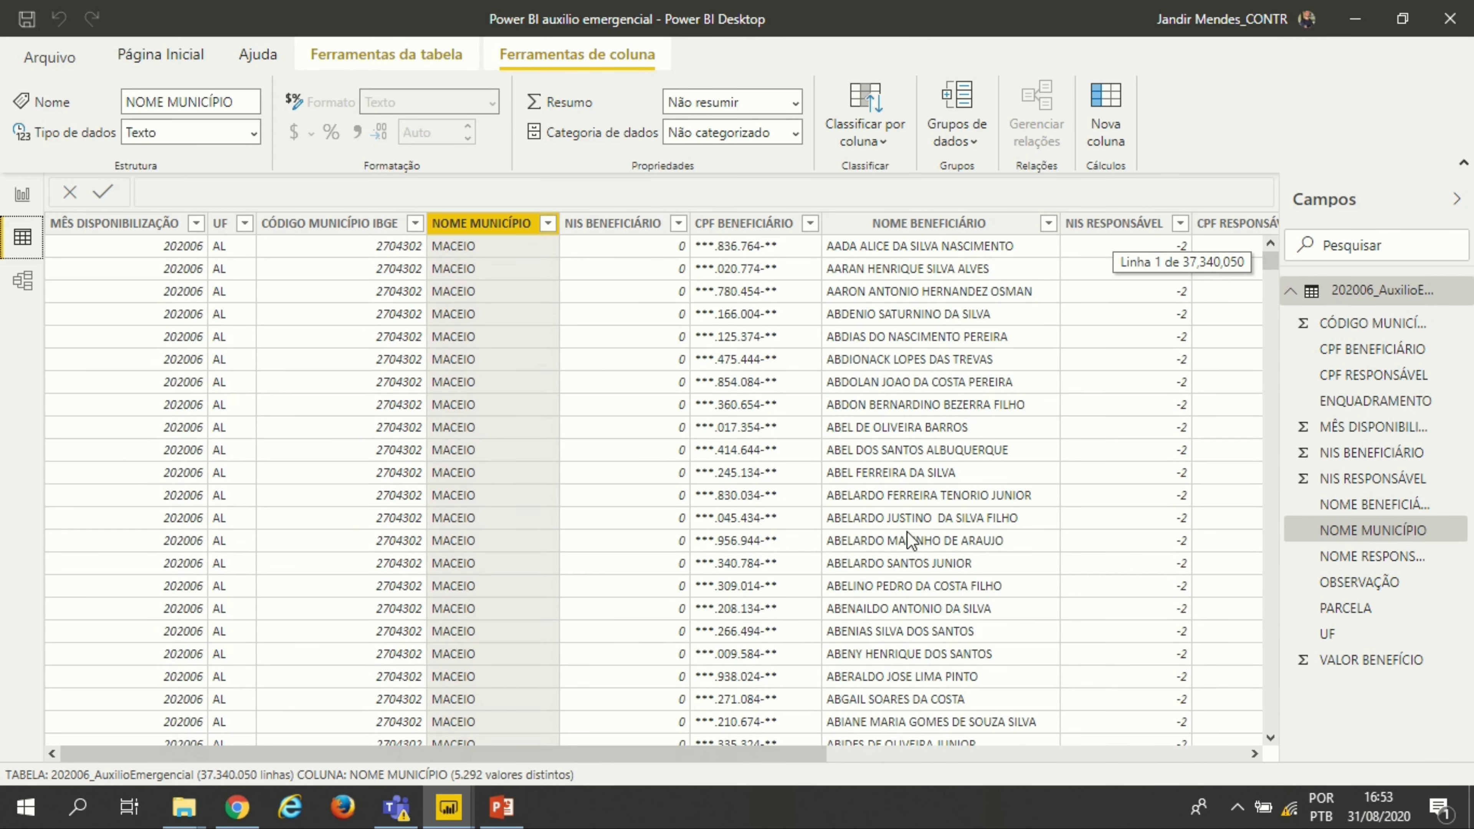
left_click_drag(750, 753, 1197, 782)
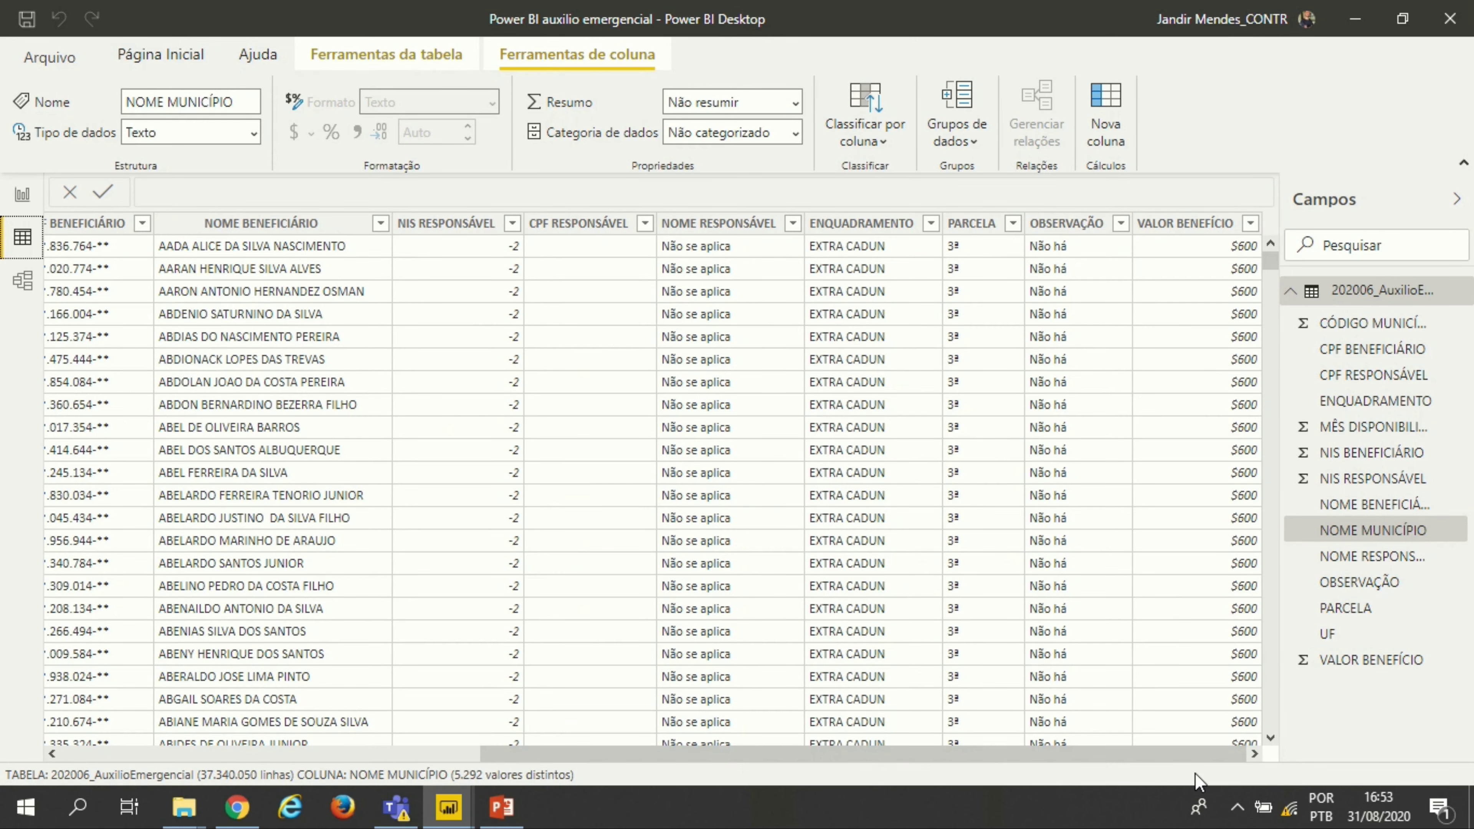
Step: Check the distinct values listed in the filters of the PARCELA and VALOR BENEFÍCIO columns, keeping all values selected
left_click(1016, 232)
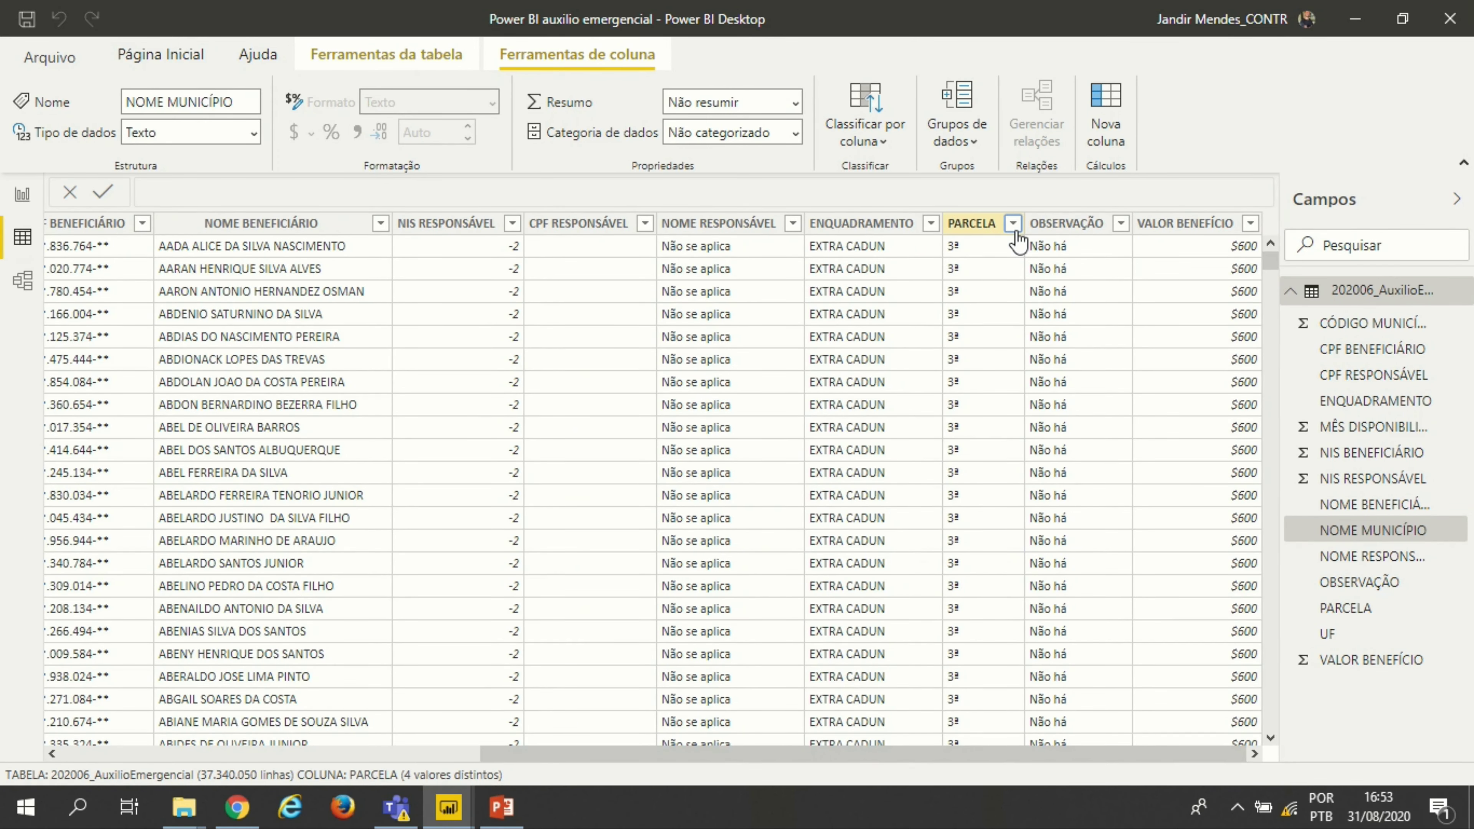
left_click(1014, 231)
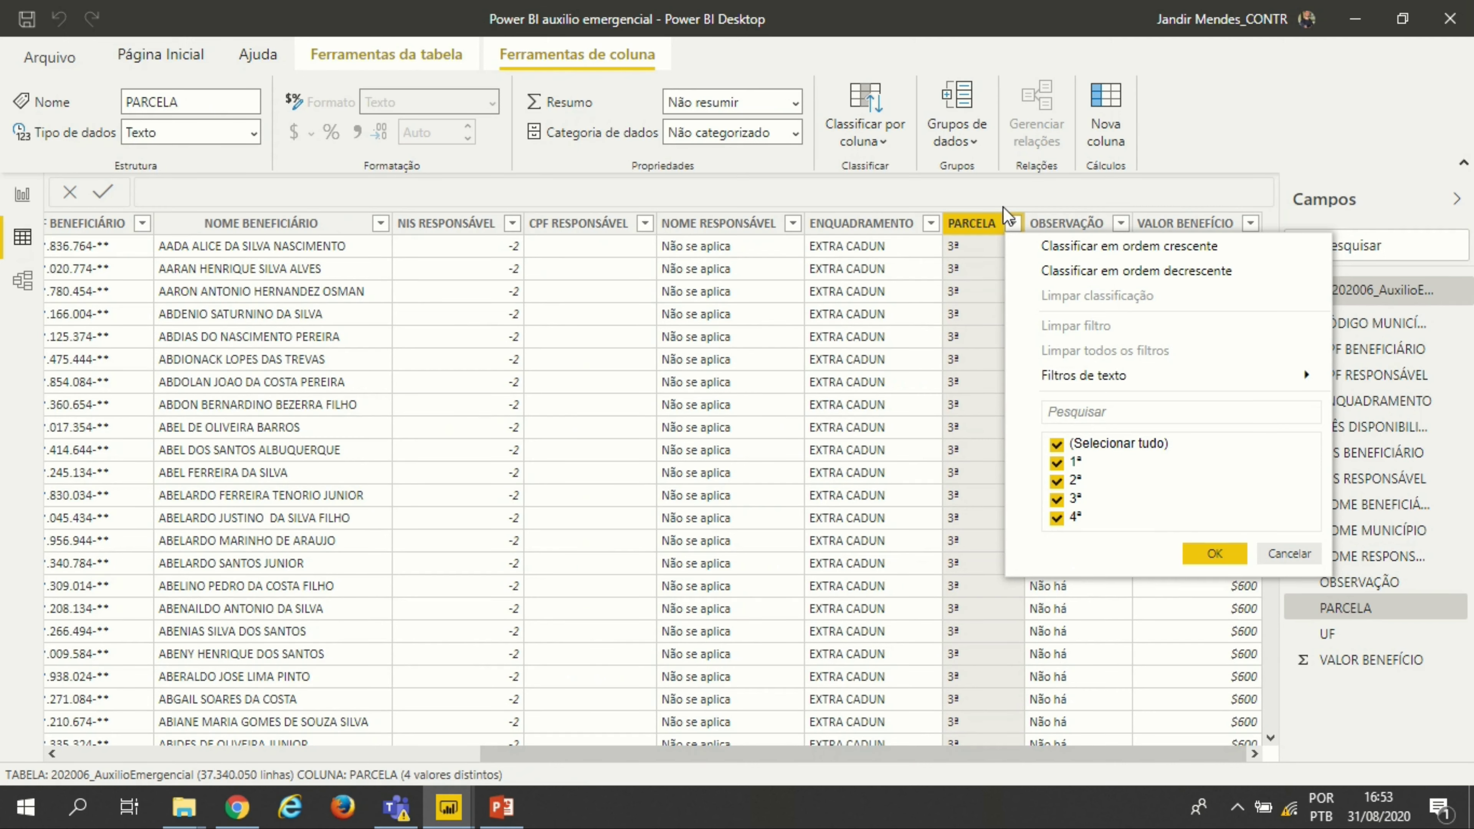
left_click(1009, 221)
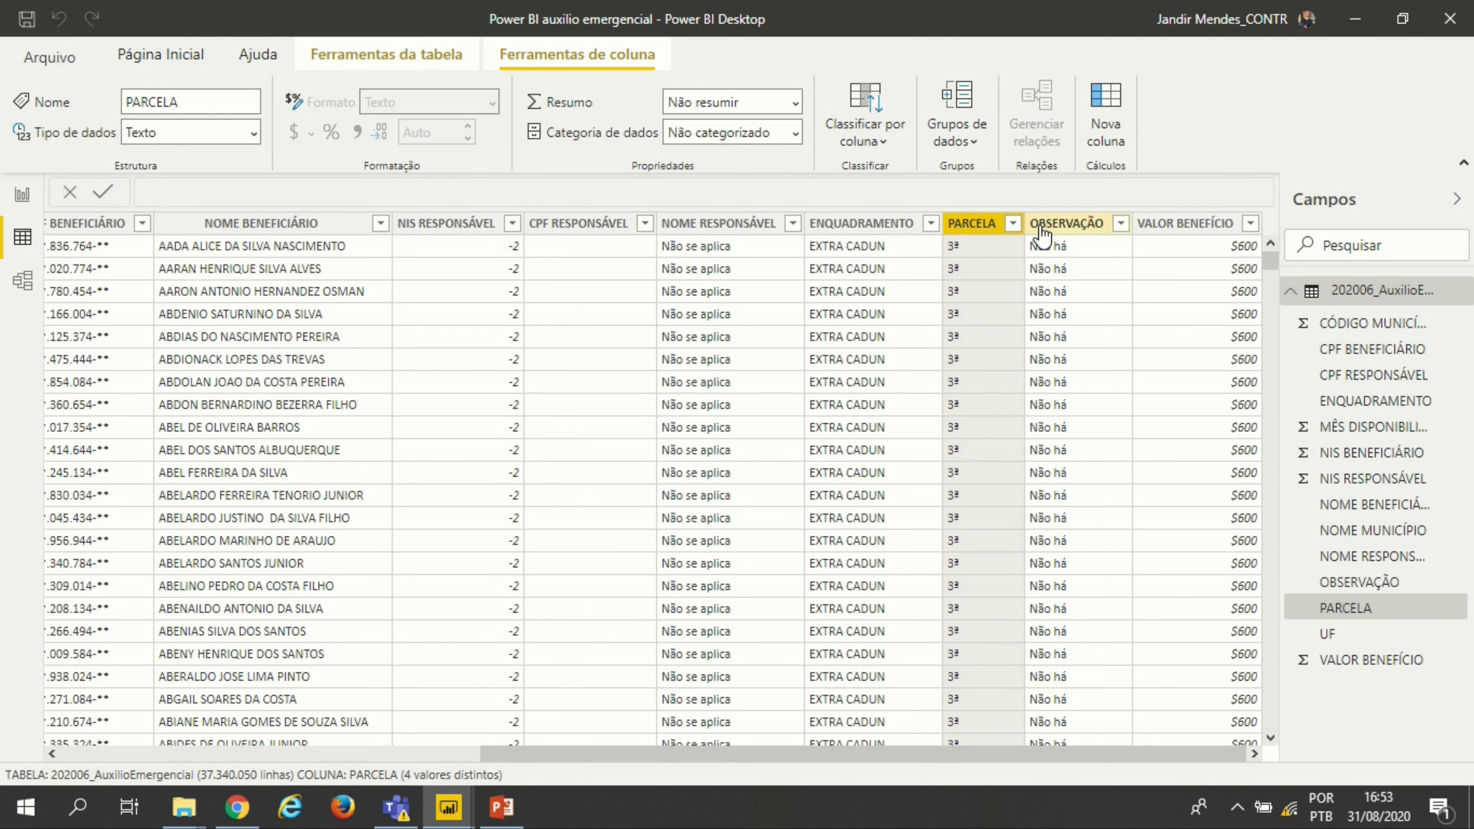
left_click(1252, 226)
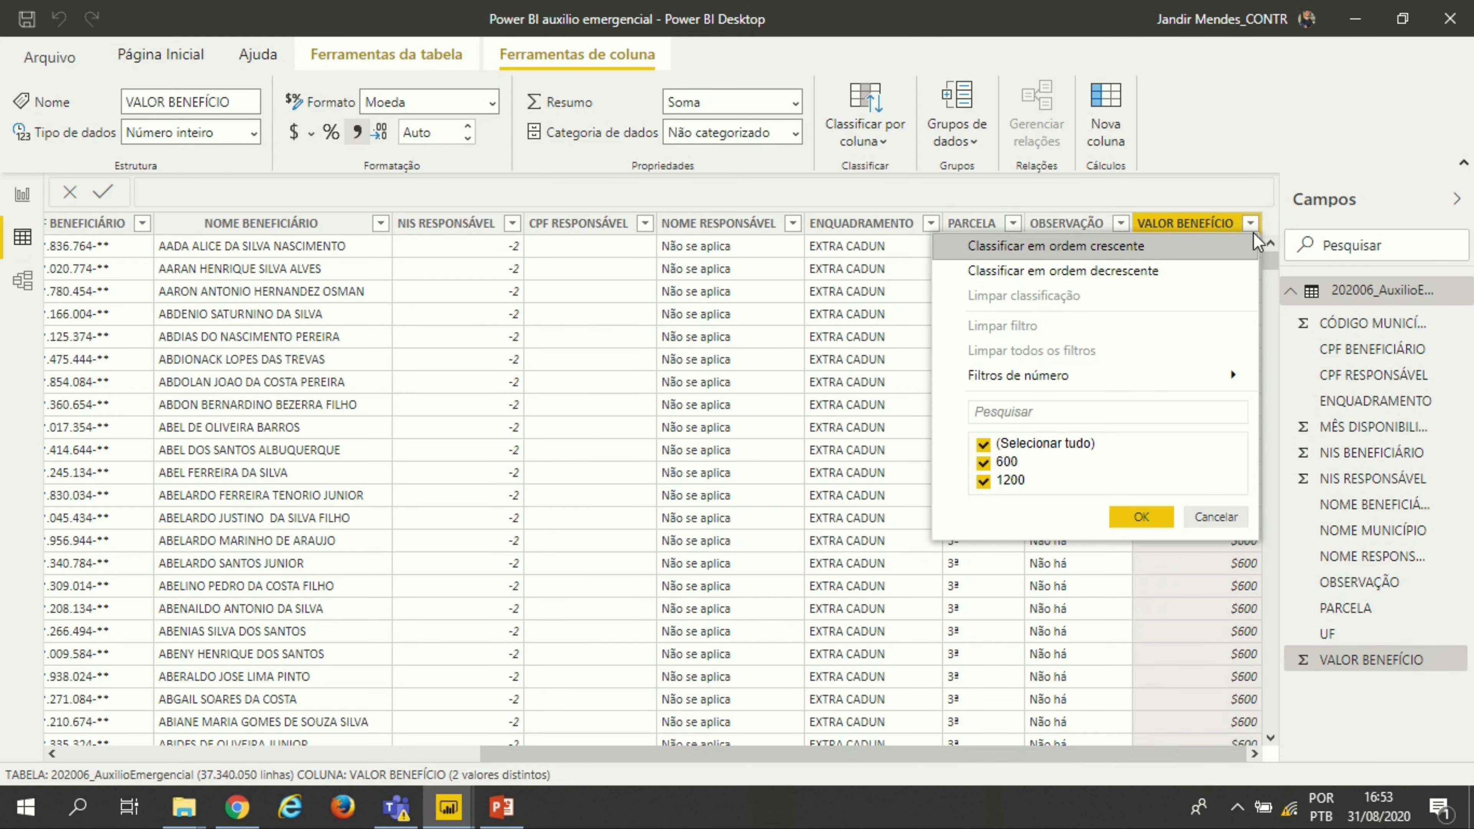
left_click(1121, 523)
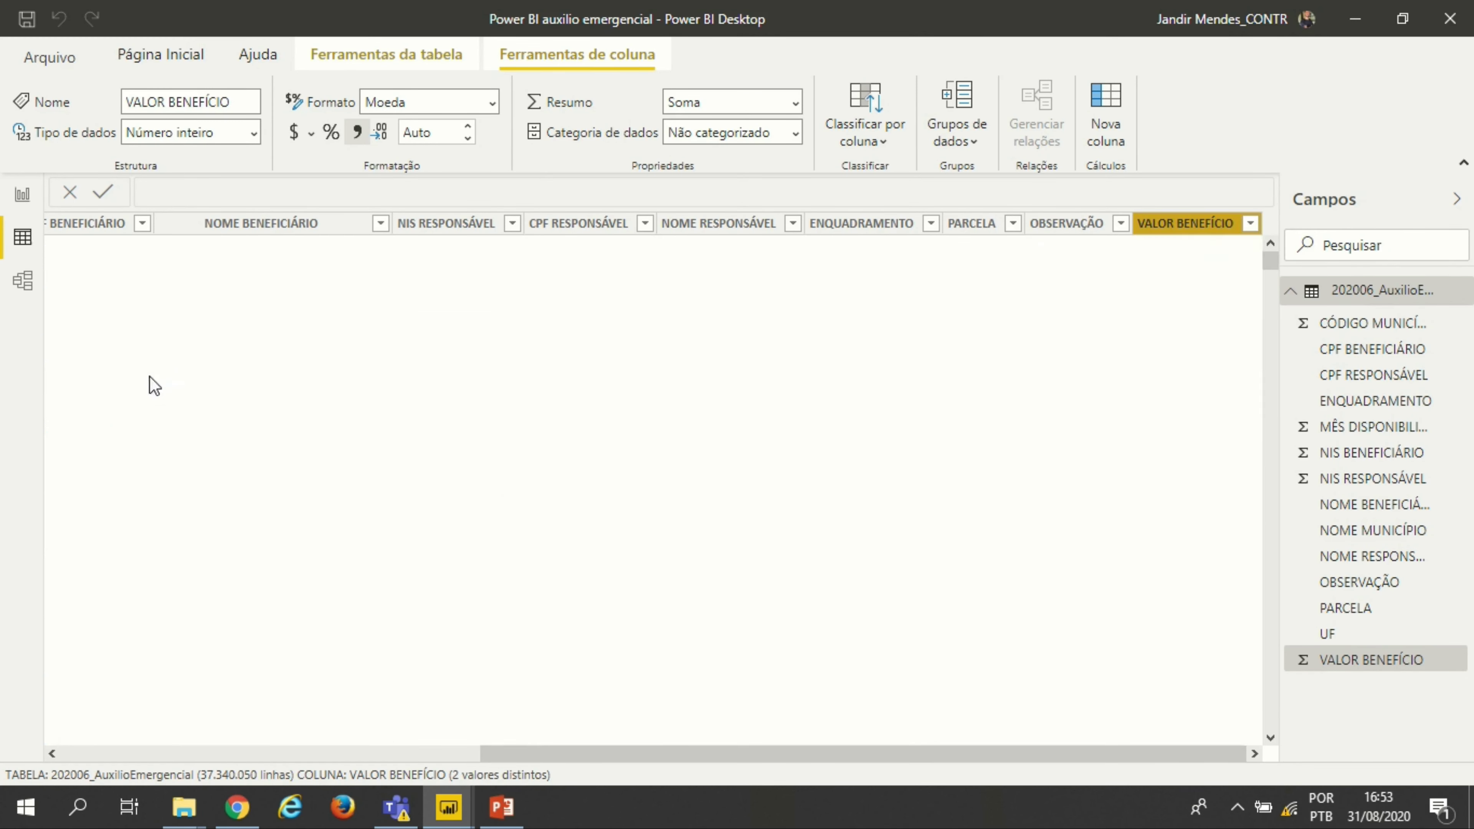
Step: Return to the blank Página 2 report canvas and glance at the OneDrive archive page in Chrome
left_click(17, 194)
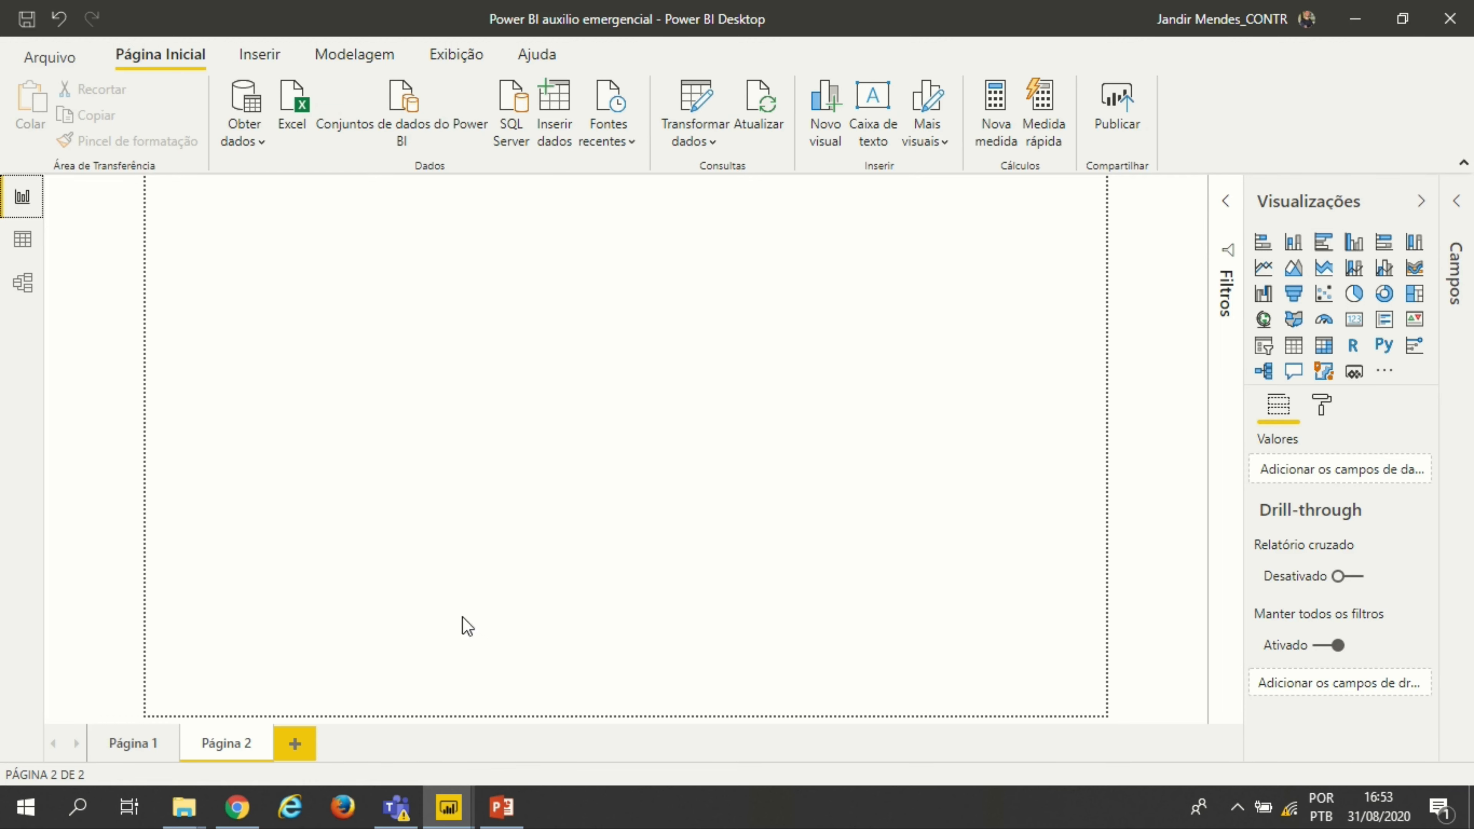
left_click(238, 819)
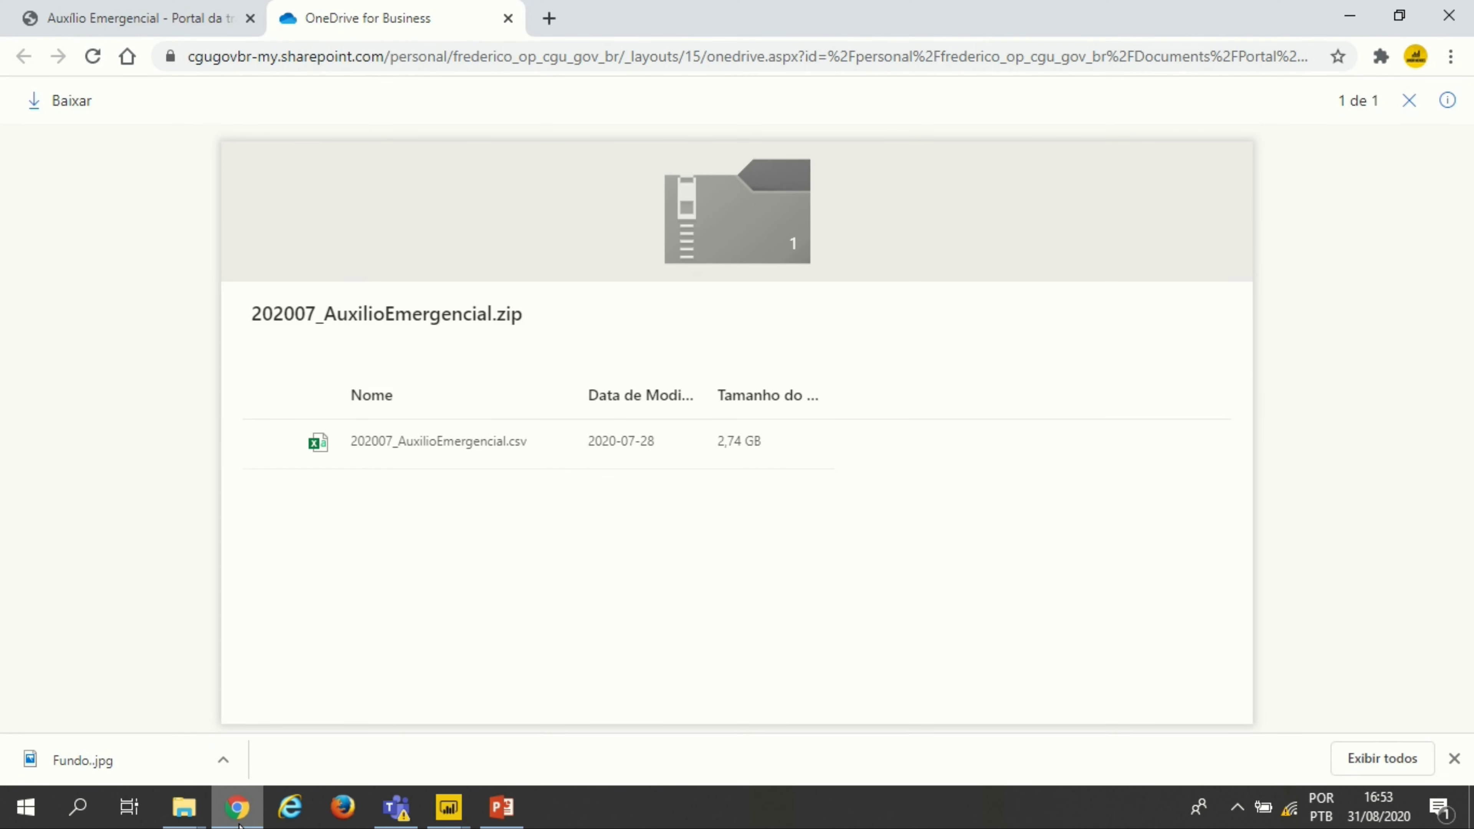
left_click(238, 820)
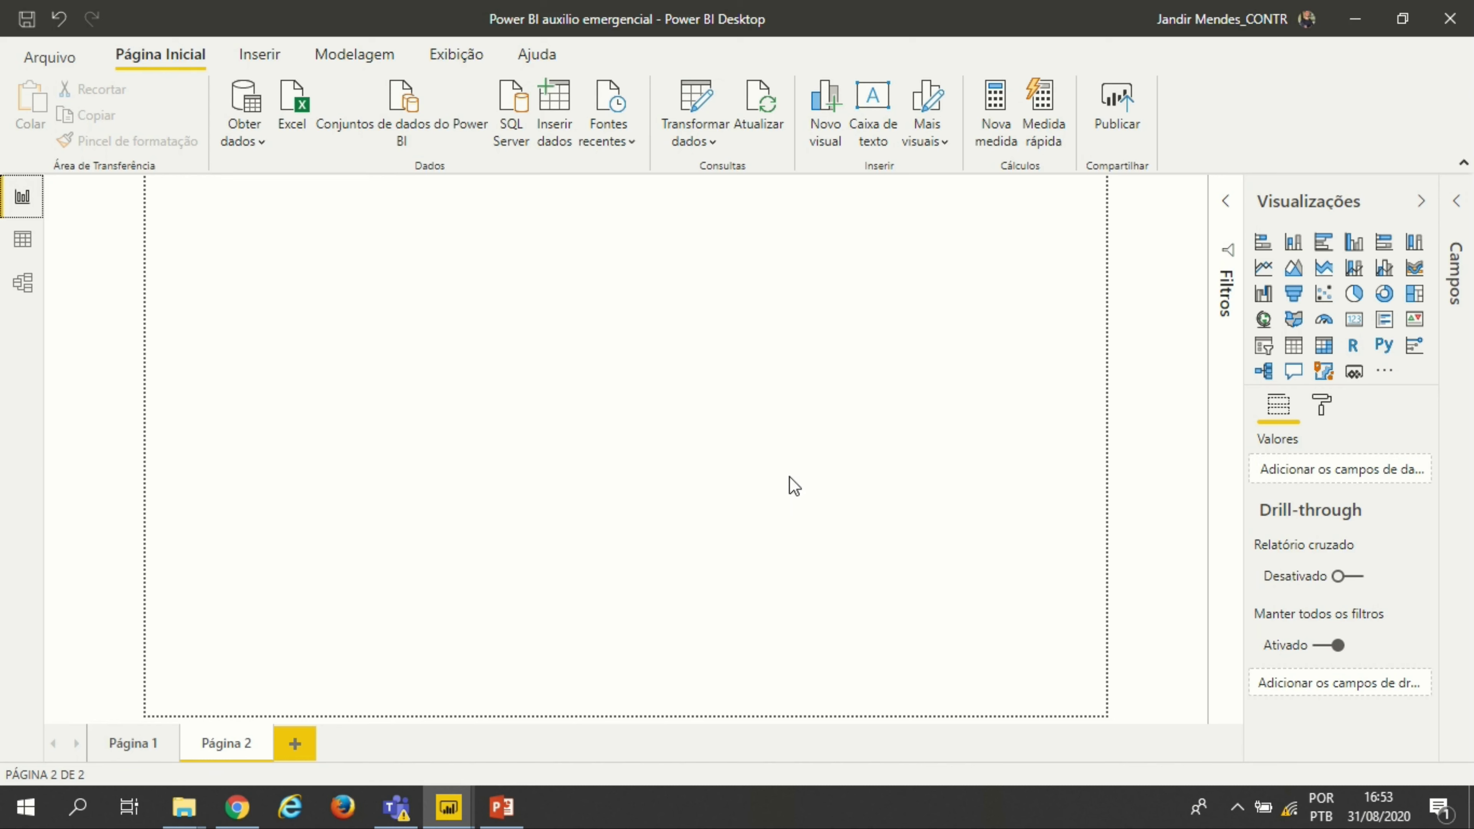
Step: Try a dark blue wallpaper colour on Página 2 and set the colour back to white
left_click(1323, 409)
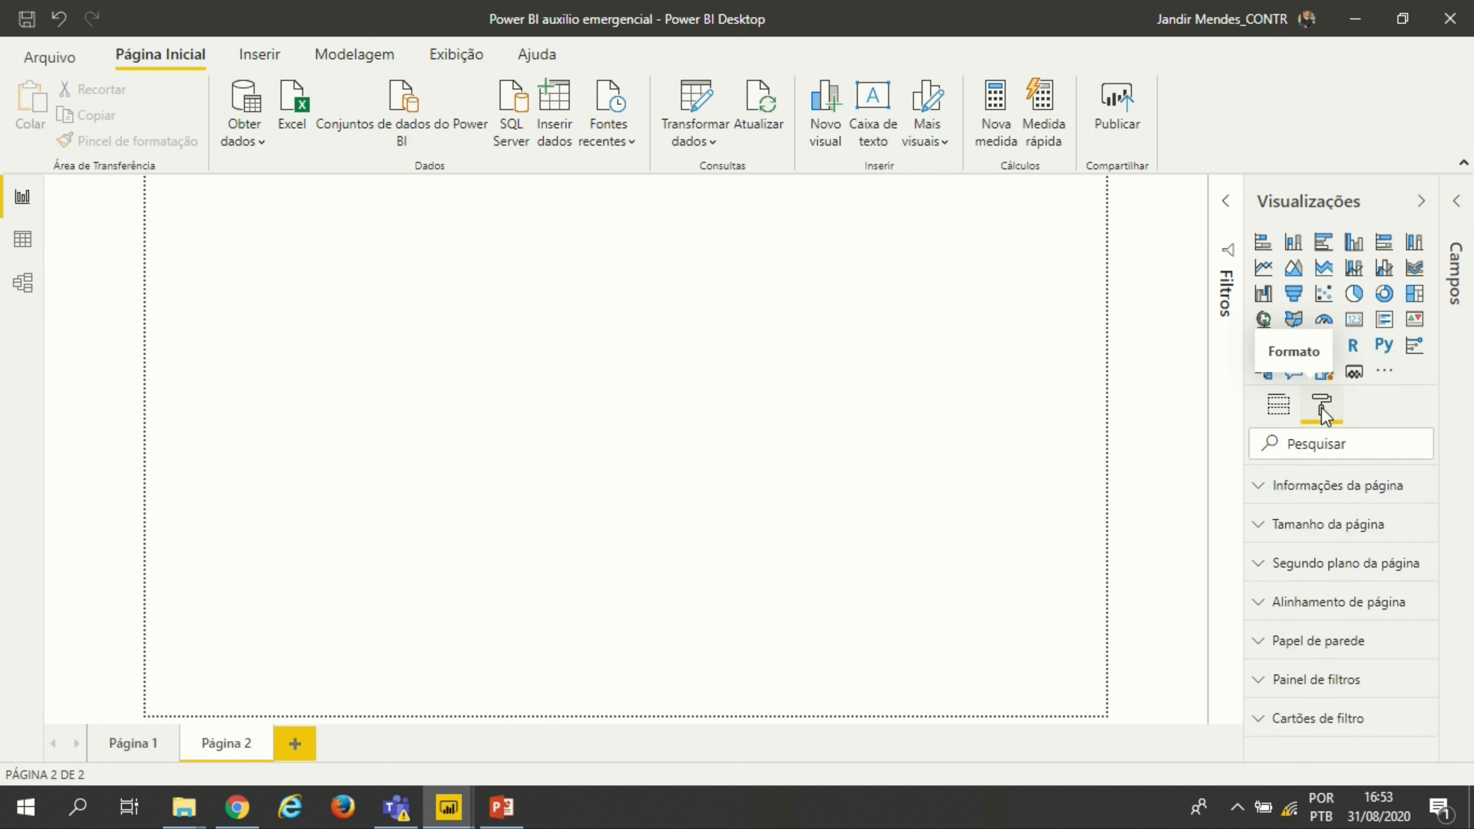
left_click(1314, 643)
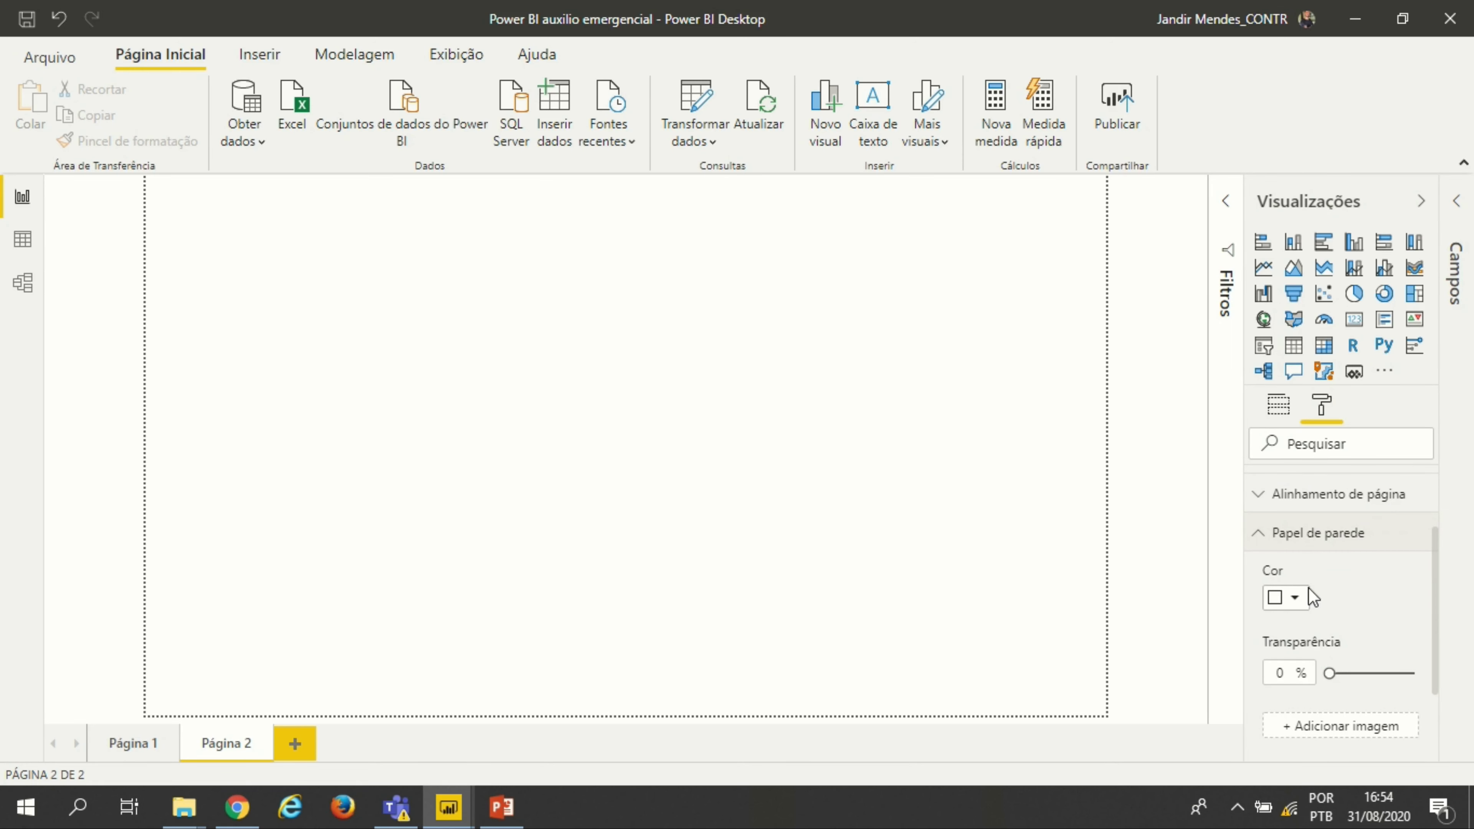
left_click(1295, 600)
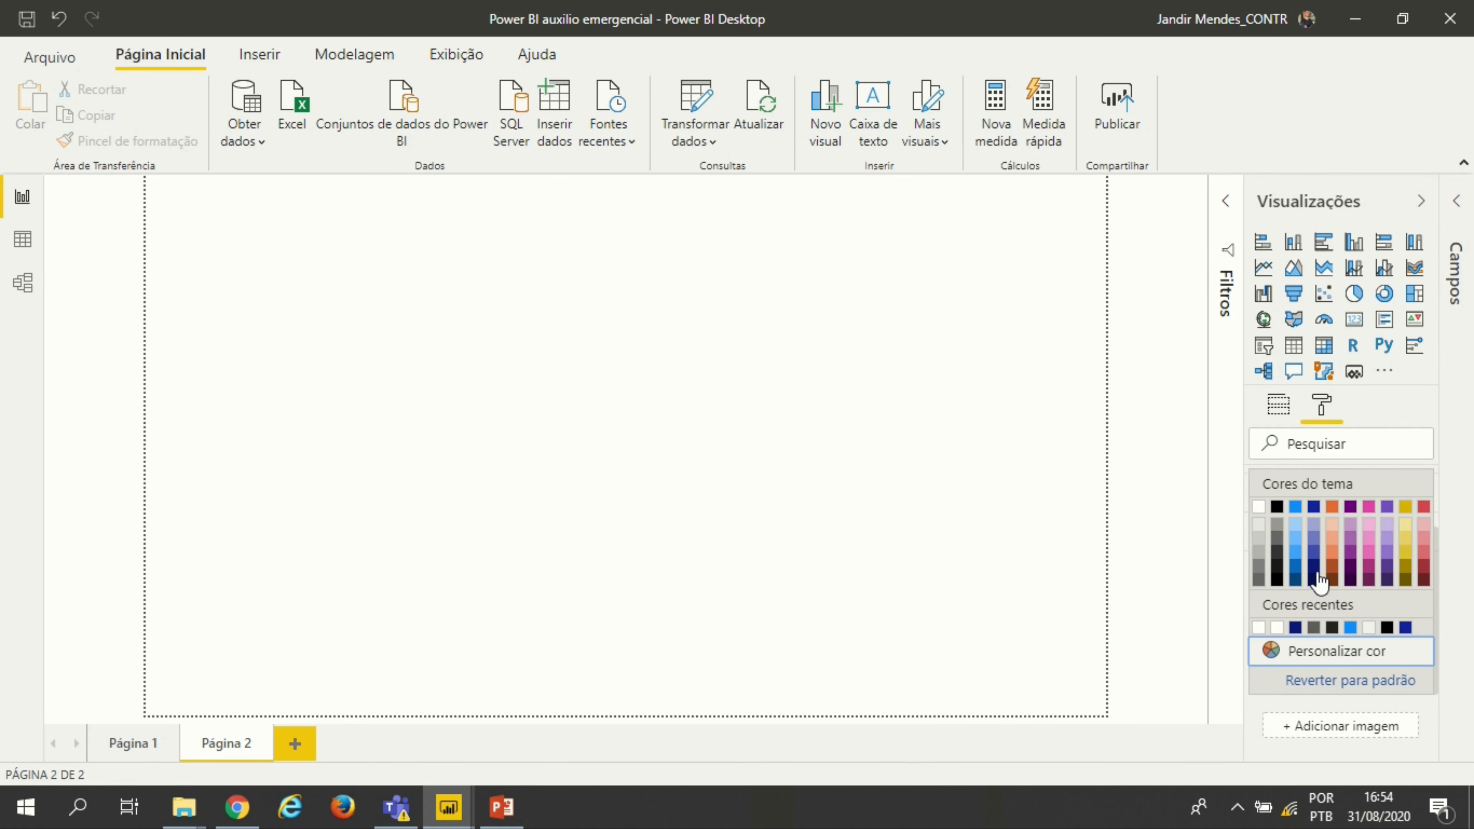
left_click(1315, 578)
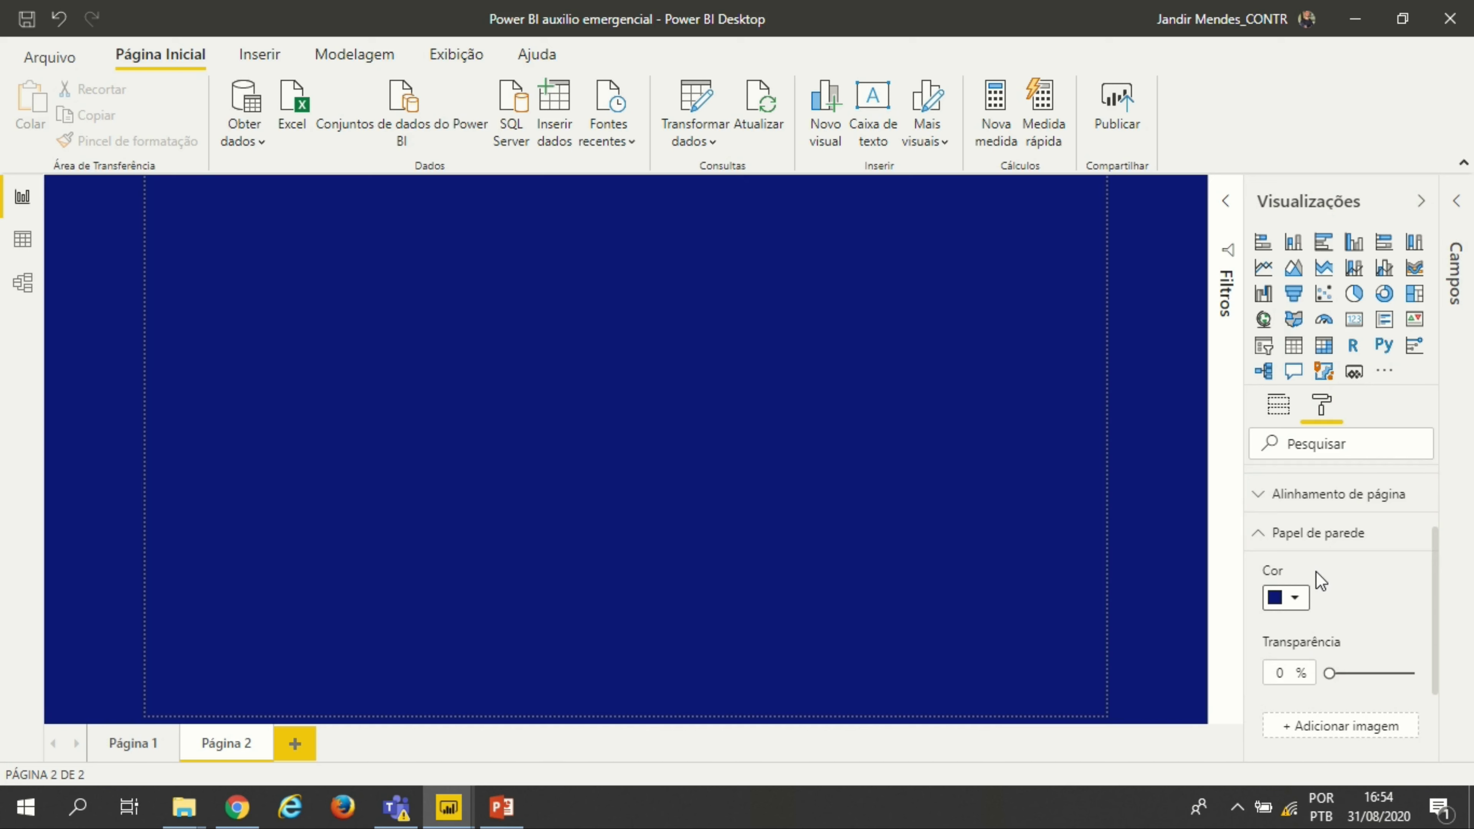
left_click(1298, 606)
left_click(1259, 396)
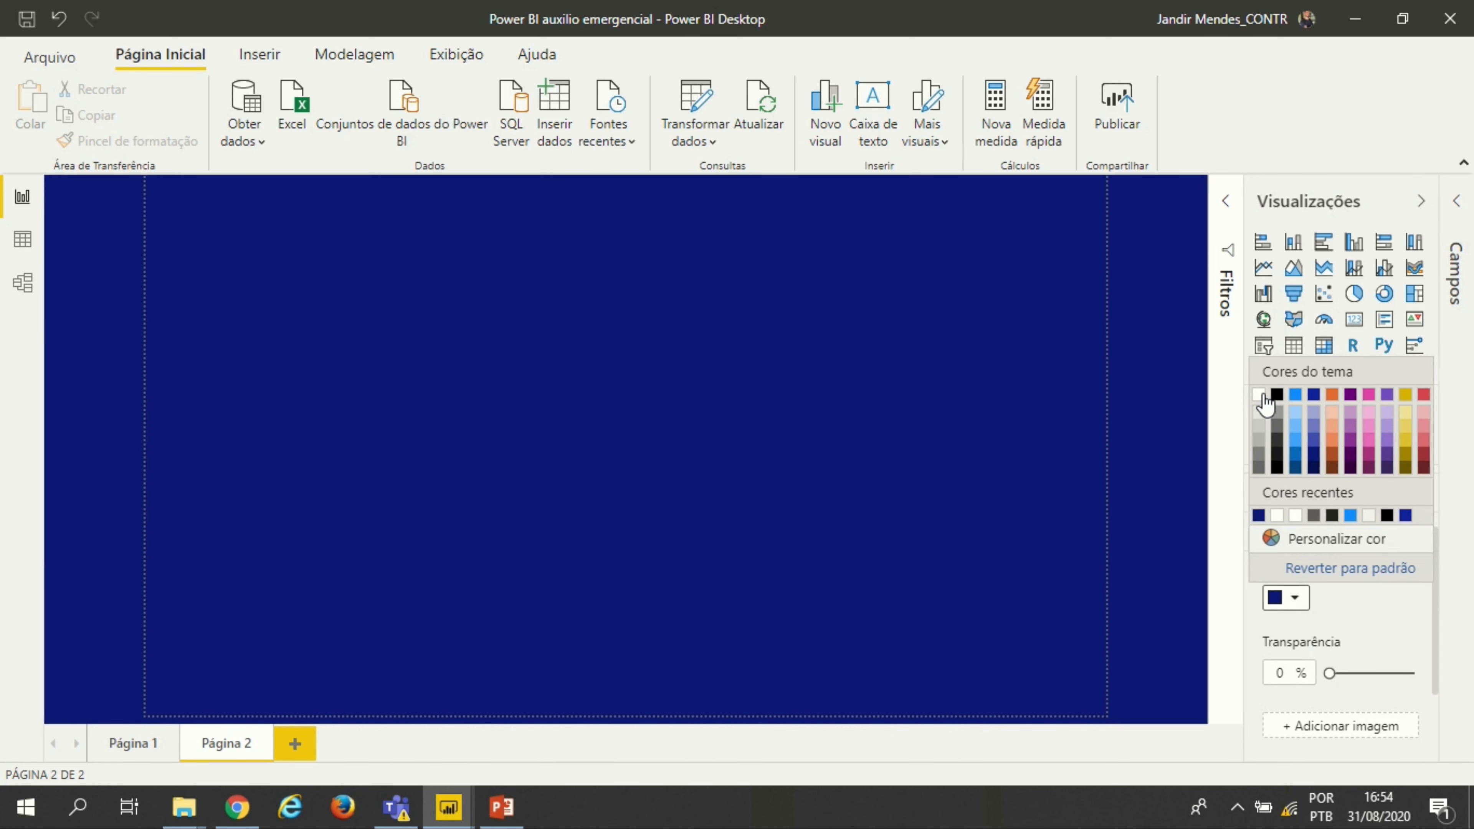
Step: Add the image Fundo..jpg as the wallpaper of Página 2 and set the wallpaper transparency to 4%
scroll(1317, 682, "down", 1)
left_click(1338, 619)
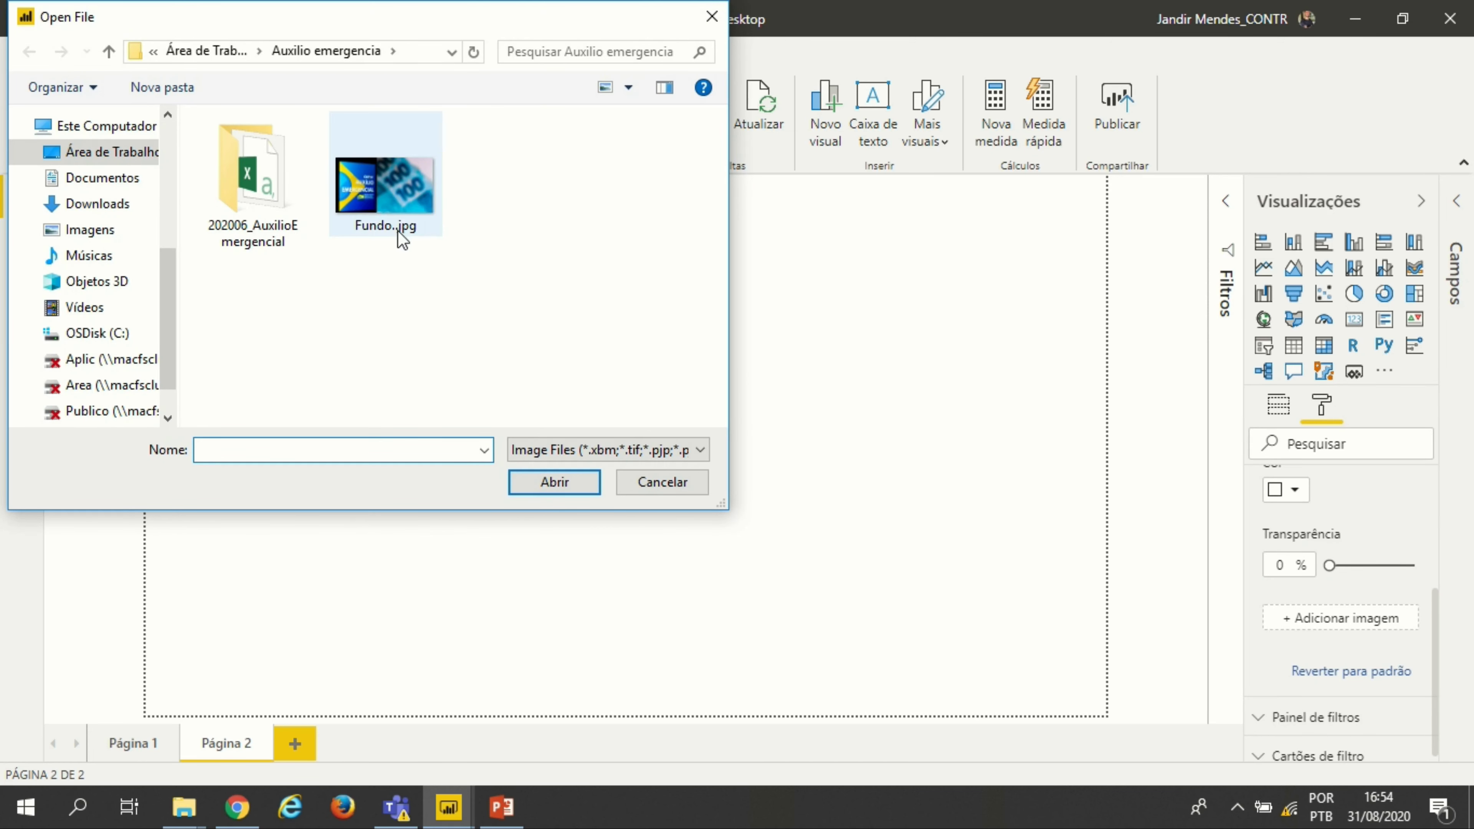
left_click(399, 231)
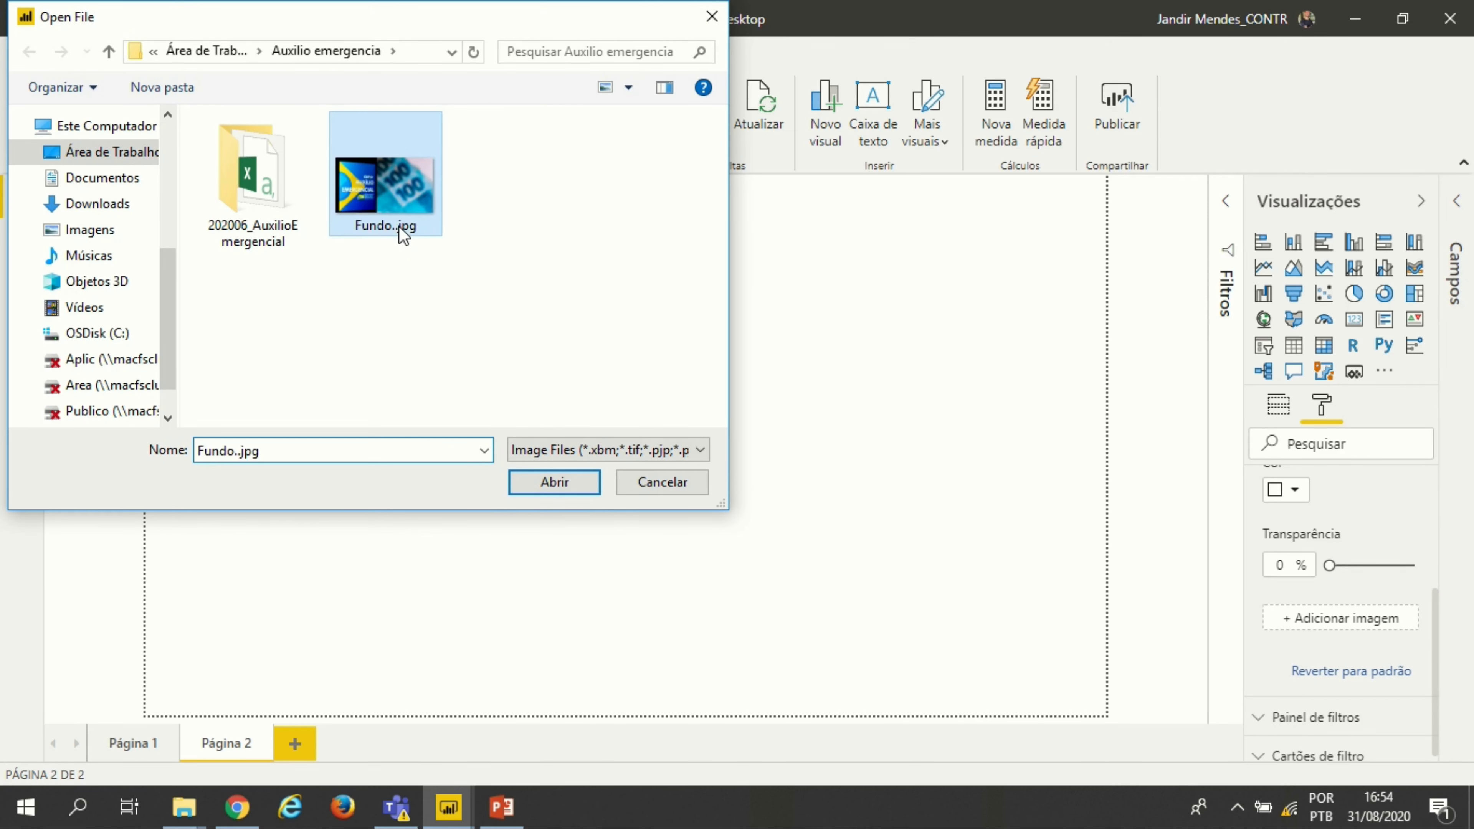
left_click(551, 482)
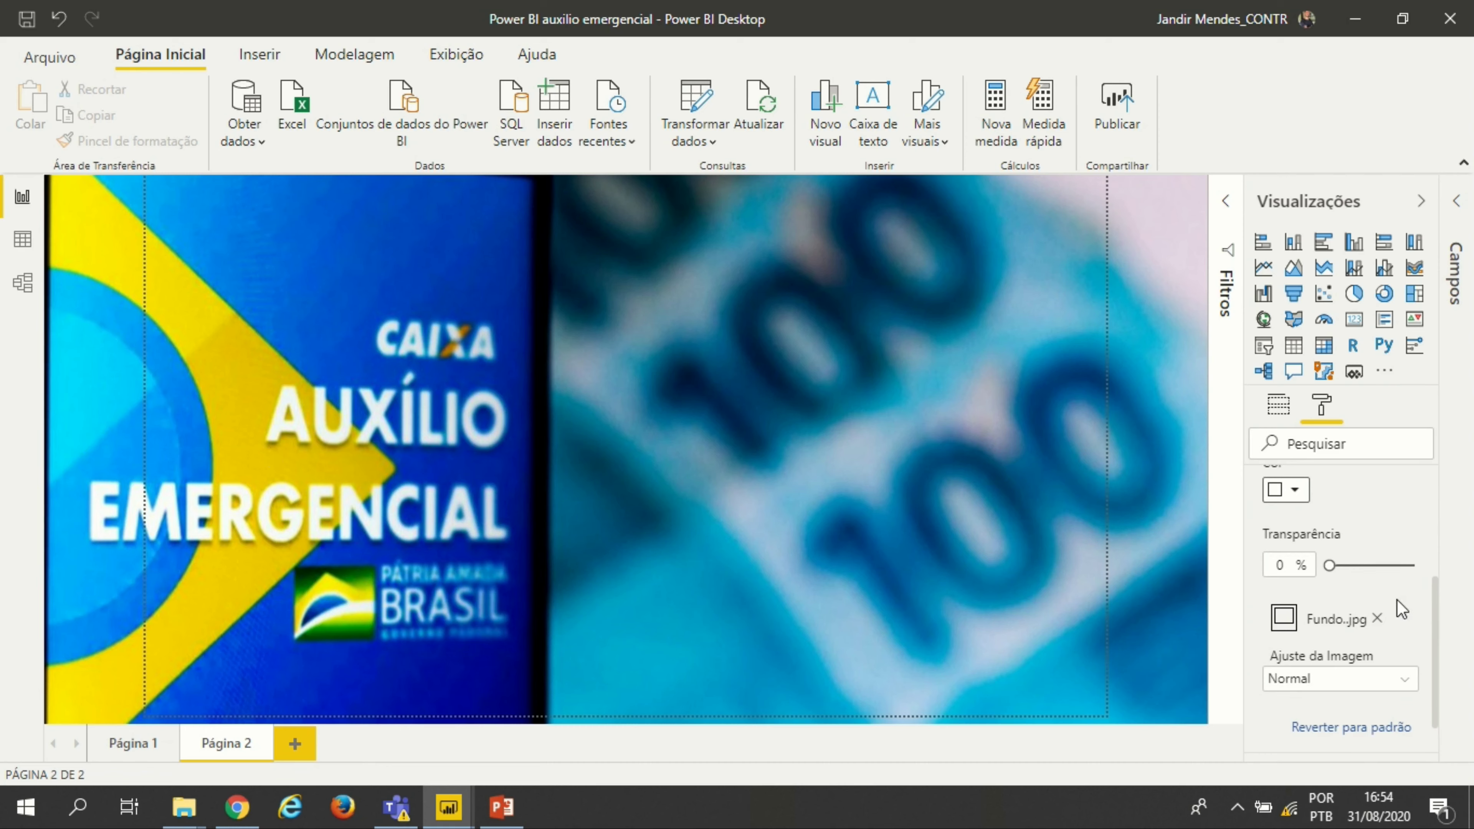
left_click_drag(1330, 567, 1329, 571)
scroll(1333, 578, "up", 2)
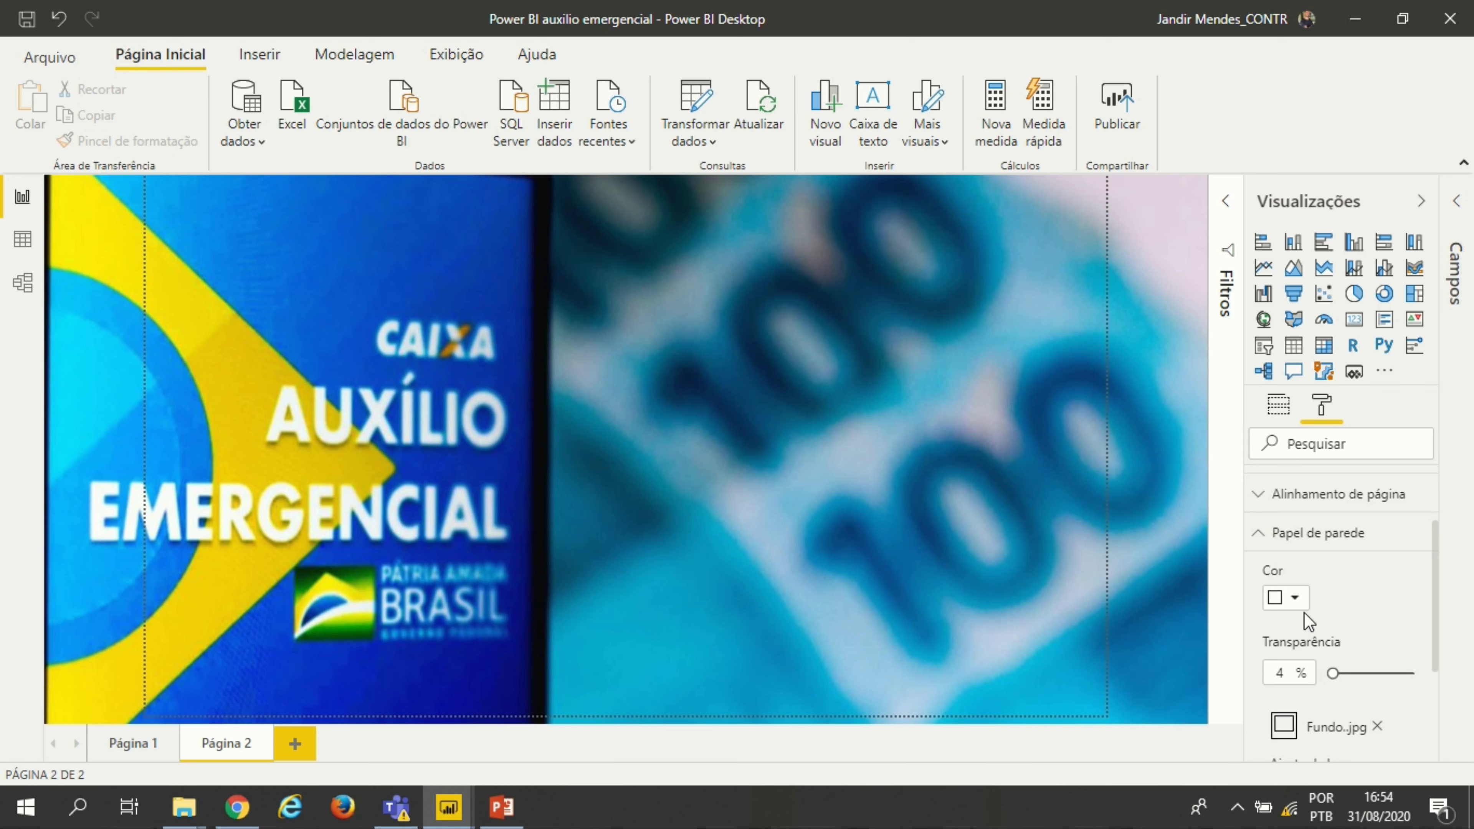
Step: Set the wallpaper transparency of Página 2 to 18% and open the choice of shapes to insert
scroll(1316, 665, "down", 2)
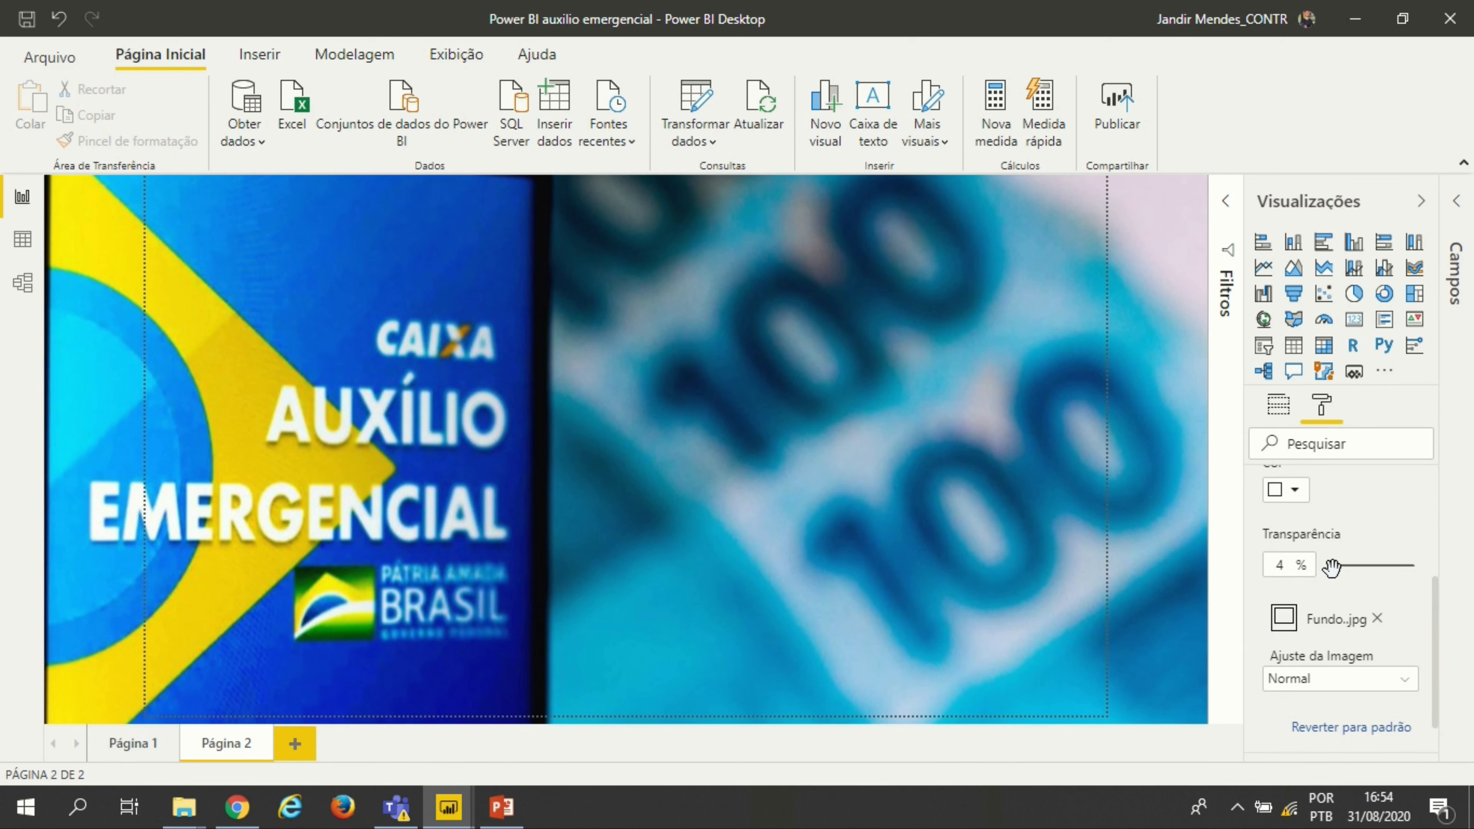
left_click_drag(1329, 566, 1343, 573)
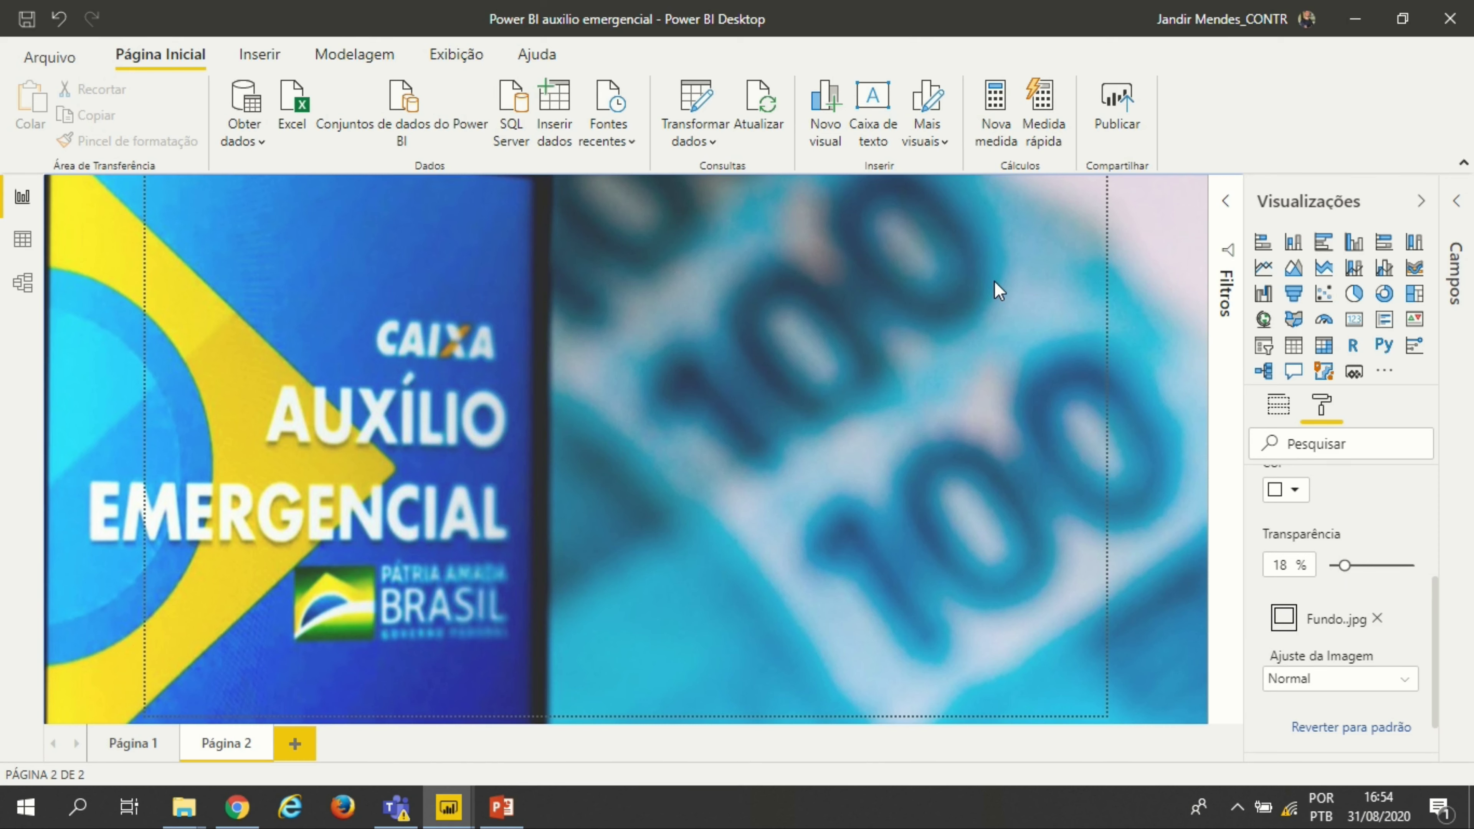
left_click(278, 68)
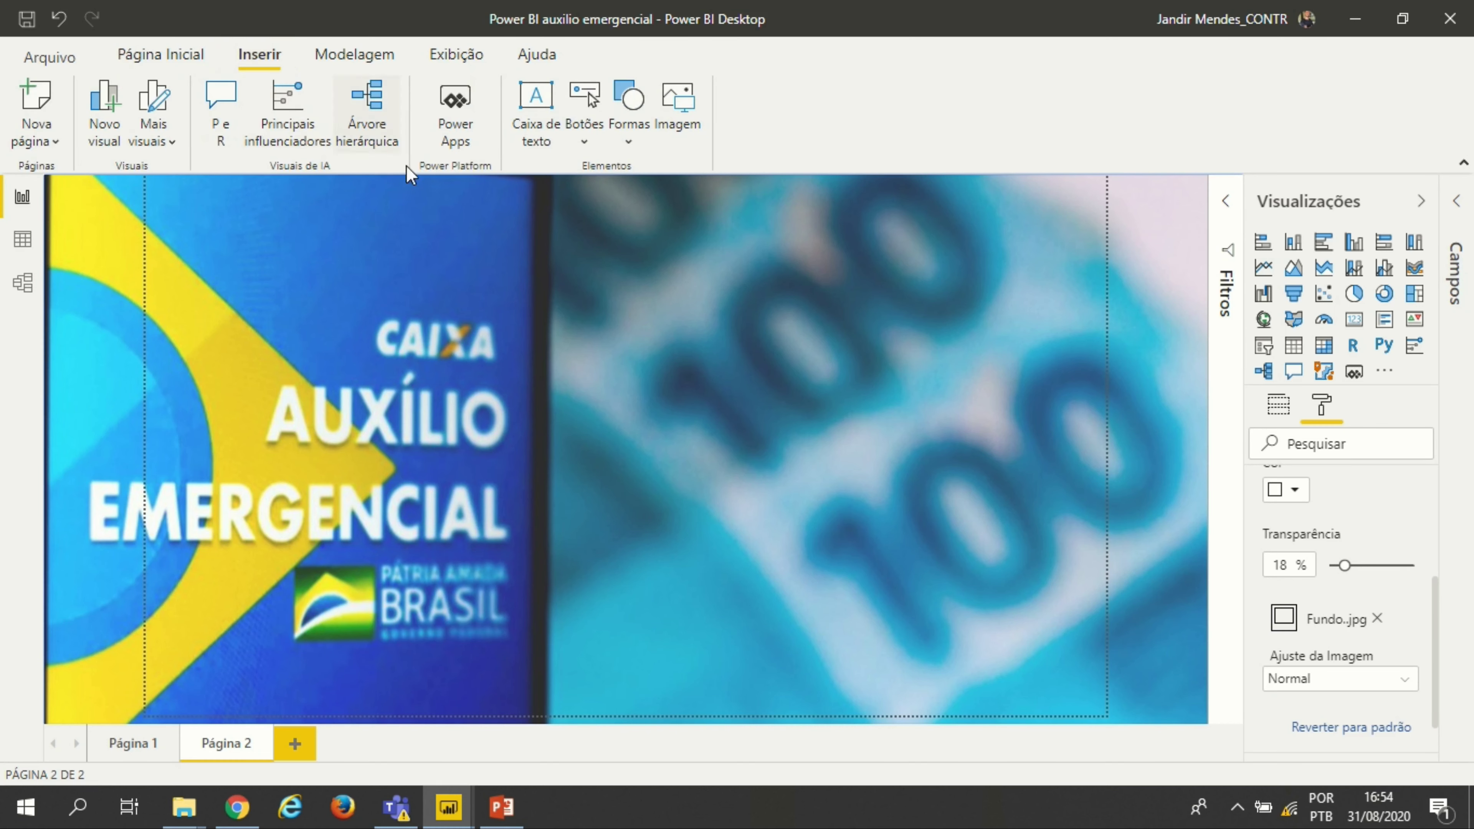
left_click(629, 143)
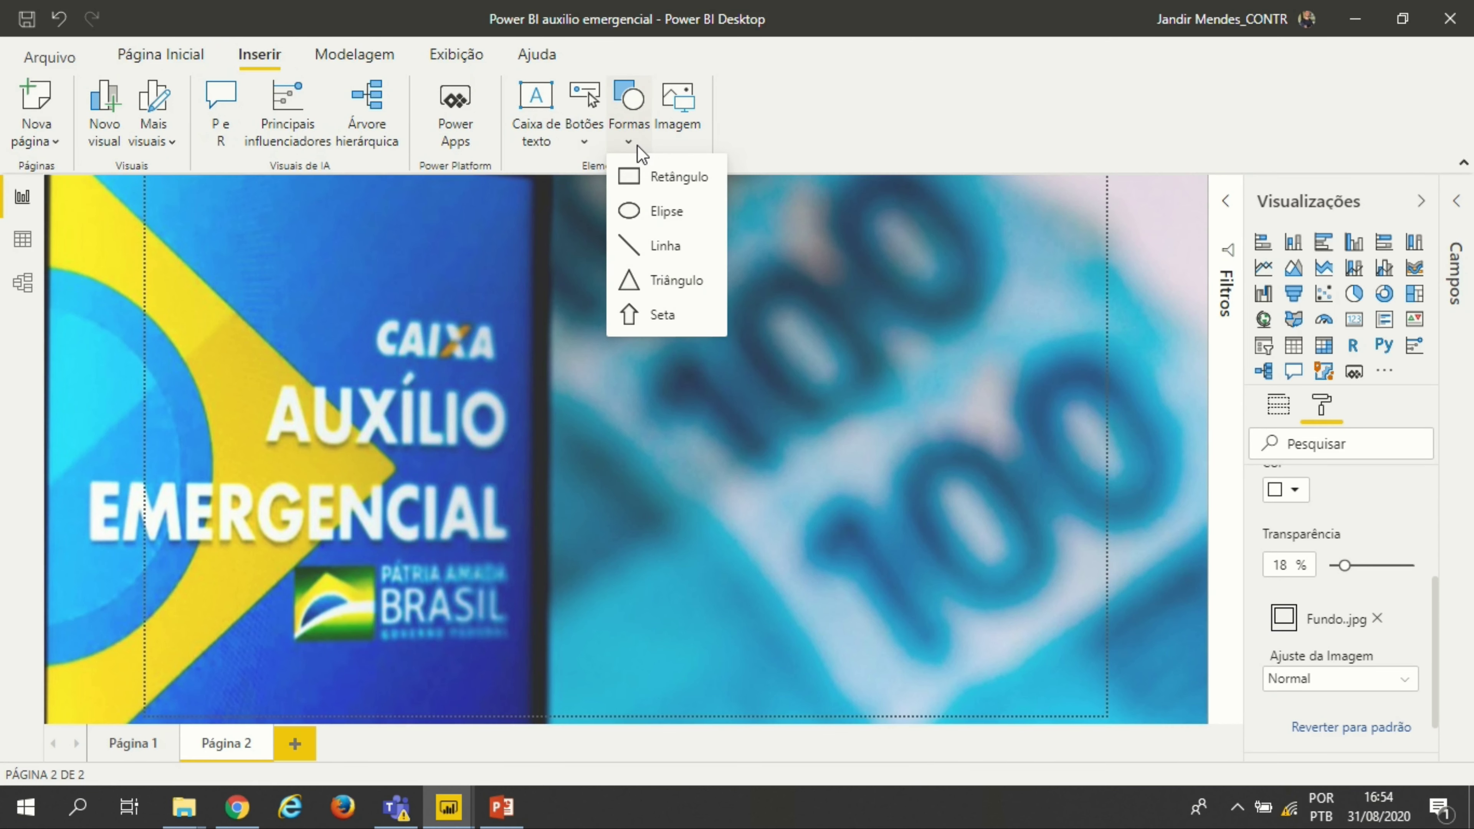
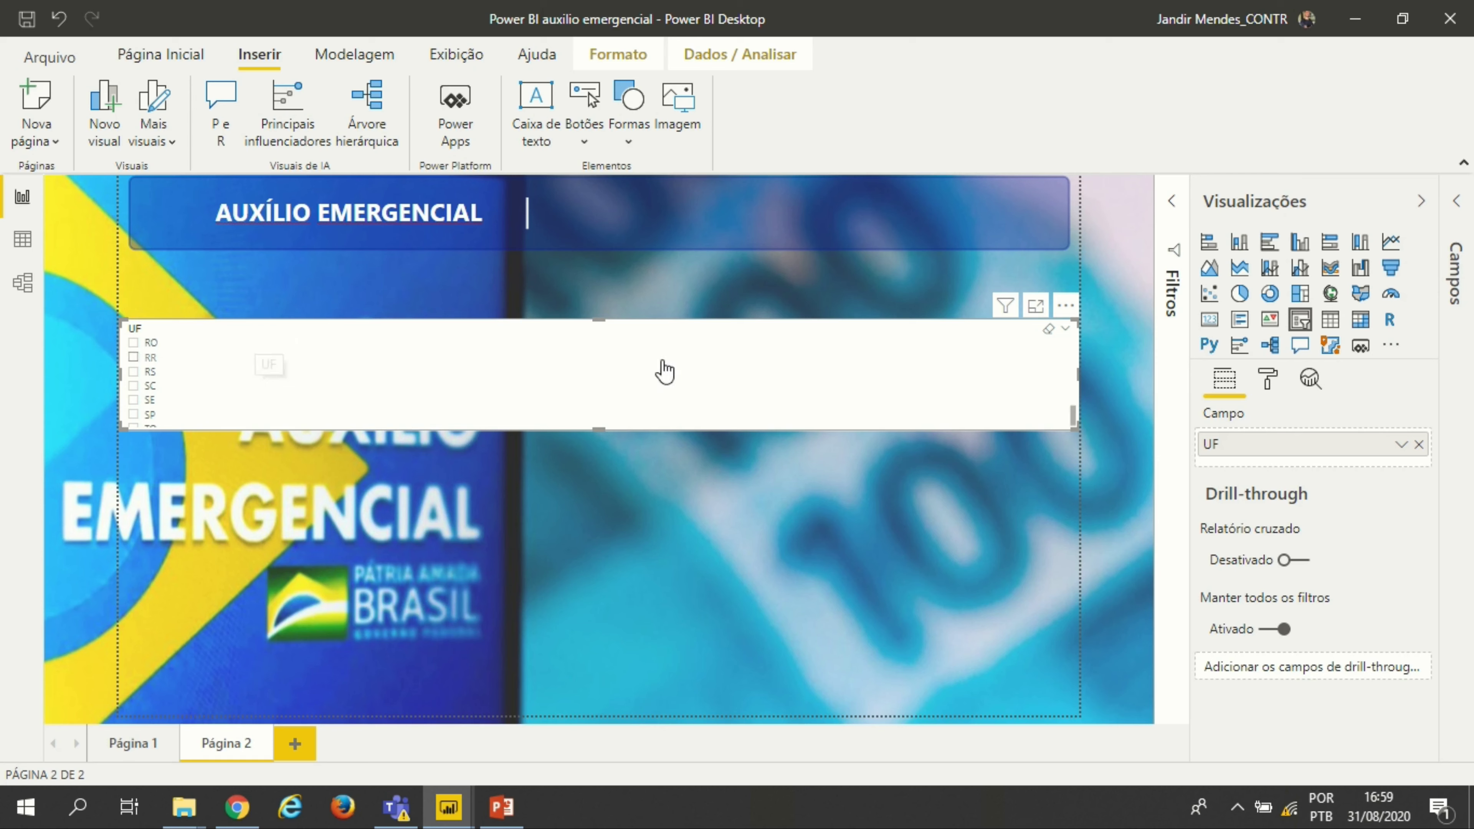
Step: Change the UF slicer from a list to a dropdown (Suspenso) and check its expanded list of states
left_click(1066, 332)
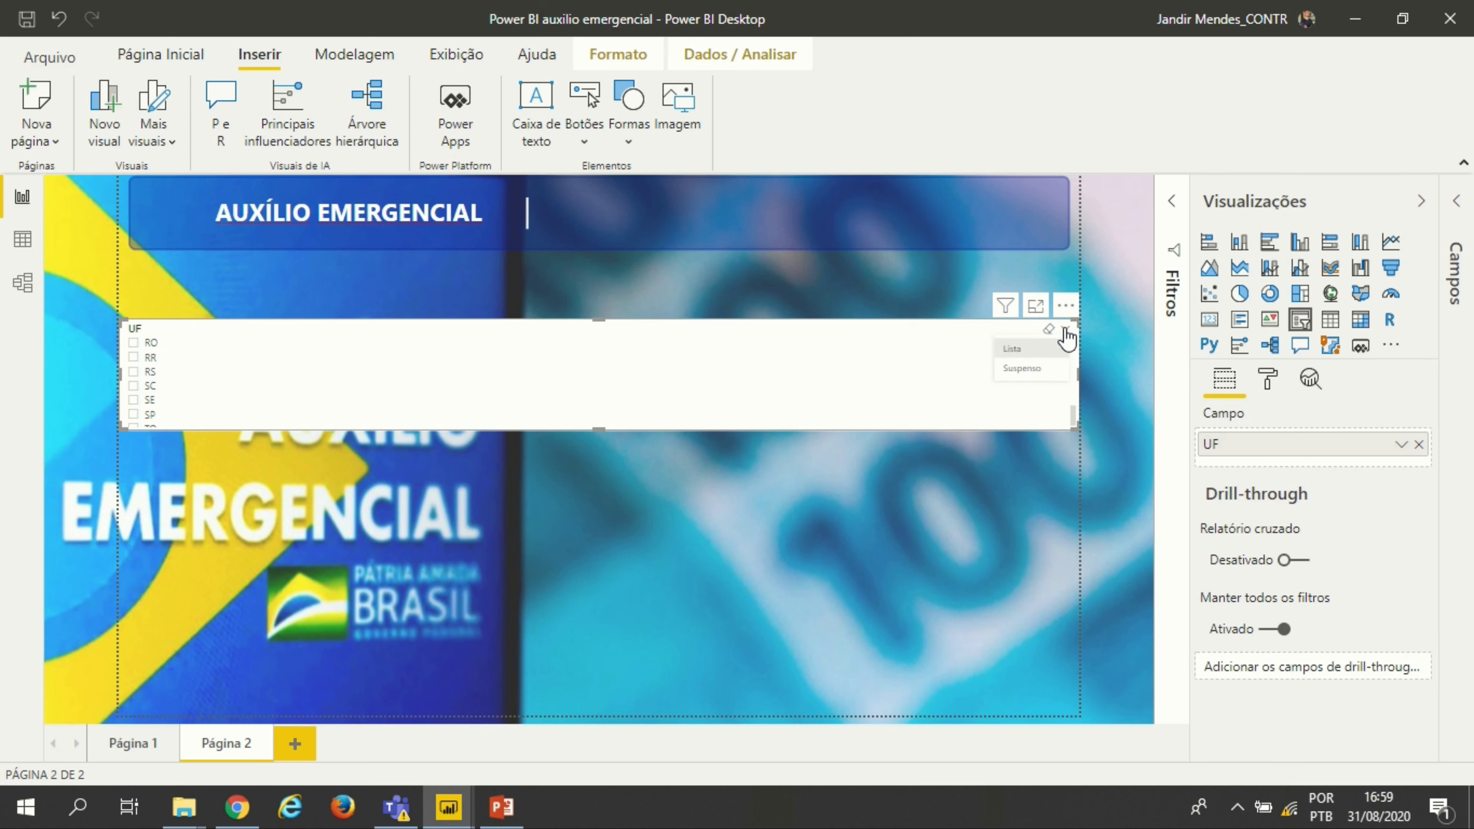
left_click(1022, 369)
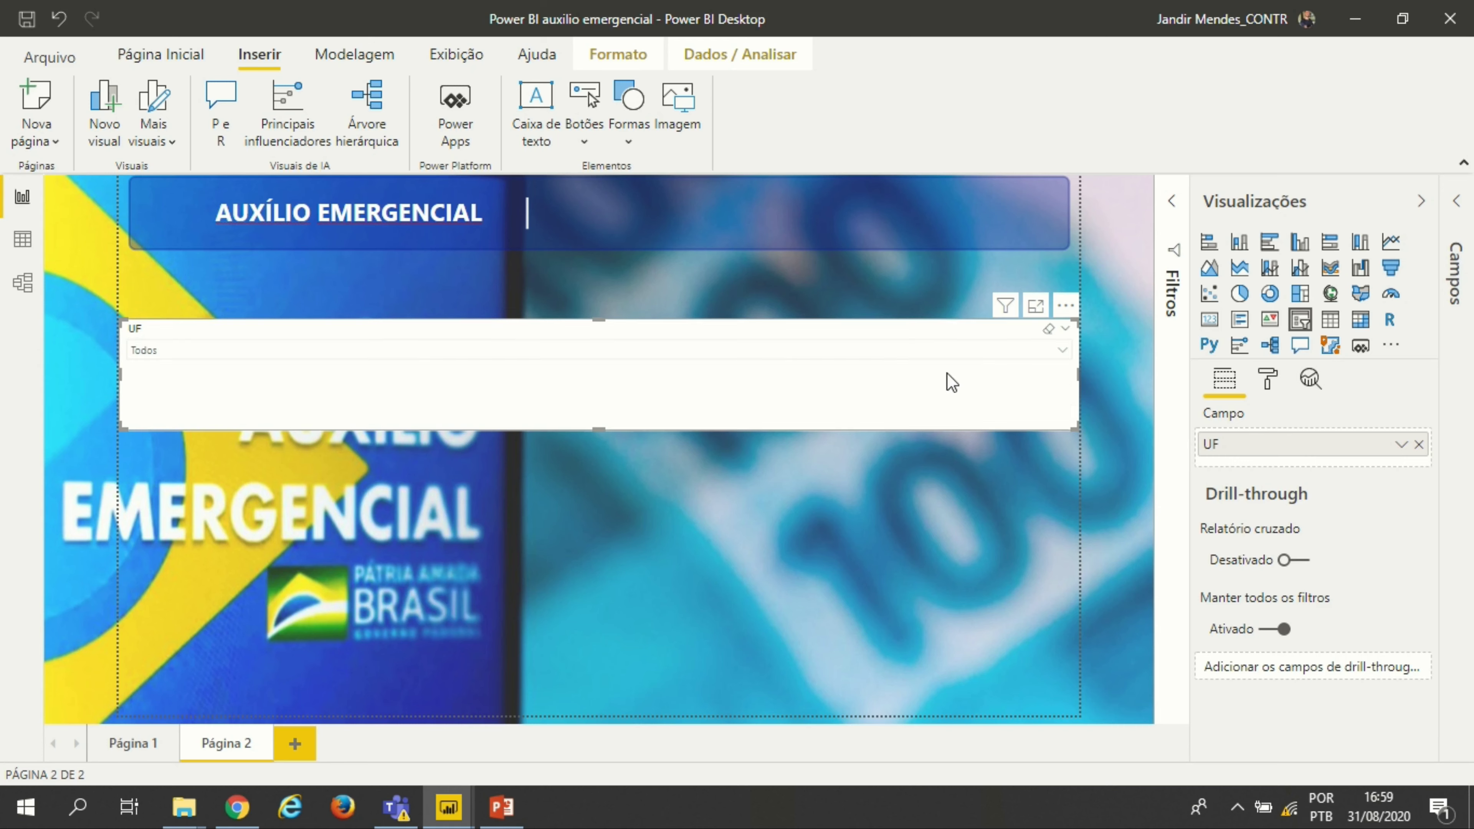
left_click(941, 357)
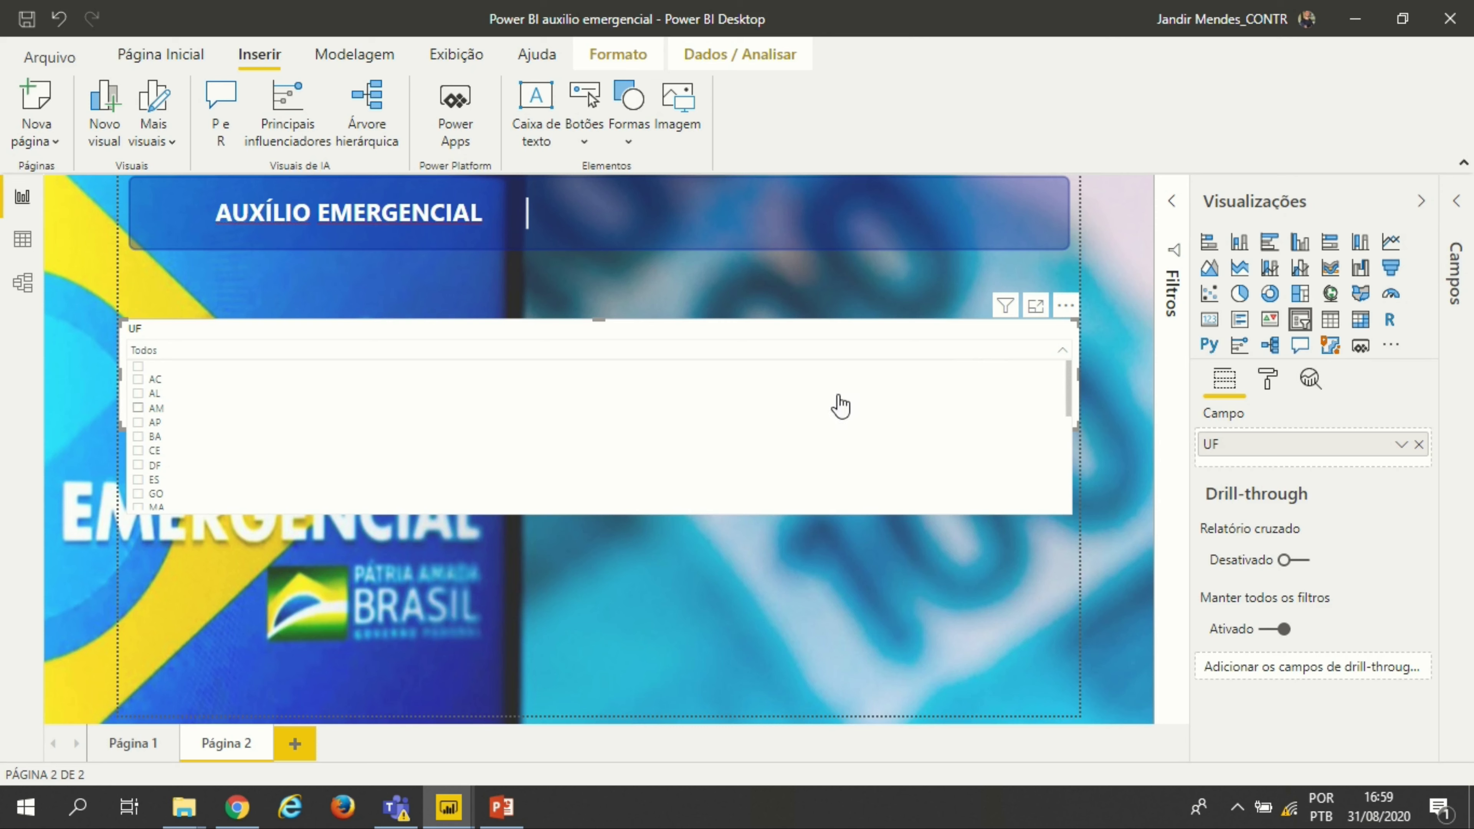
left_click(853, 350)
Step: Shrink the UF slicer and place it inside the blue header banner, beside the AUXÍLIO EMERGENCIAL title and divider line
left_click_drag(433, 416, 595, 339)
left_click_drag(122, 257, 592, 299)
left_click_drag(657, 336, 628, 243)
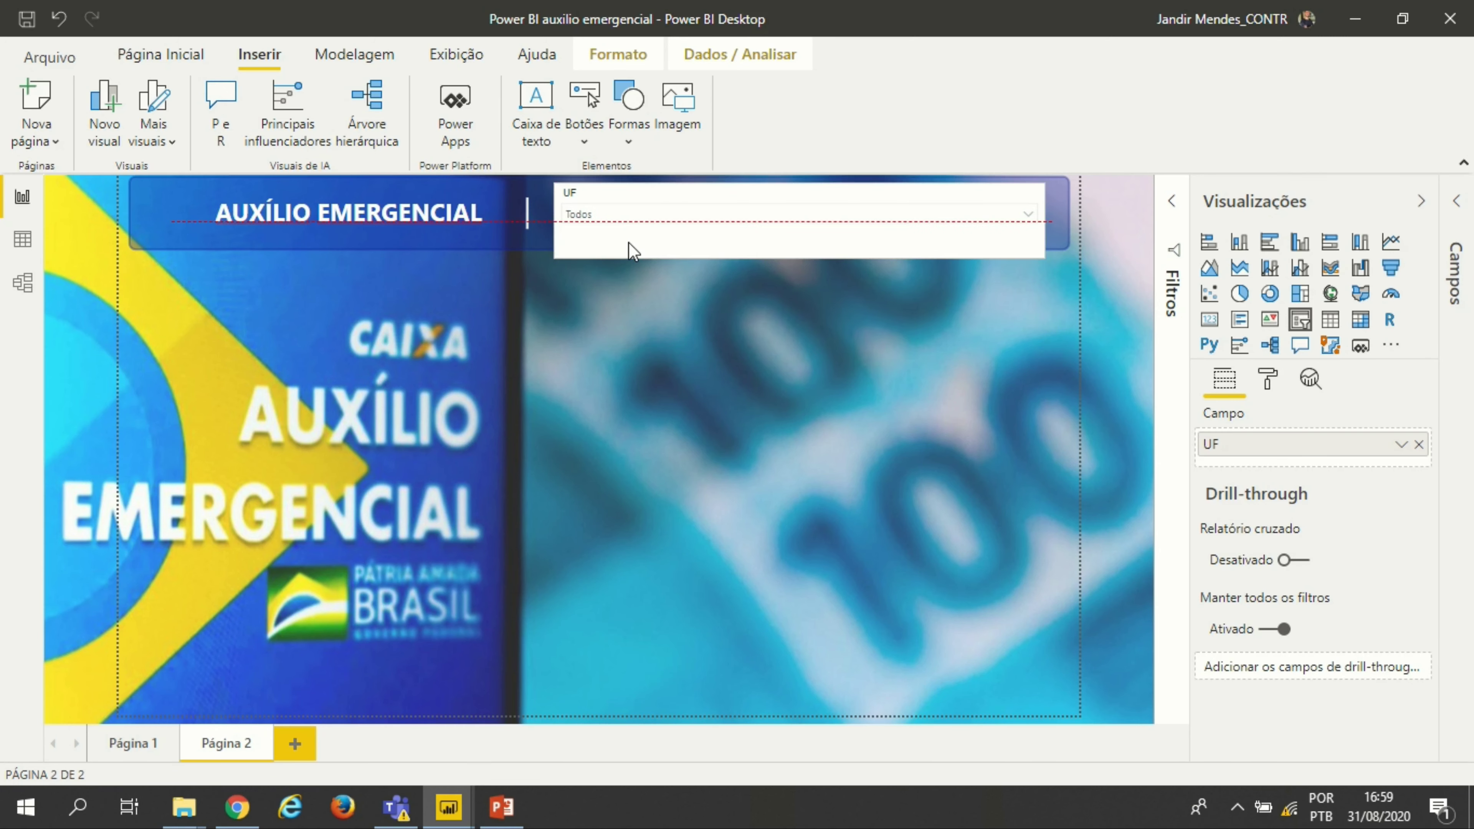
left_click_drag(801, 253, 802, 235)
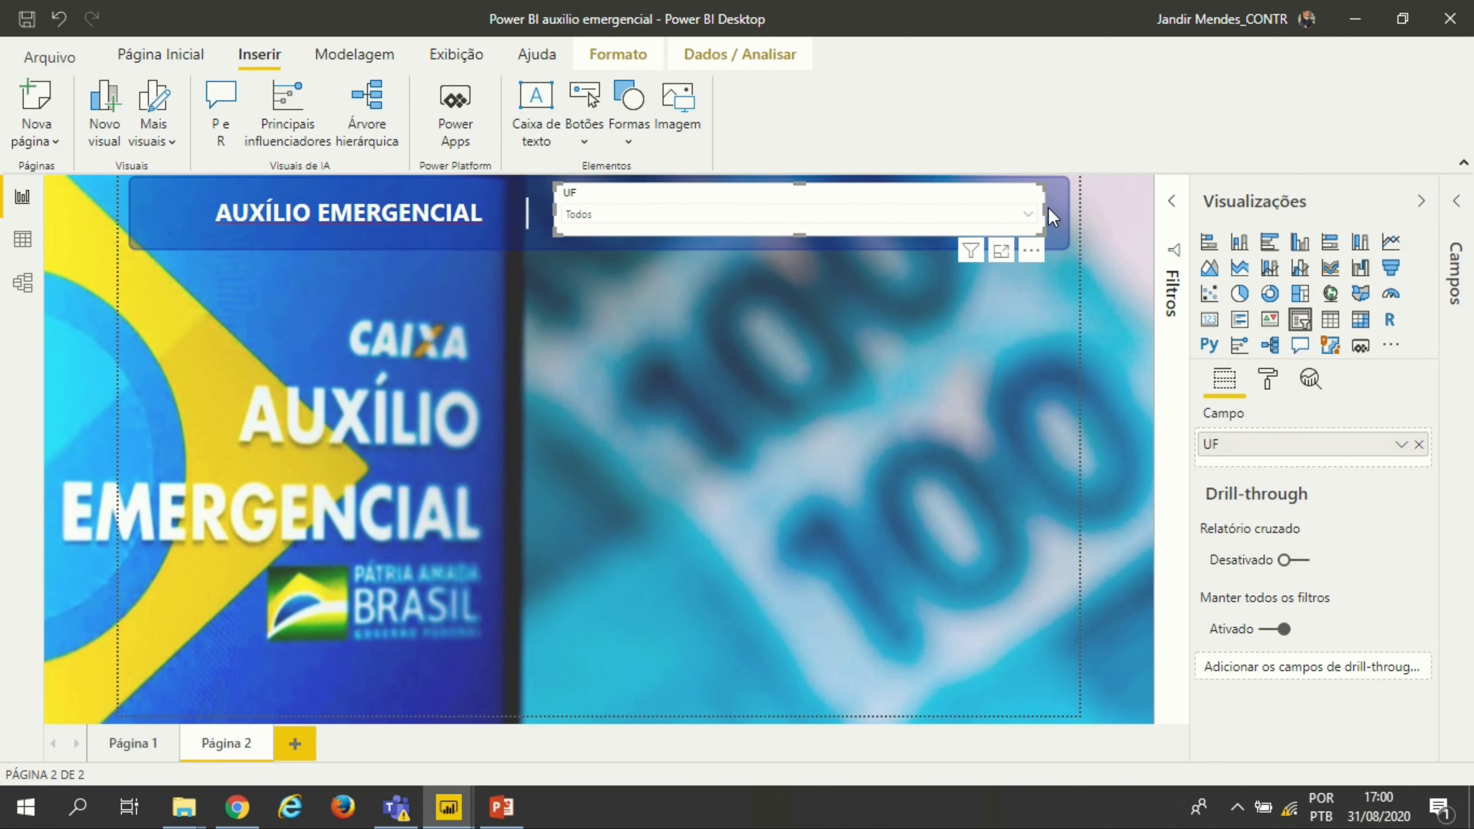
left_click_drag(1048, 207, 1054, 208)
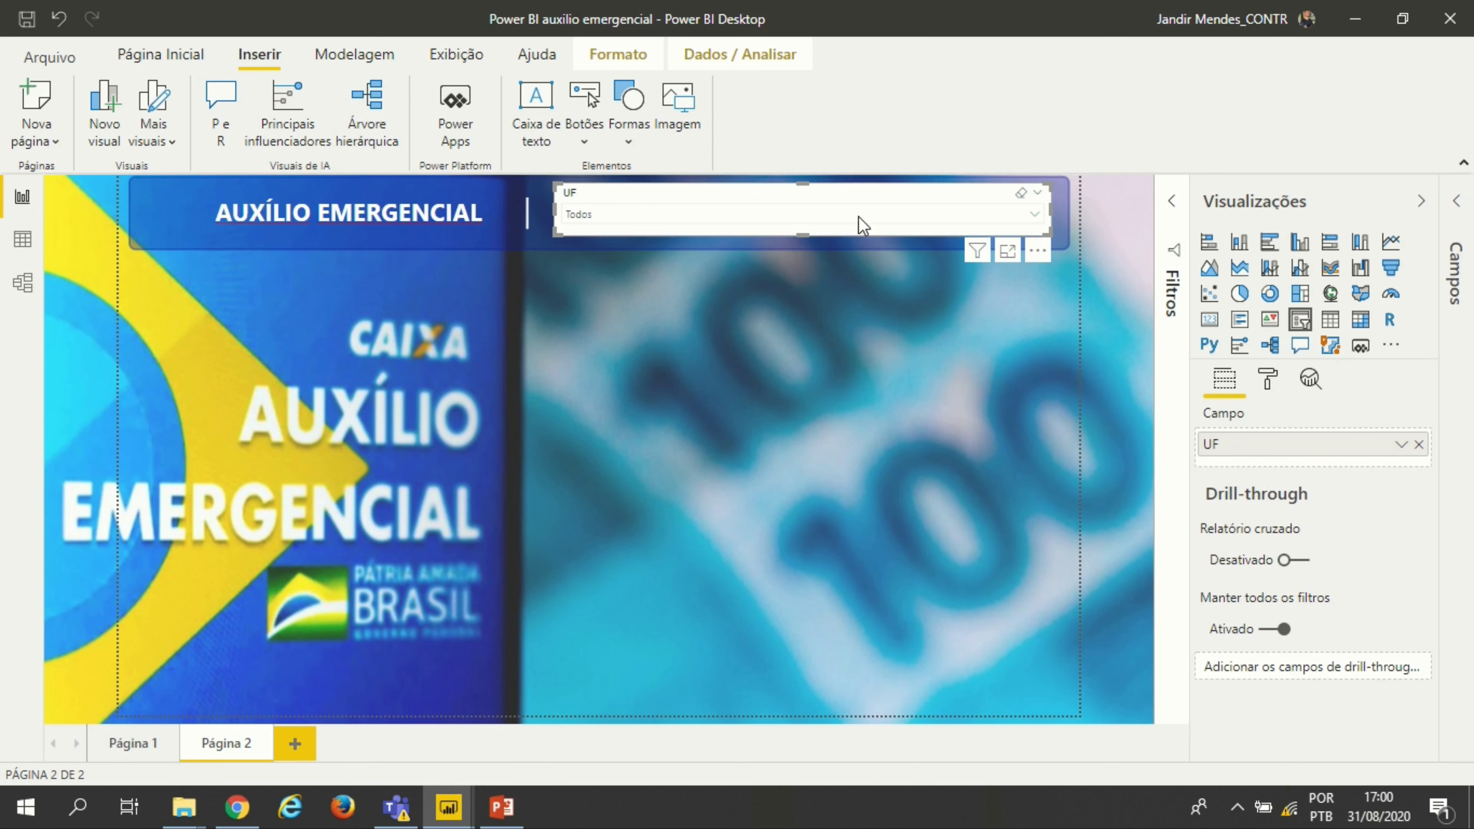
Step: Turn off the background (Tela de fundo) of the UF slicer
left_click(1267, 386)
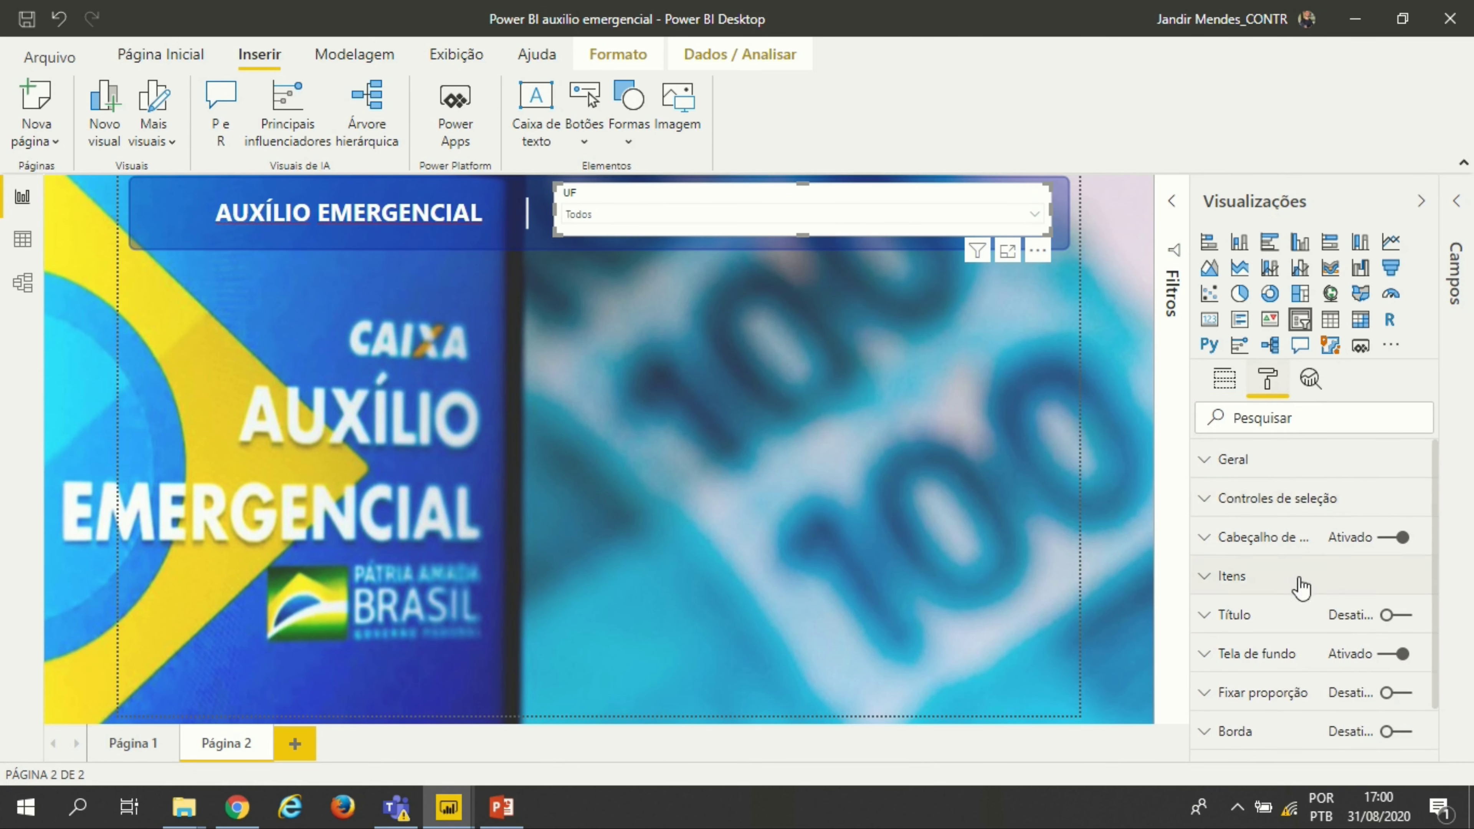
left_click(1225, 379)
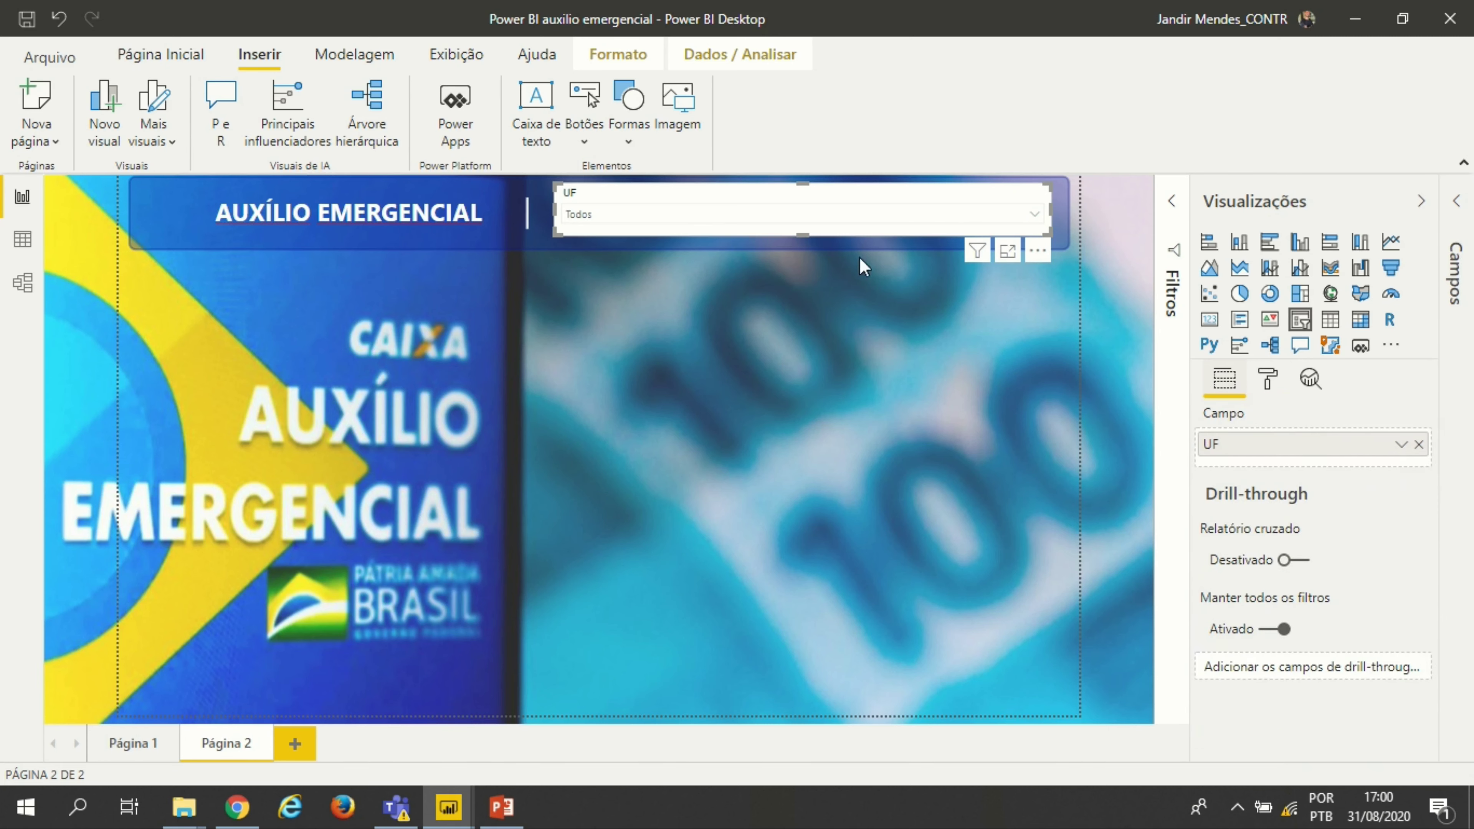
left_click(1266, 388)
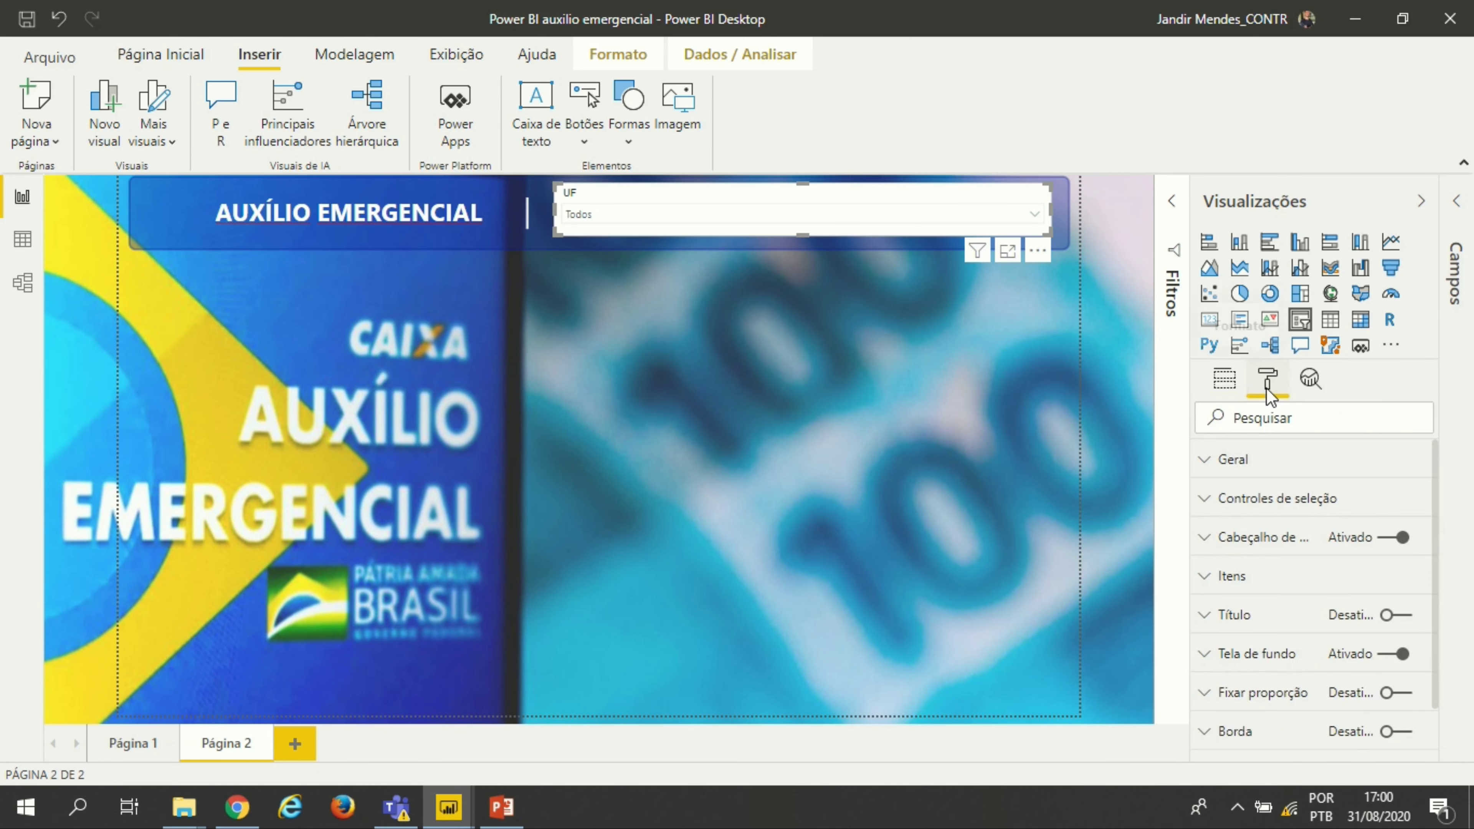
left_click(1388, 656)
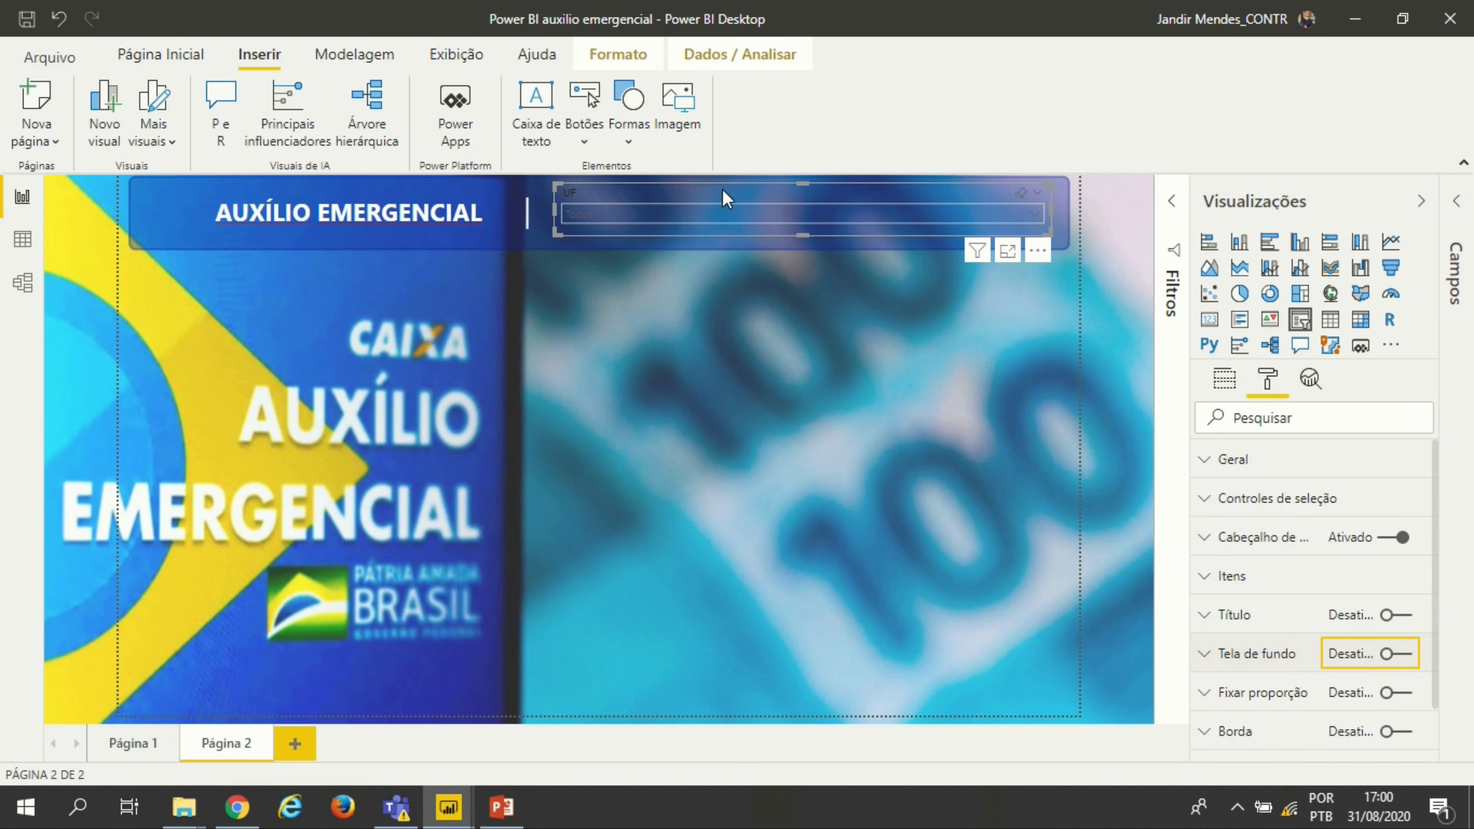
Step: Widen the formatting area and set the font colour of the UF slicer's header to white
left_click_drag(1190, 520, 1116, 520)
left_click(1190, 512)
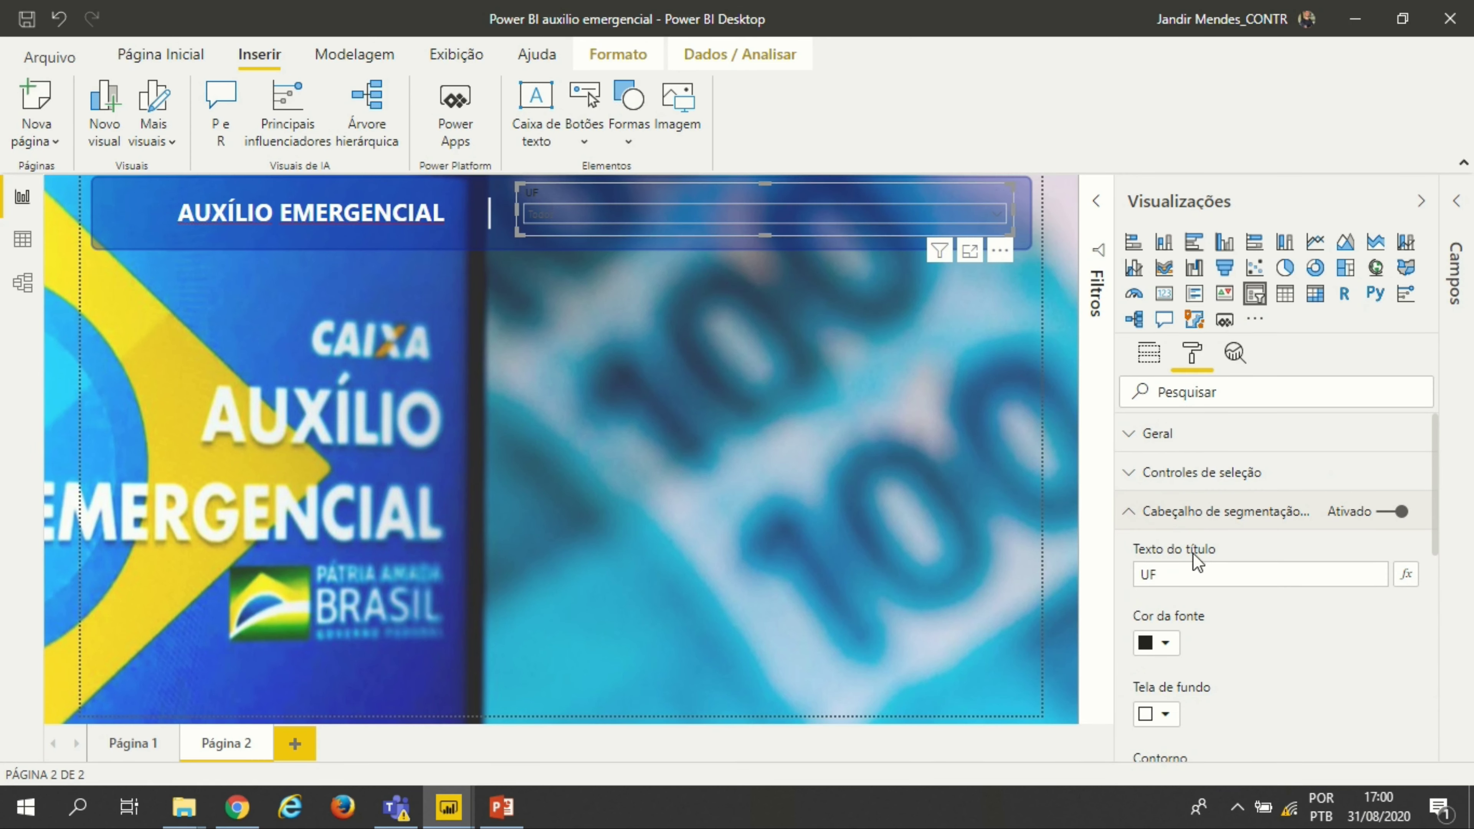
left_click(1163, 642)
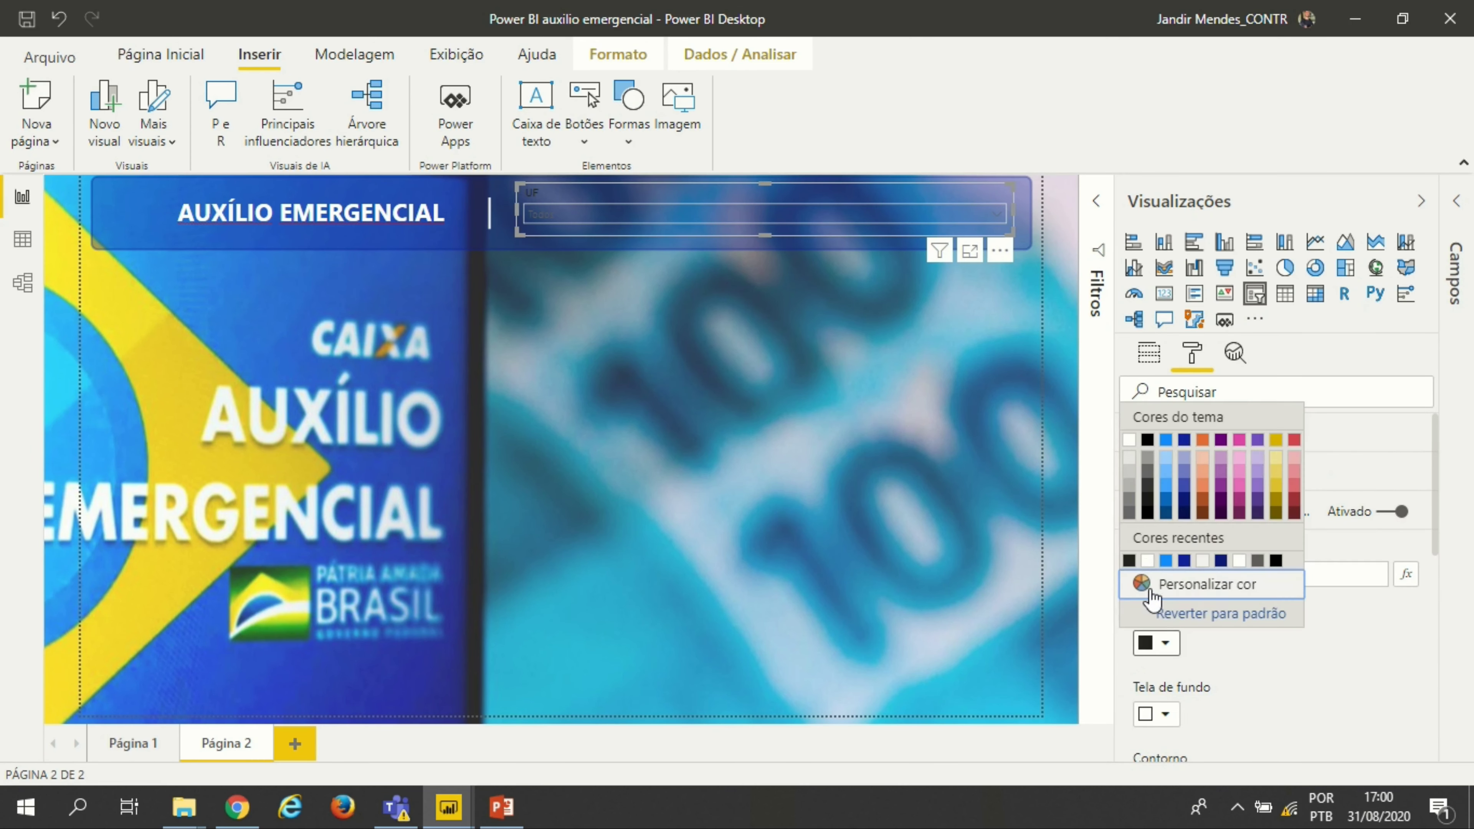
left_click(1147, 561)
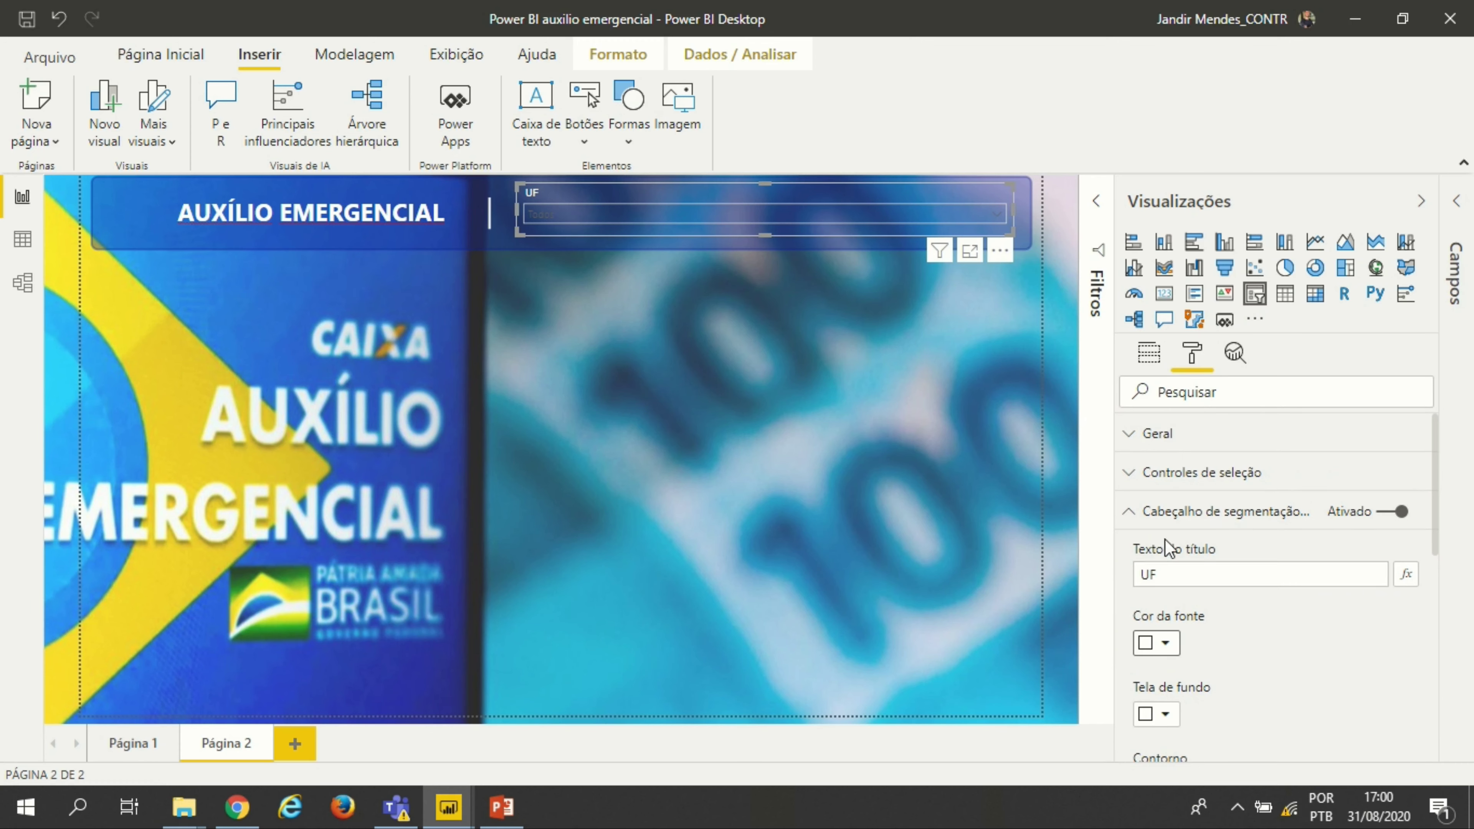
left_click(1132, 513)
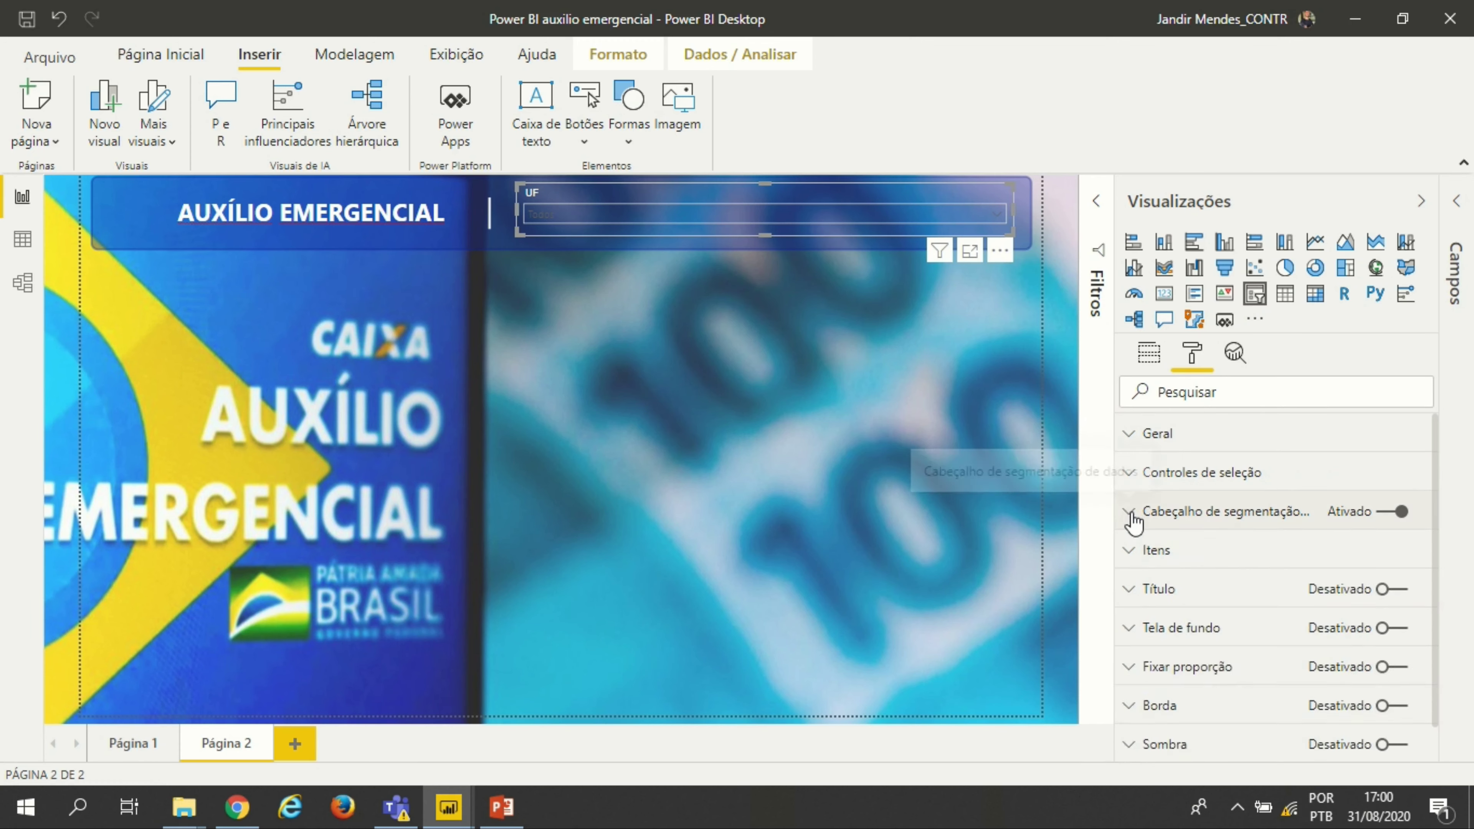
Step: Set the font colour of the UF slicer's items to white and check the expanded dropdown
left_click(1143, 554)
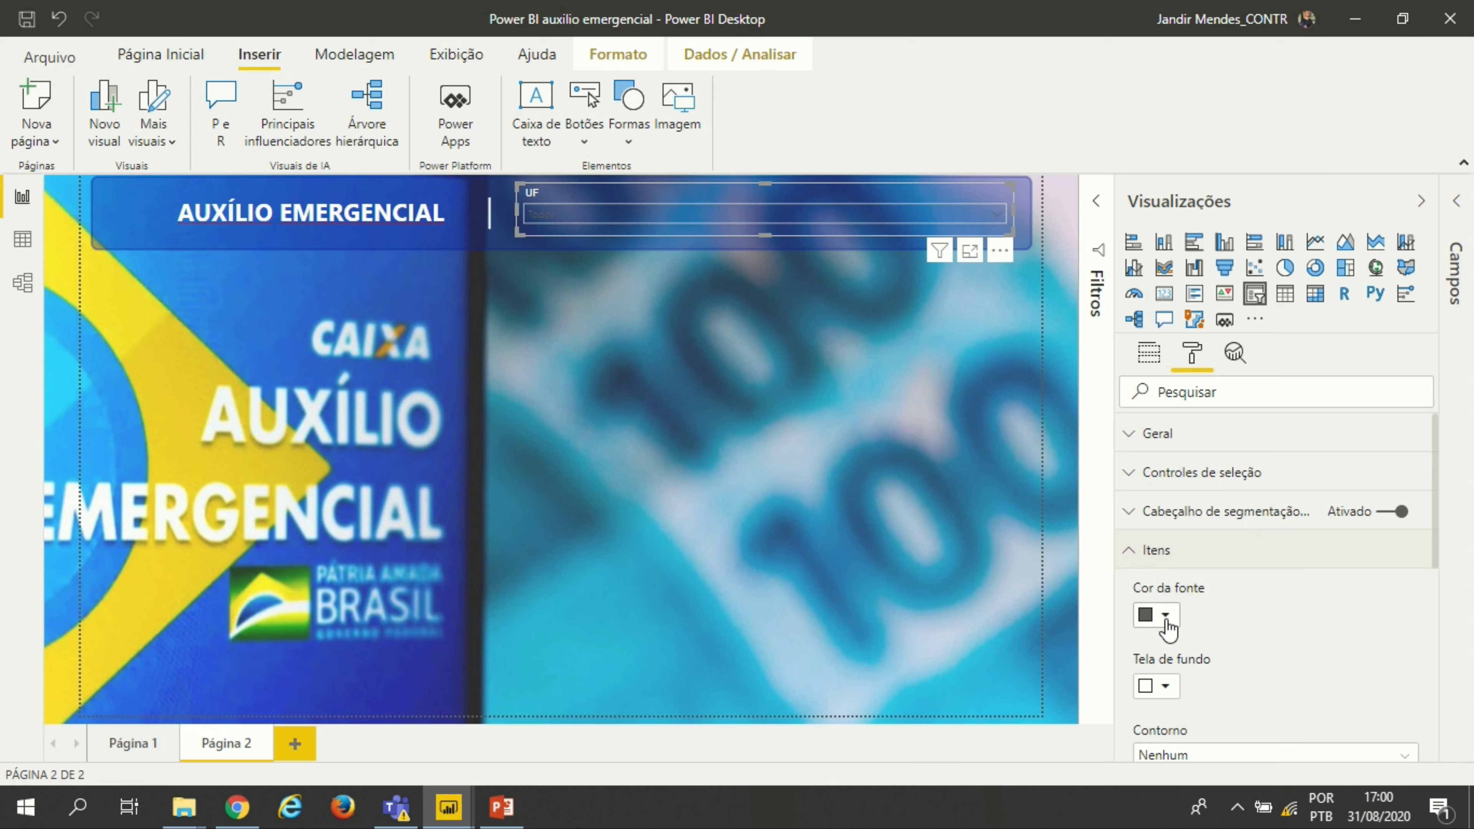
left_click(1163, 616)
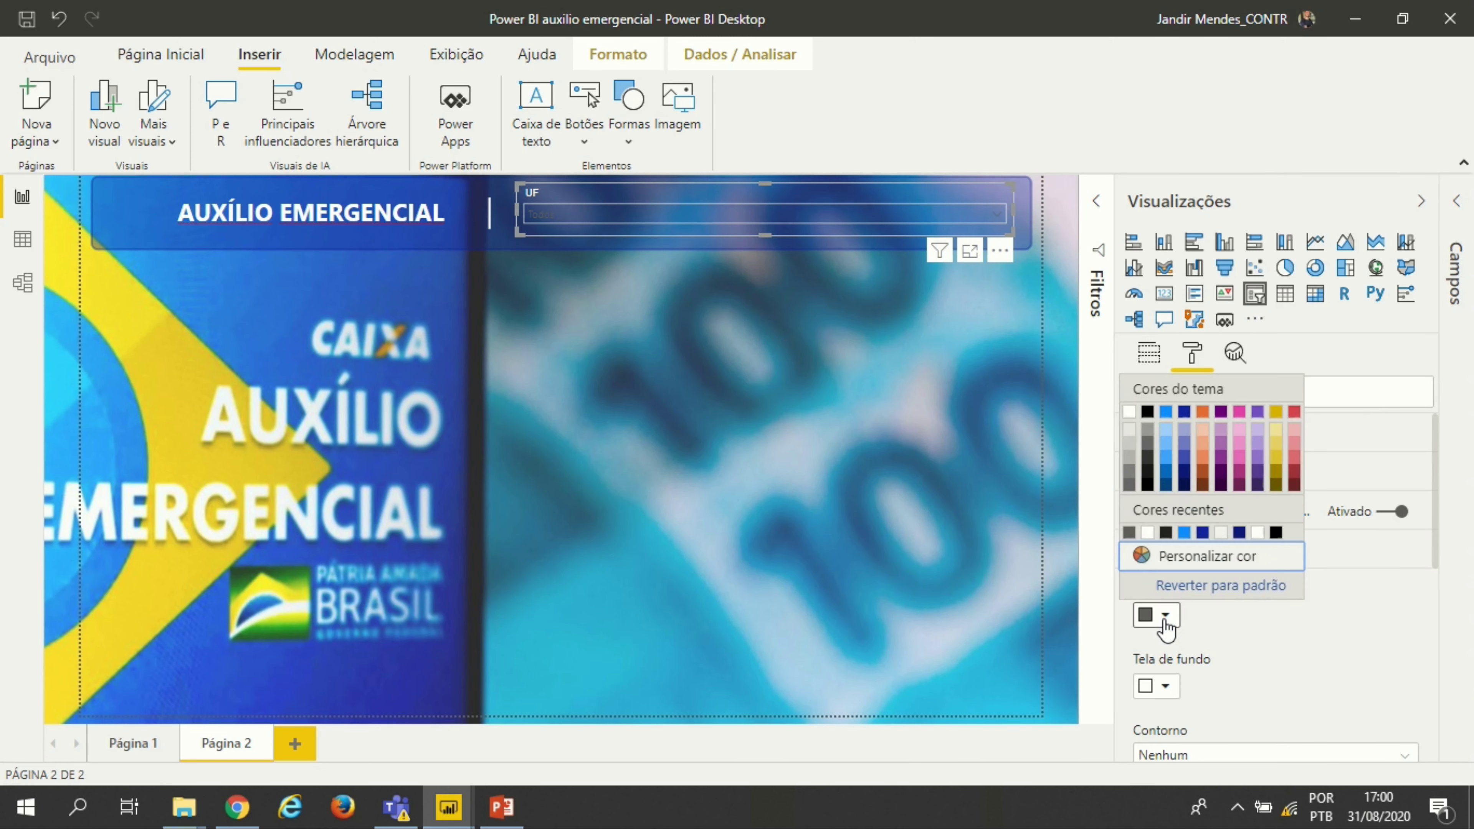
left_click(1148, 533)
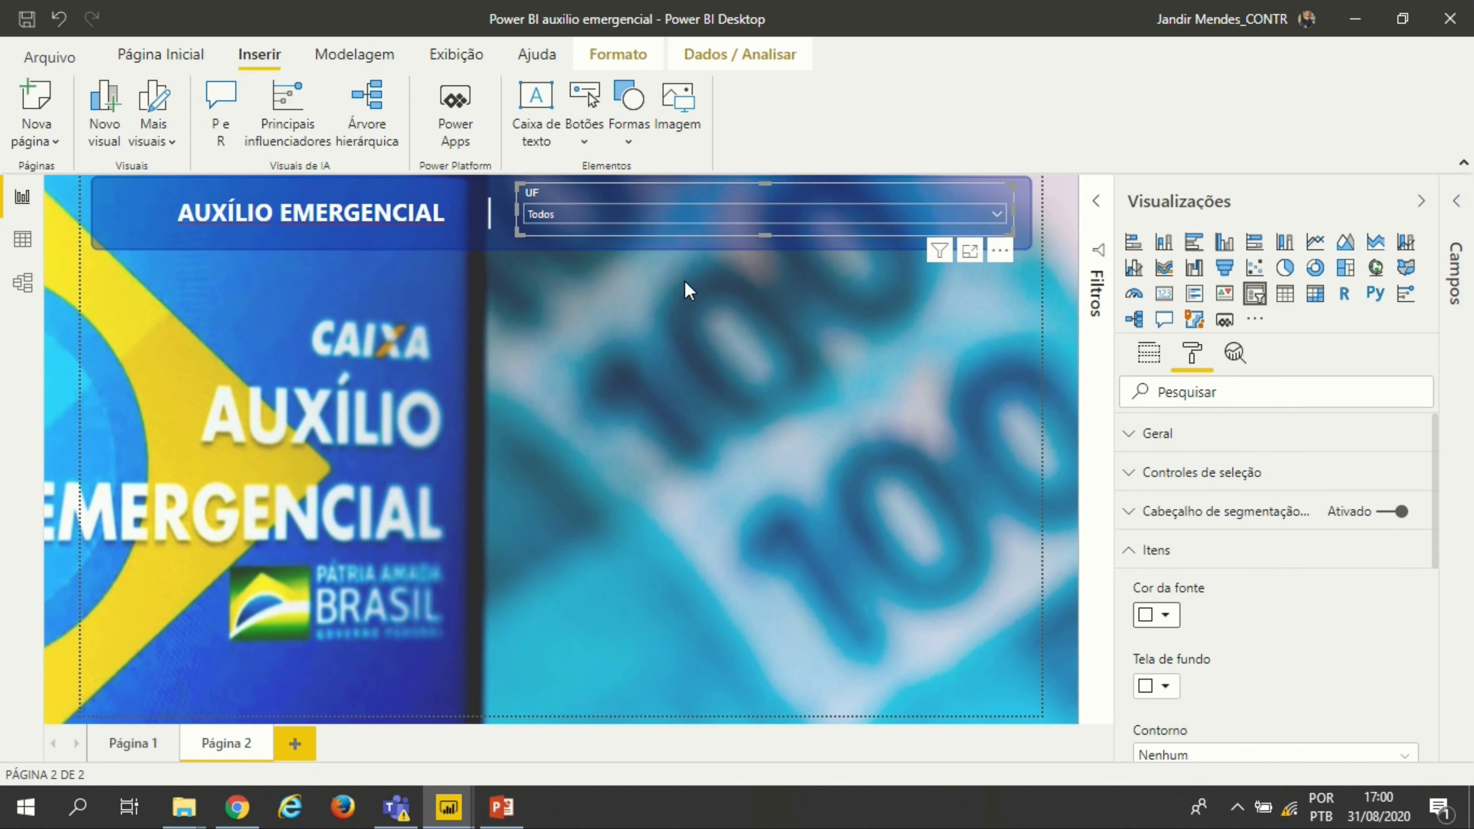
left_click(913, 222)
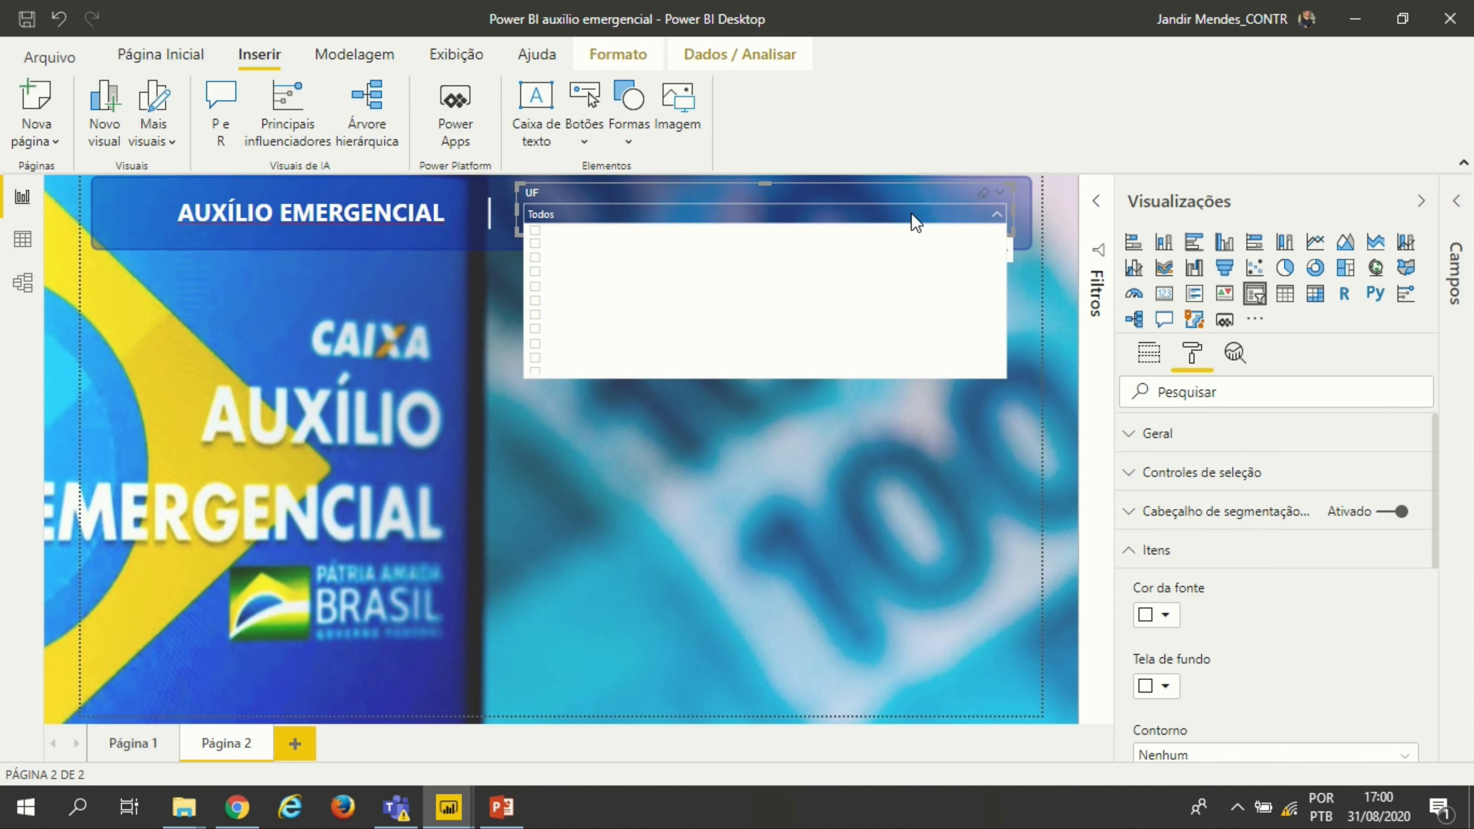
left_click(915, 222)
Step: Set the background colour of the UF slicer's items to dark blue and check the state list in the dropdown
left_click(1164, 687)
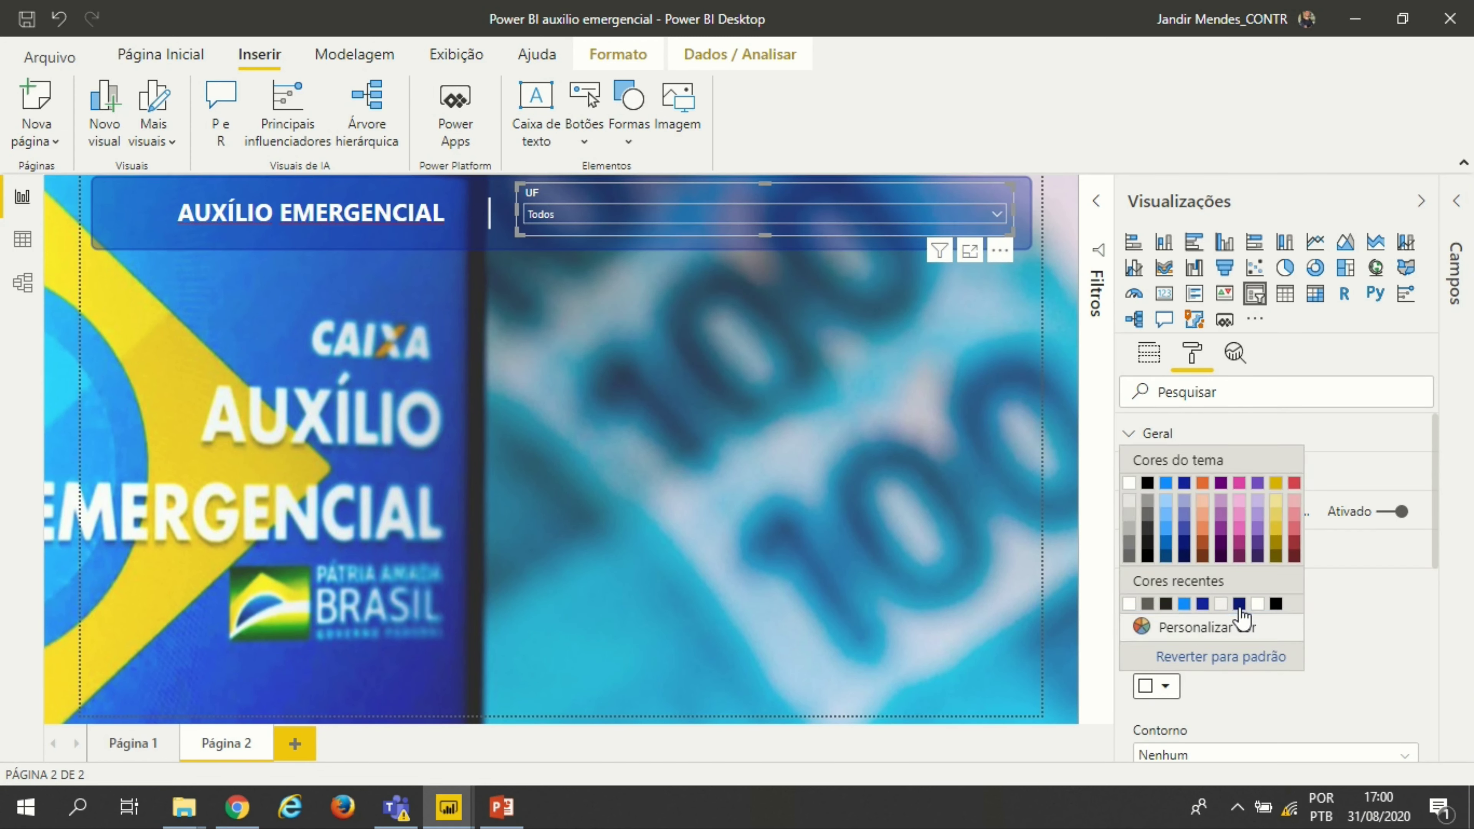
left_click(1239, 607)
left_click(970, 219)
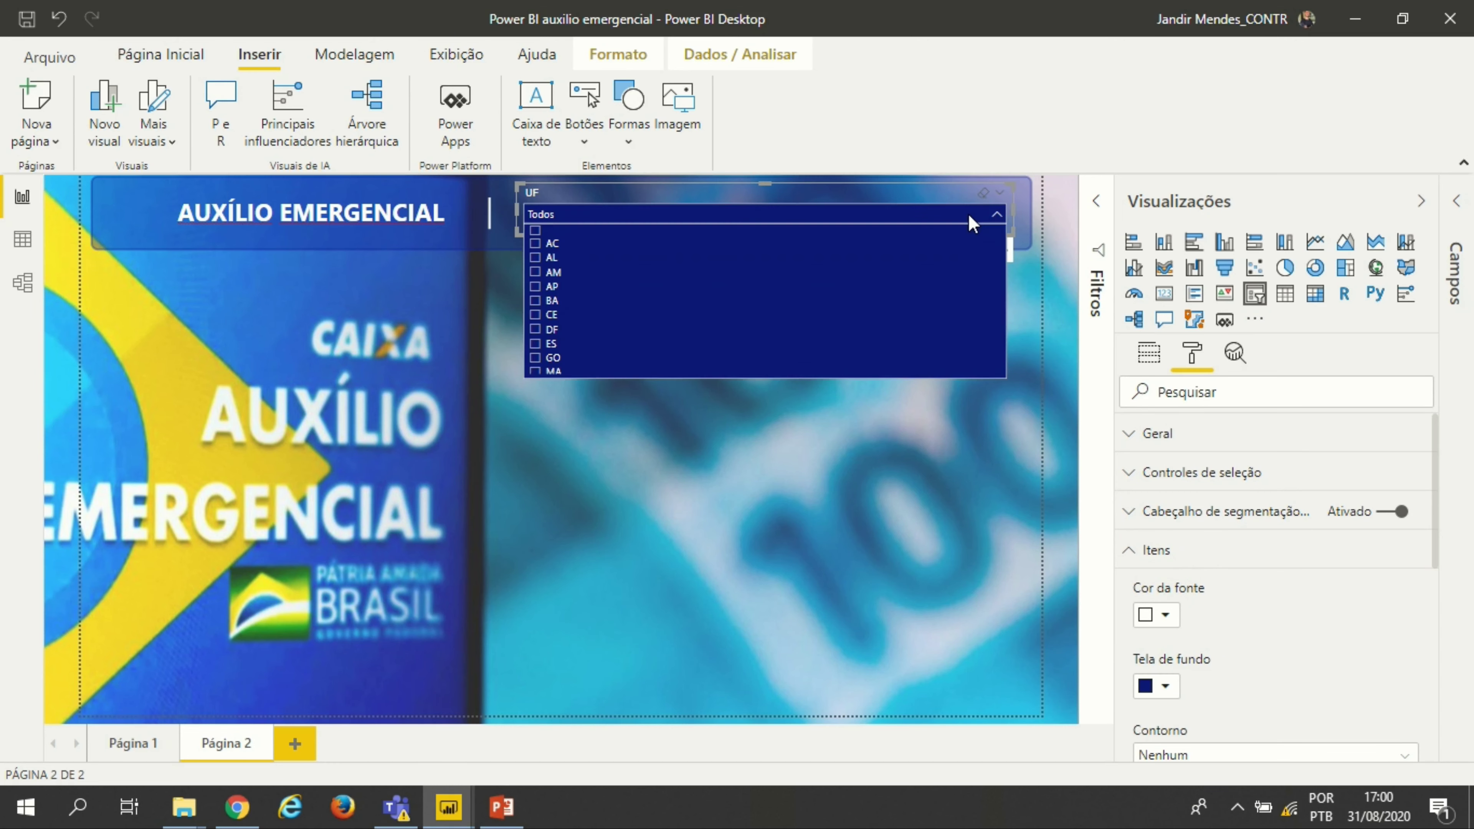
scroll(954, 277, "down", 5)
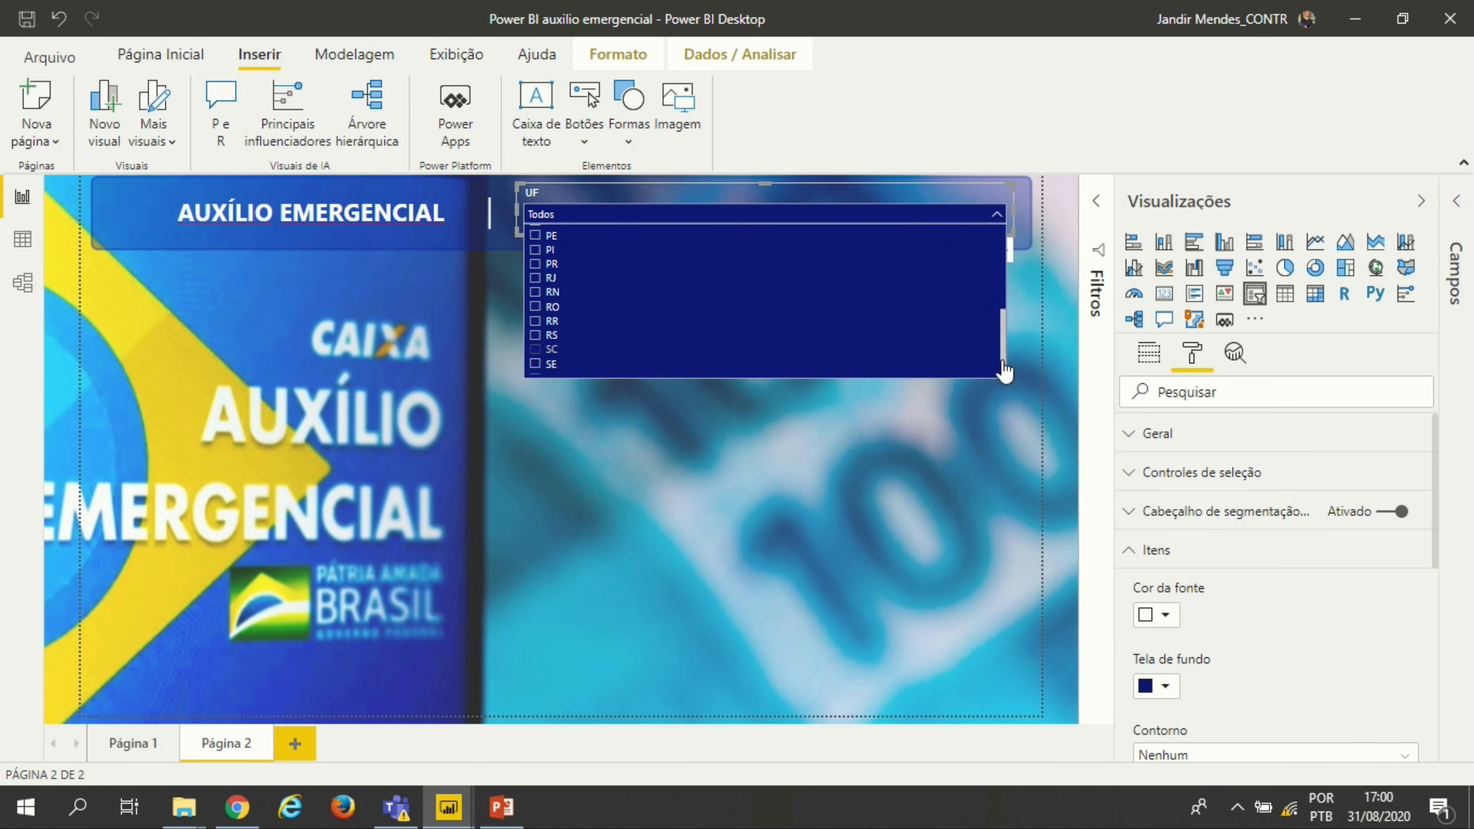
left_click(1029, 370)
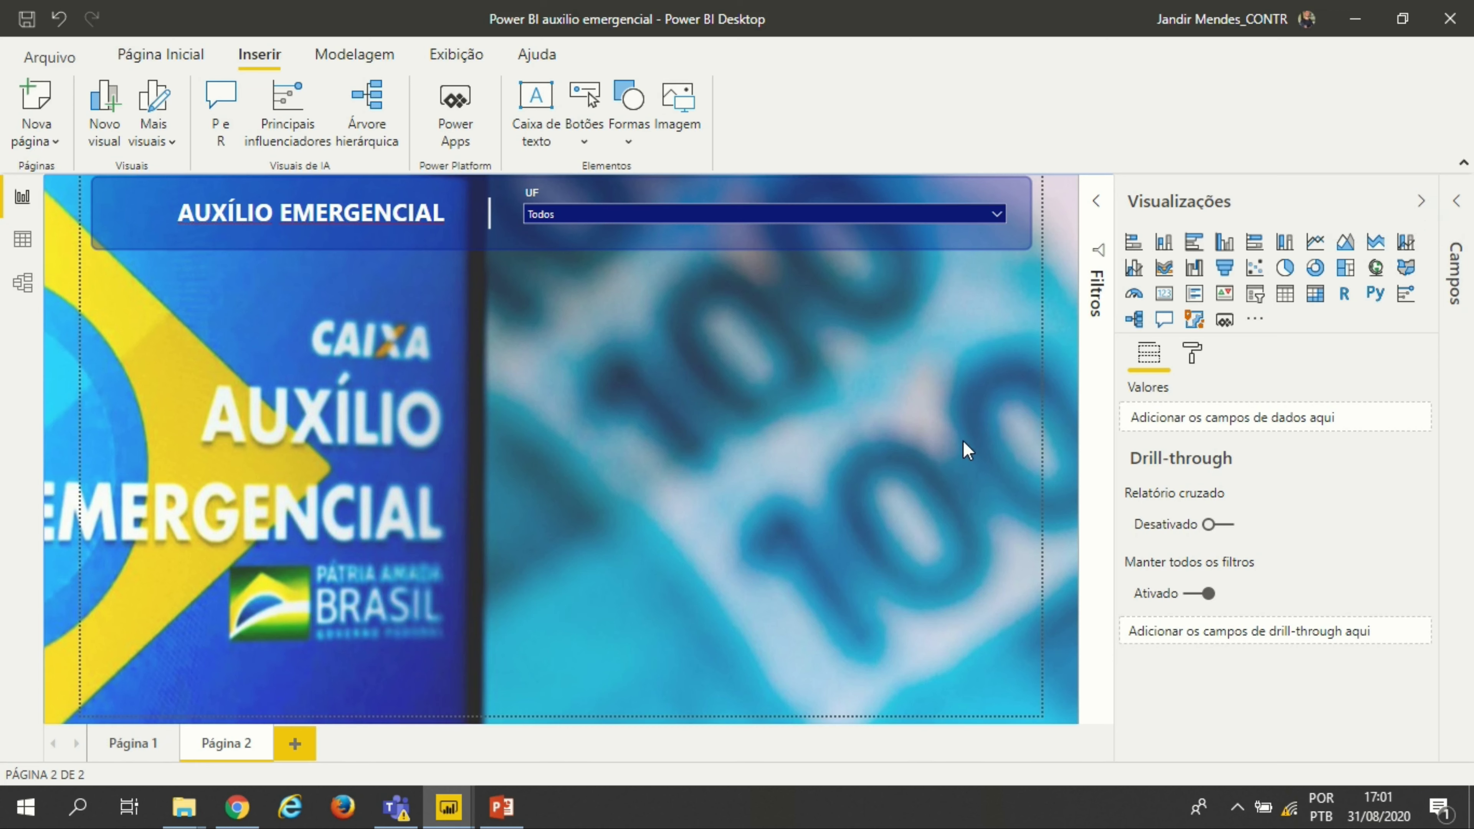
Step: Add a card visual (Cartão), resize it and place it directly below the header banner at the page's left edge
left_click(1166, 294)
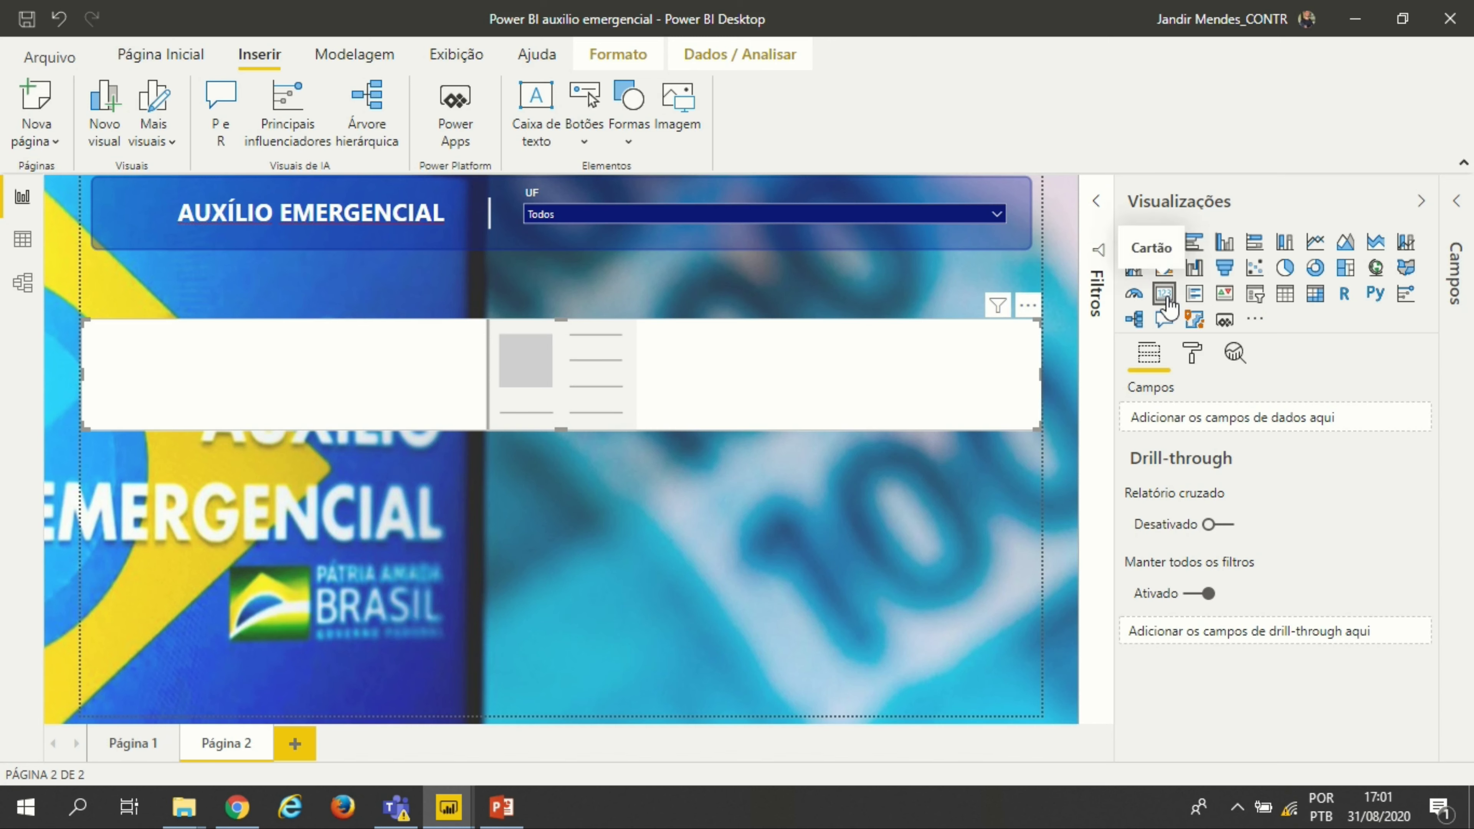
left_click_drag(977, 408, 376, 508)
mouse_move(267, 480)
left_mouse_down()
mouse_move(270, 455)
mouse_move(283, 460)
left_mouse_up()
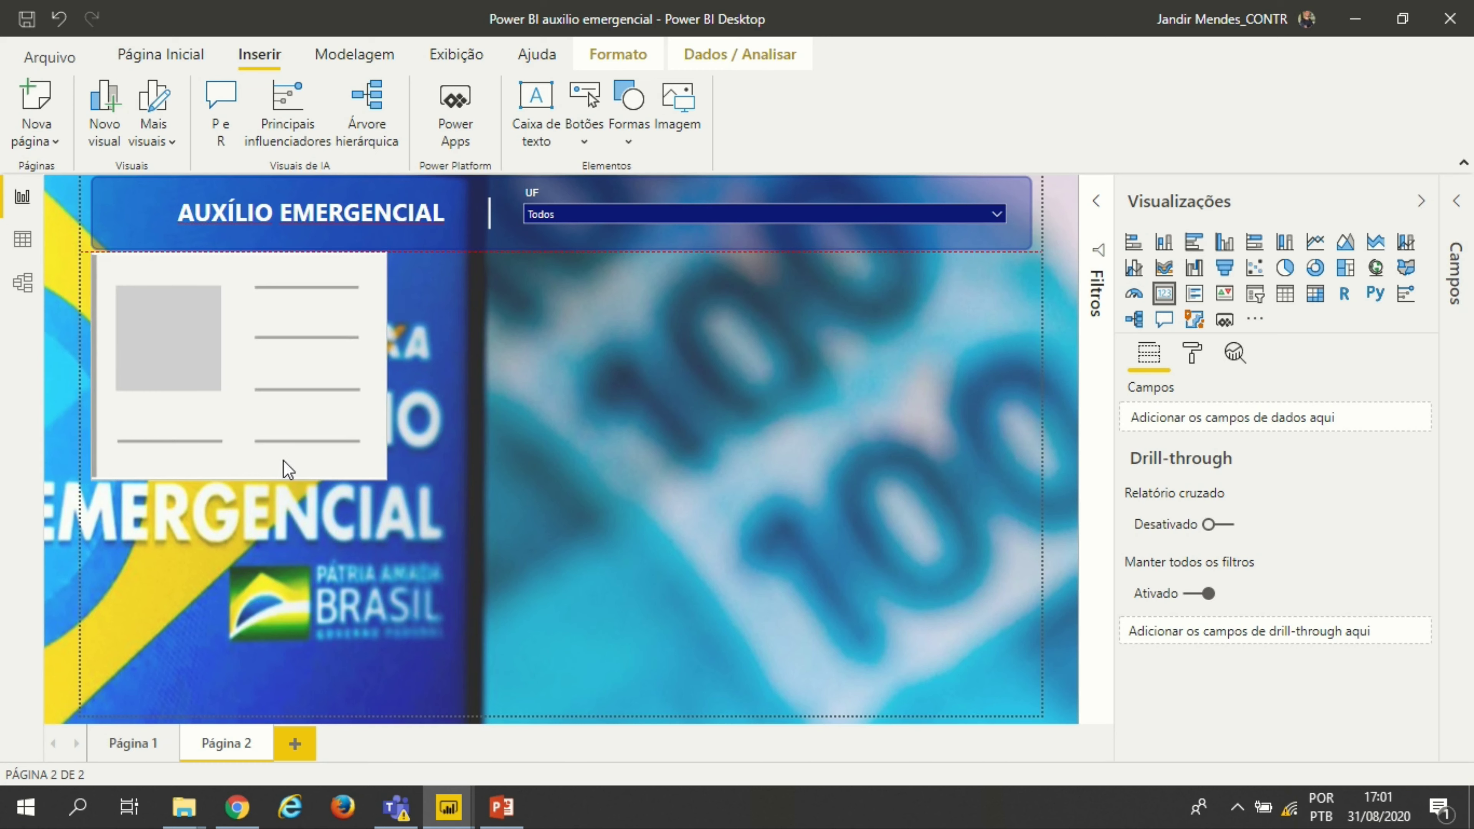
left_click_drag(383, 479, 435, 471)
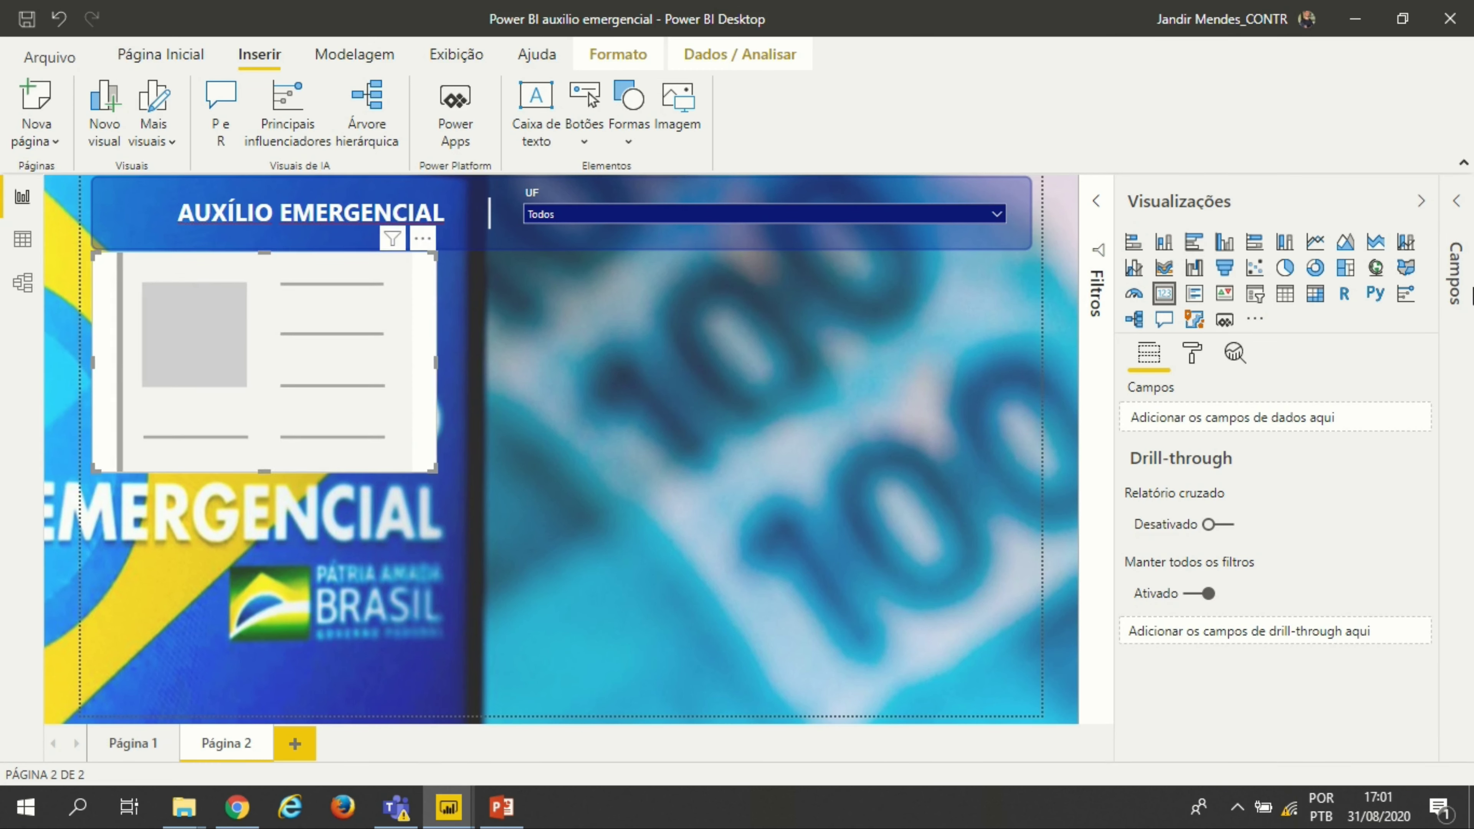
Step: Show the VALOR BENEFÍCIO field in the card and keep the card selected
left_click(1462, 201)
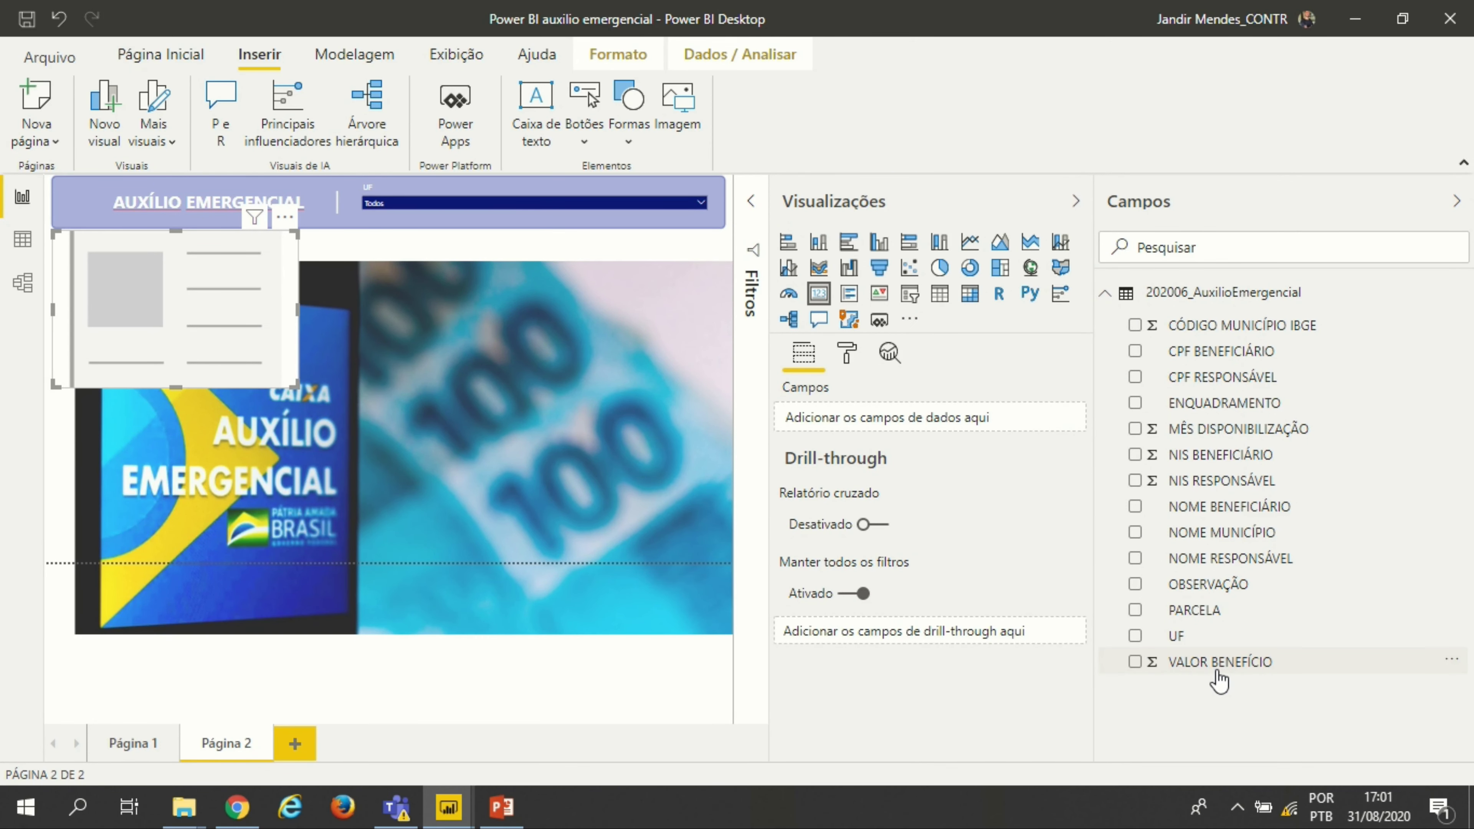
left_click_drag(1217, 674, 970, 422)
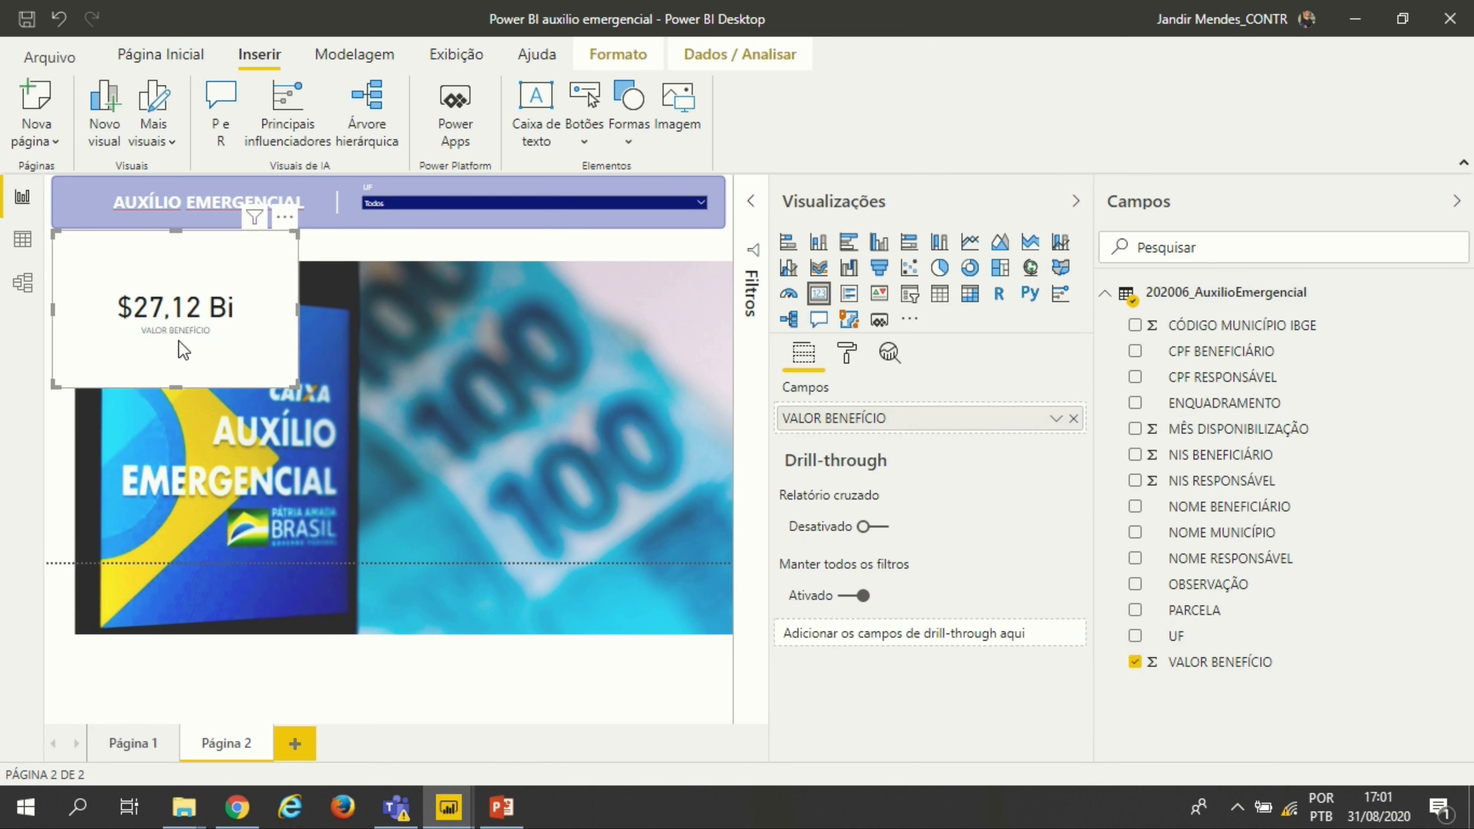
mouse_move(160, 321)
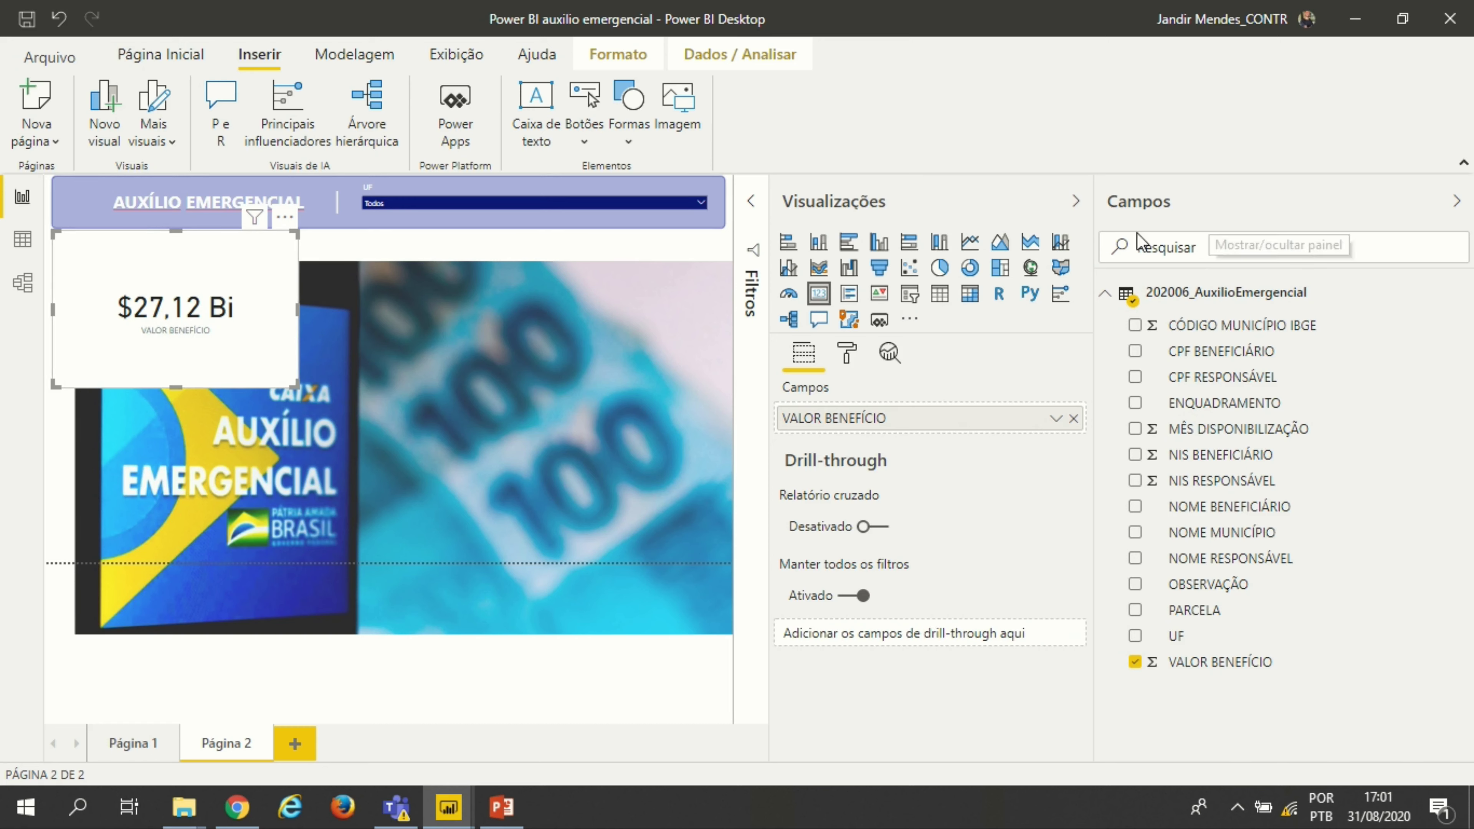
left_click(484, 380)
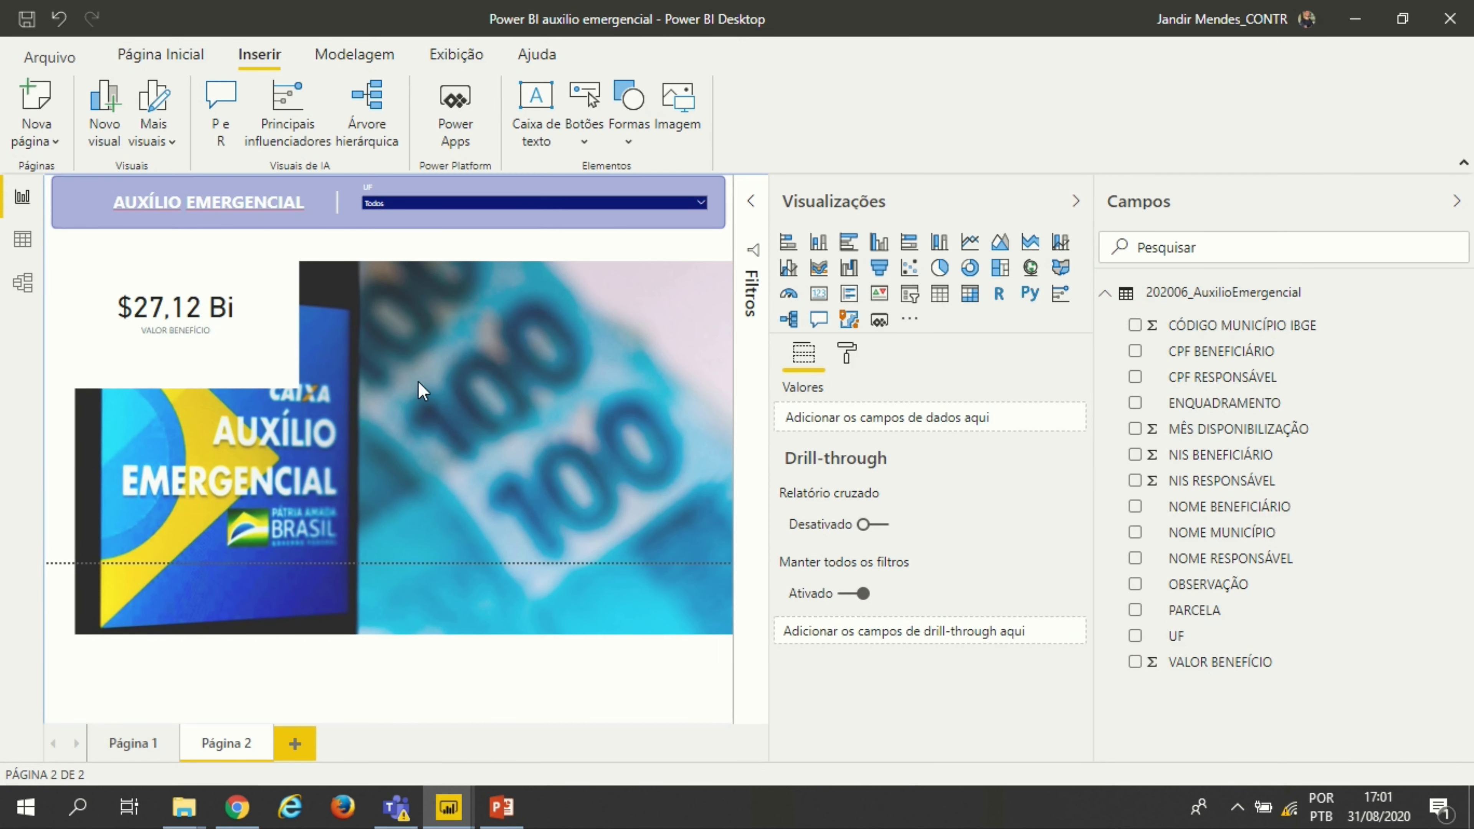
left_click(292, 361)
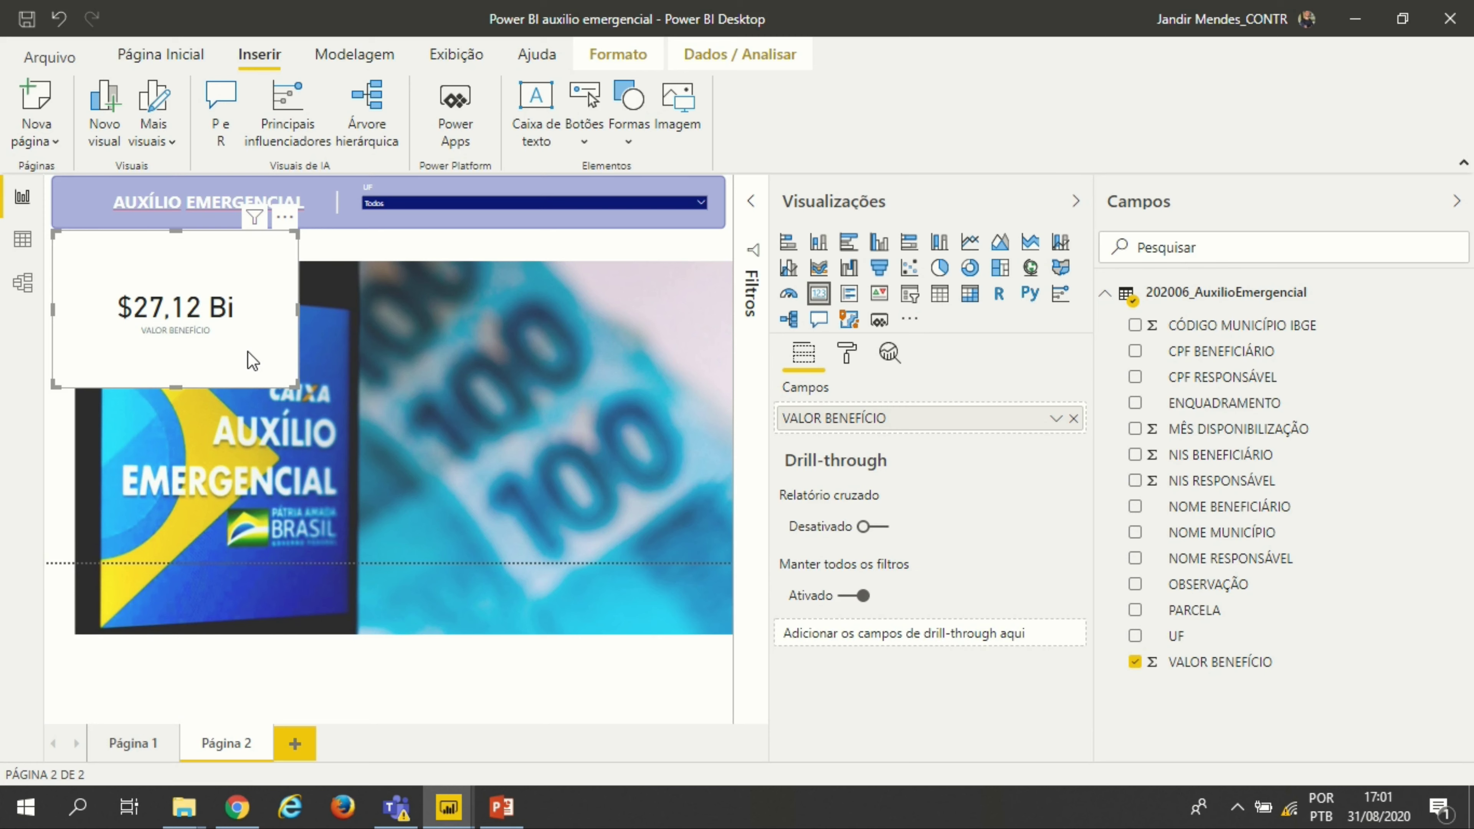
Step: Add a clustered bar chart to the page and place it directly beside the VALOR BENEFÍCIO card, below the header banner
left_click(480, 456)
left_click(1456, 201)
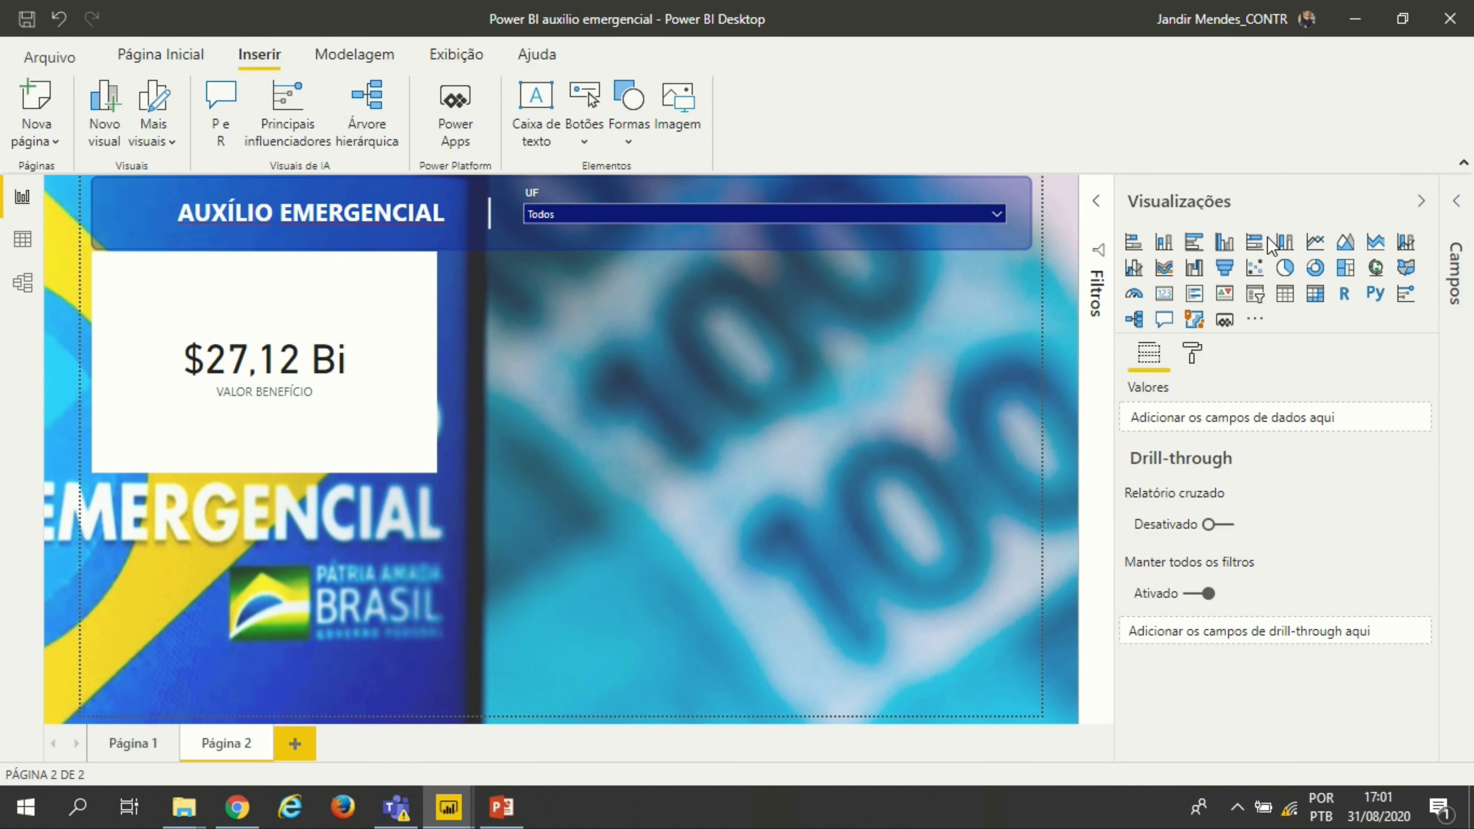
left_click(1196, 247)
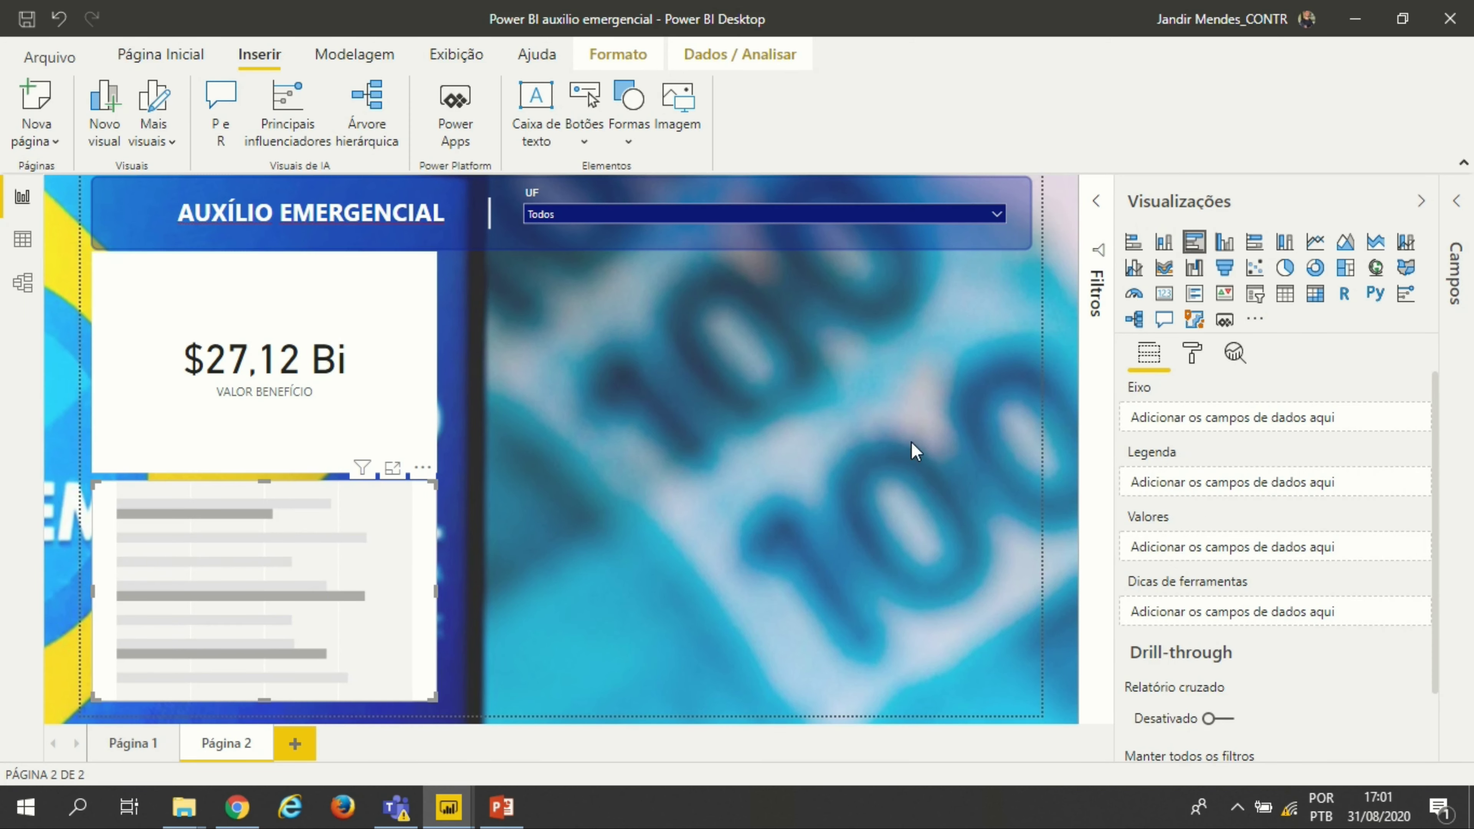
left_click_drag(318, 673, 674, 444)
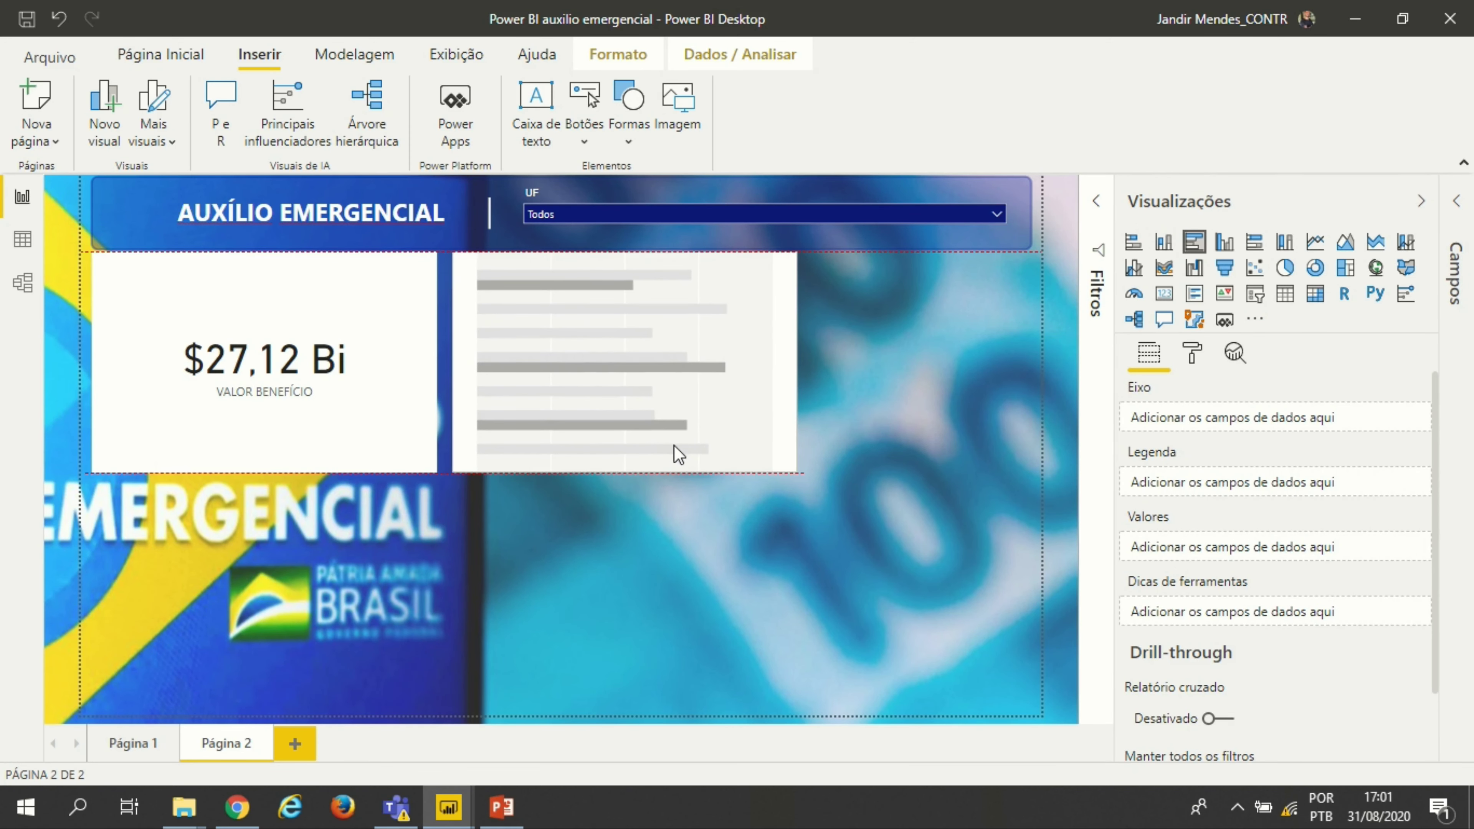
Step: Use VALOR BENEFÍCIO as both the axis and the values of the new bar chart and check its bars' amounts
left_click(1465, 227)
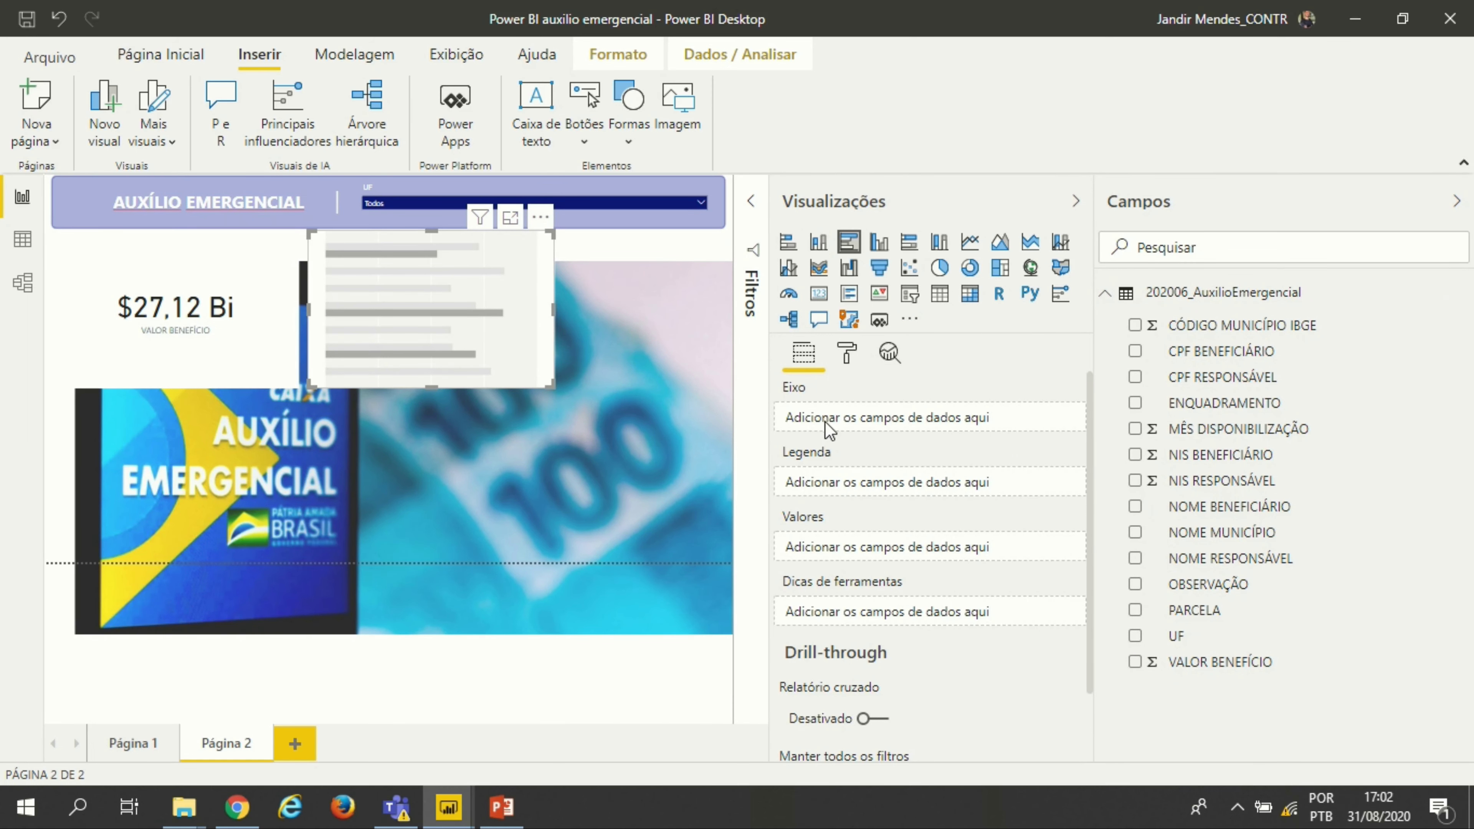
left_click_drag(1219, 664, 934, 427)
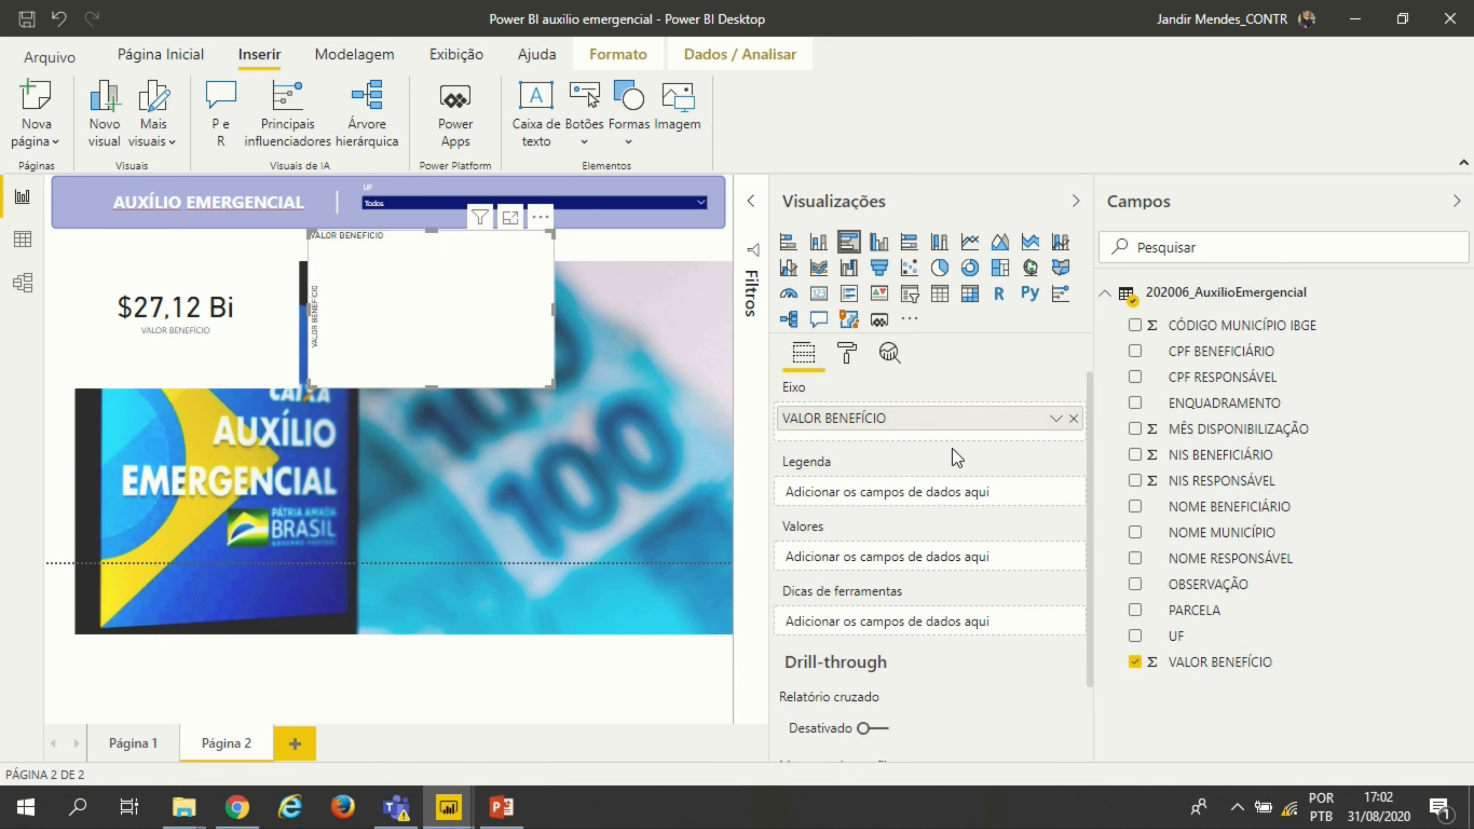
left_click_drag(1168, 662, 964, 569)
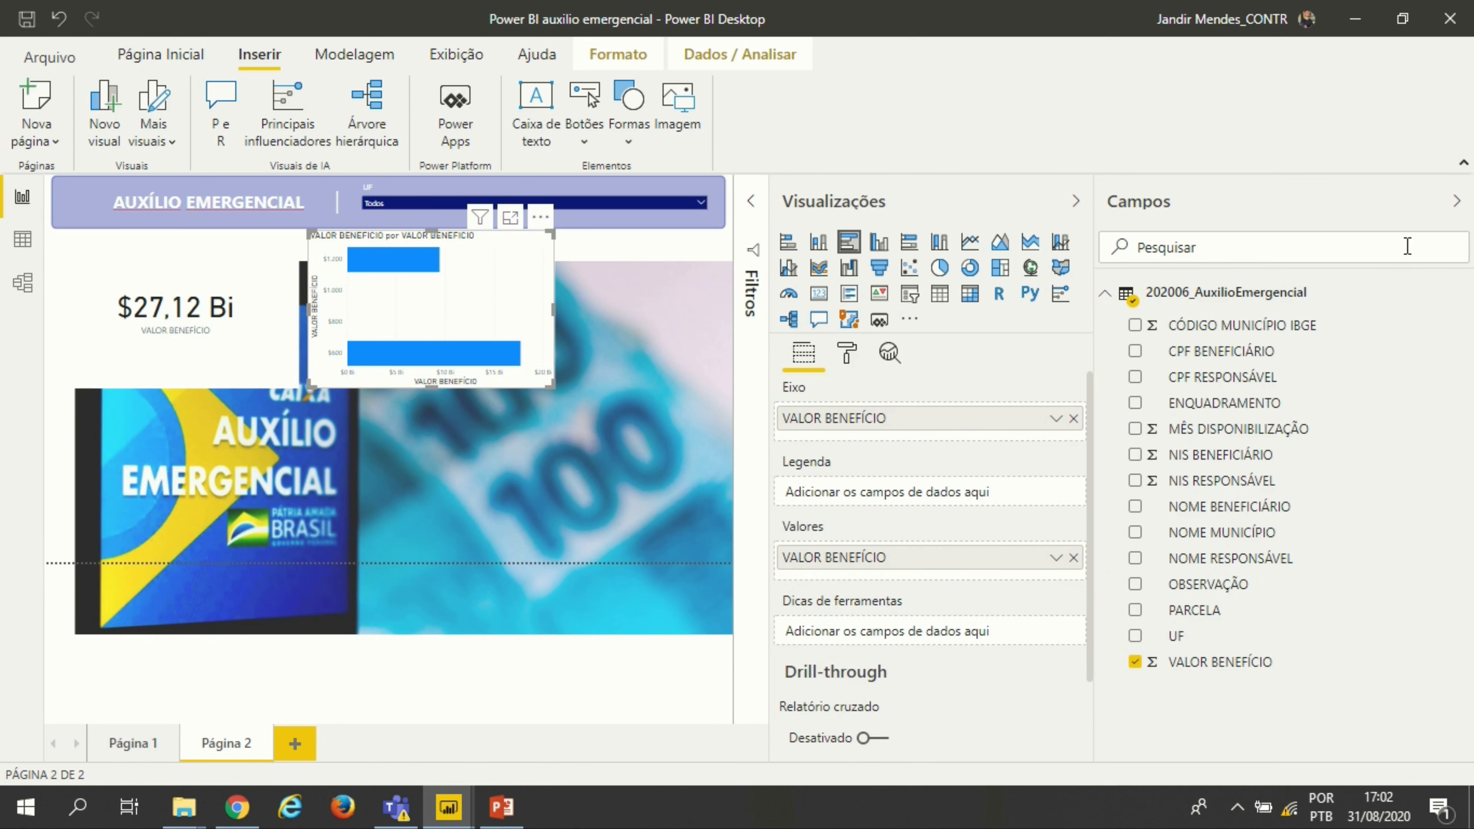
left_click(1456, 201)
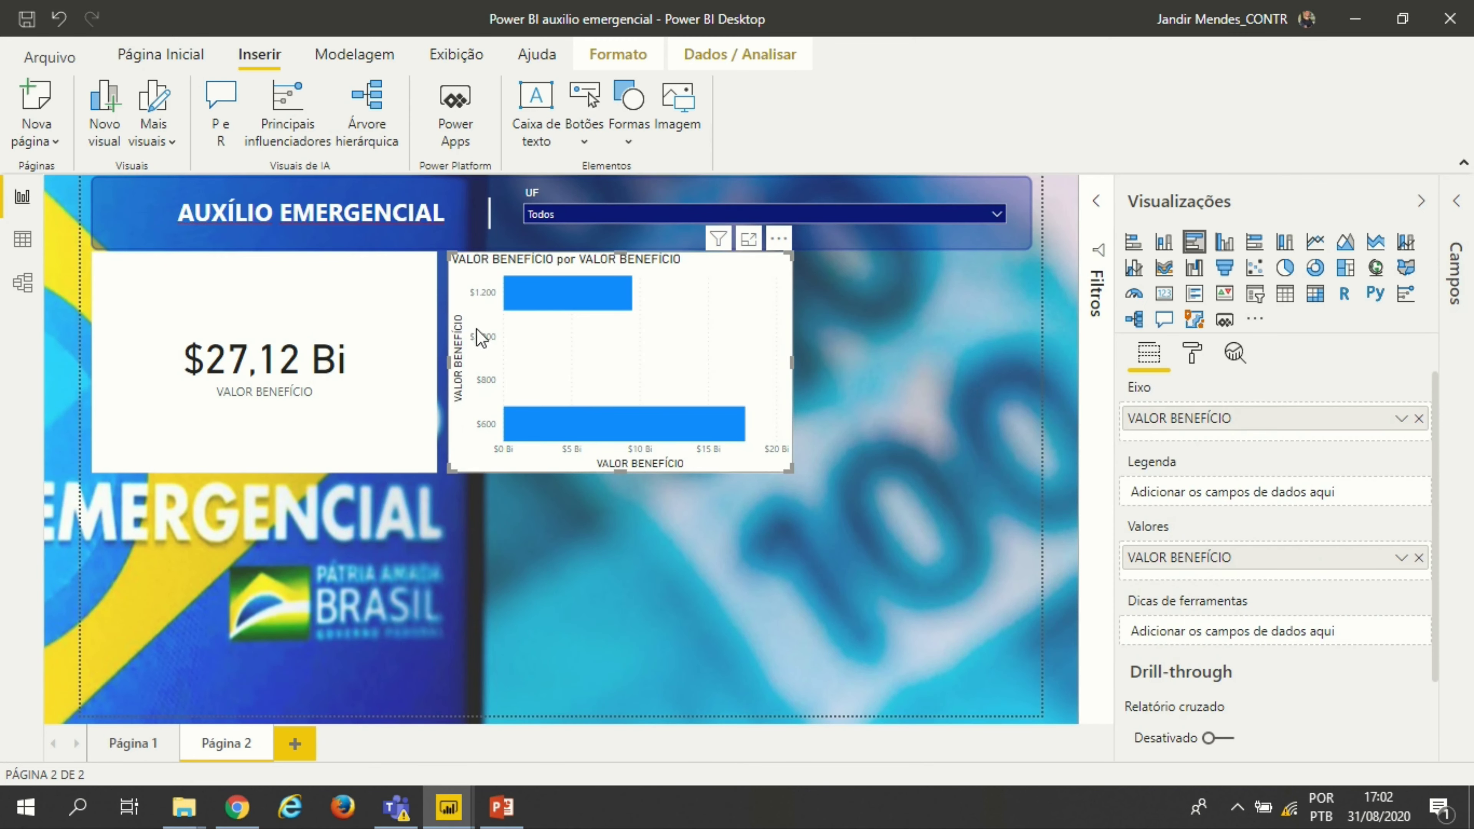
mouse_move(522, 307)
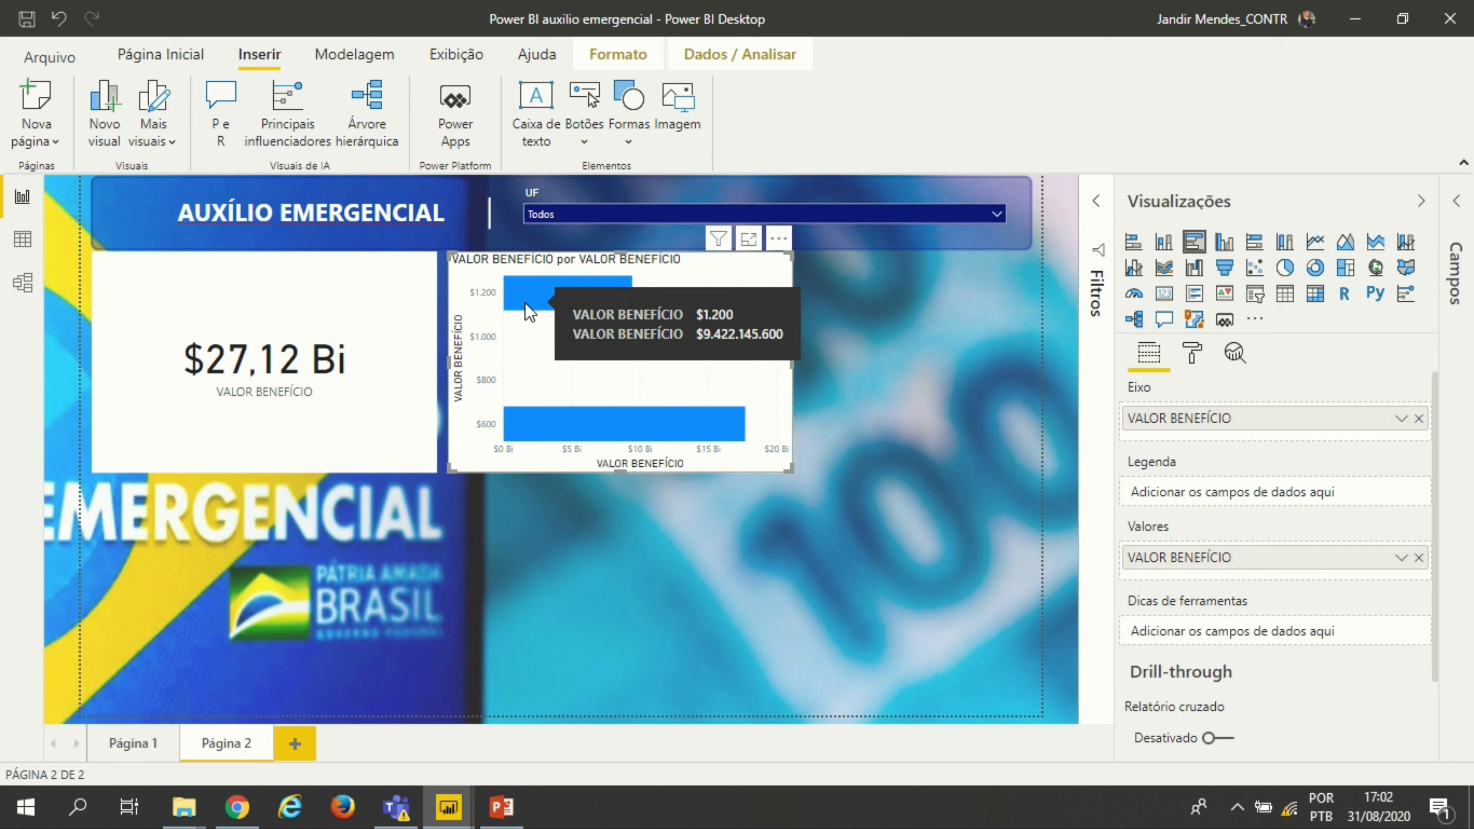
mouse_move(574, 422)
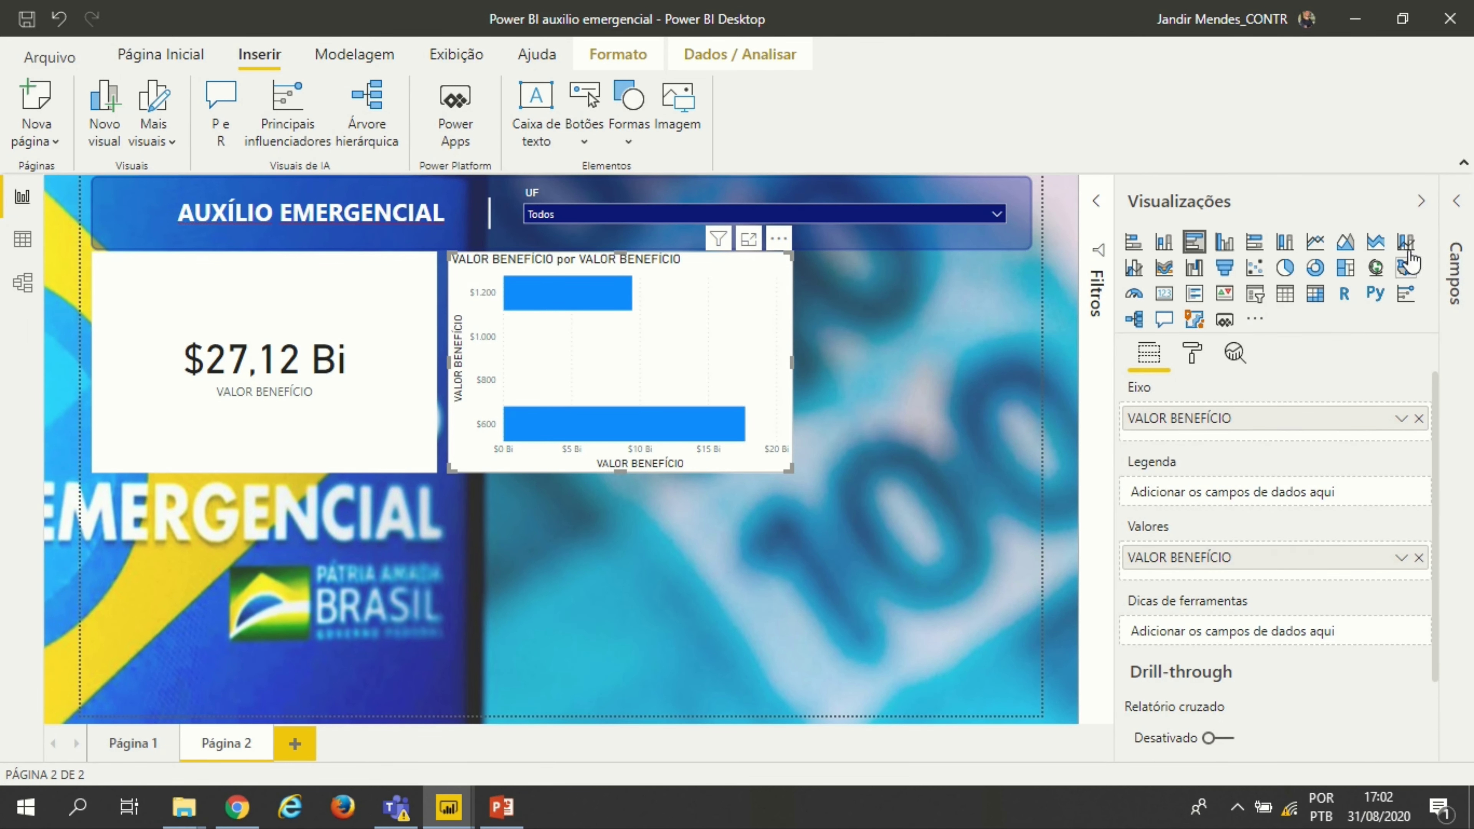
Step: Convert the VALOR BENEFÍCIO bar chart to a clustered column chart and narrow it from its right edge
left_click(1454, 272)
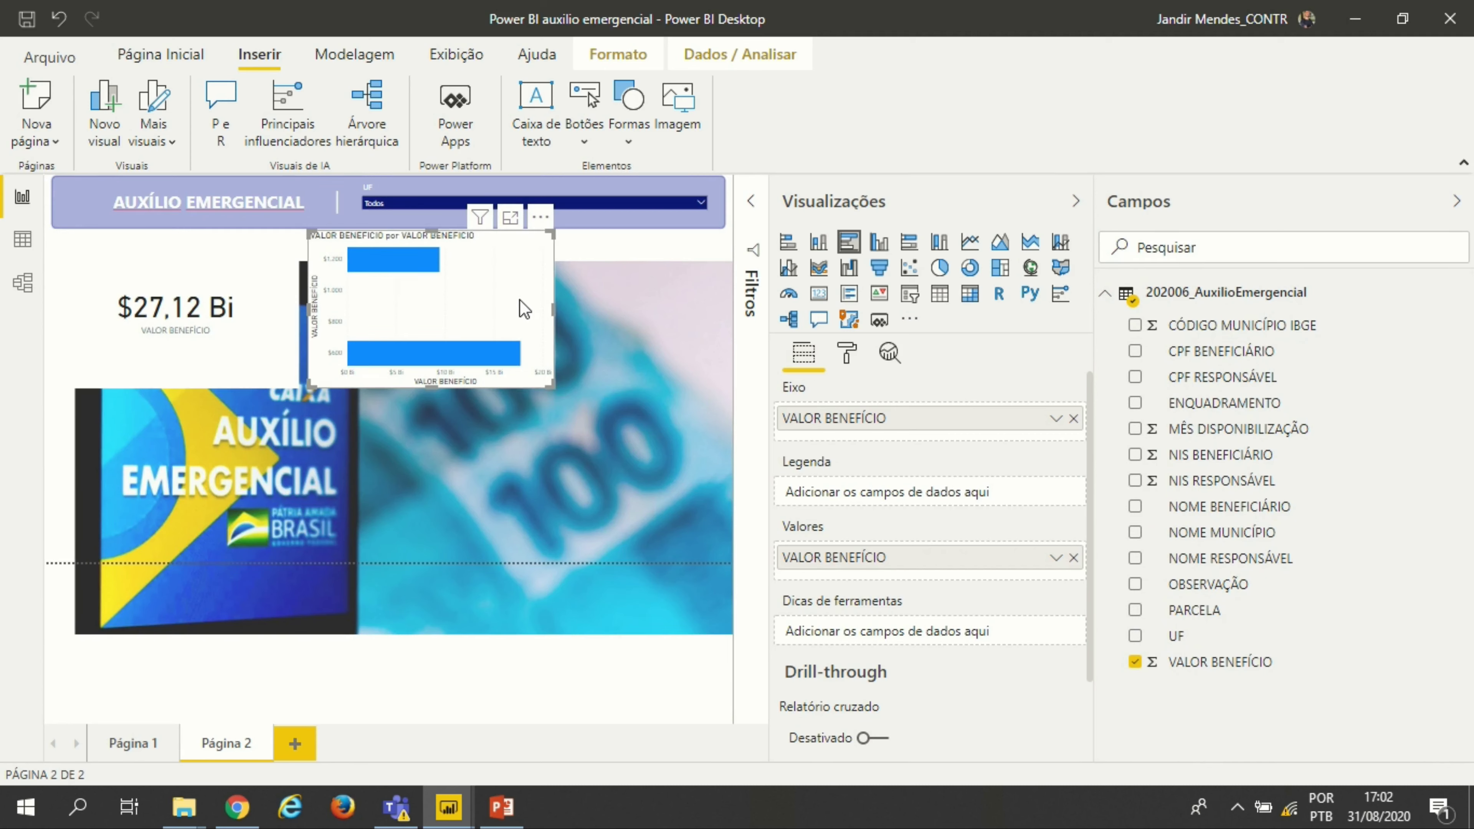
left_click(879, 249)
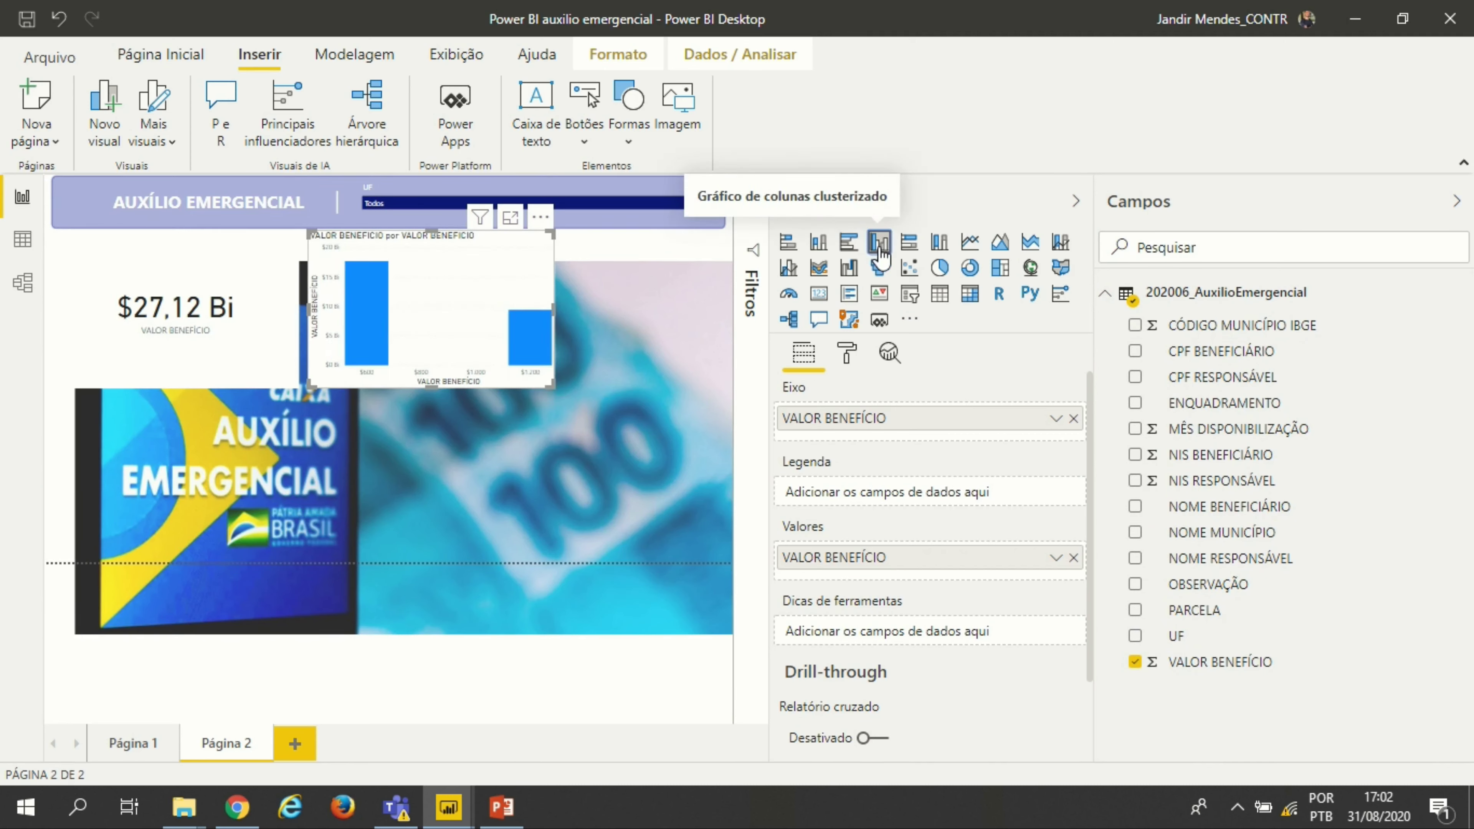
left_click_drag(552, 384, 506, 383)
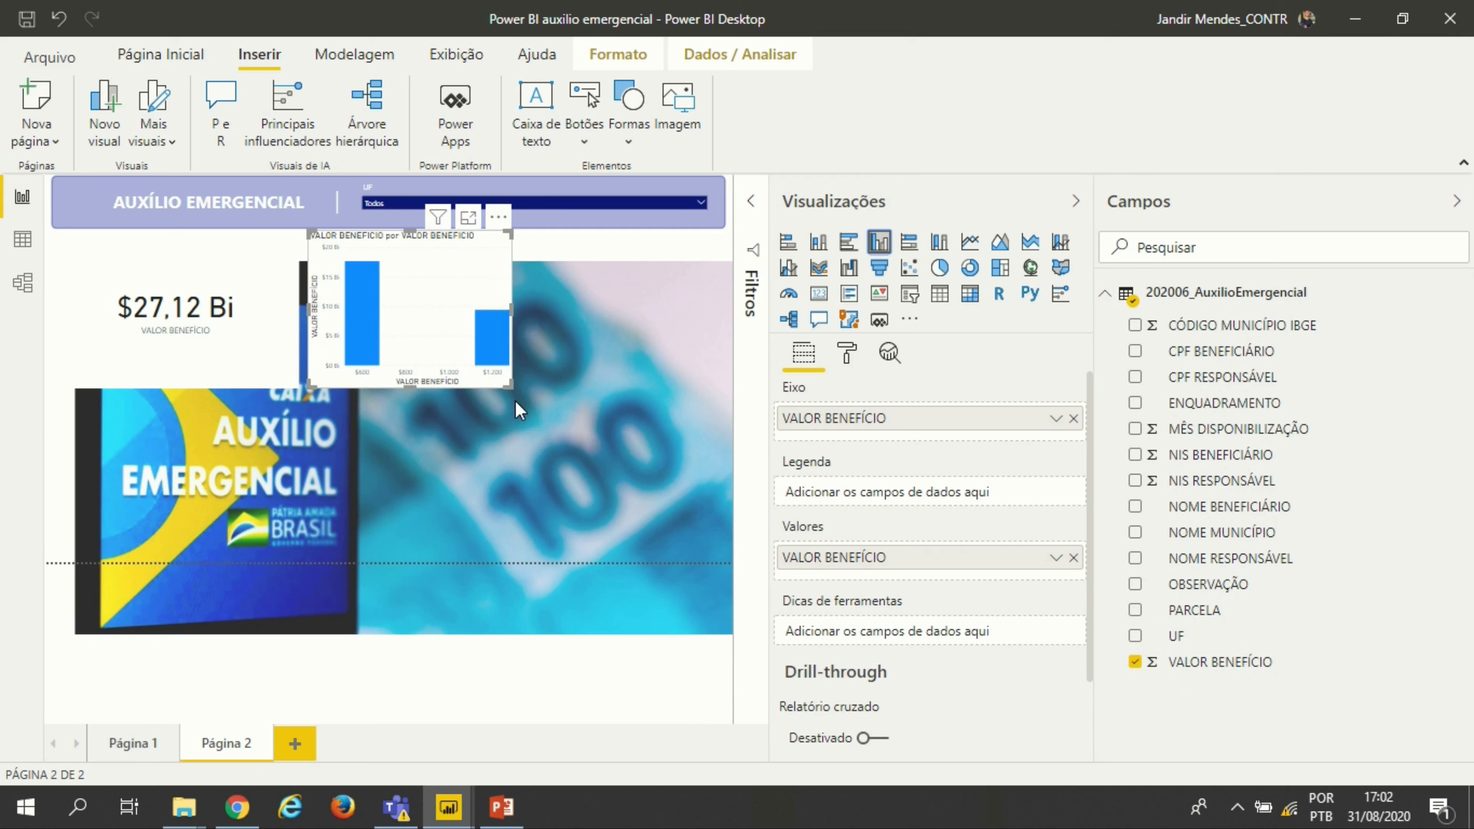
Step: Add another clustered bar chart and place it in the free space to the right of the column chart
left_click(515, 400)
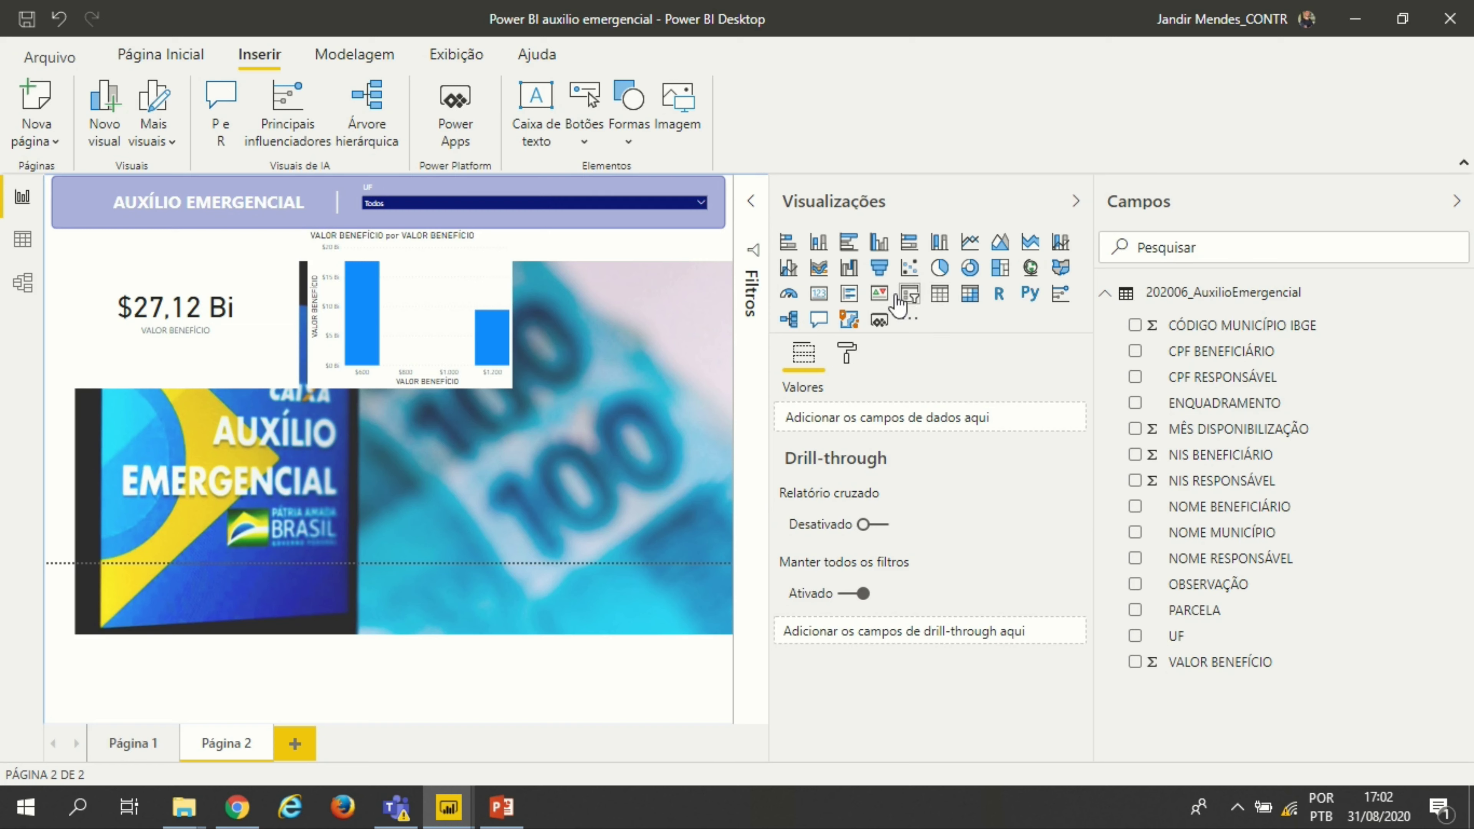
left_click(848, 241)
left_click_drag(263, 493, 568, 336)
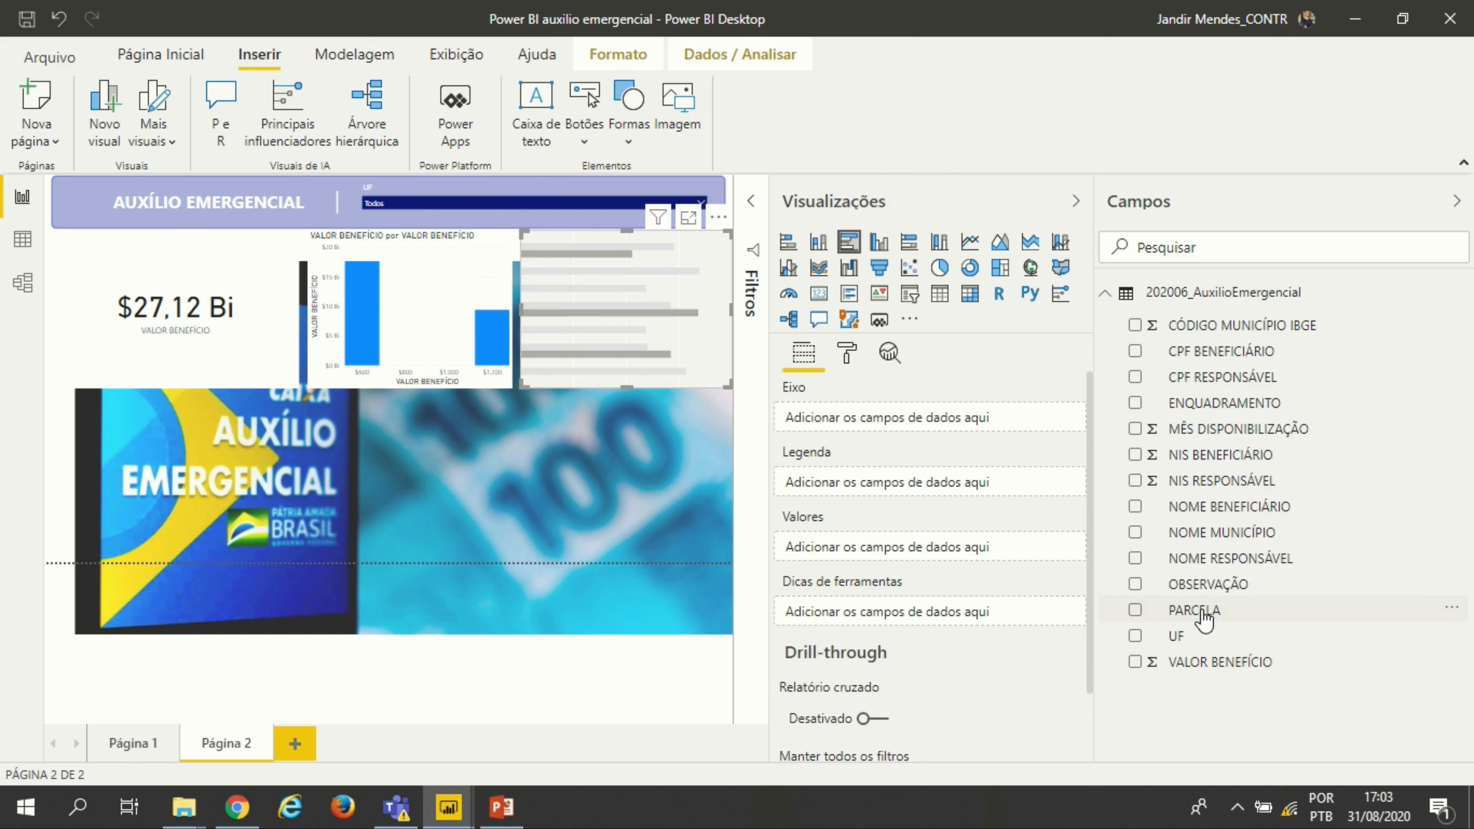
Step: Plot VALOR BENEFÍCIO by PARCELA in the new bar chart and check the amounts of its bars
left_click_drag(1207, 611, 964, 436)
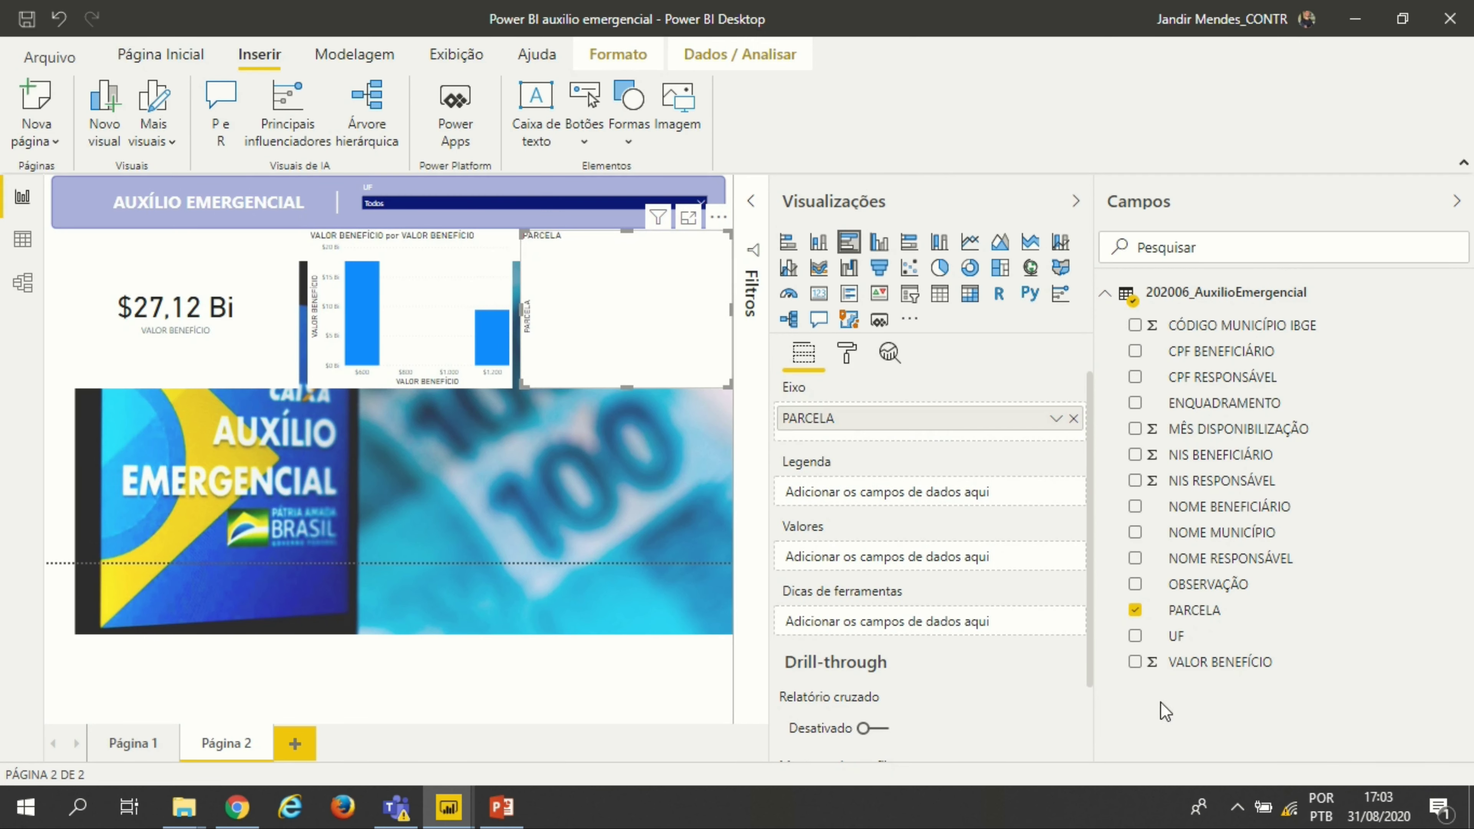
left_click_drag(1201, 669, 938, 566)
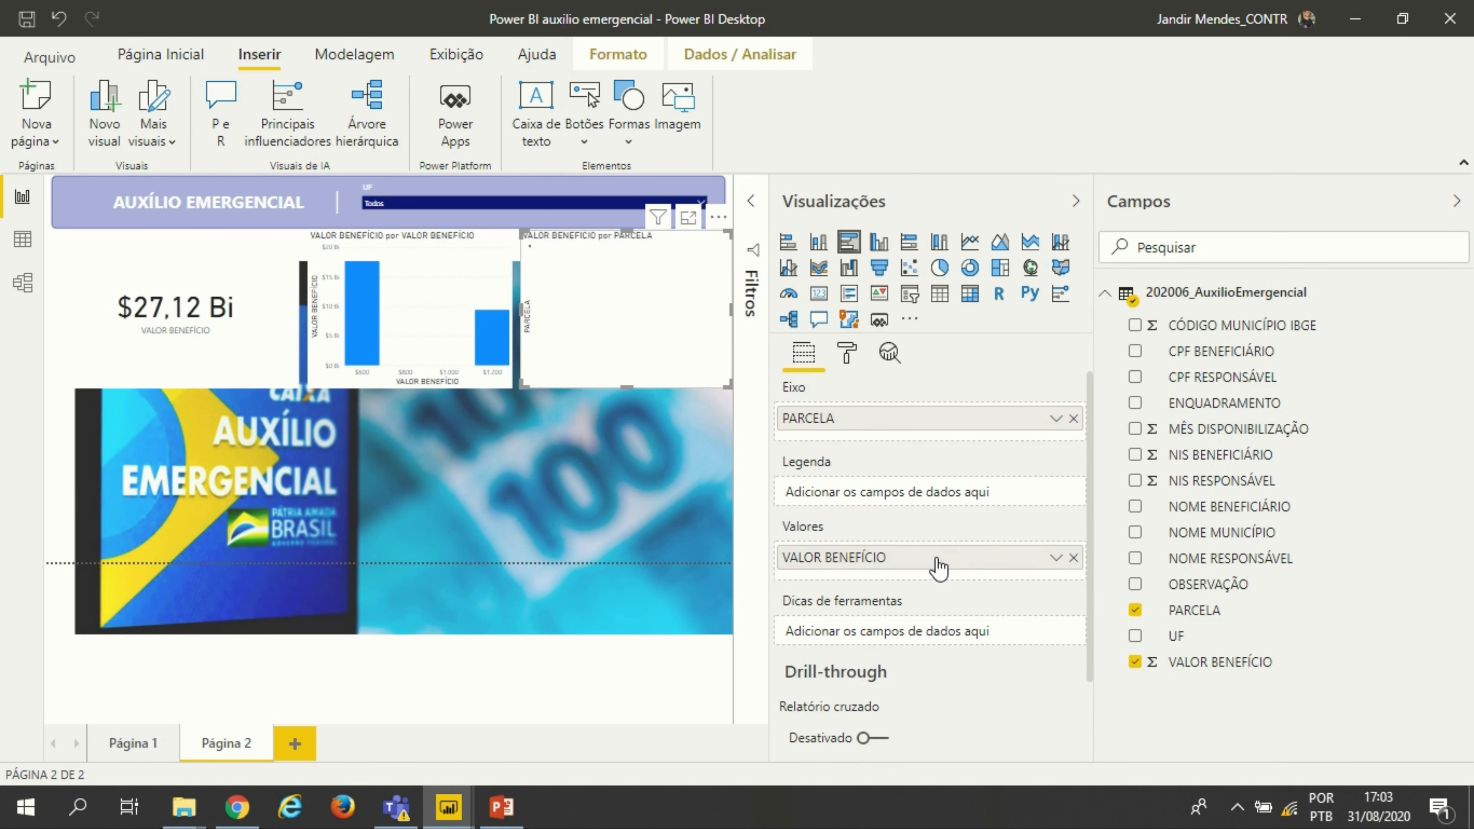
left_click(1457, 201)
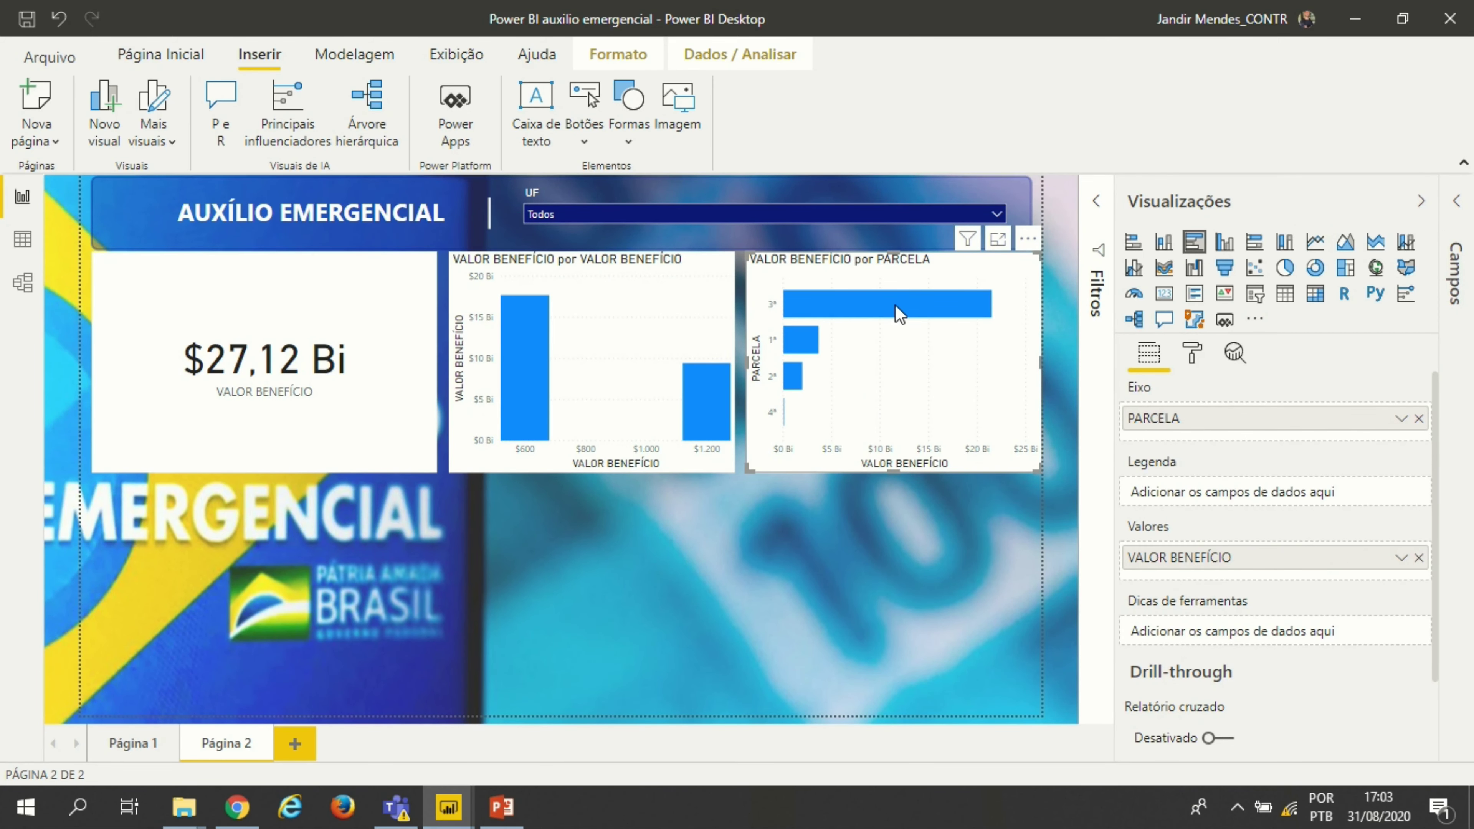
mouse_move(900, 314)
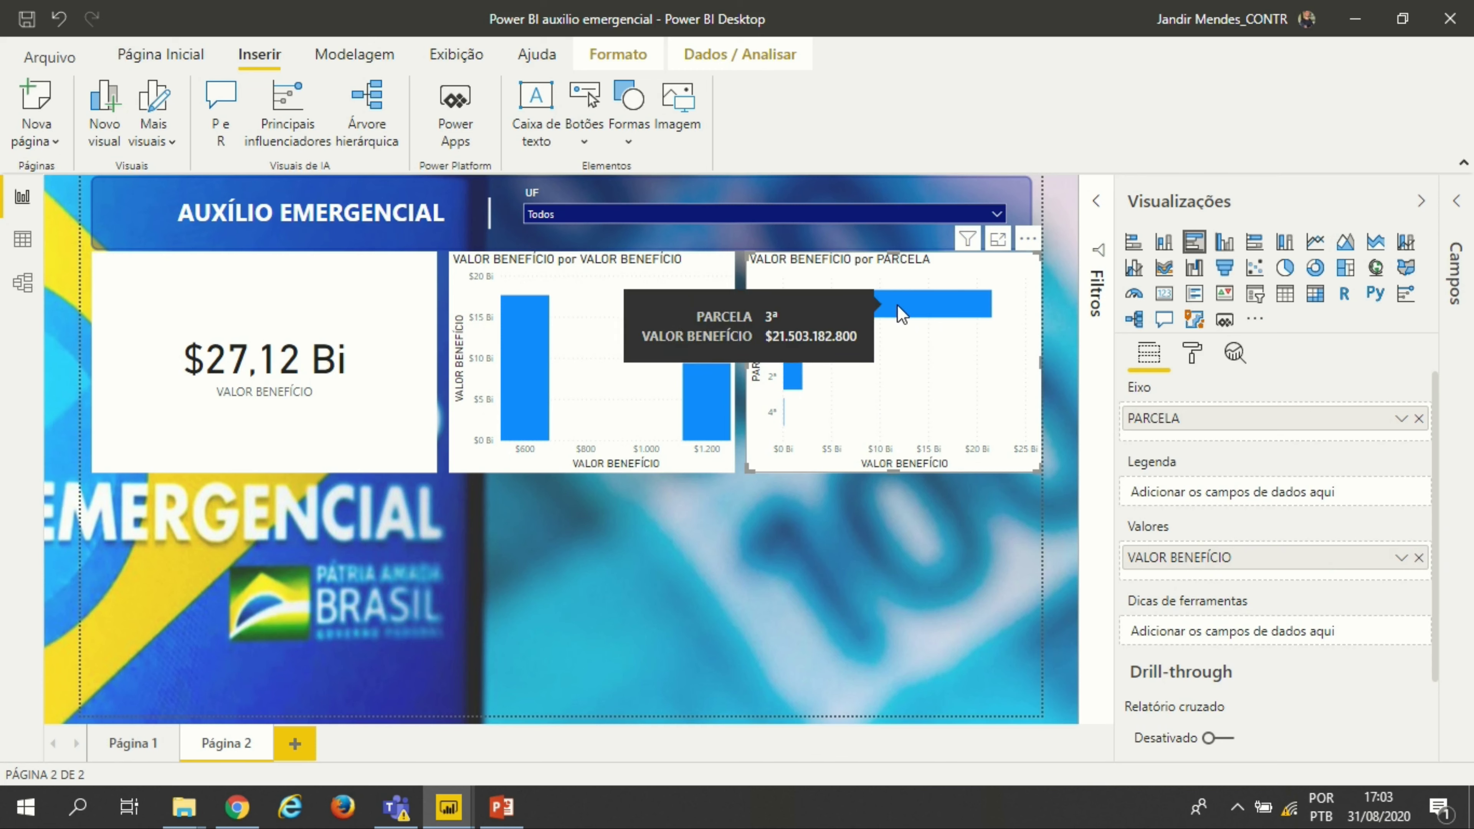
mouse_move(811, 355)
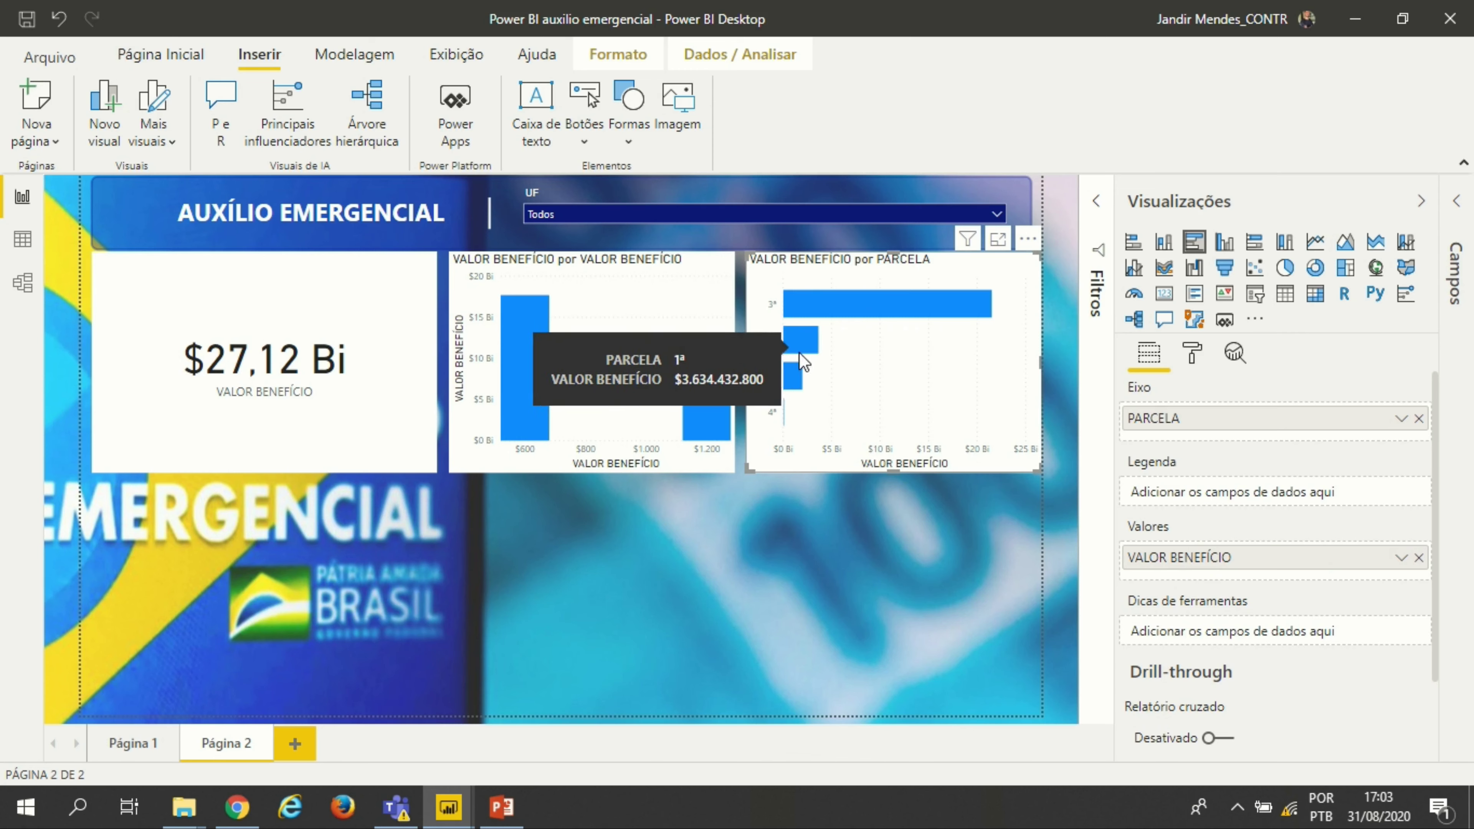
mouse_move(791, 384)
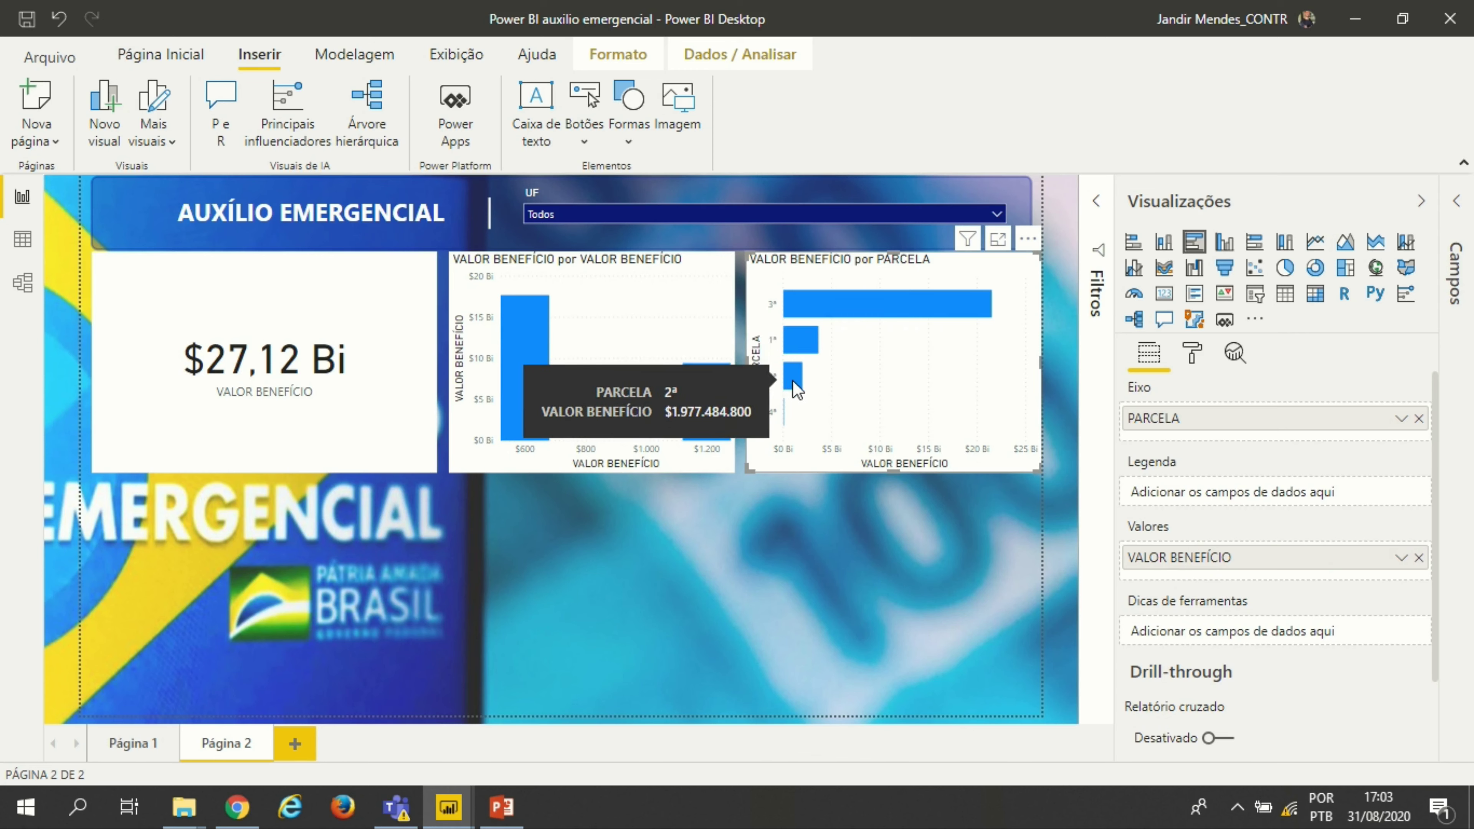
Step: Add a clustered bar chart below the card with UF on the axis and VALOR BENEFÍCIO as values
left_click(708, 527)
left_click(1455, 232)
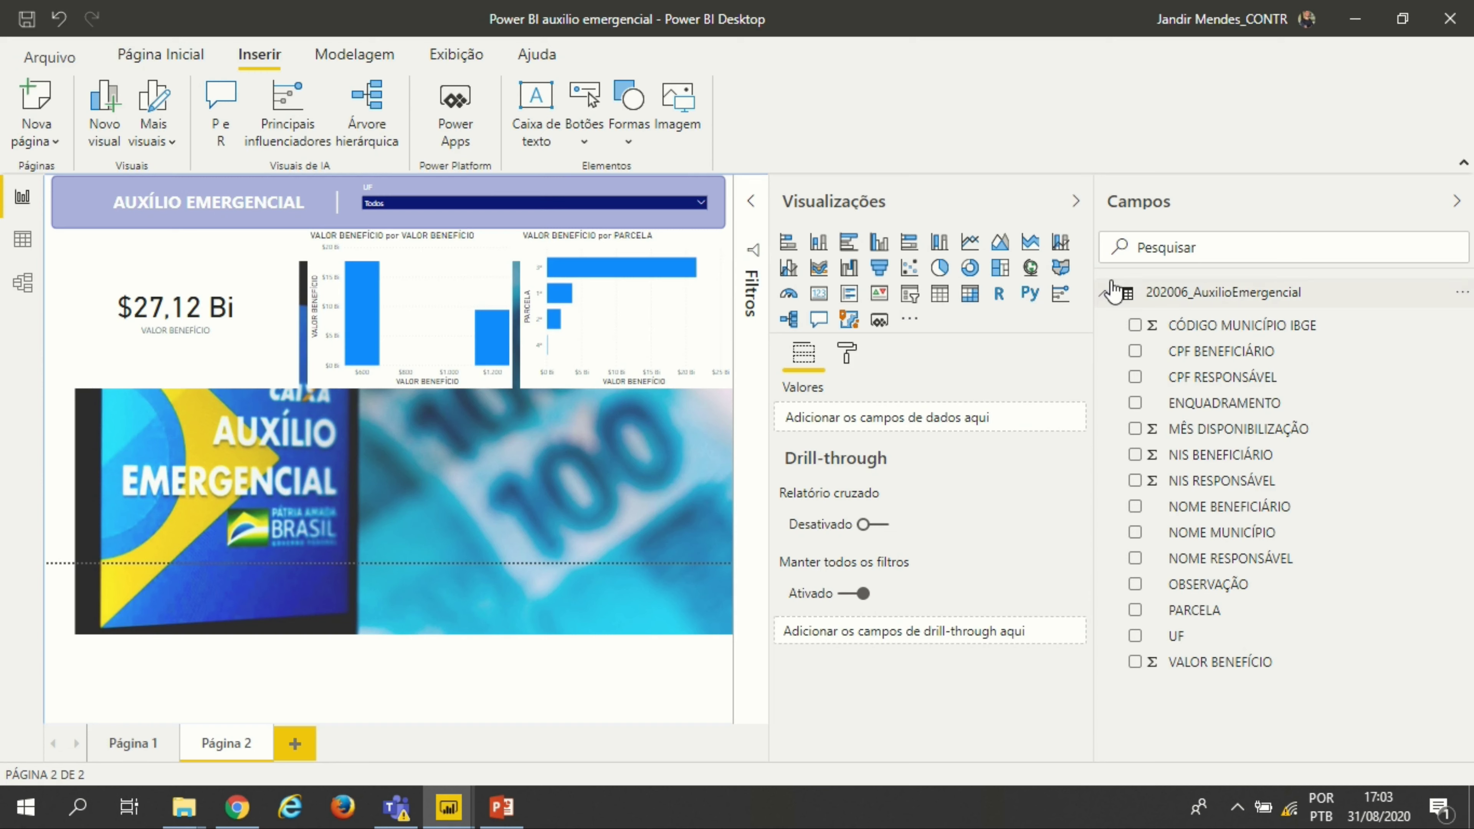
left_click(848, 246)
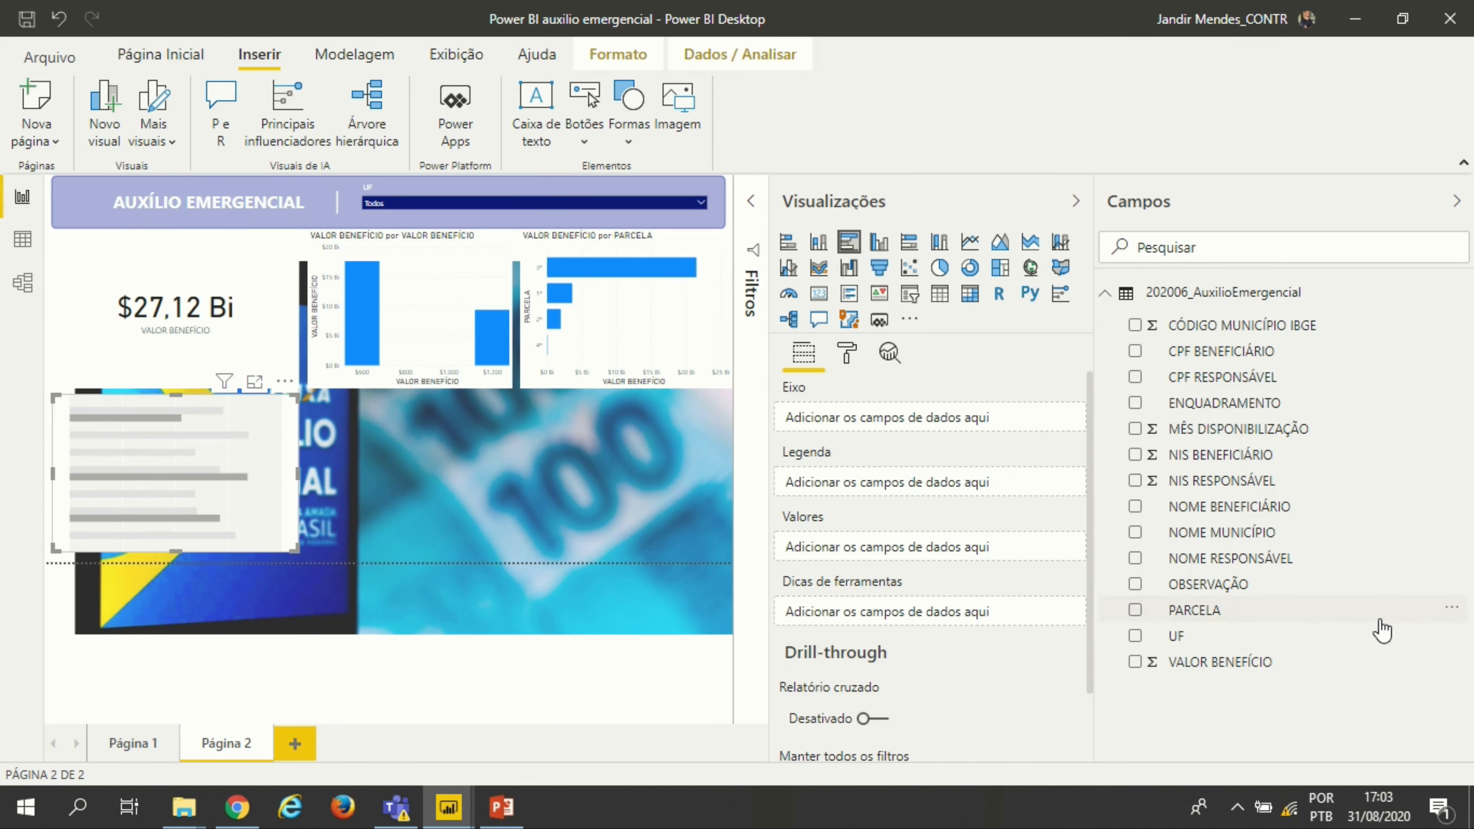
left_click_drag(1199, 644, 908, 432)
left_click_drag(1221, 663, 895, 555)
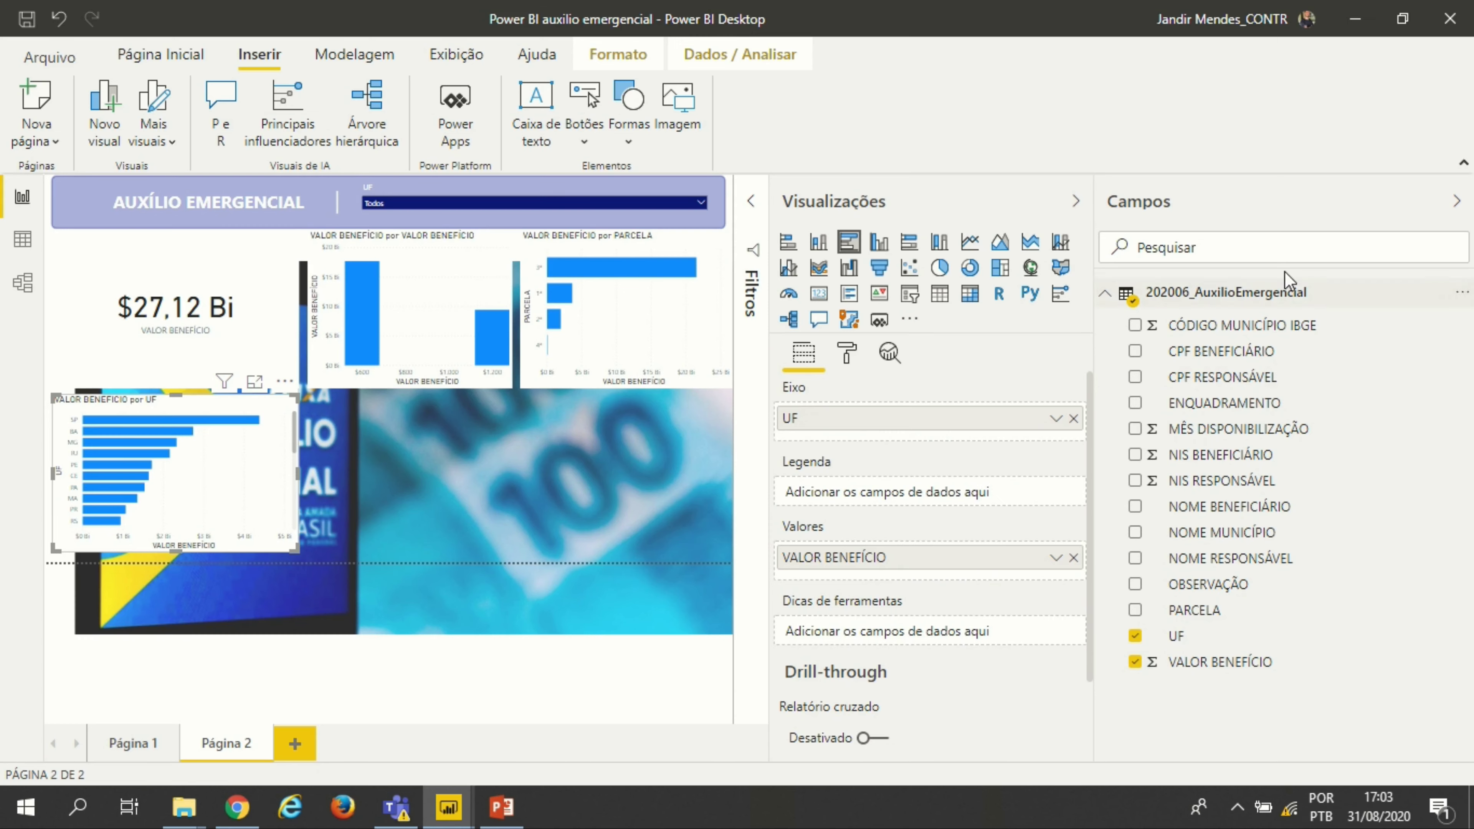
left_click(1456, 201)
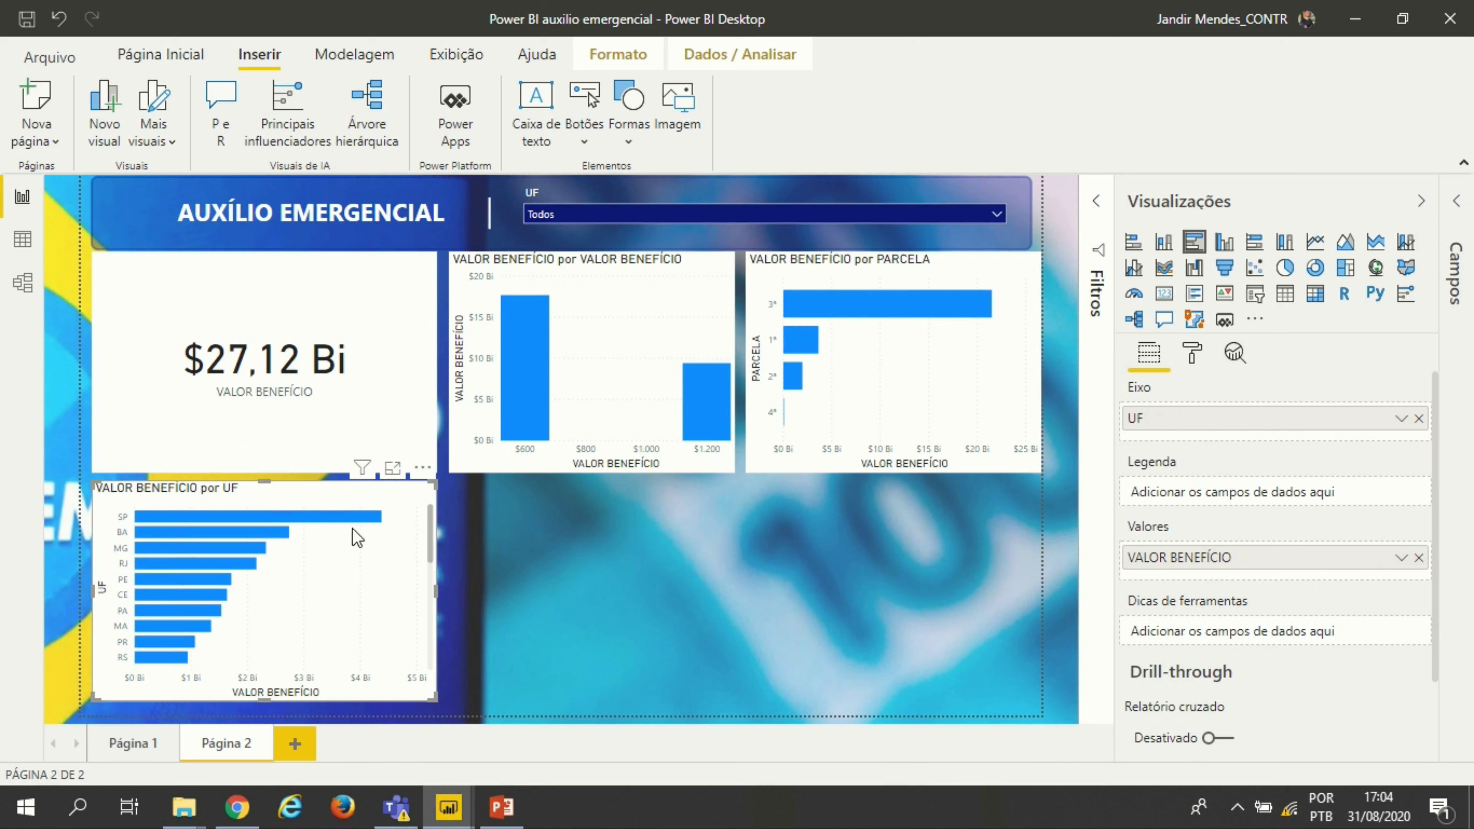
Step: Add a clustered bar chart of VALOR BENEFÍCIO by NOME MUNICÍPIO beside the UF chart and widen it to the page's right edge
left_click(554, 626)
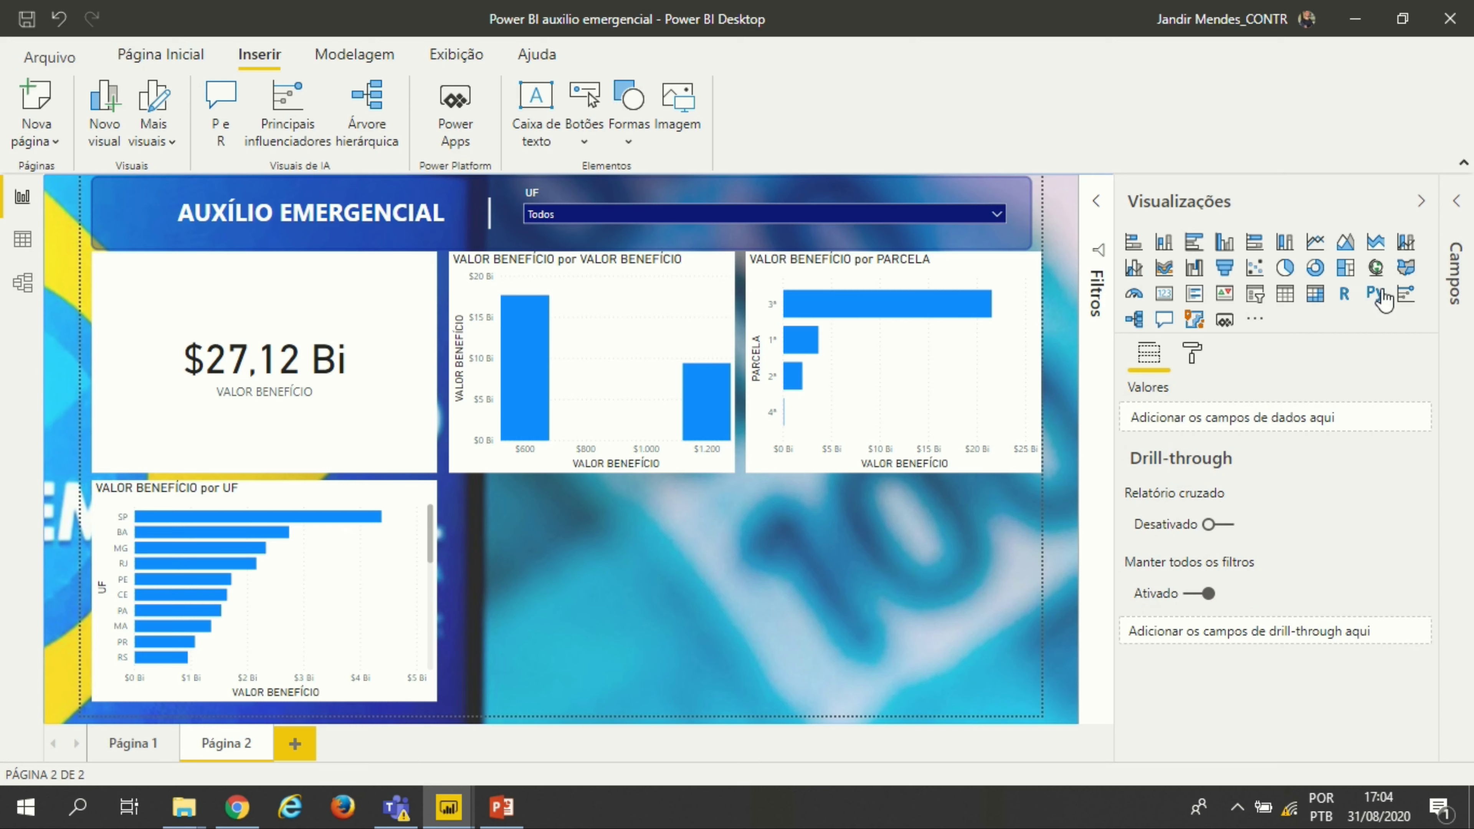
left_click(1194, 241)
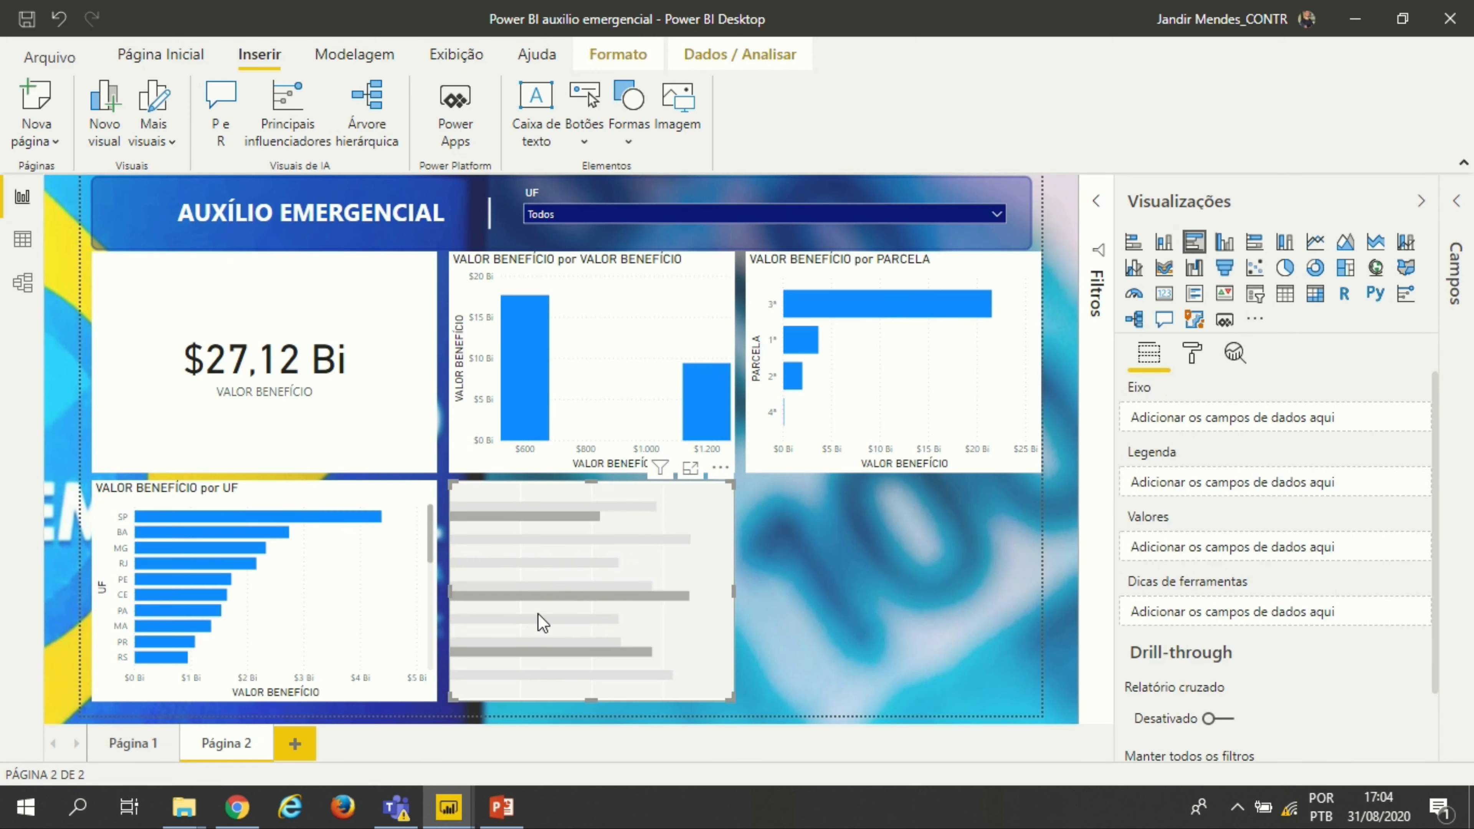
left_click(1456, 201)
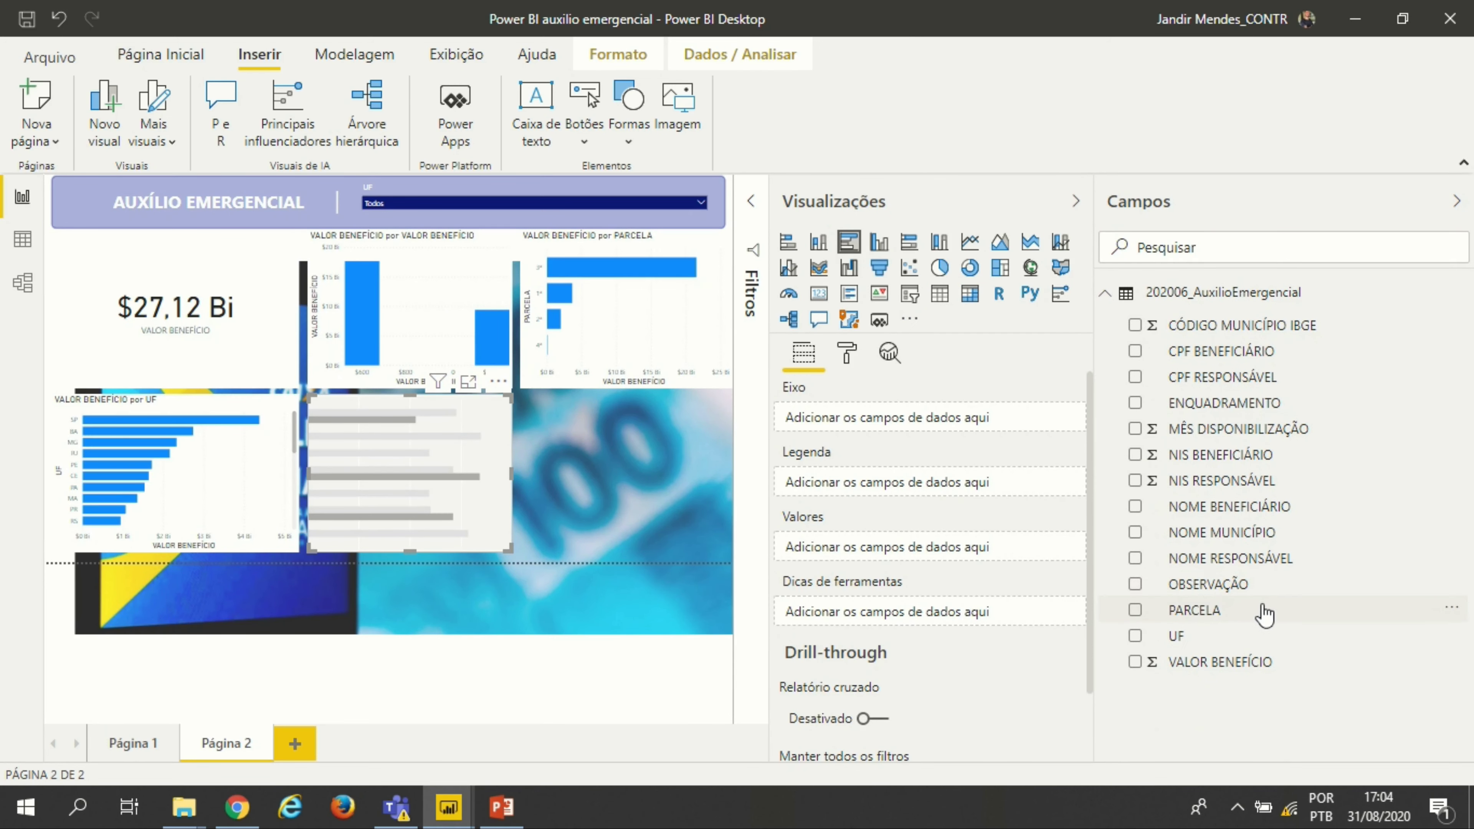
left_click_drag(1247, 532, 929, 418)
left_click_drag(1221, 665, 956, 557)
left_click_drag(511, 477, 735, 487)
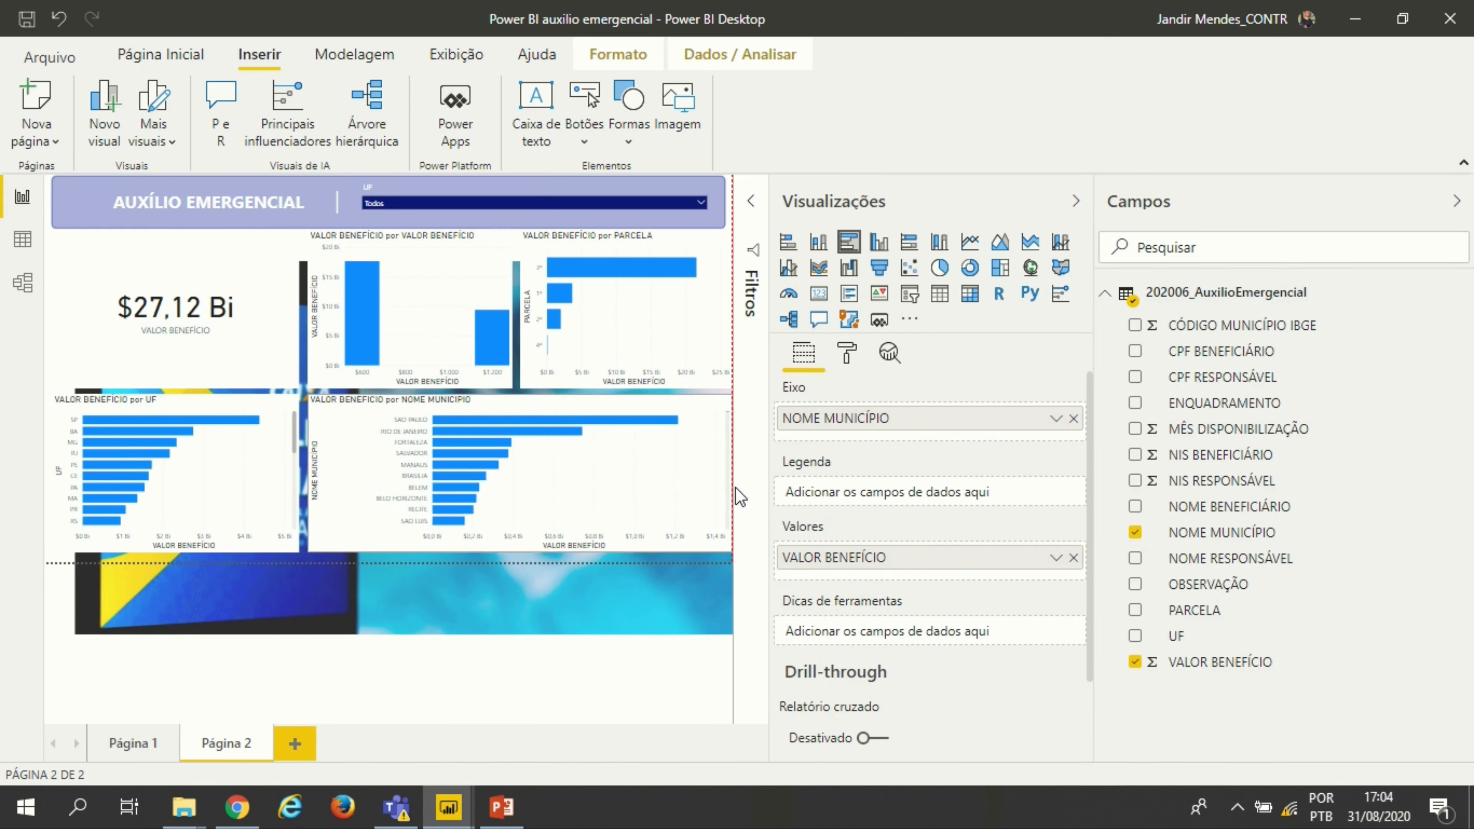
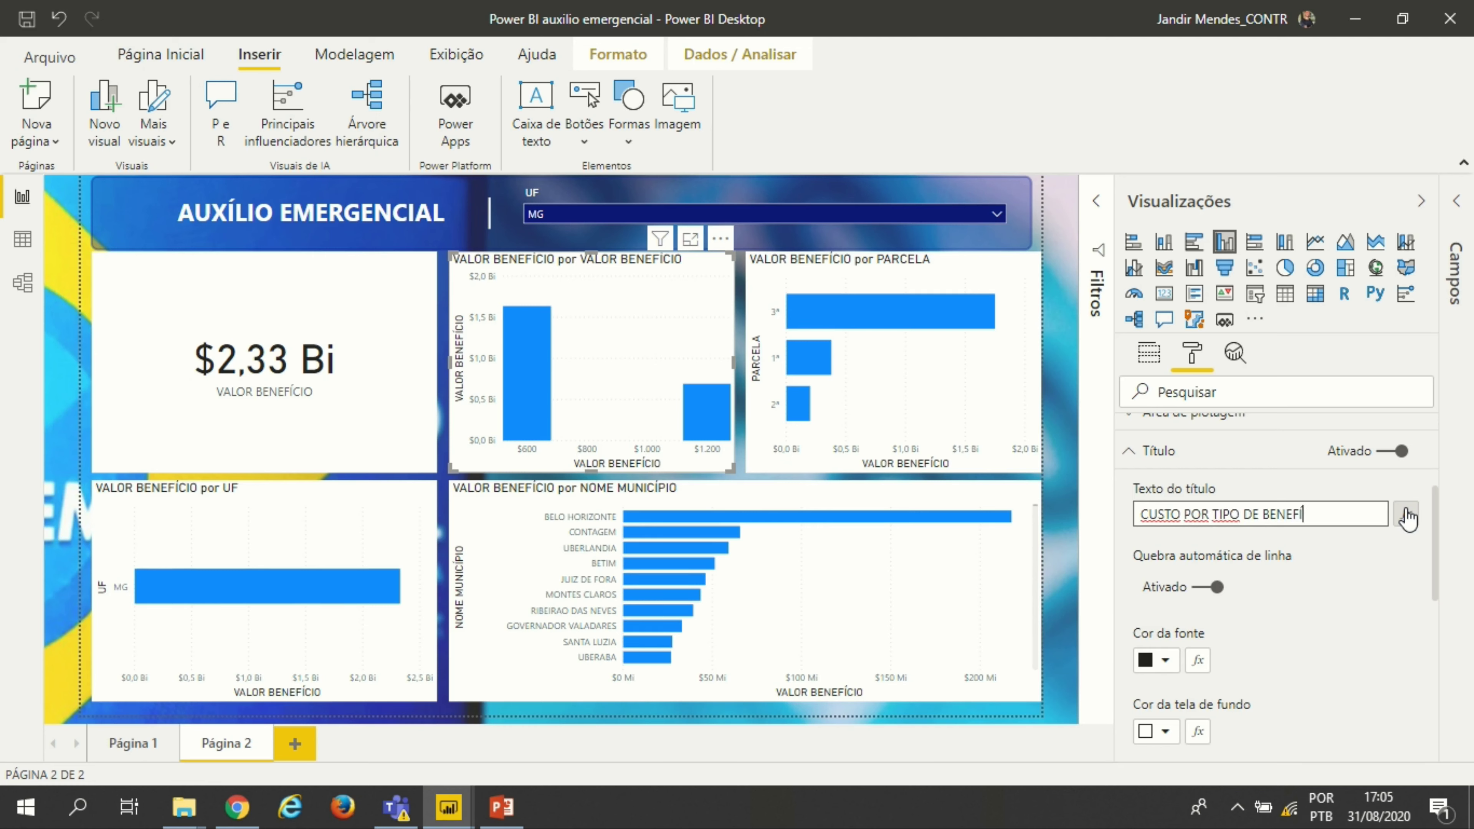
Step: Title the benefit value column chart "CUSTO POR TIPO DE BENEFÍCIO" and set the title's font colour to white
type("O")
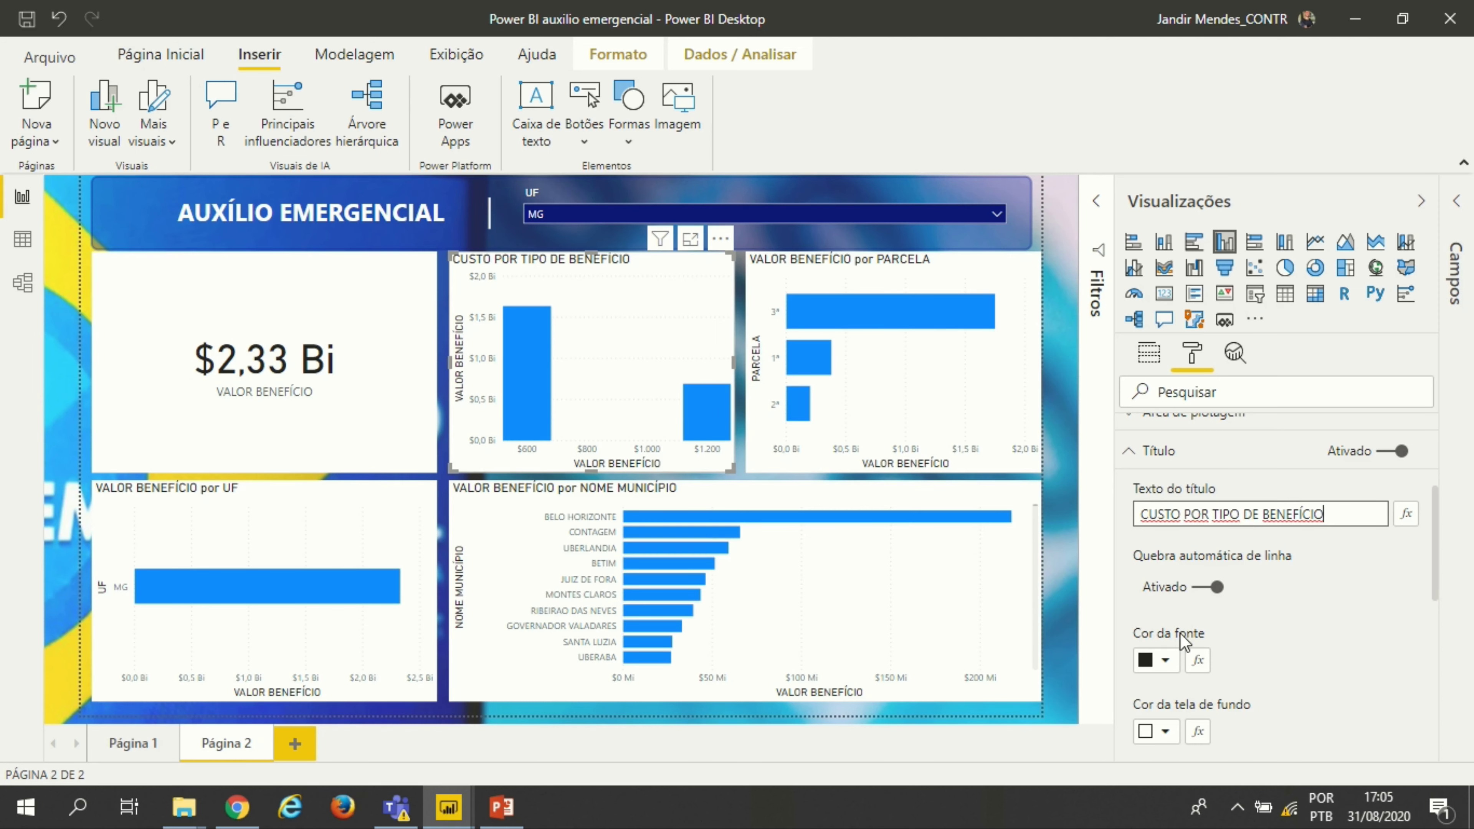
scroll(1172, 589, "down", 2)
left_click(1164, 552)
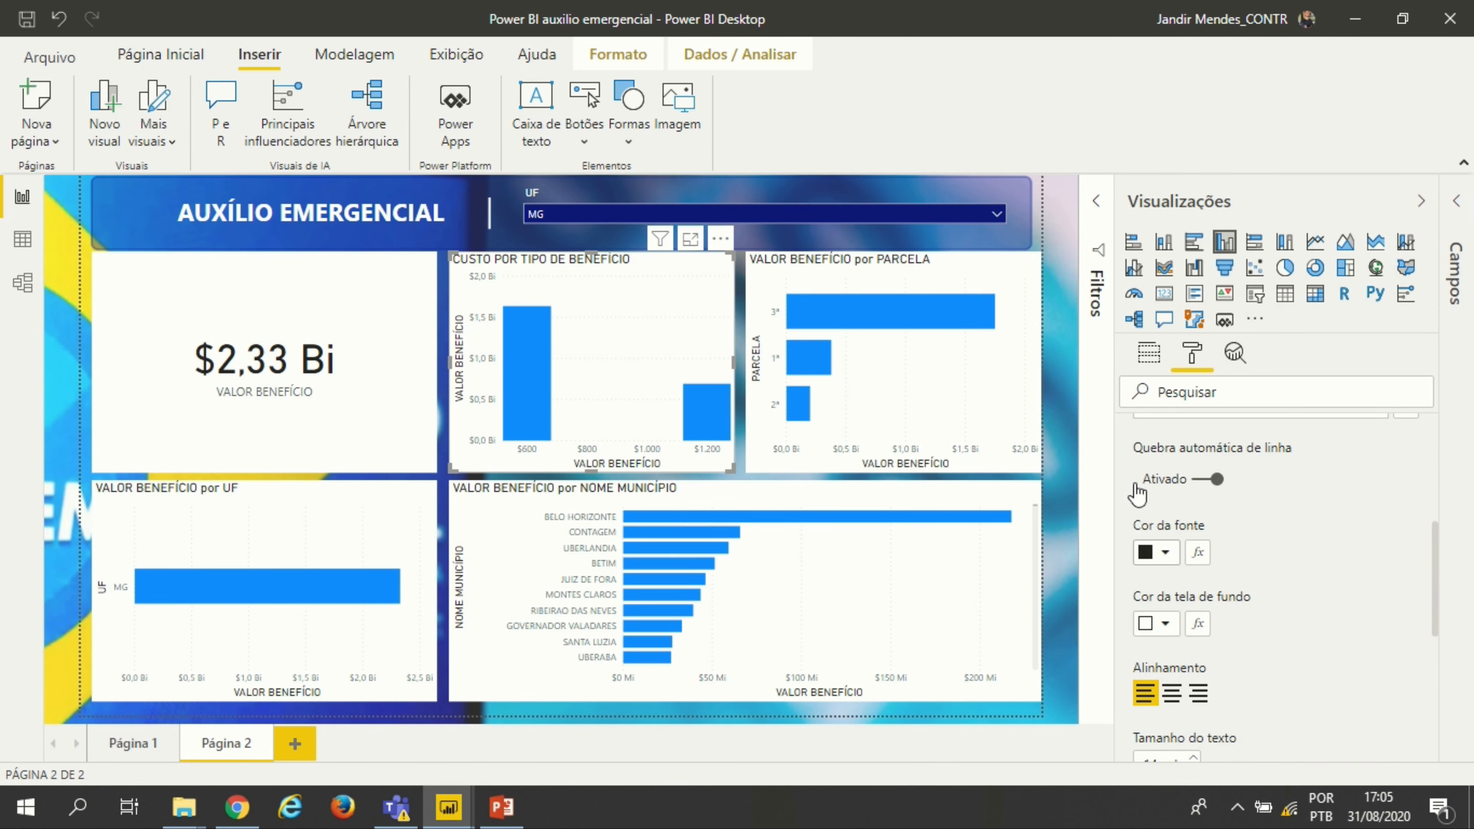
left_click(1132, 461)
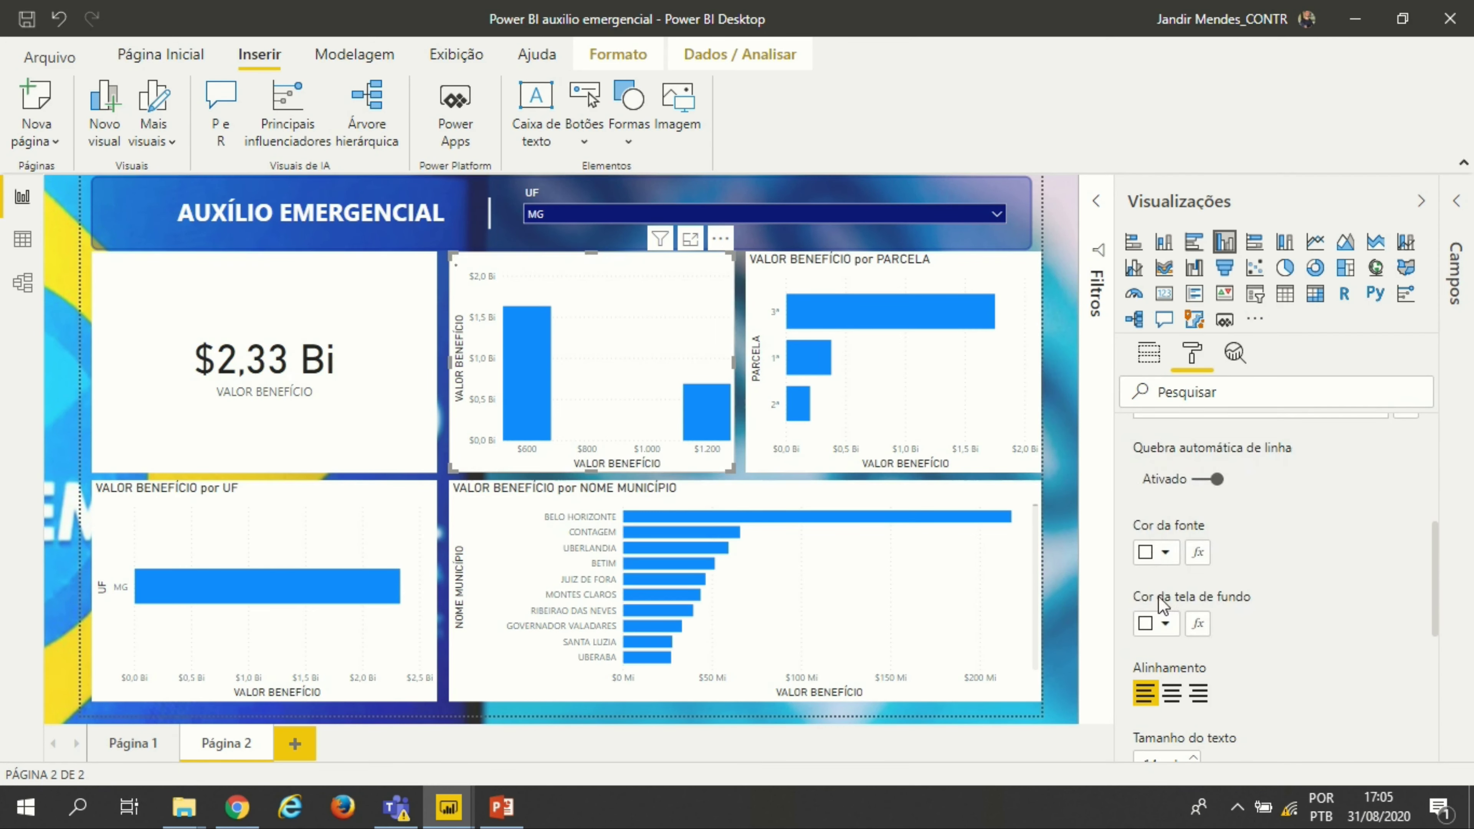
Step: Give the column chart's title a dark blue background and centre its text
left_click(1165, 625)
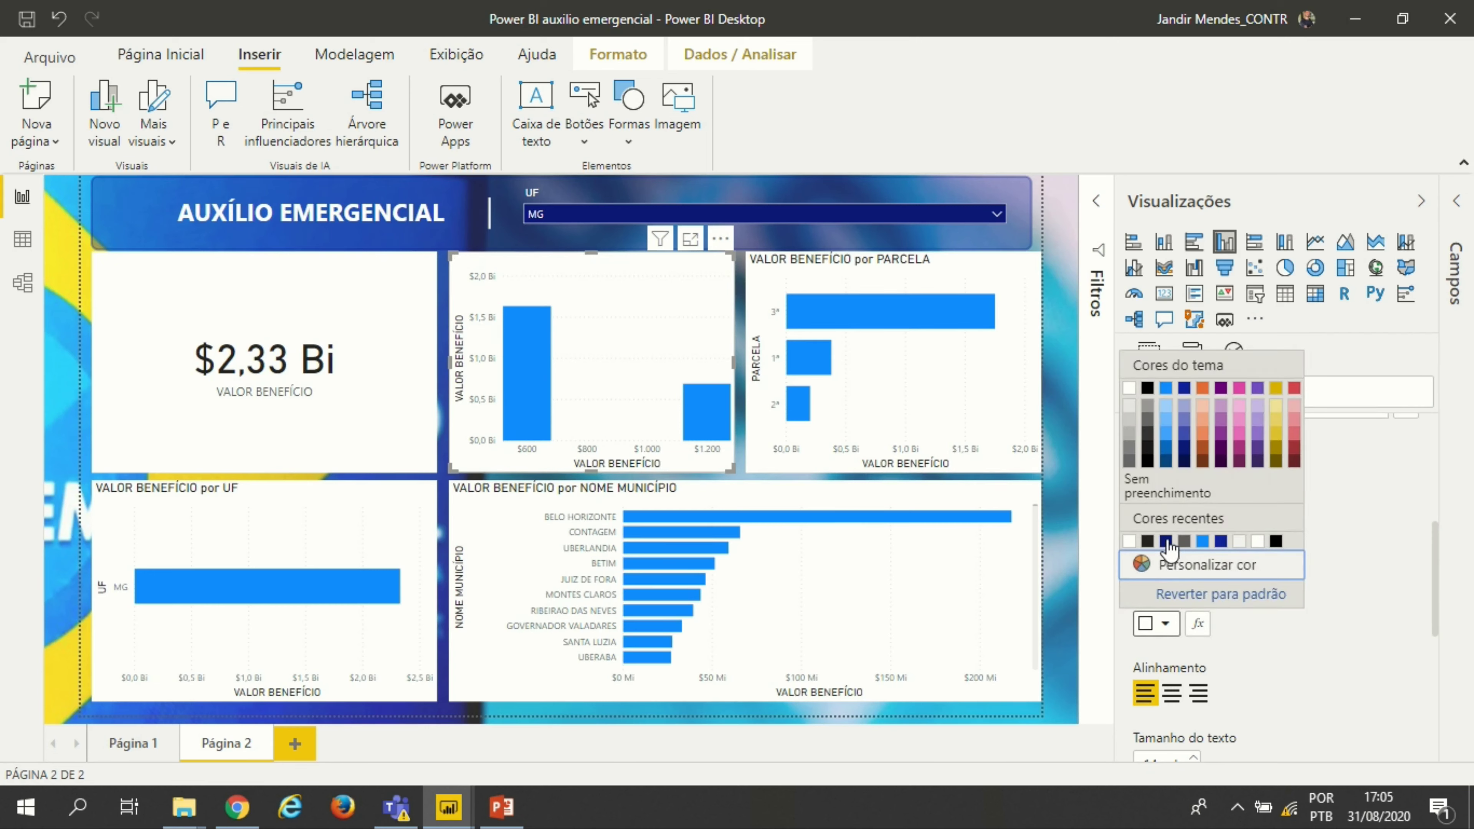
left_click(1166, 540)
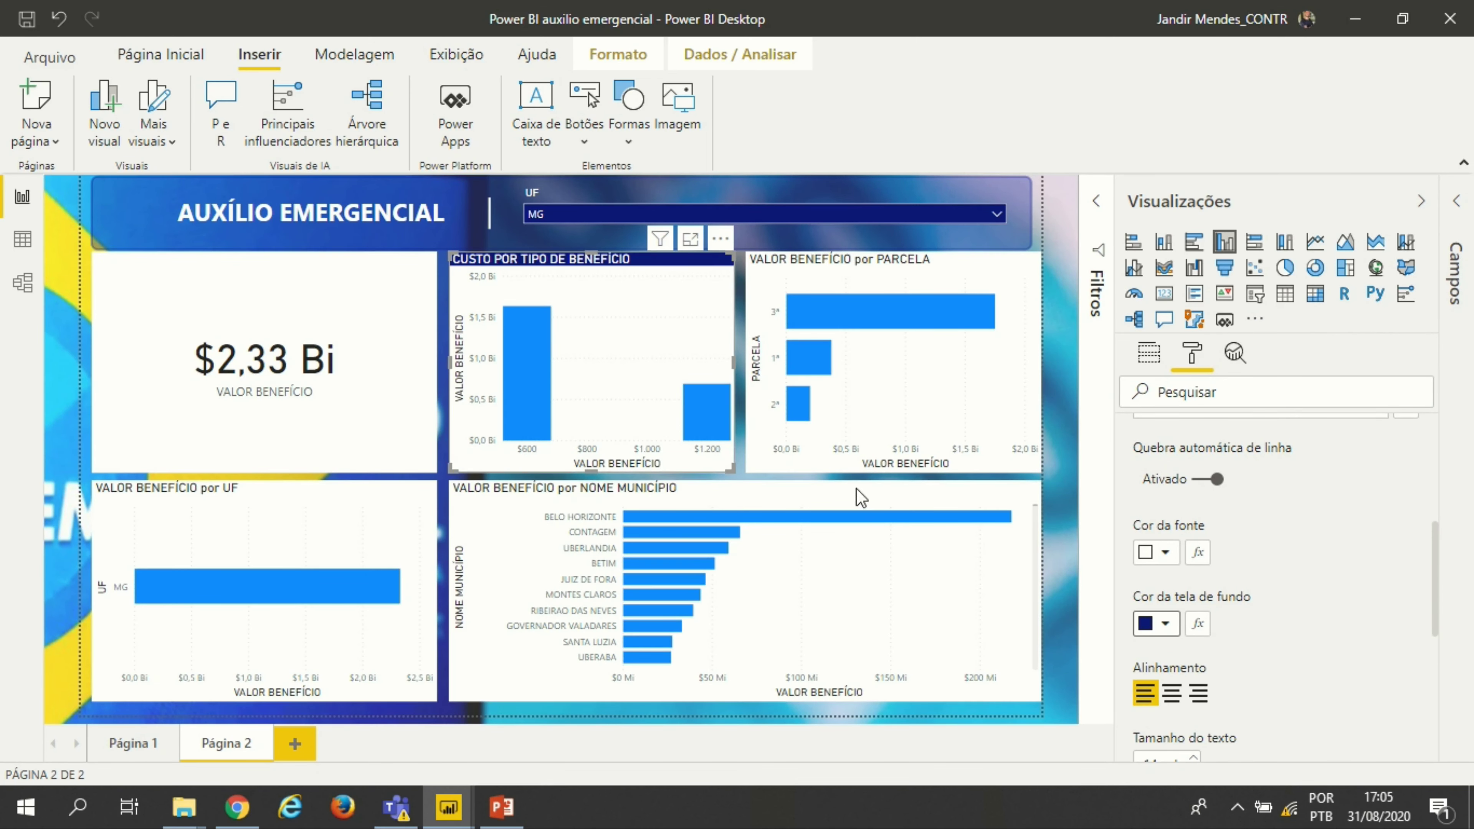
left_click(1172, 694)
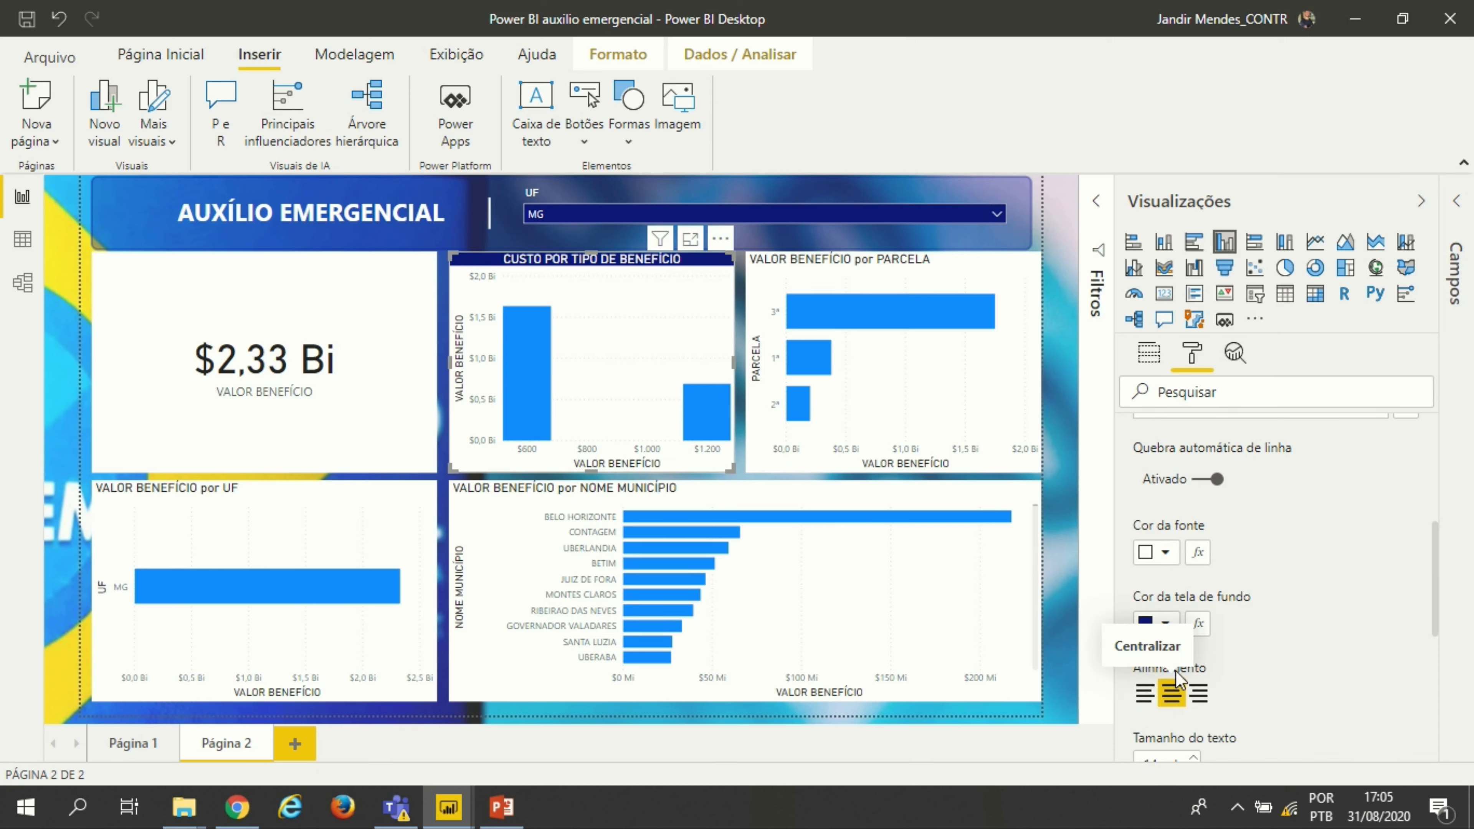
Step: Give the CUSTO POR TIPO DE BENEFÍCIO column chart a dark blue background with 71% transparency
scroll(1176, 578, "up", 3)
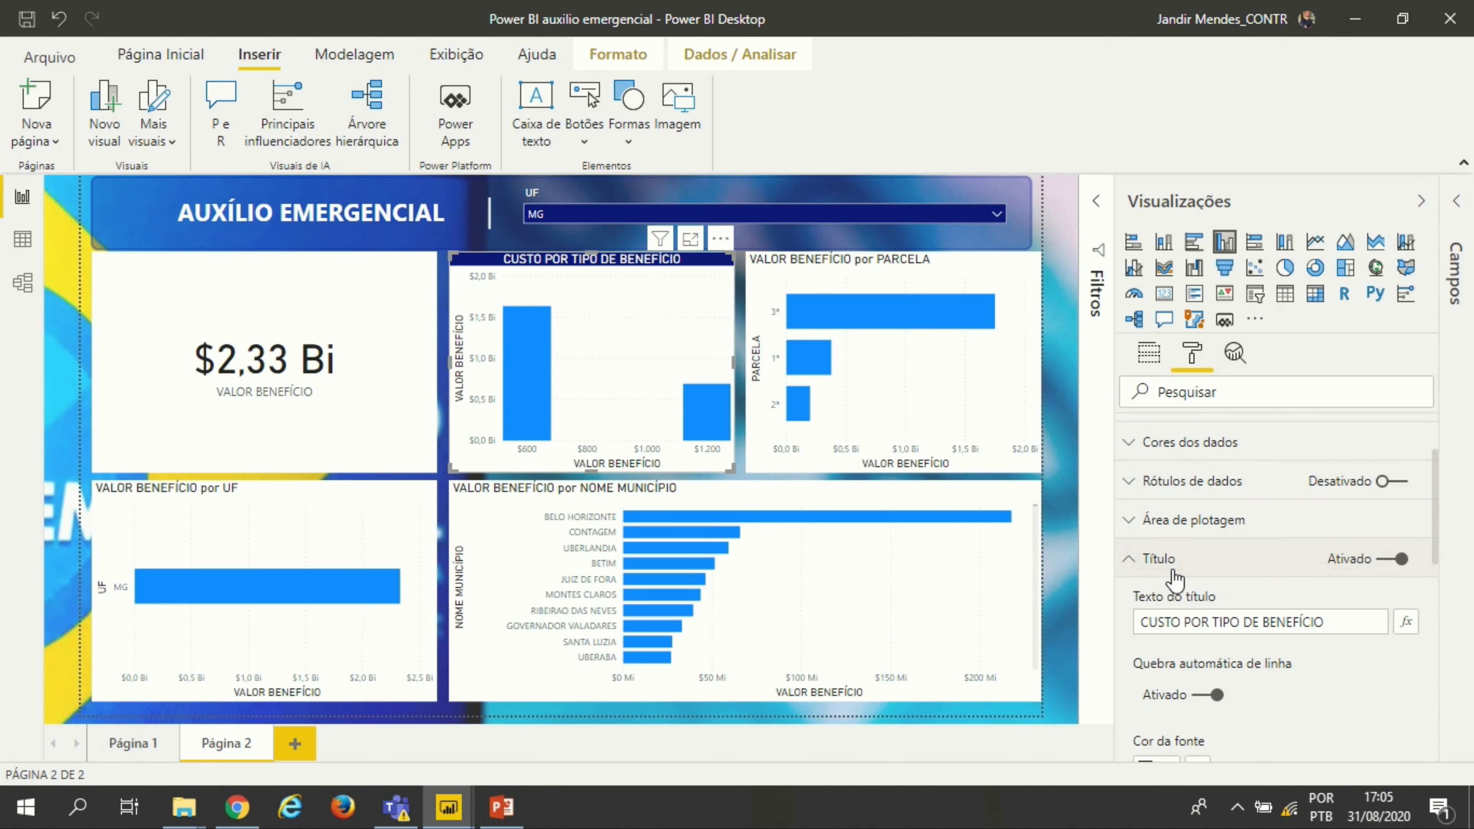
left_click(1175, 566)
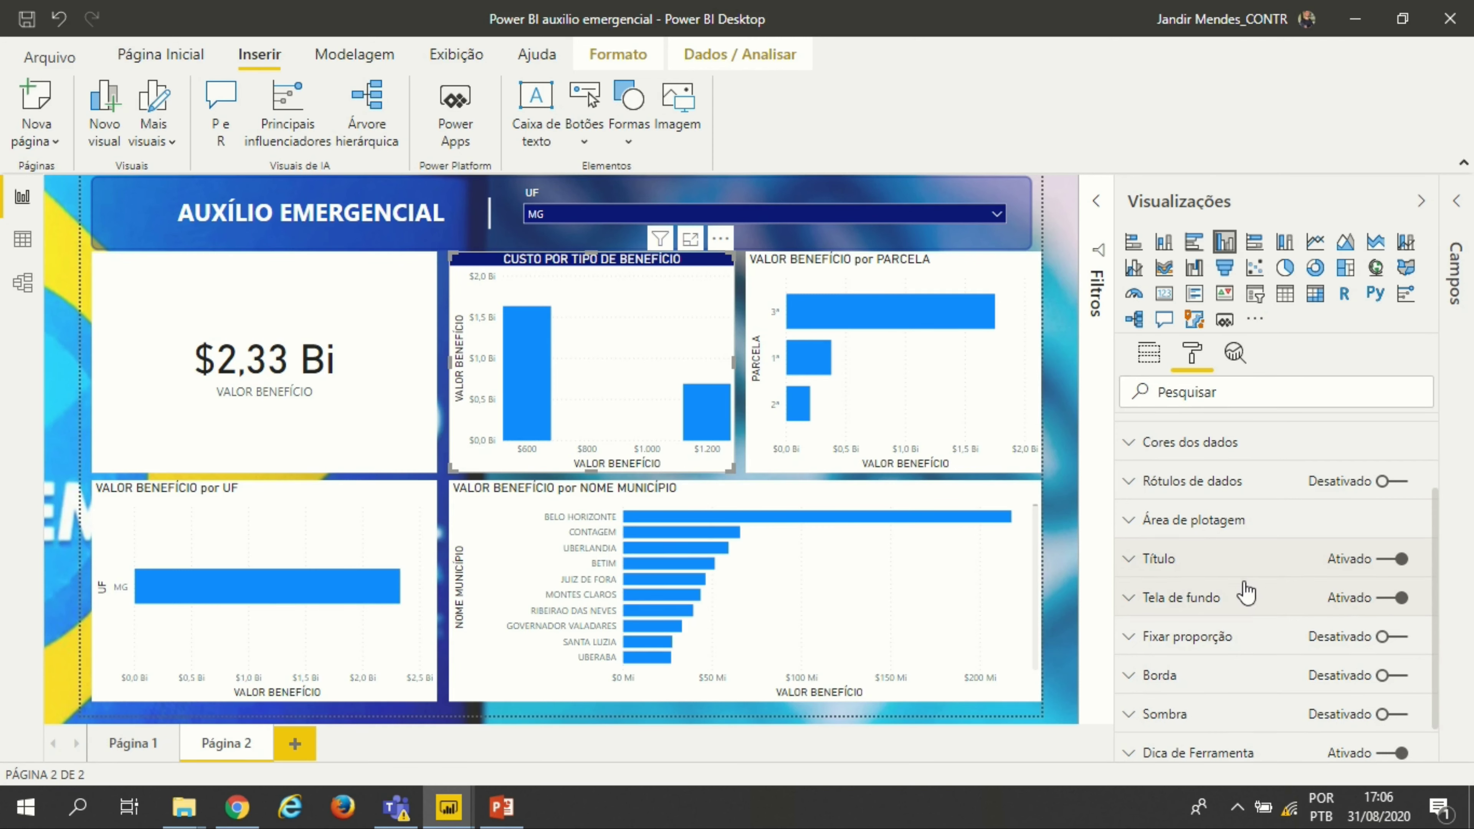
left_click(1231, 598)
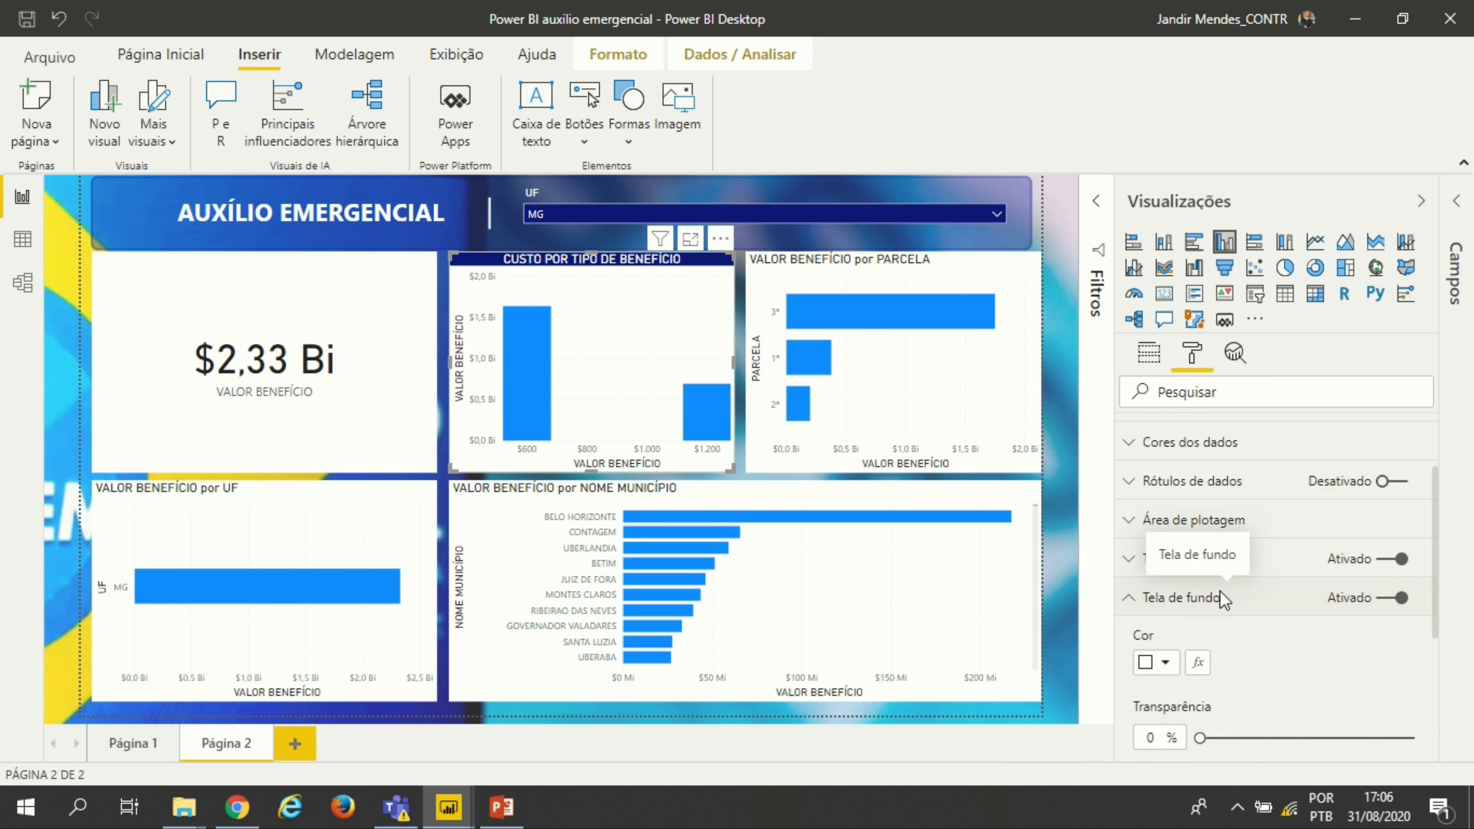
scroll(1195, 609, "down", 2)
left_click(1162, 556)
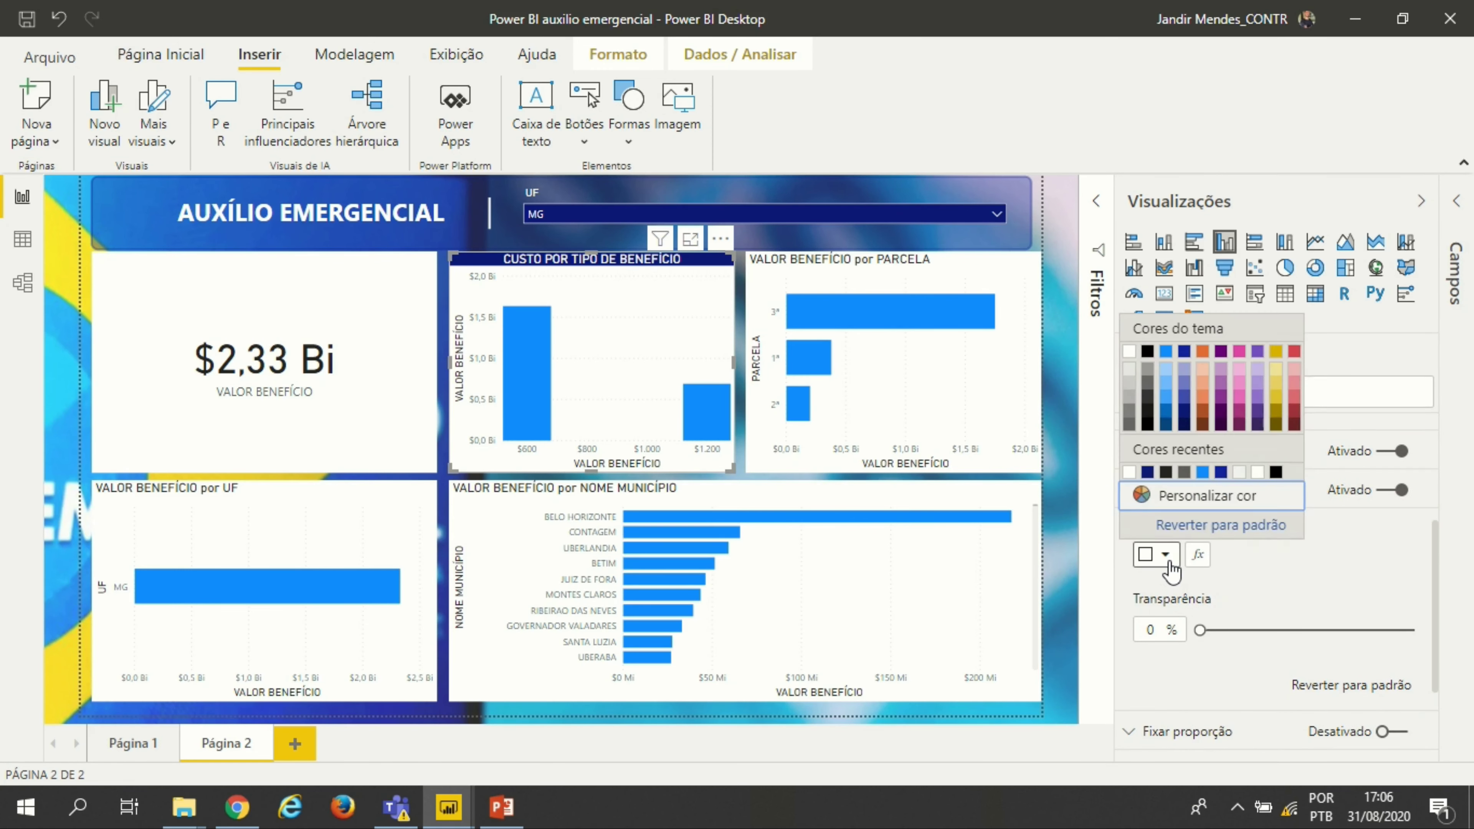
left_click(1146, 473)
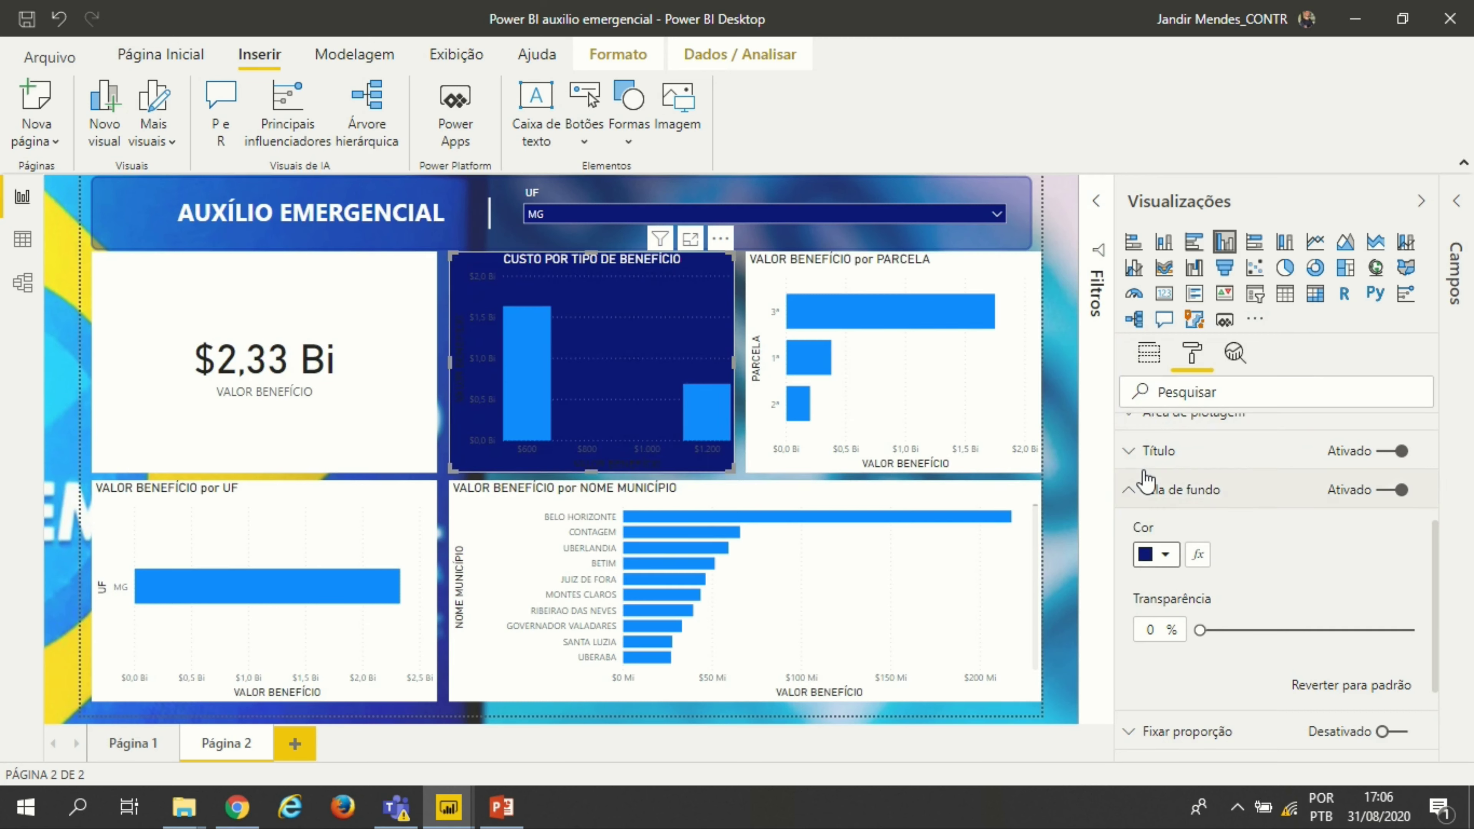
left_click_drag(1199, 632, 1352, 638)
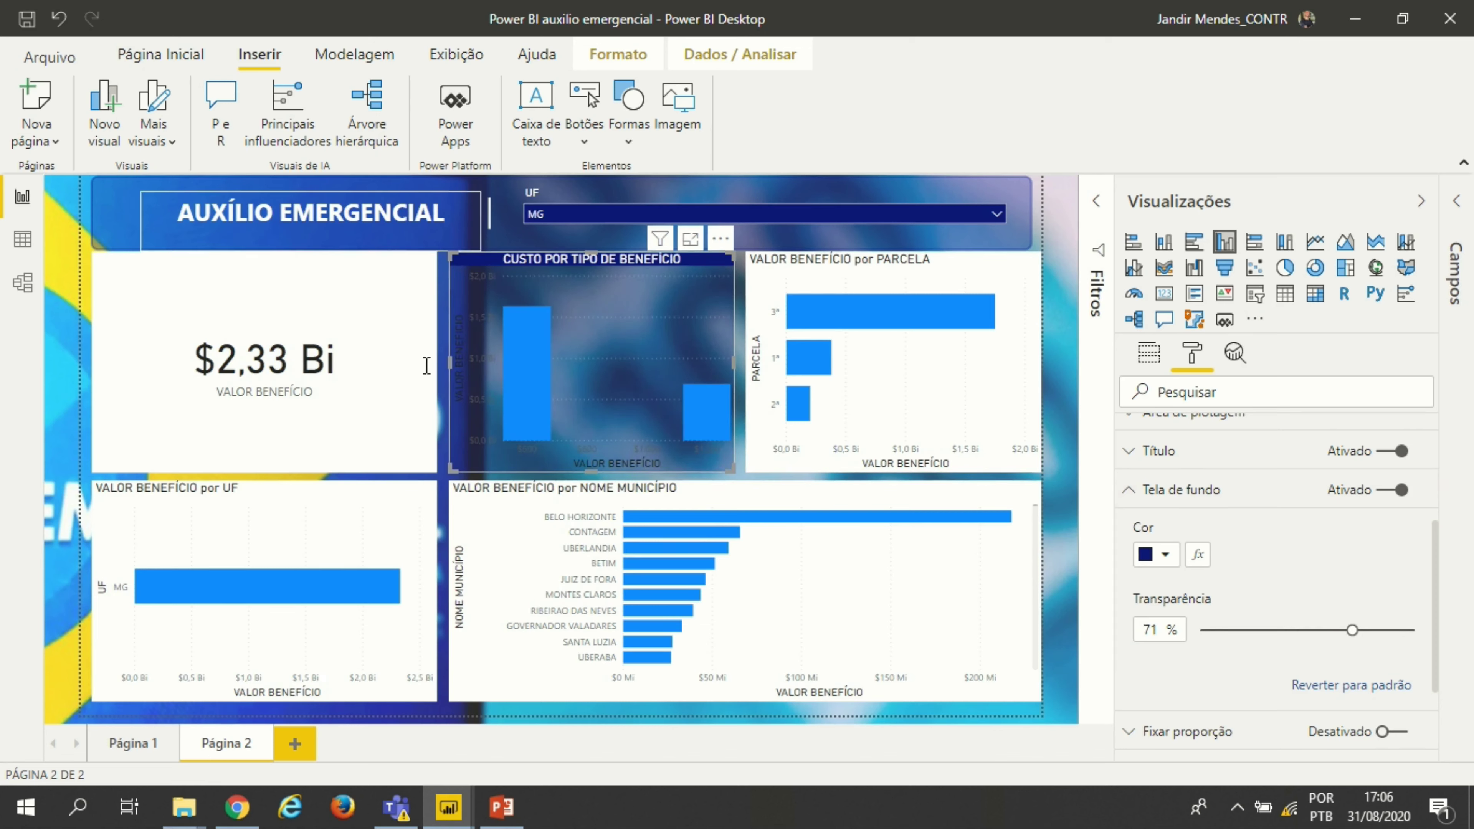
mouse_move(542, 380)
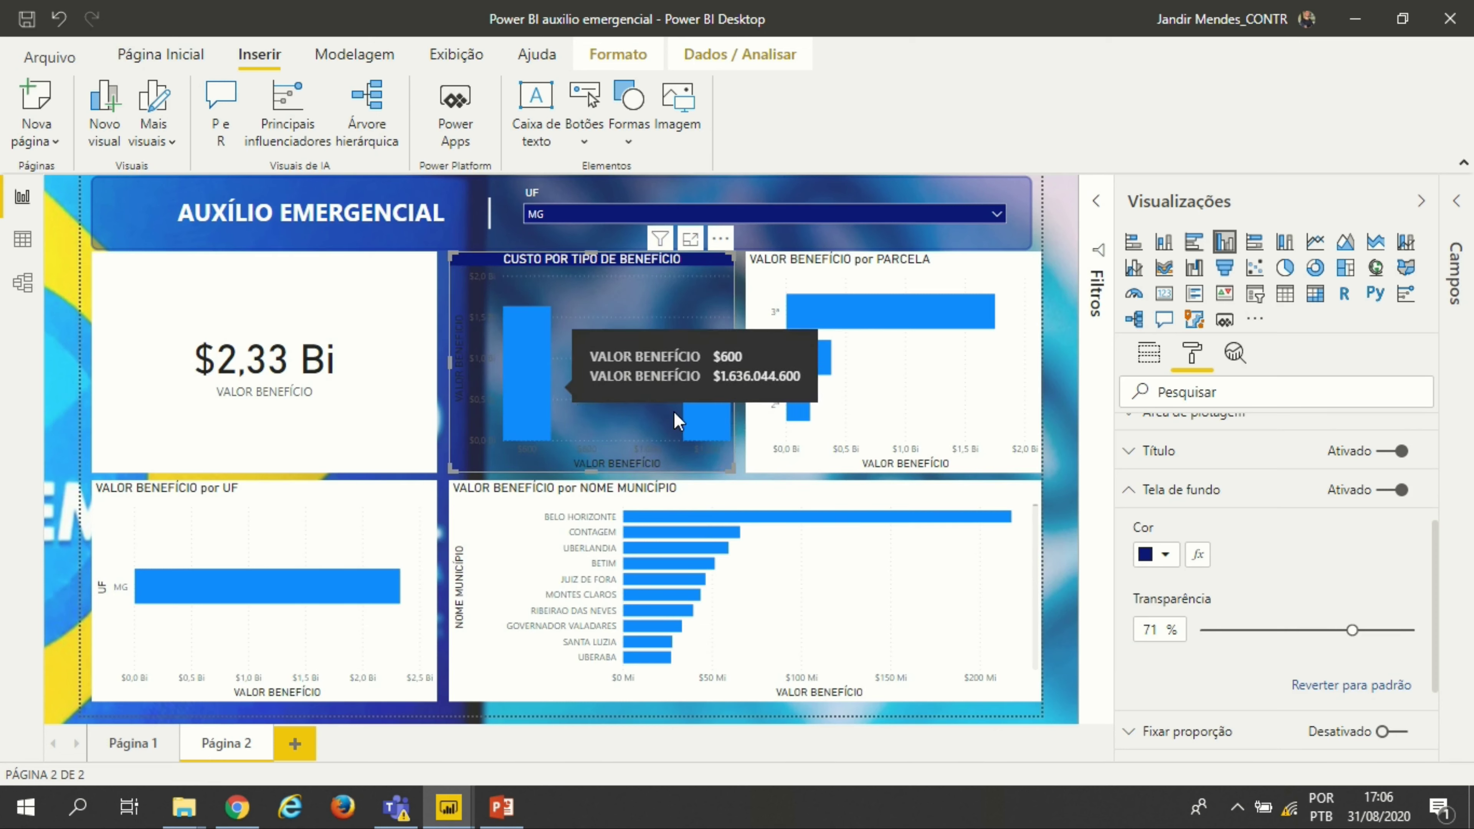
mouse_move(799, 408)
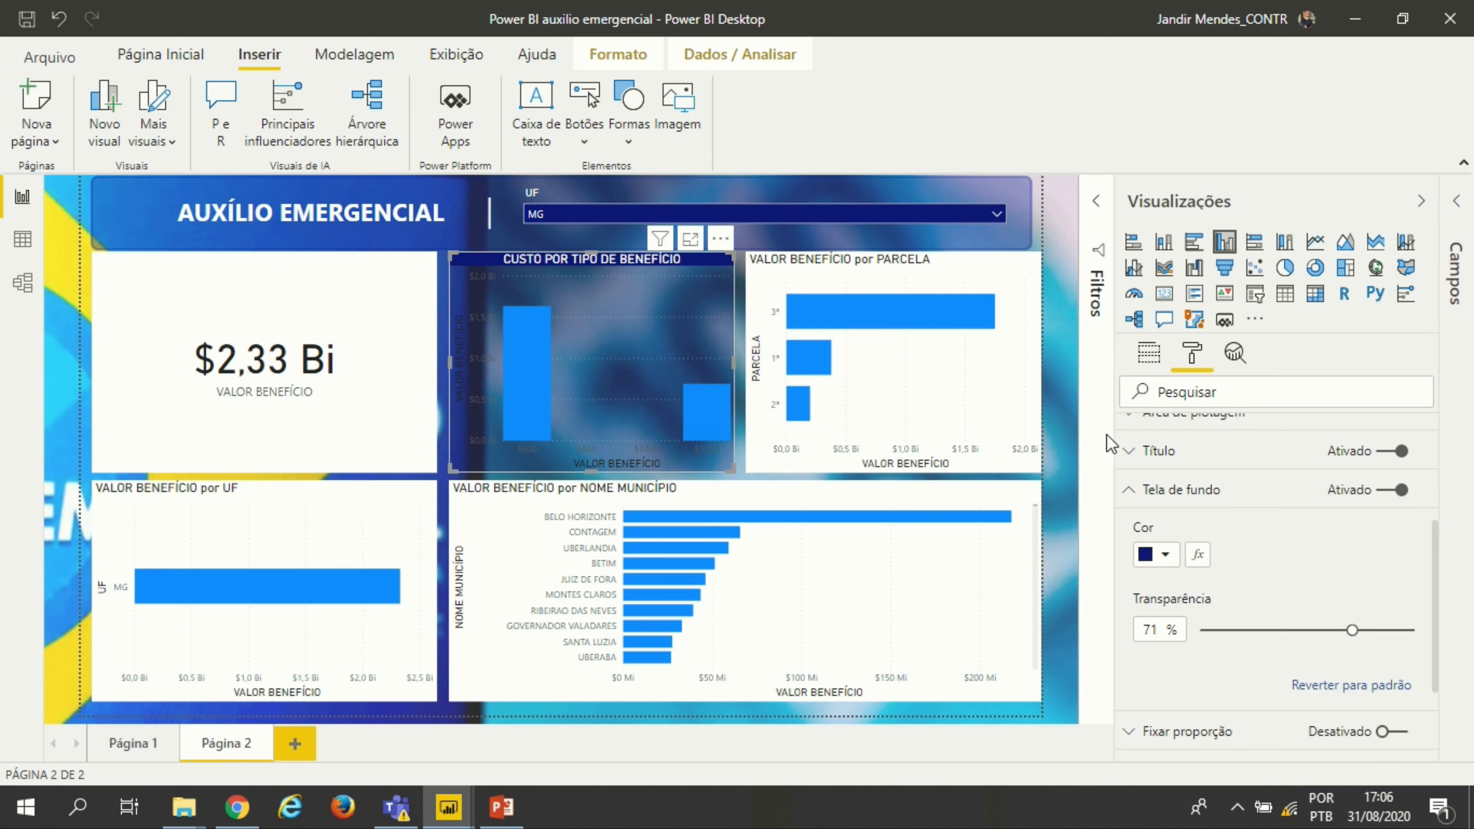
left_click(1190, 504)
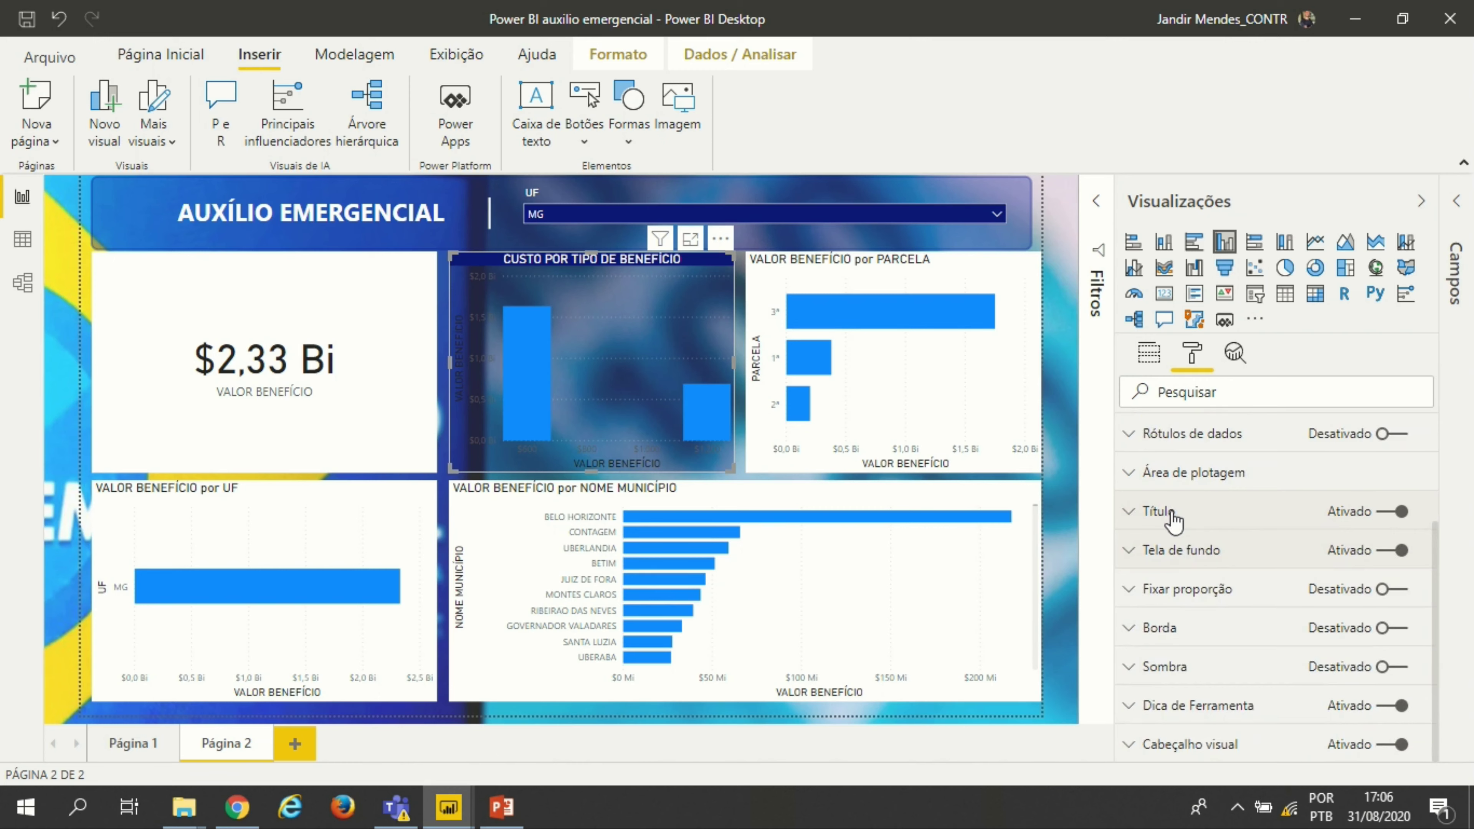
Step: Set the column chart's X-axis label colour to white
scroll(1247, 523, "up", 4)
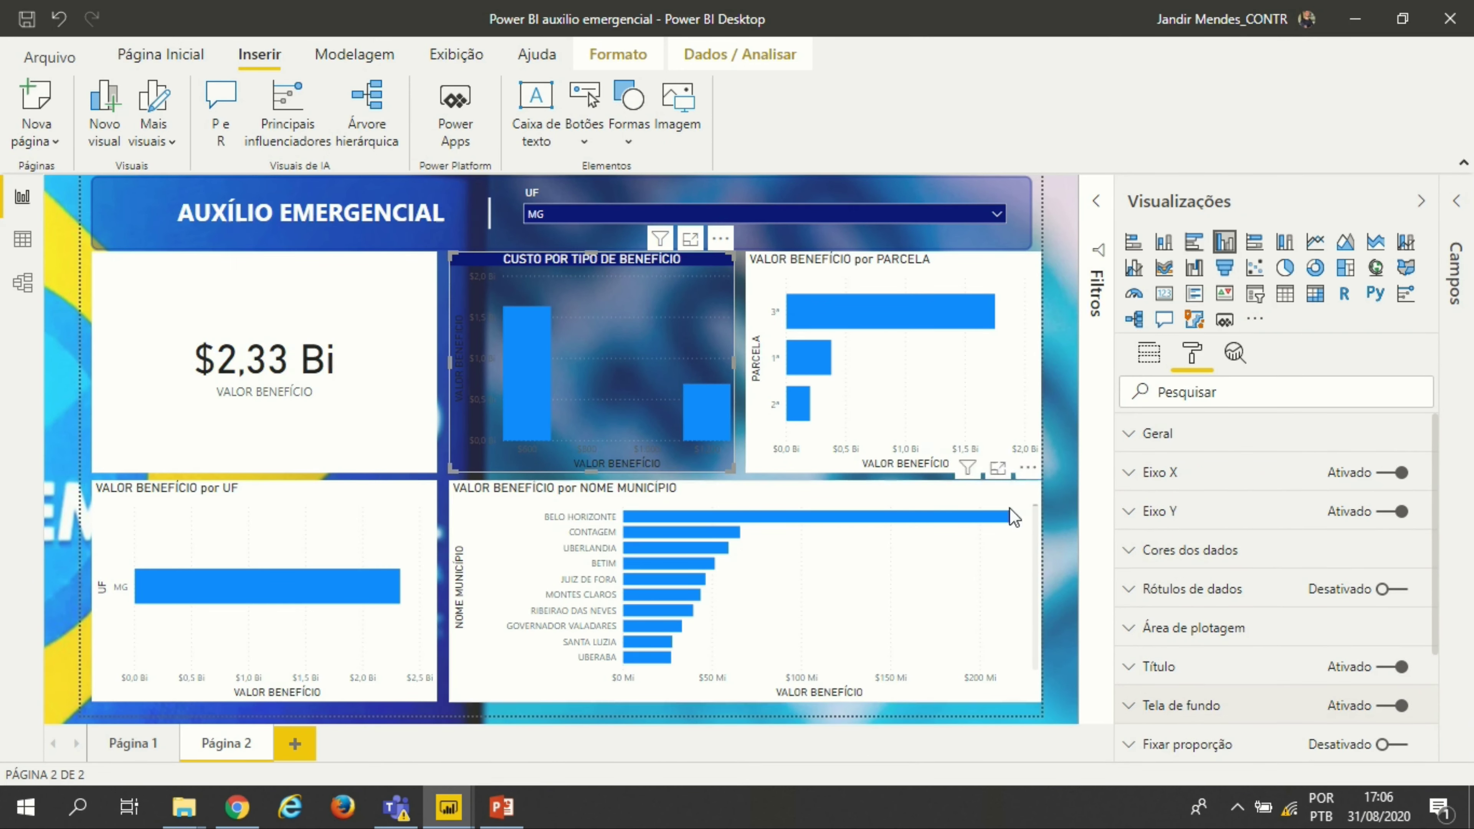
left_click(1178, 488)
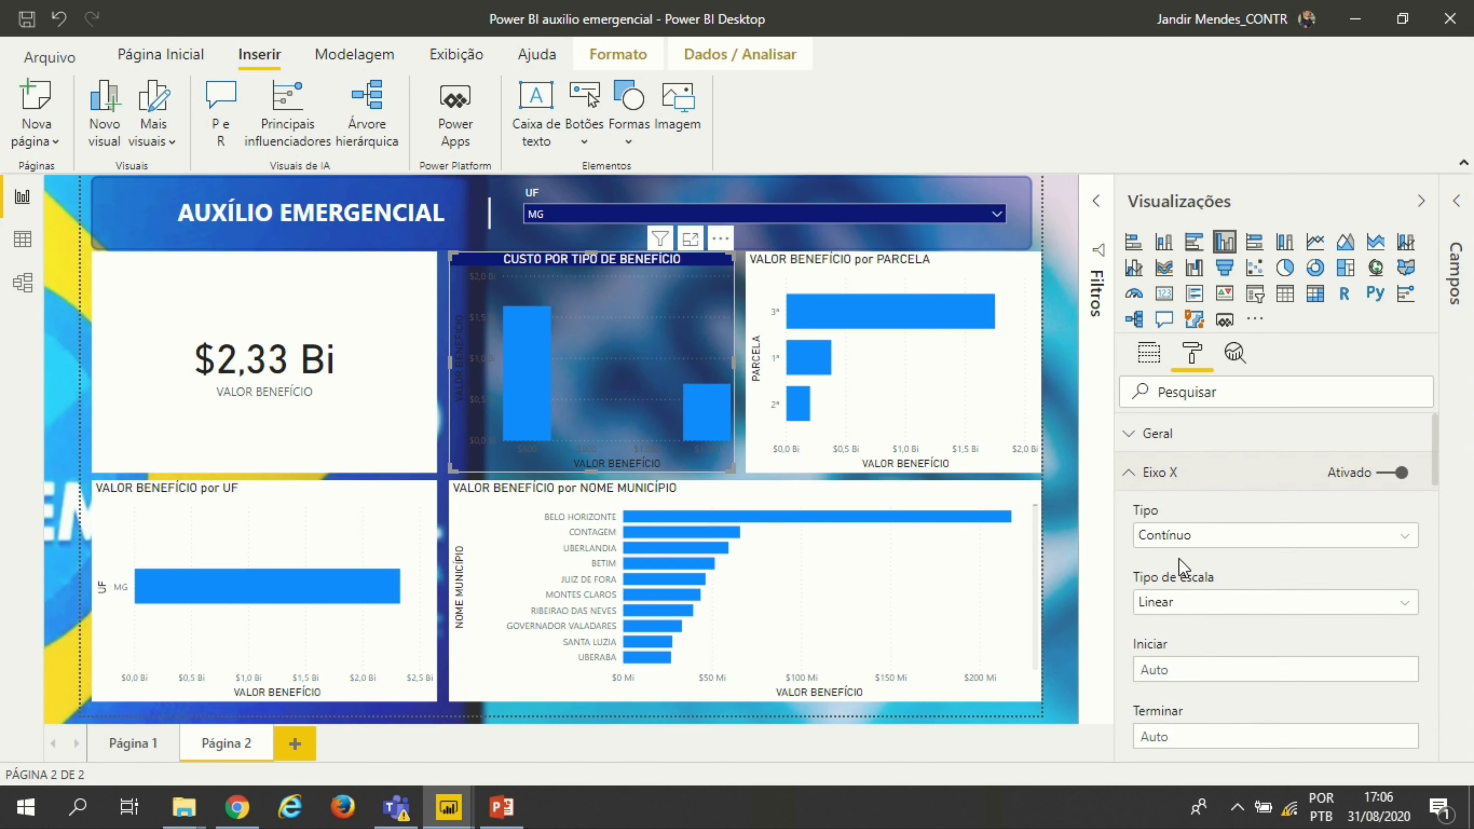
scroll(1179, 559, "down", 3)
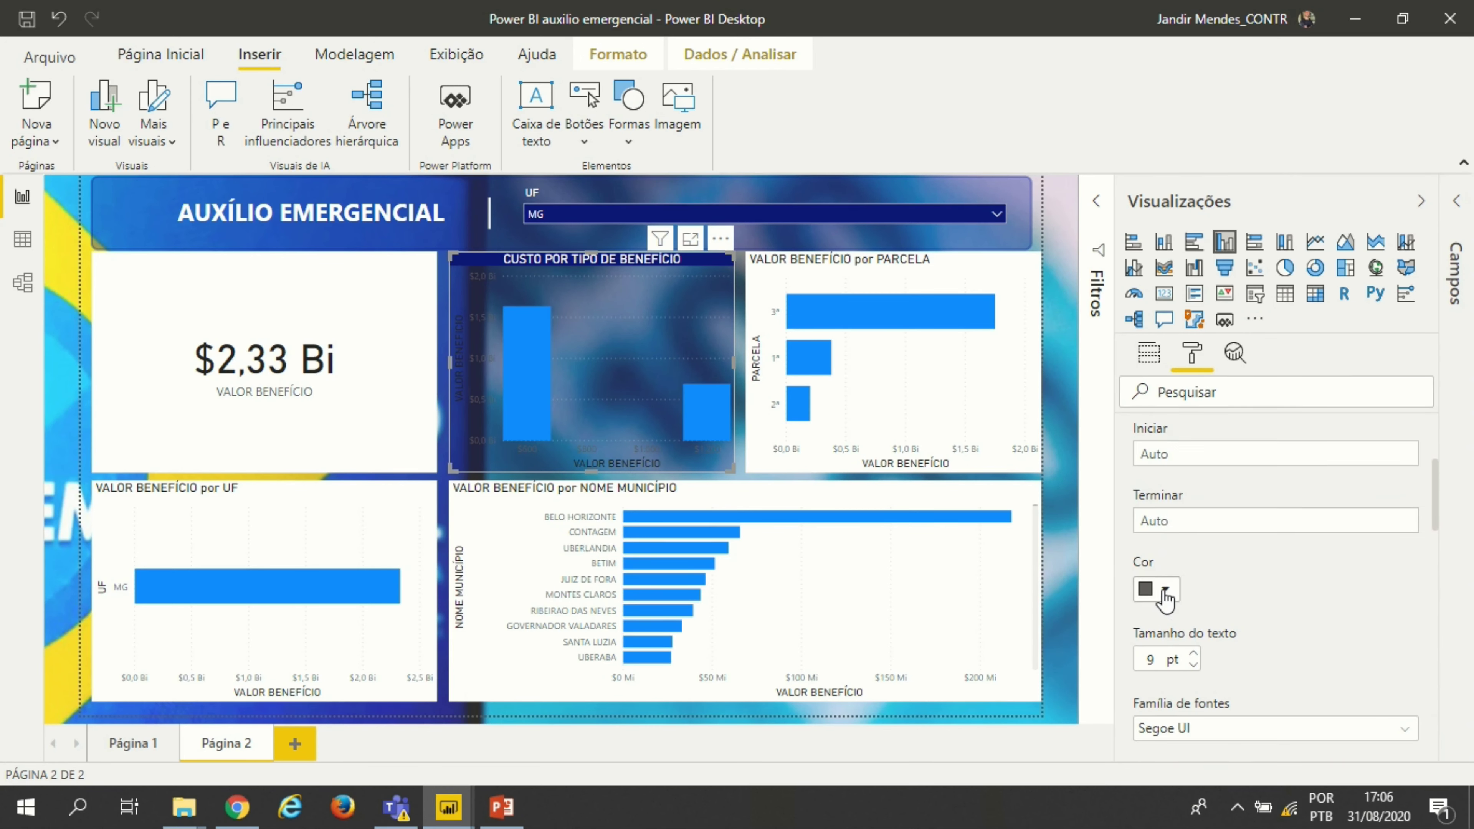
left_click(1159, 590)
left_click(1129, 386)
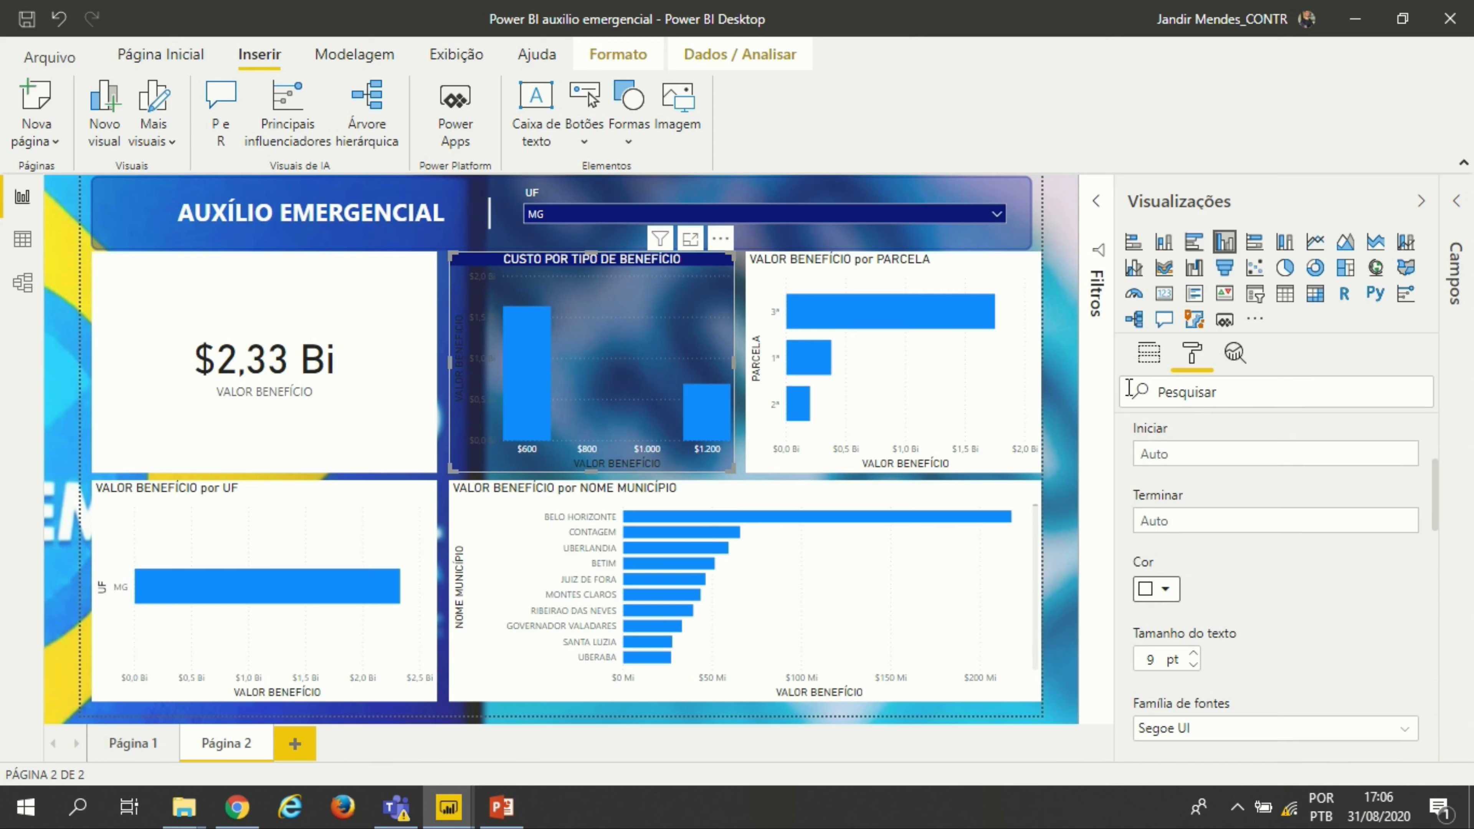
scroll(1206, 610, "up", 2)
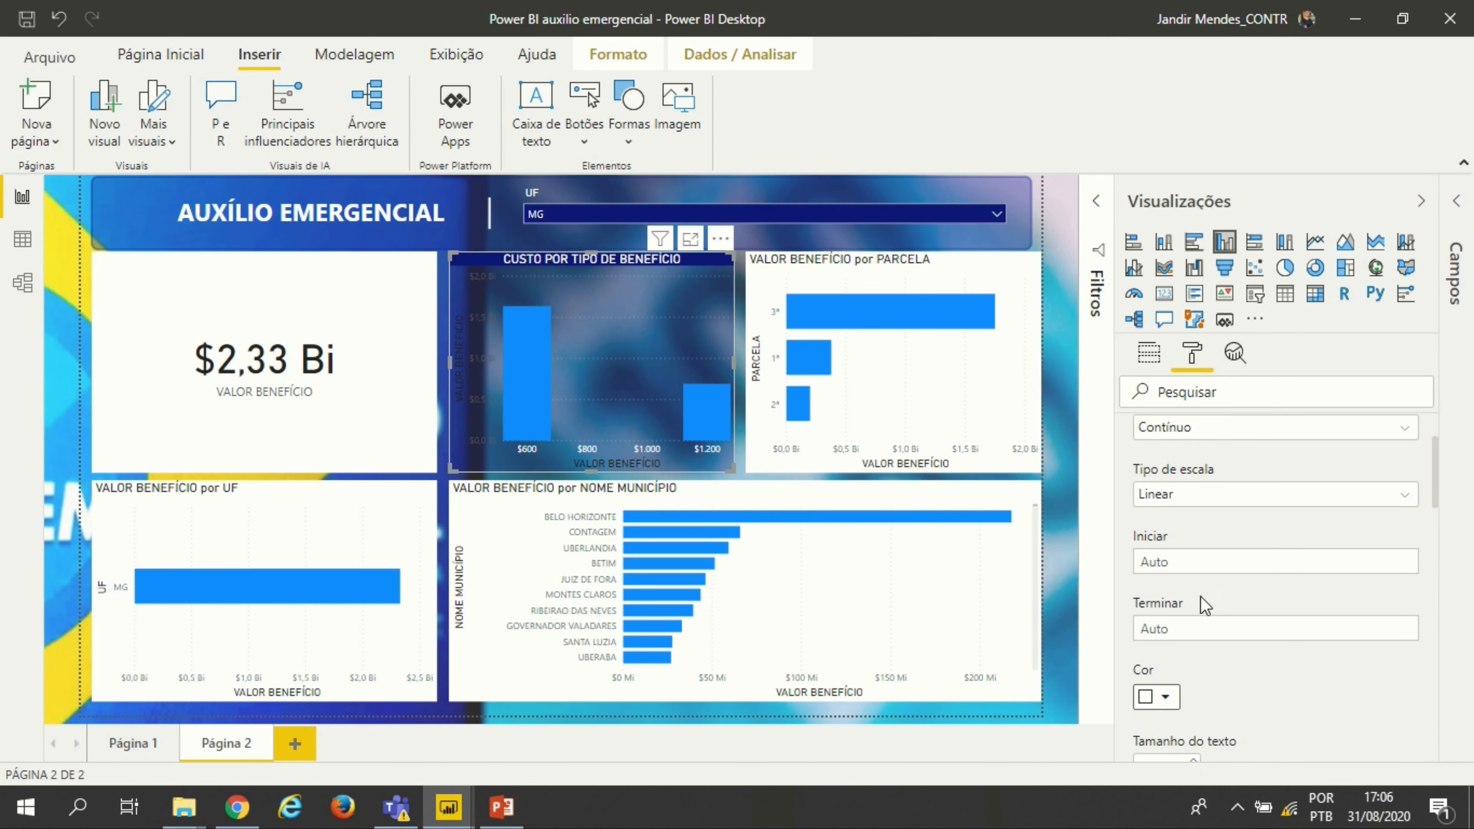
scroll(1186, 589, "up", 2)
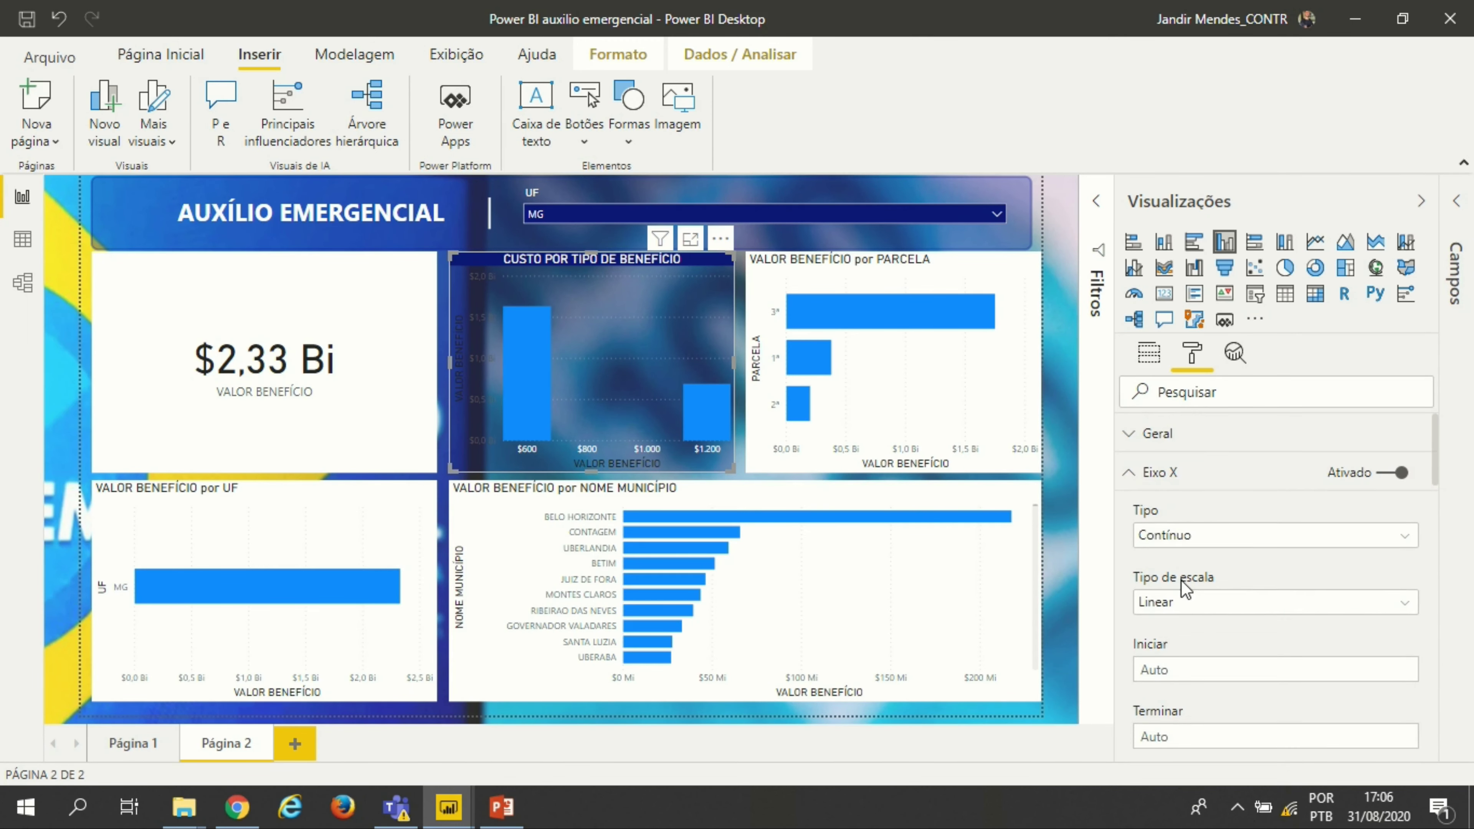
left_click(1131, 481)
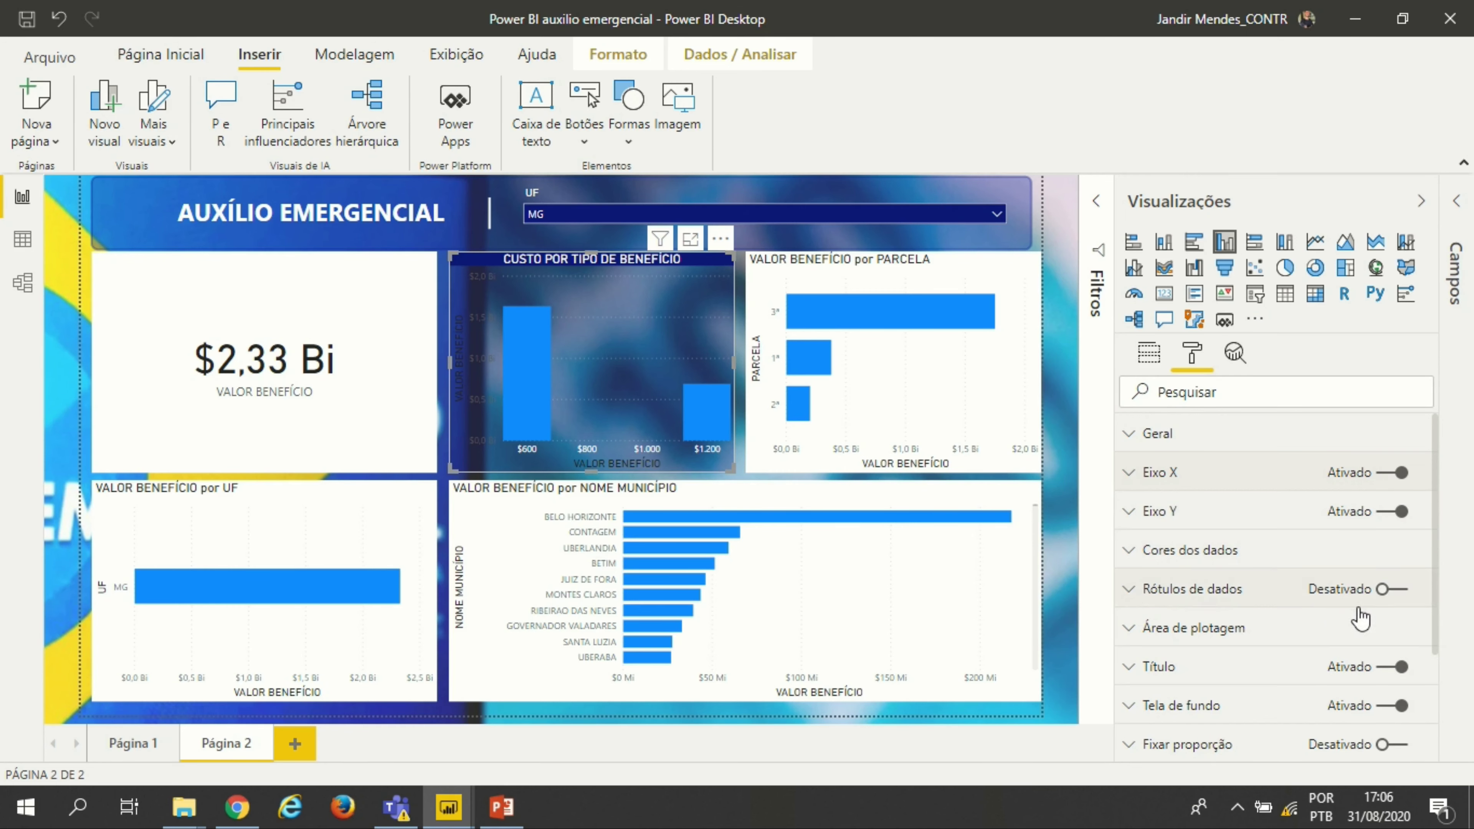
Step: Turn on data labels for the column chart and set their colour to white
left_click(1396, 598)
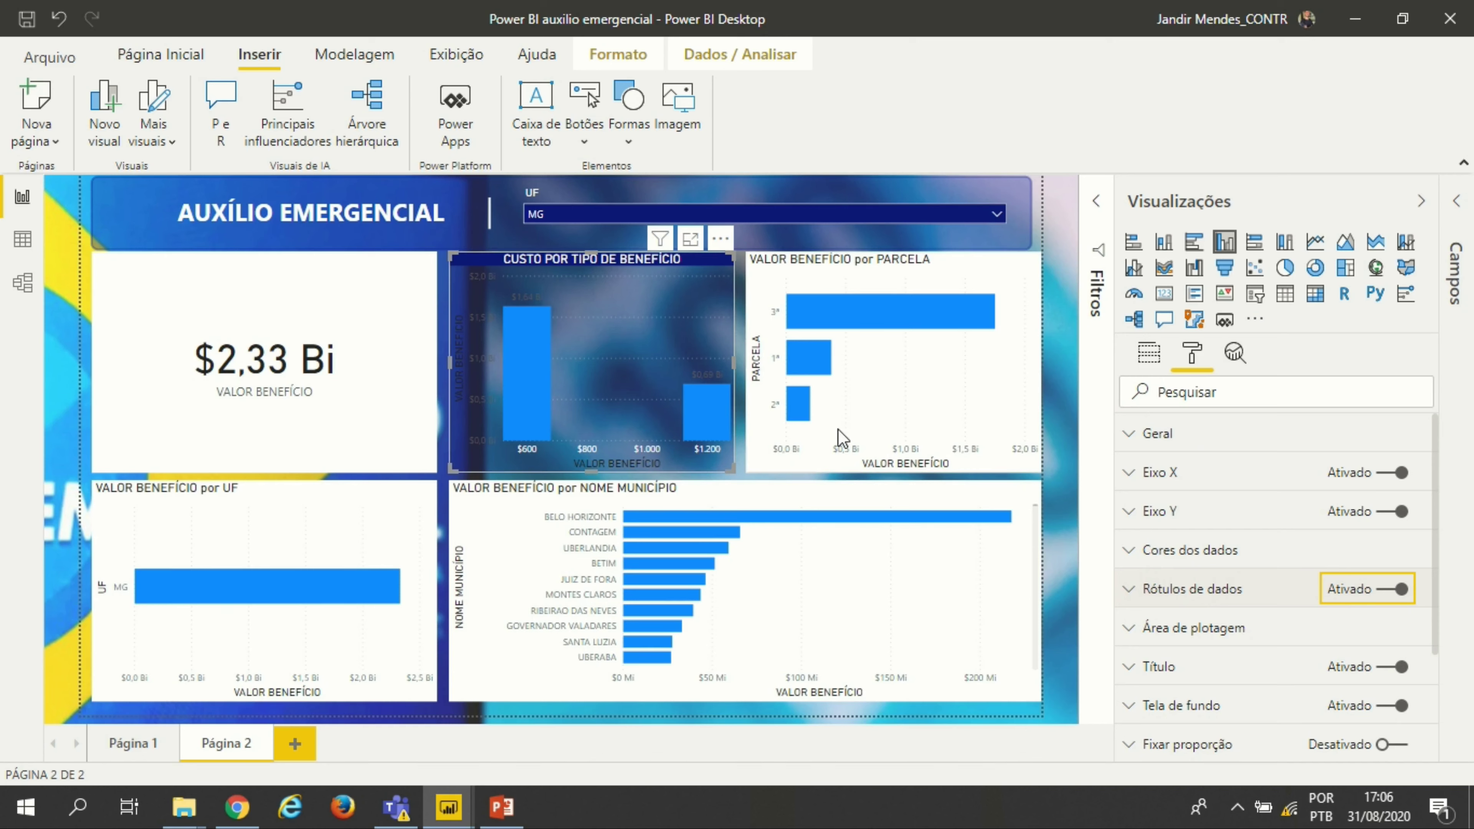
left_click(1132, 593)
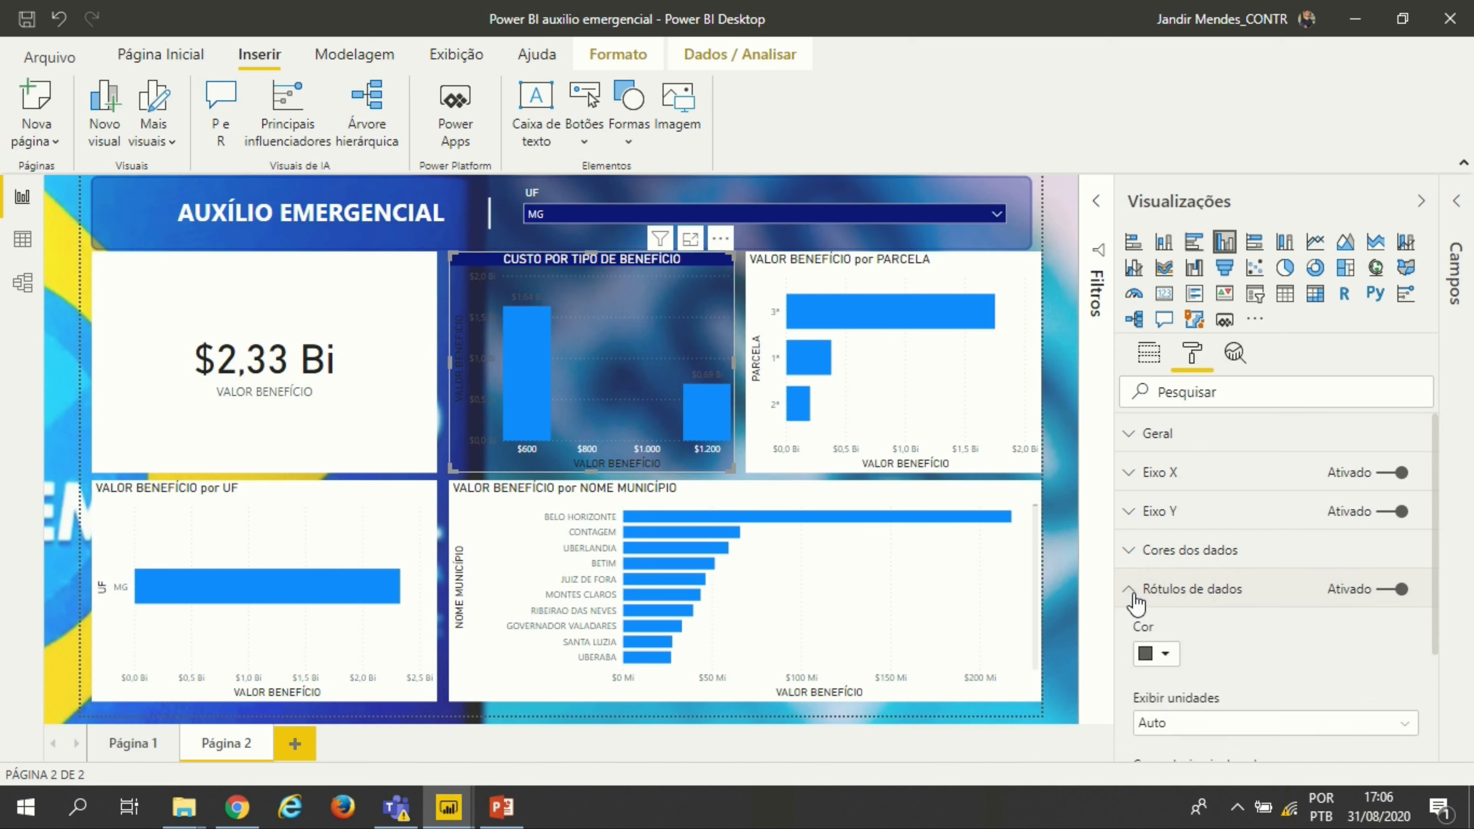
scroll(1136, 603, "down", 3)
left_click(1165, 547)
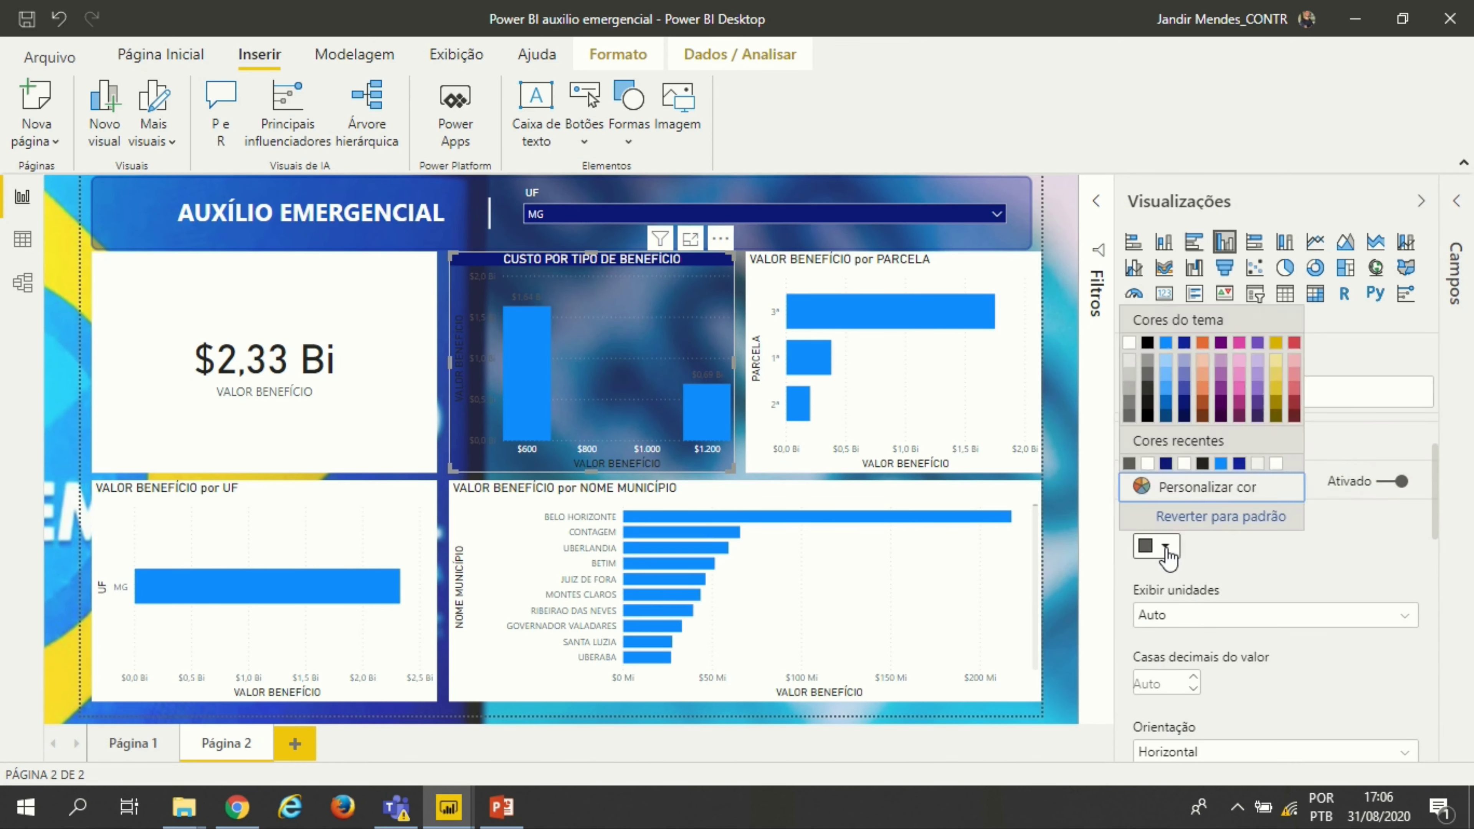
left_click(1148, 464)
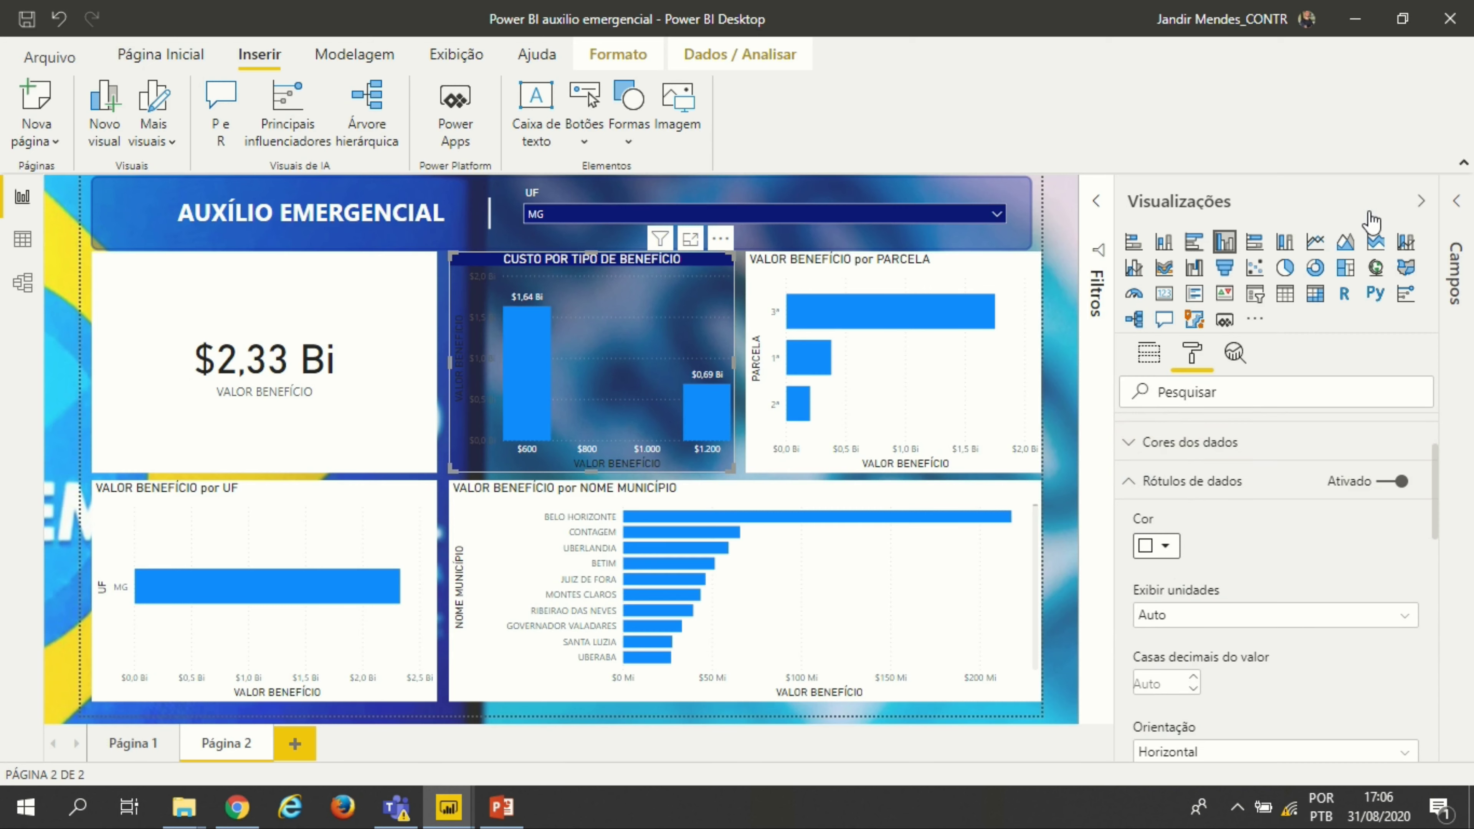
Step: Copy the column chart's formatting onto the VALOR BENEFÍCIO por PARCELA bar chart with the format painter
left_click(1420, 201)
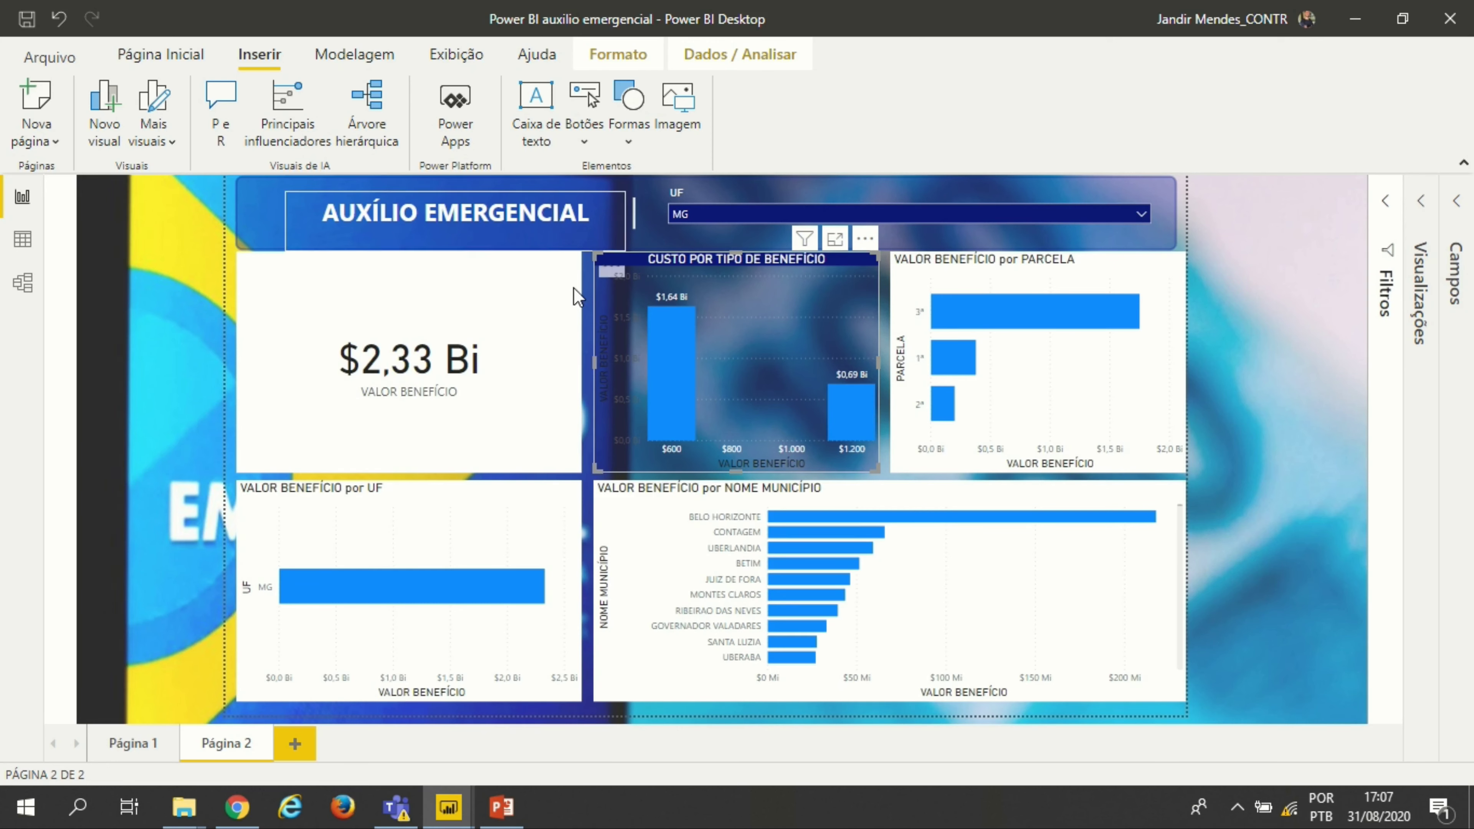
left_click(161, 56)
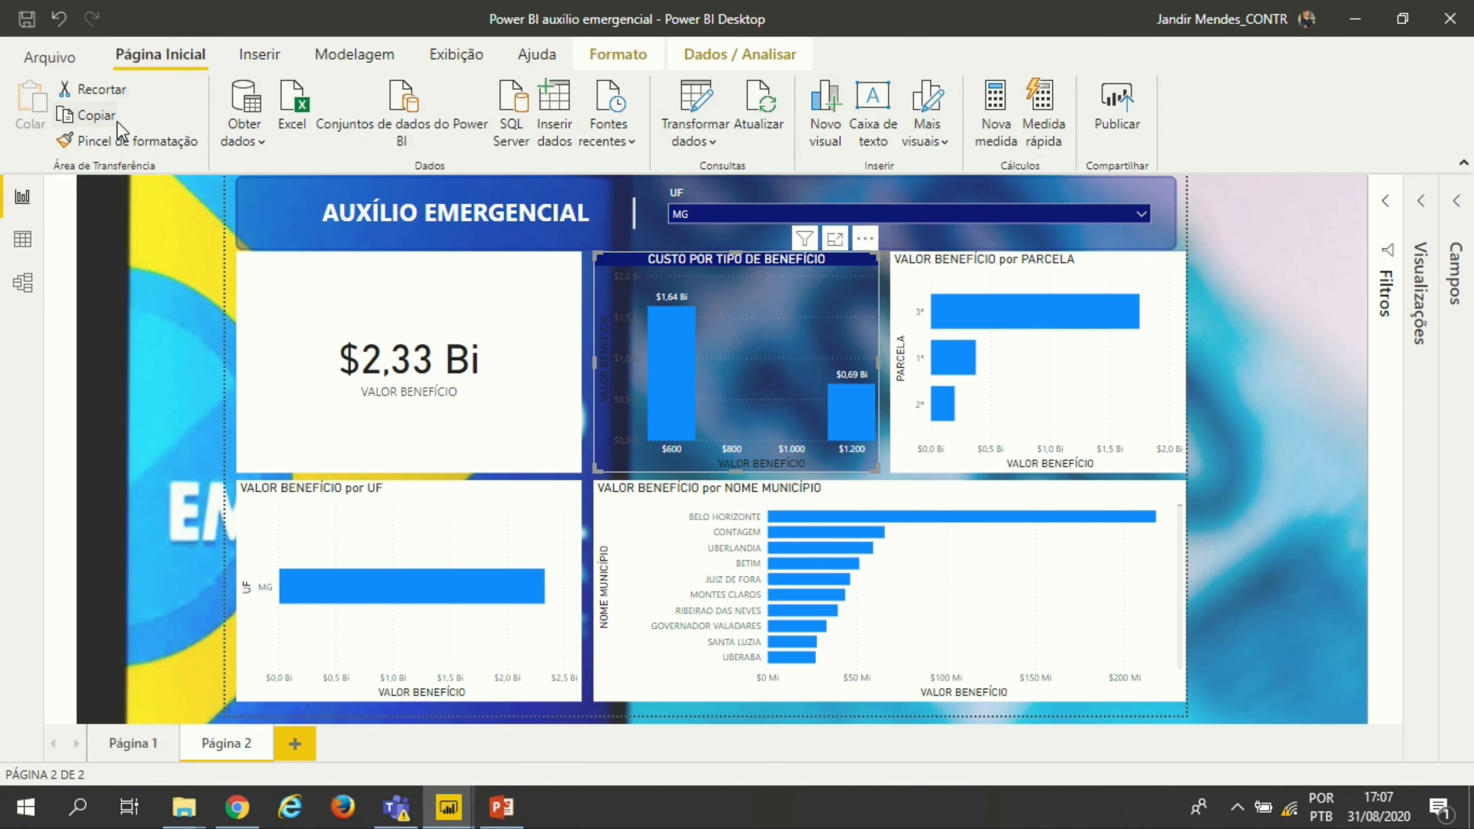
left_click(124, 142)
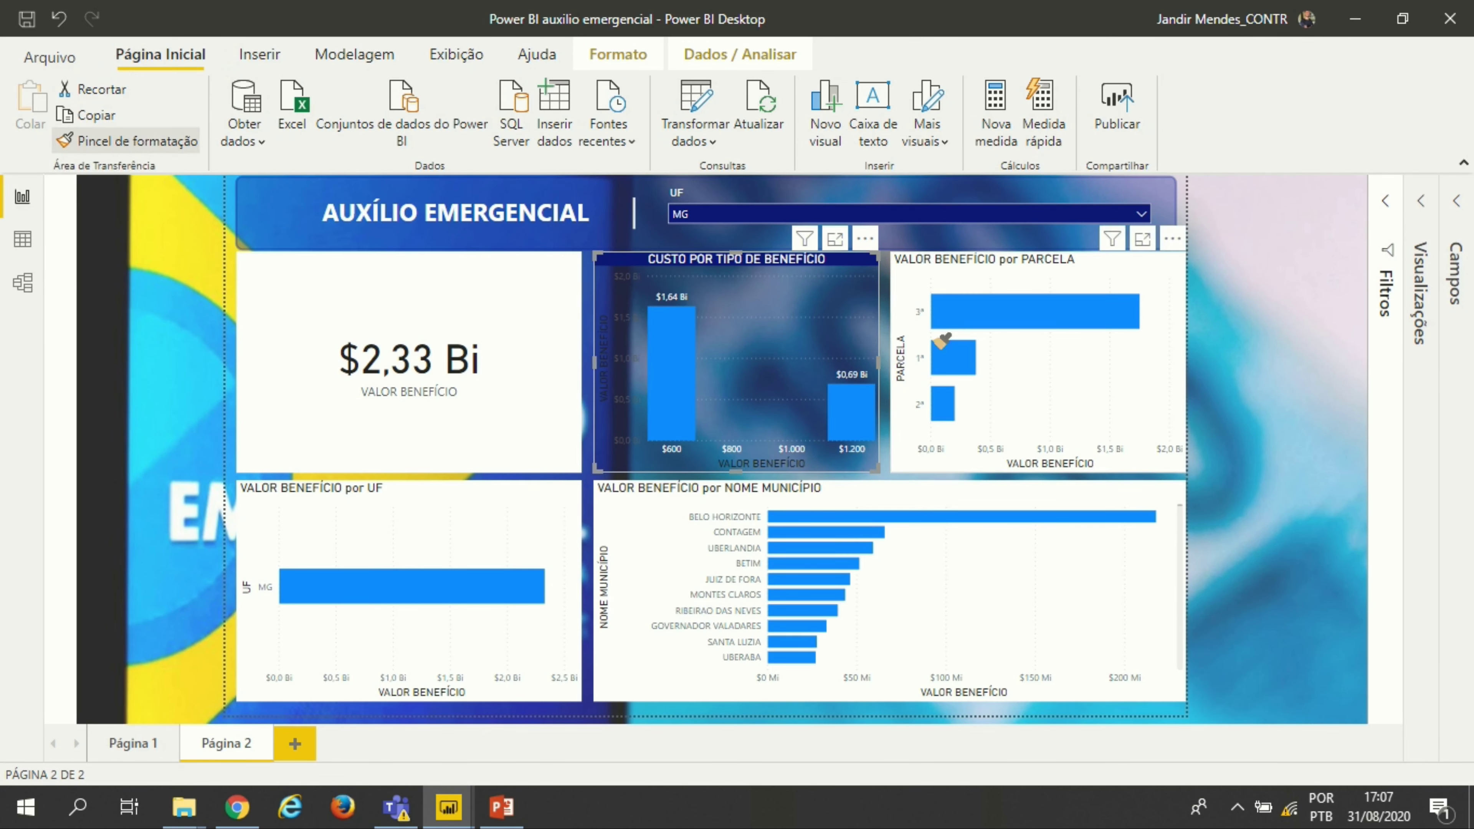
left_click(979, 276)
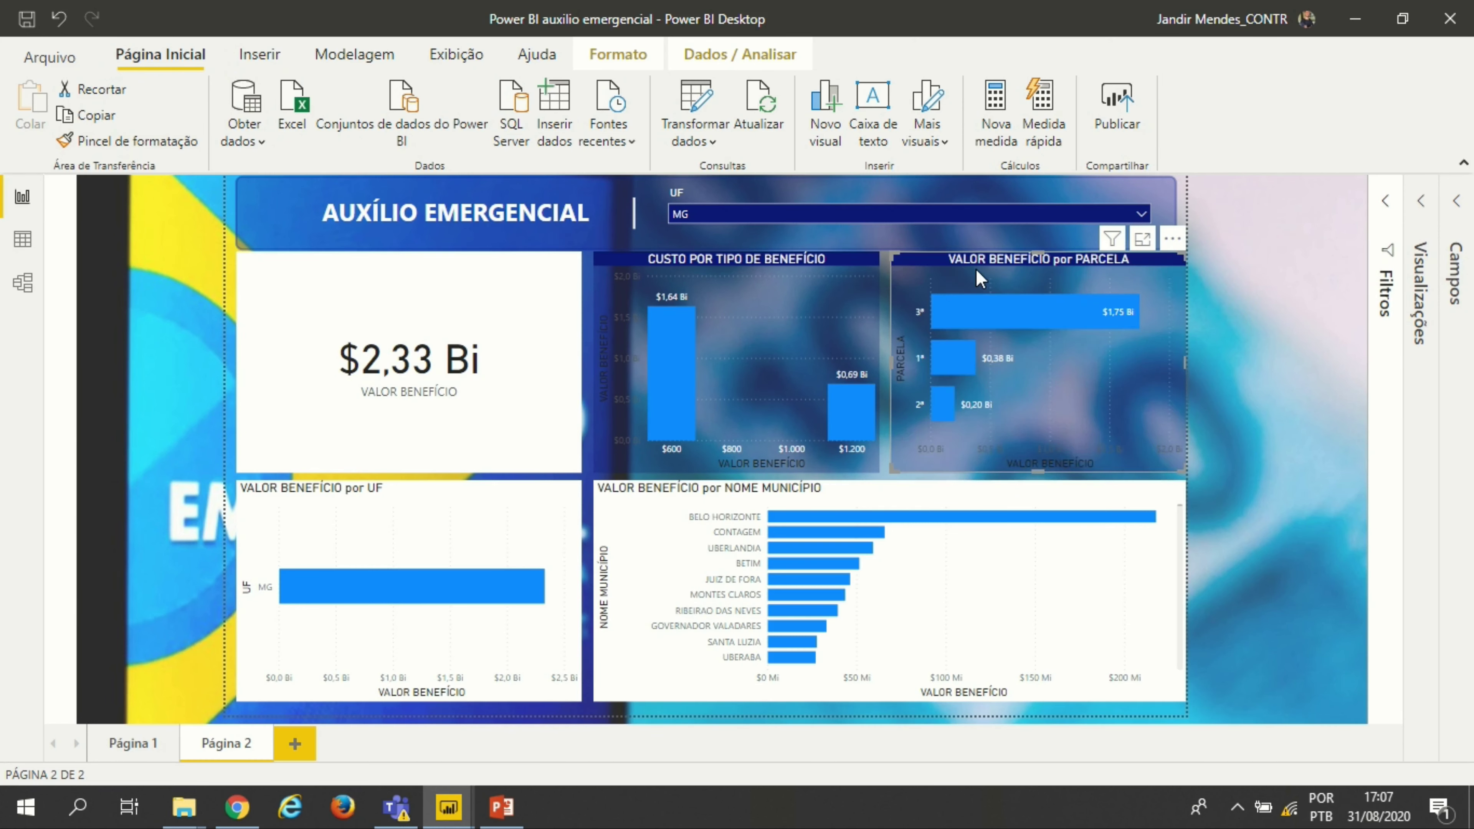
Step: Apply the same formatting to the VALOR BENEFÍCIO por UF and por NOME MUNICÍPIO bar charts with the format painter
left_click(130, 141)
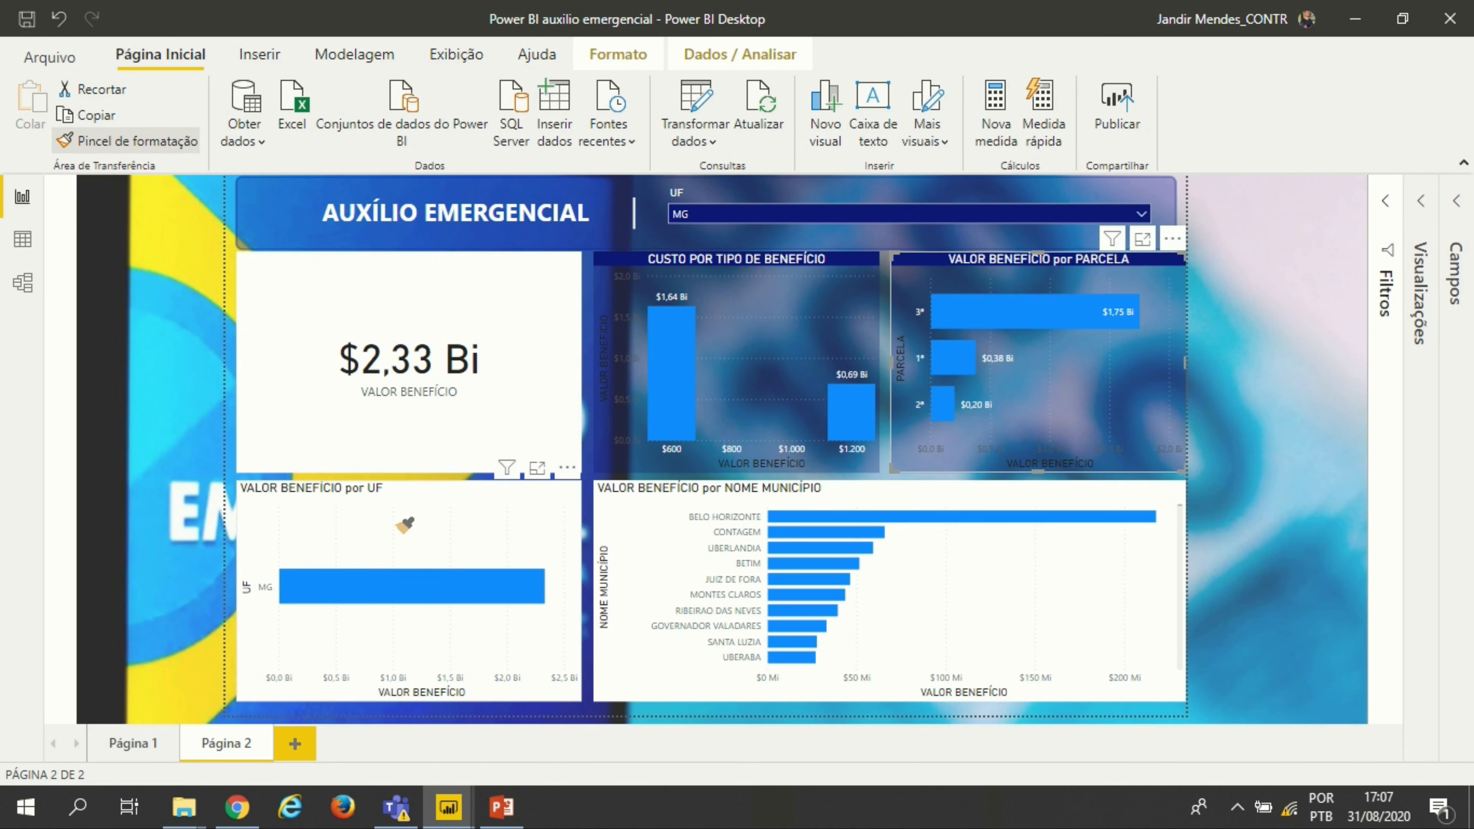
left_click(405, 524)
left_click(404, 524)
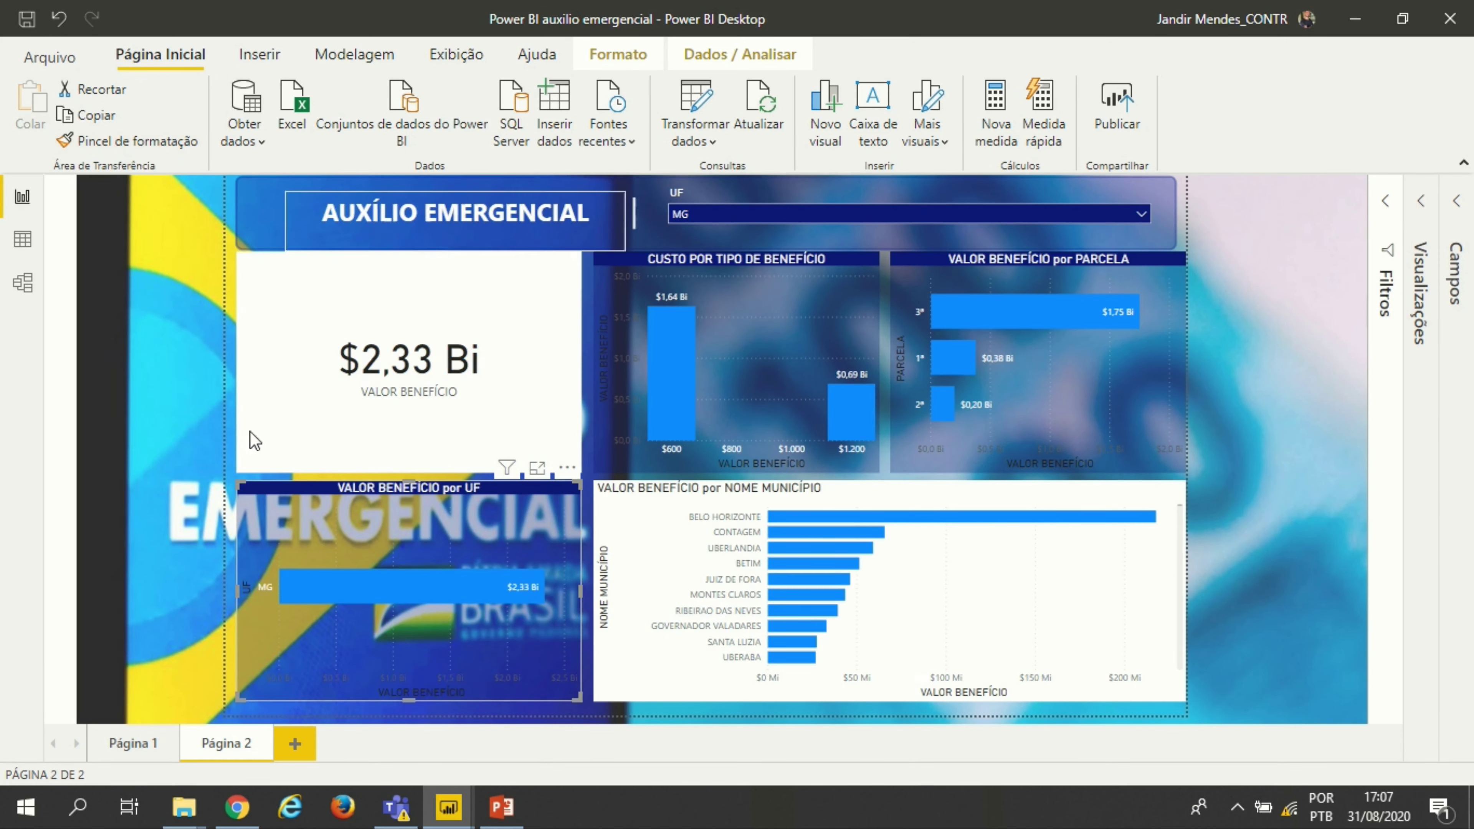
left_click(146, 140)
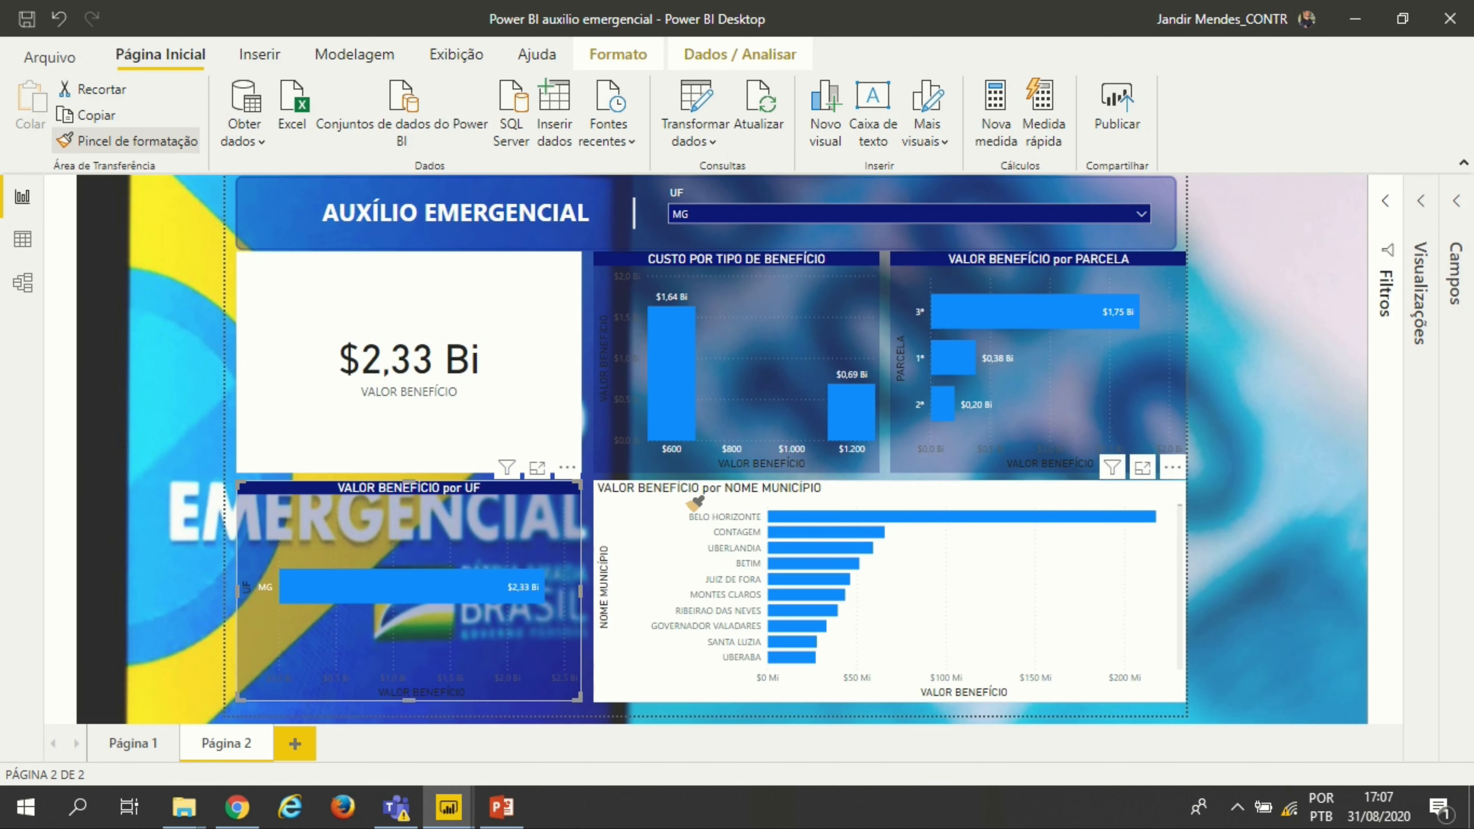
left_click(679, 510)
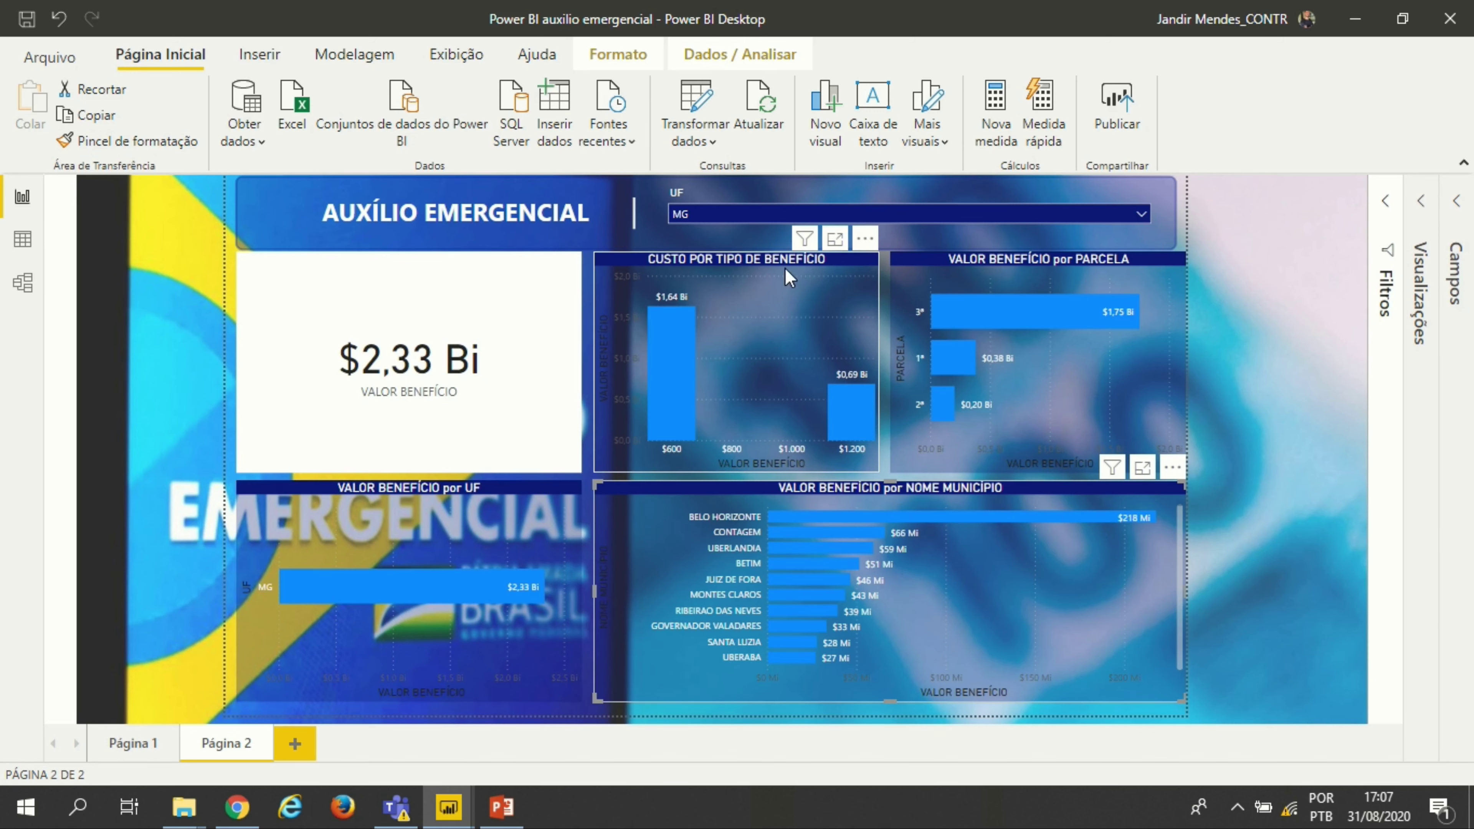
Step: Change the title of the PARCELA bar chart to "CUSTO POR TIPO DE PARCELA"
left_click(996, 271)
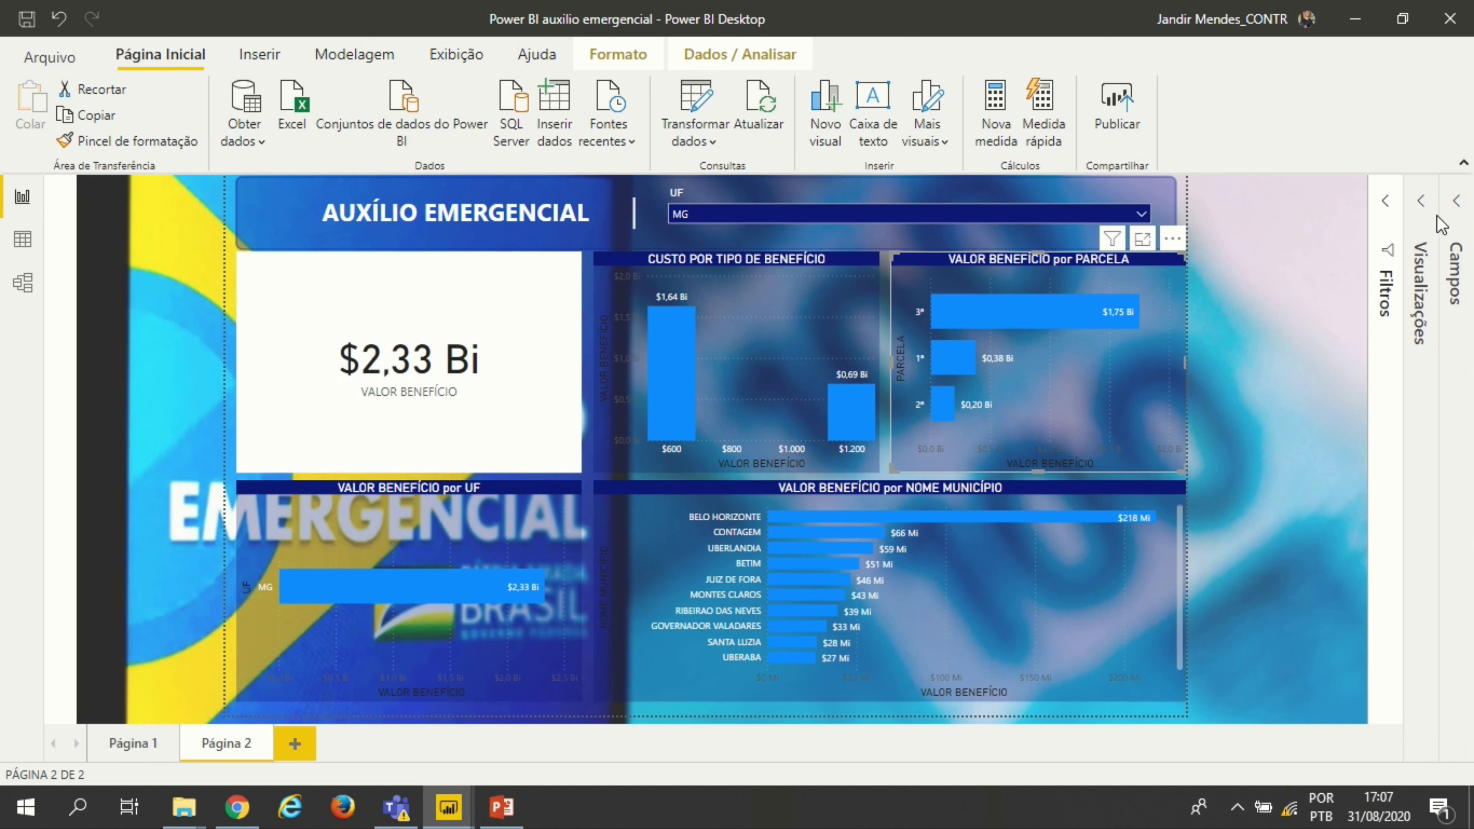
left_click(1438, 227)
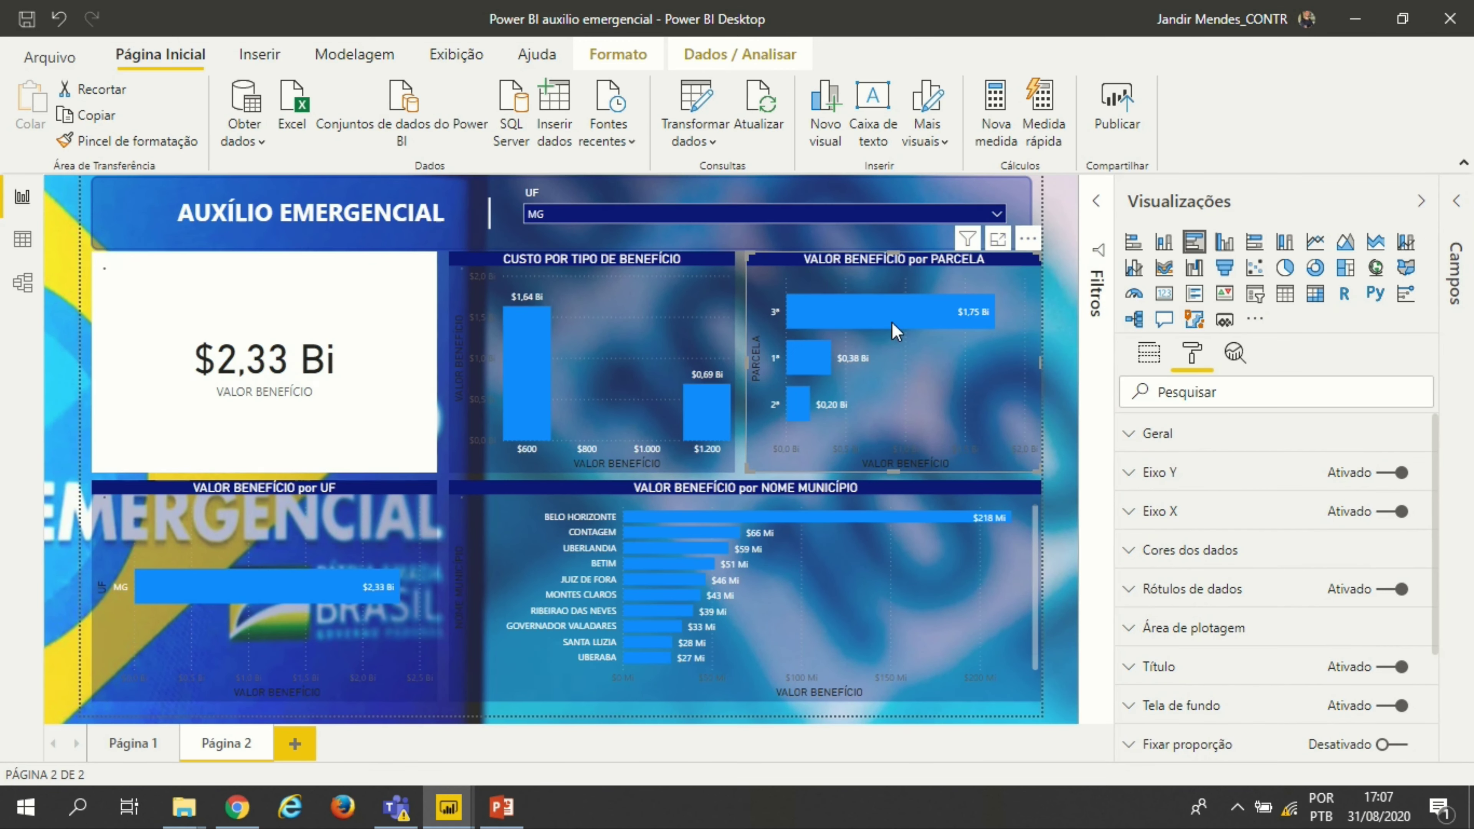
left_click(1211, 667)
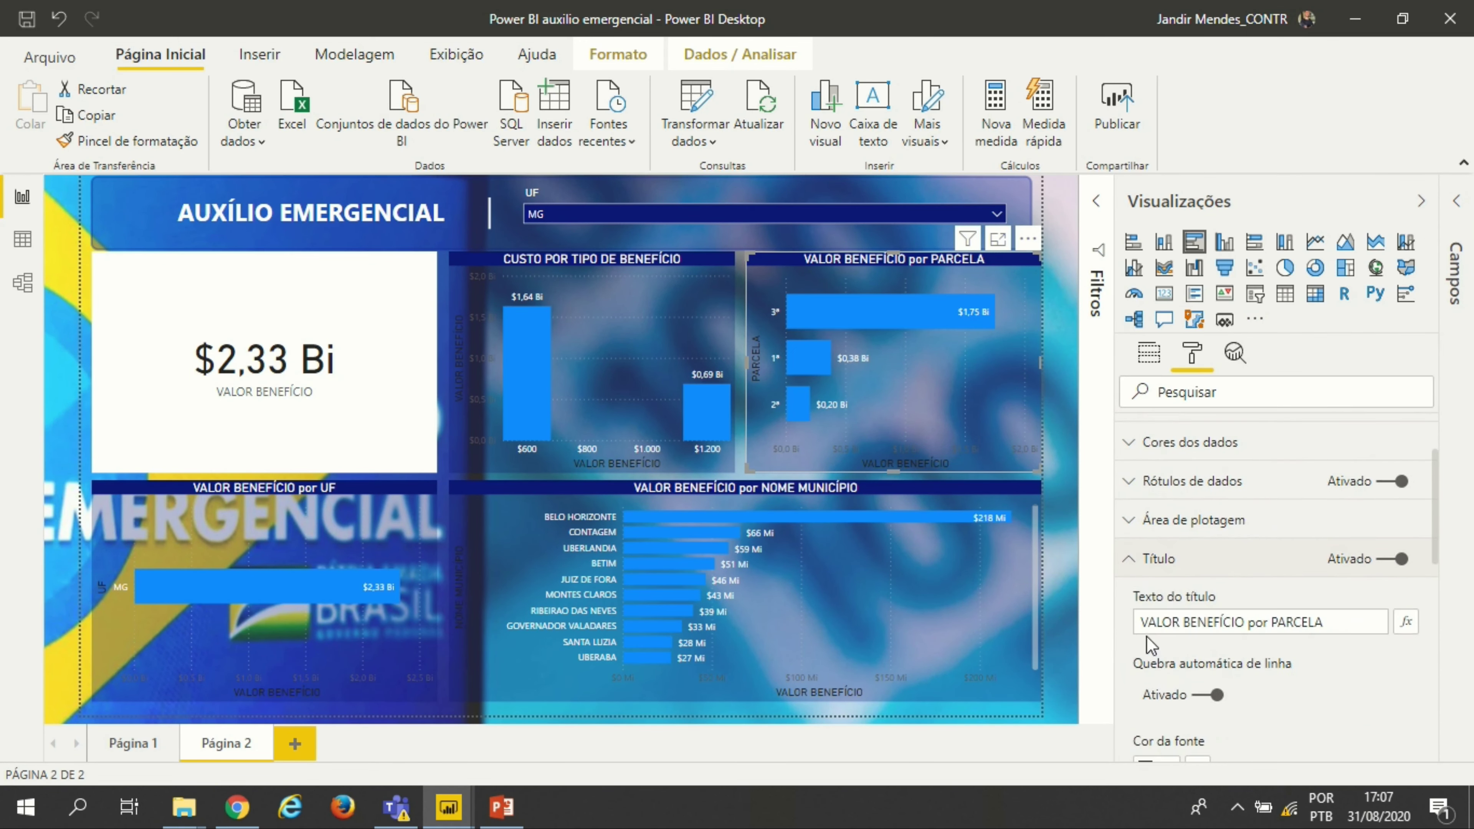
left_click_drag(1142, 626, 1429, 653)
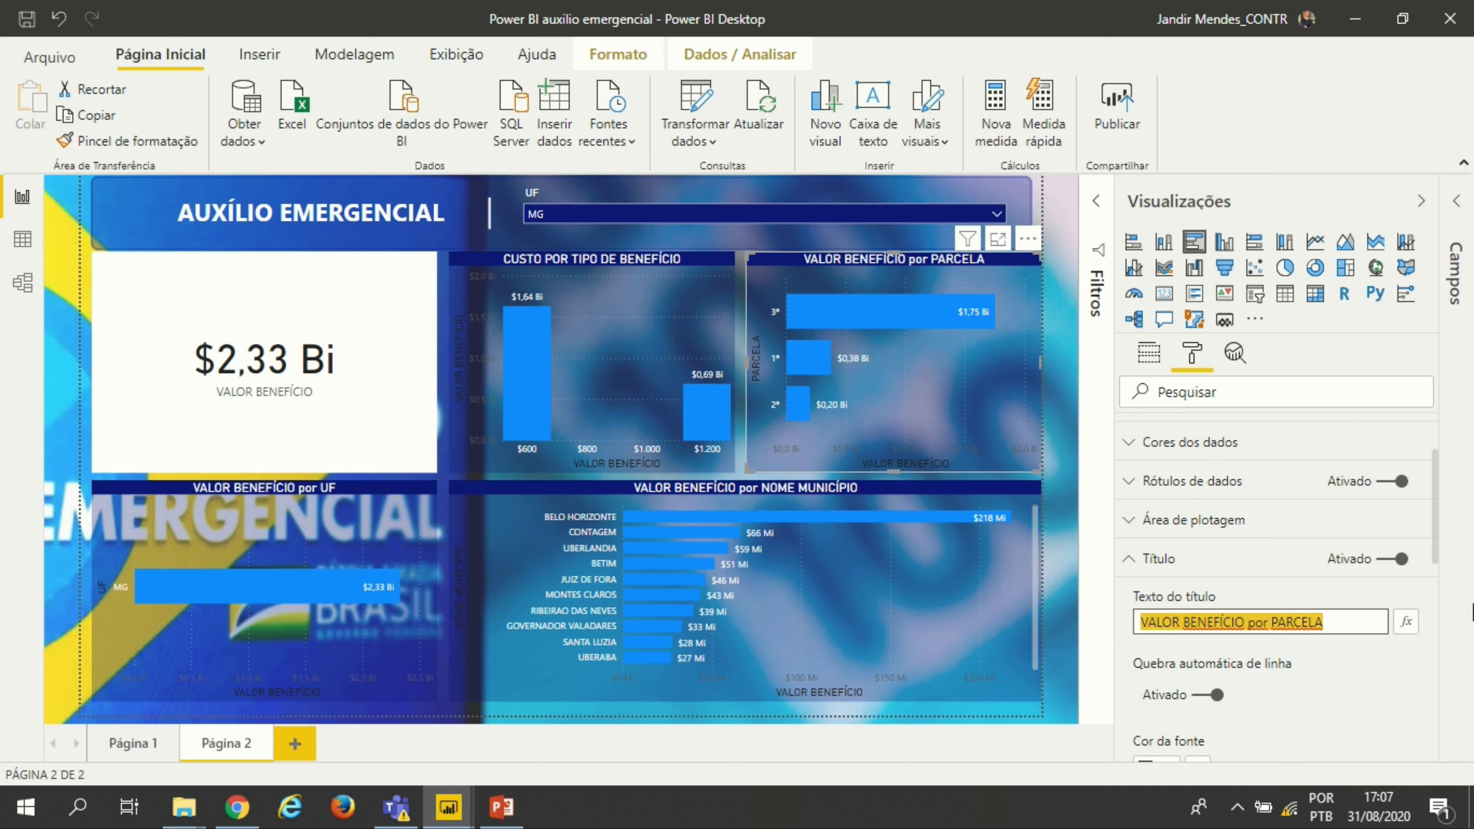
type("cuSTO POR TIPO DE PARC")
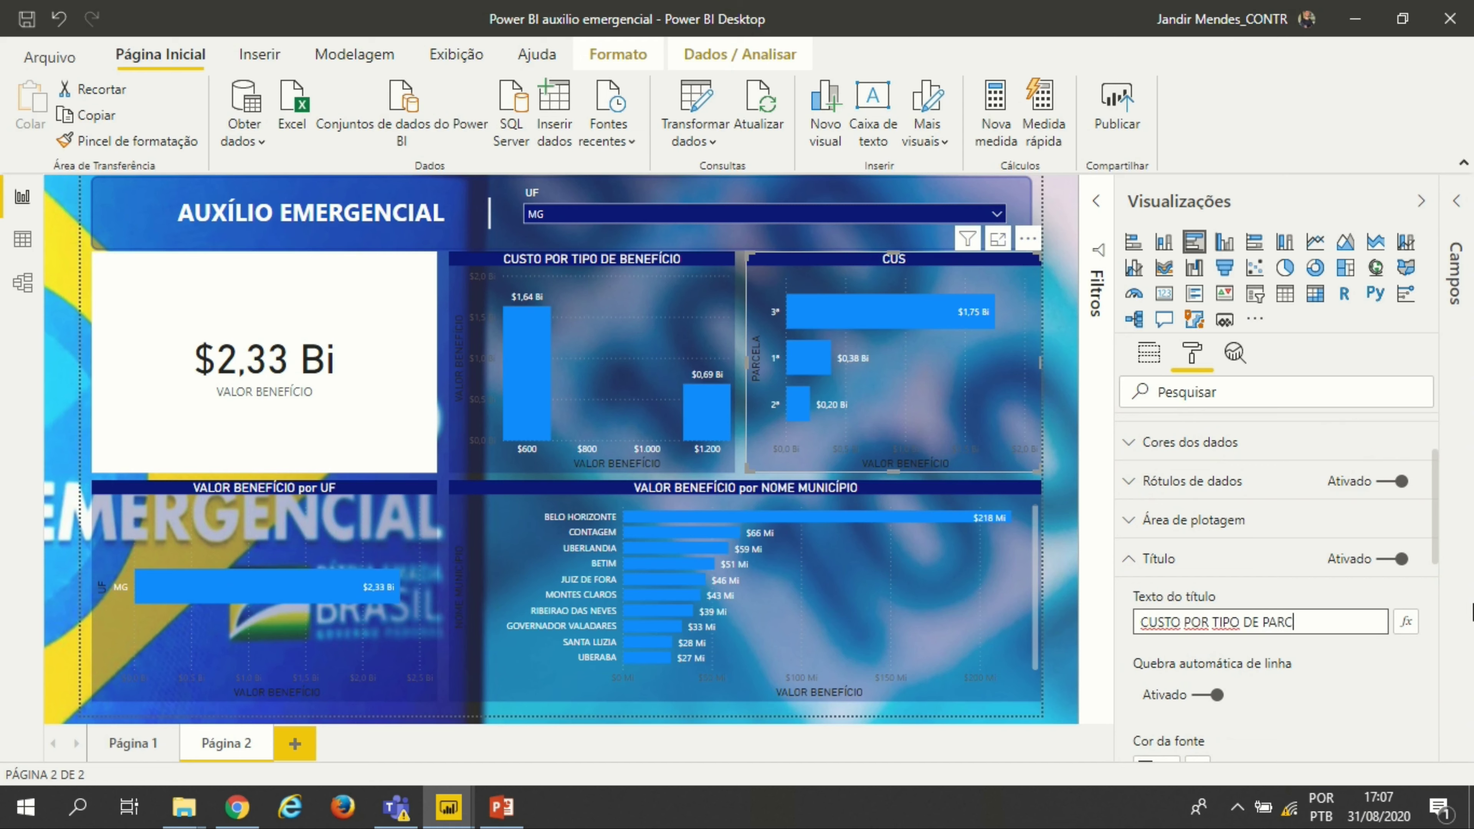
type("ELA")
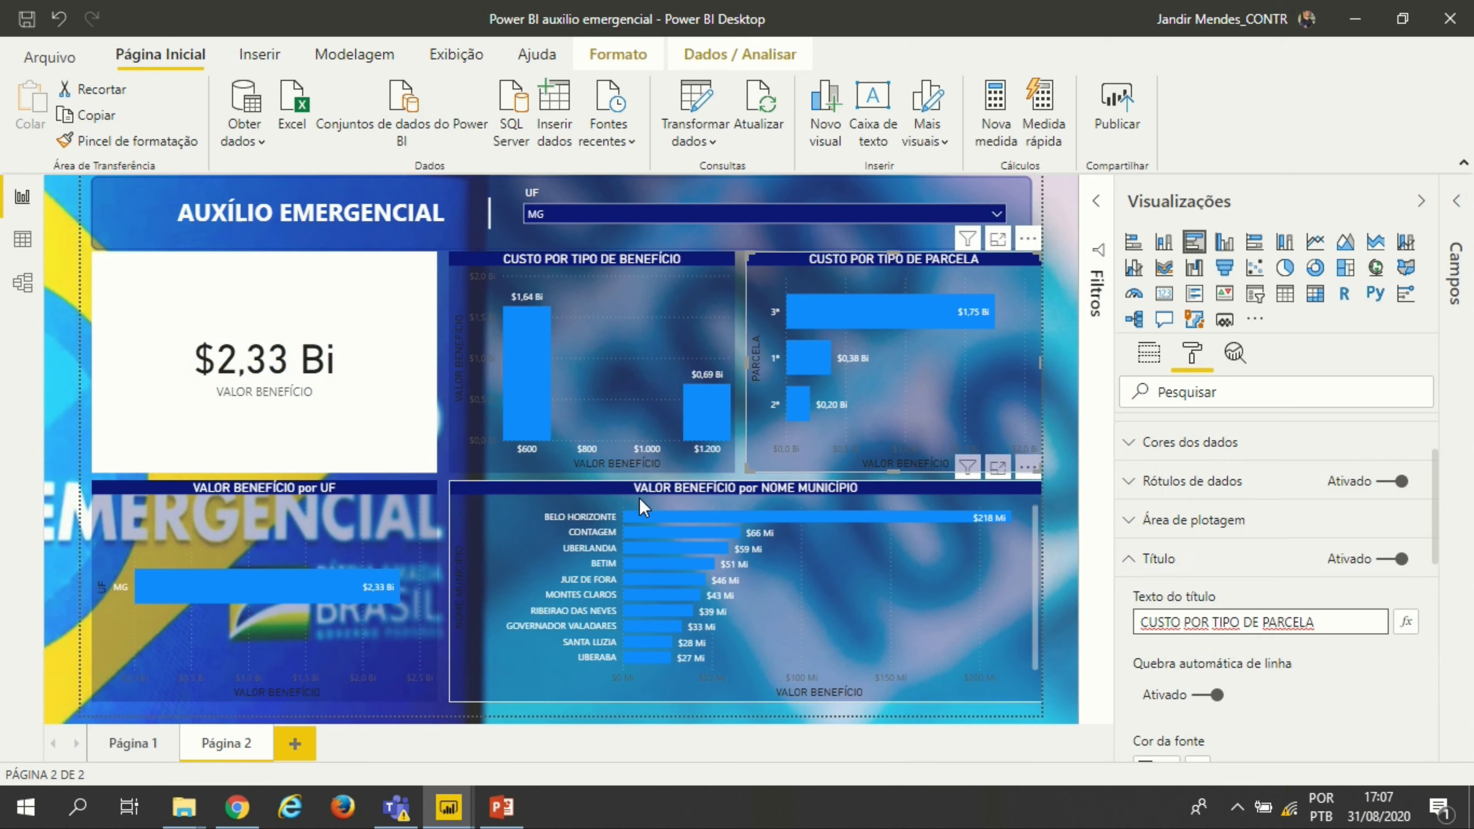
Step: Change the title of the VALOR BENEFÍCIO por UF bar chart to "CUSTO POR UF"
left_click(355, 498)
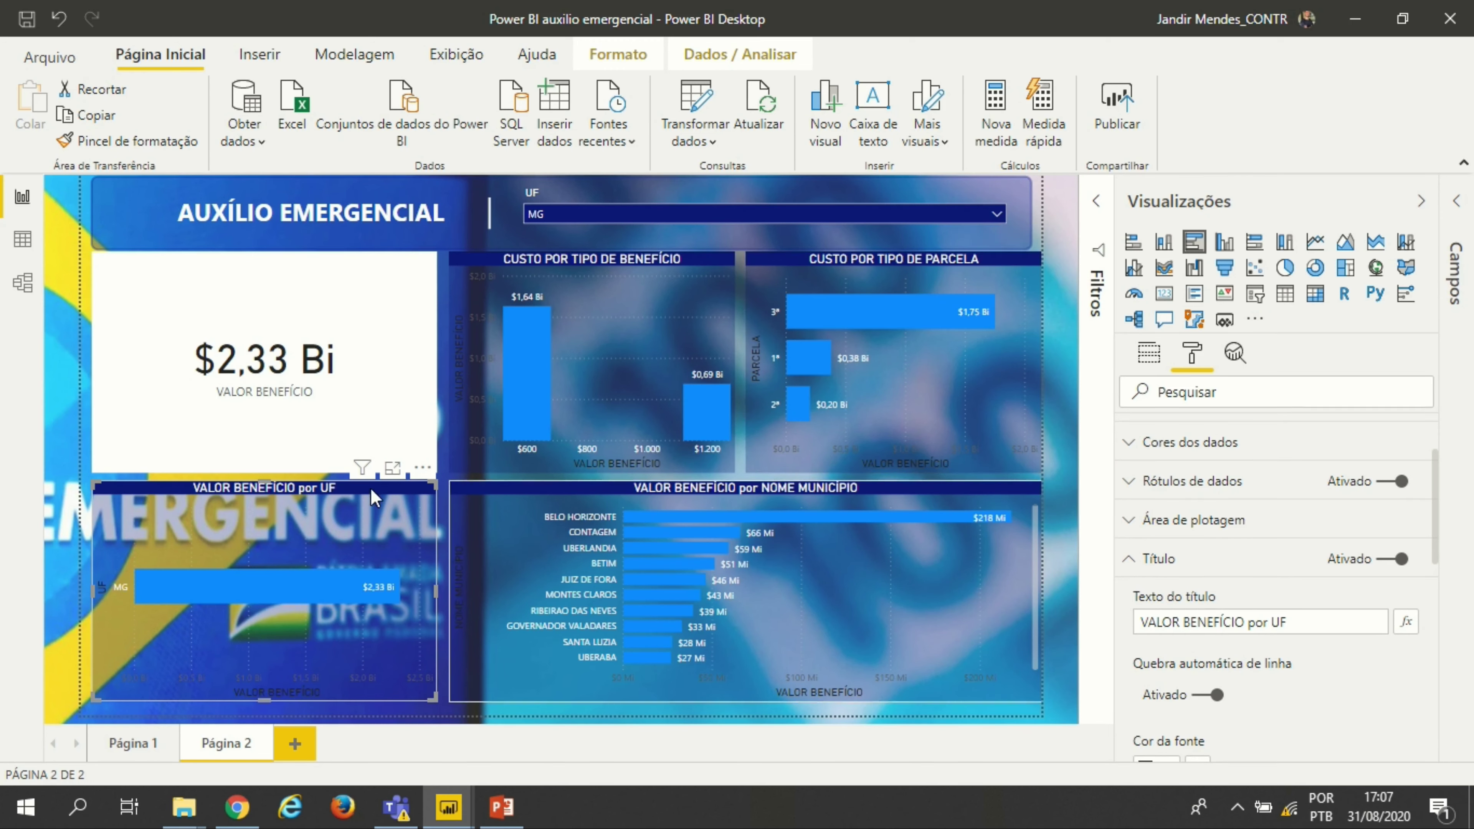
left_click(1289, 636)
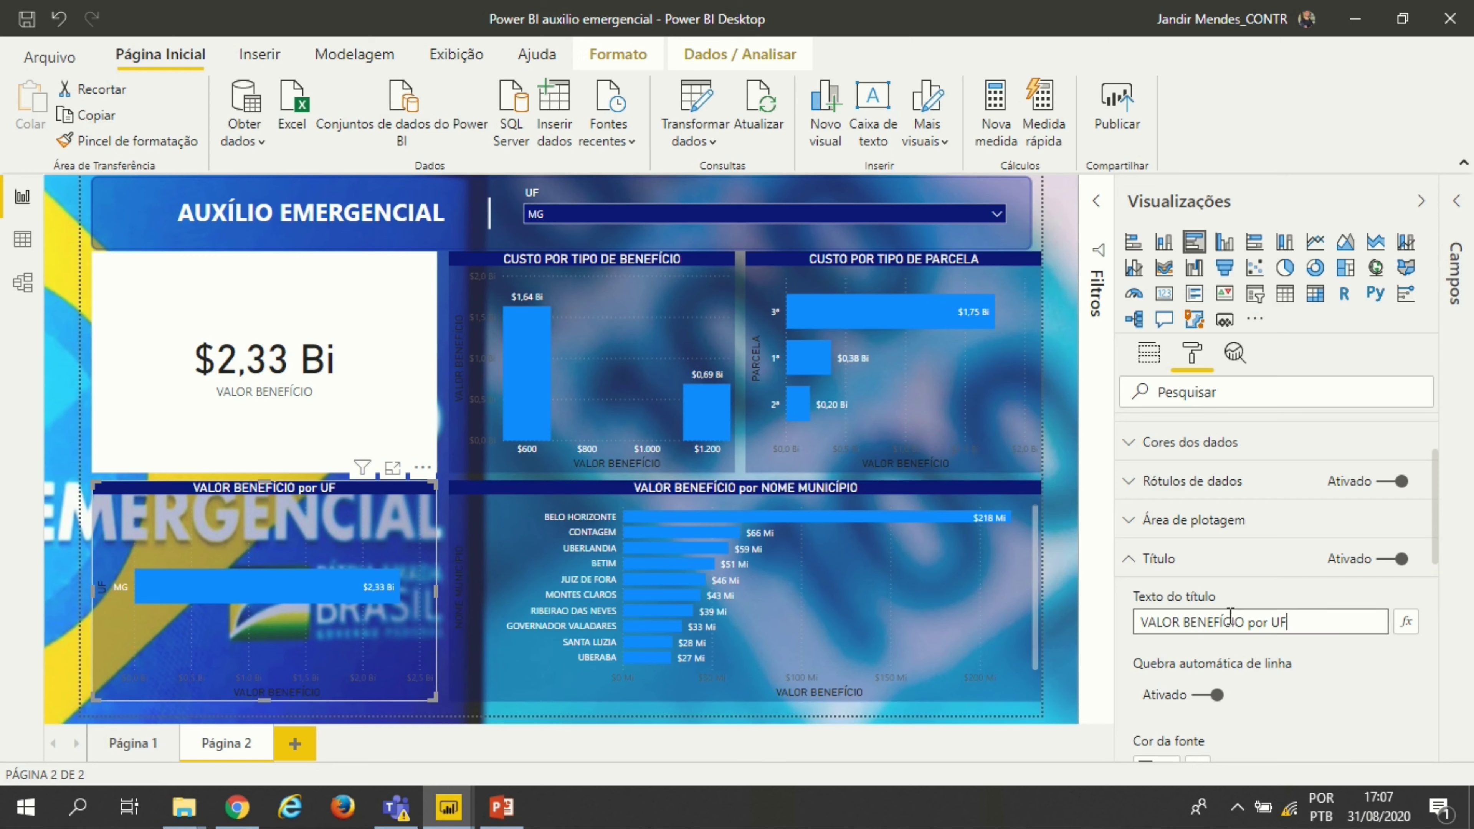
key("ctrl+a")
type("CUSTO ")
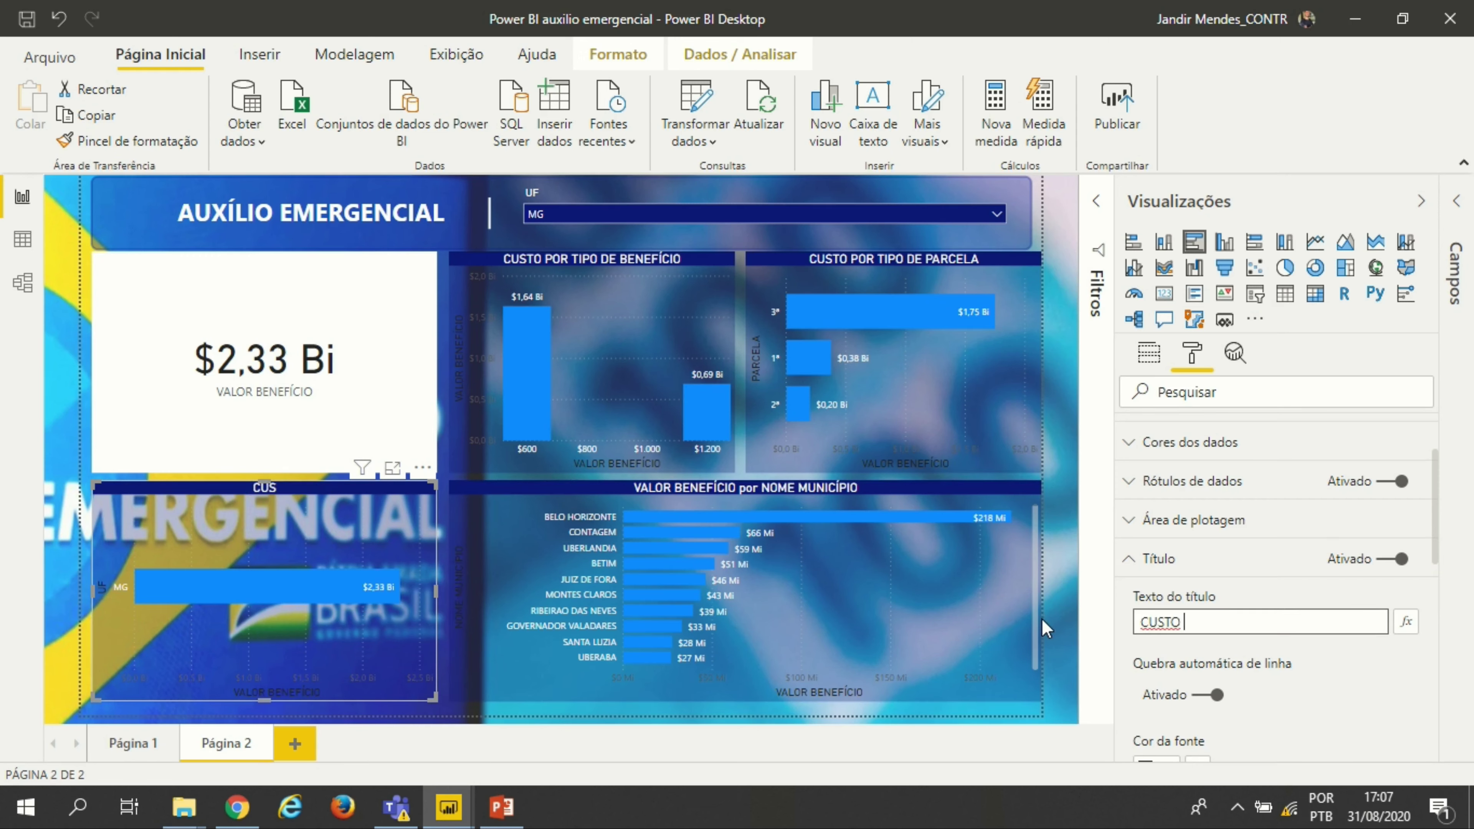
type("POR UF")
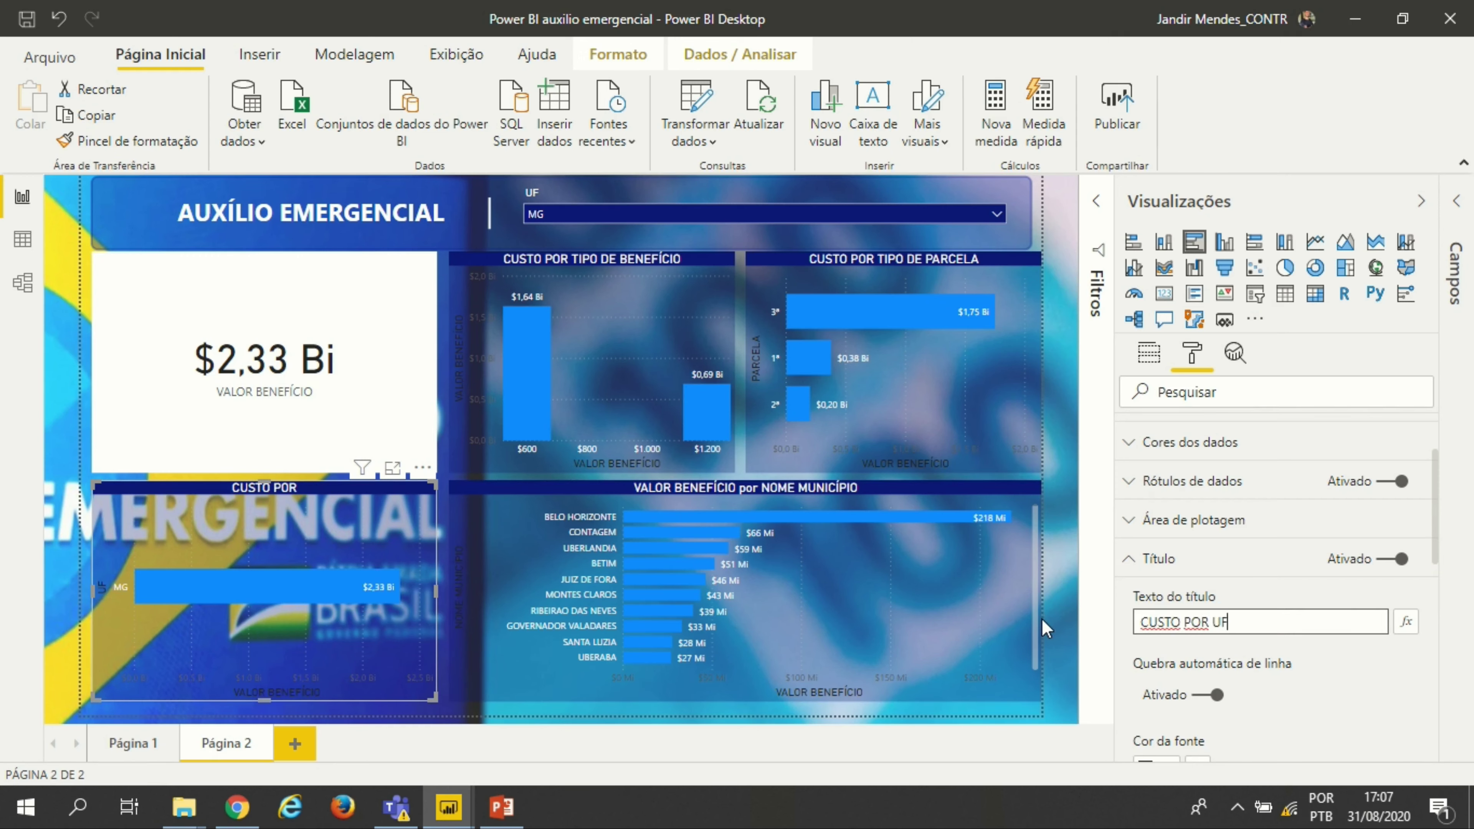
Step: Change the title of the VALOR BENEFÍCIO por NOME MUNICÍPIO bar chart to "CUSTO POR MUNICIPIO"
left_click(630, 499)
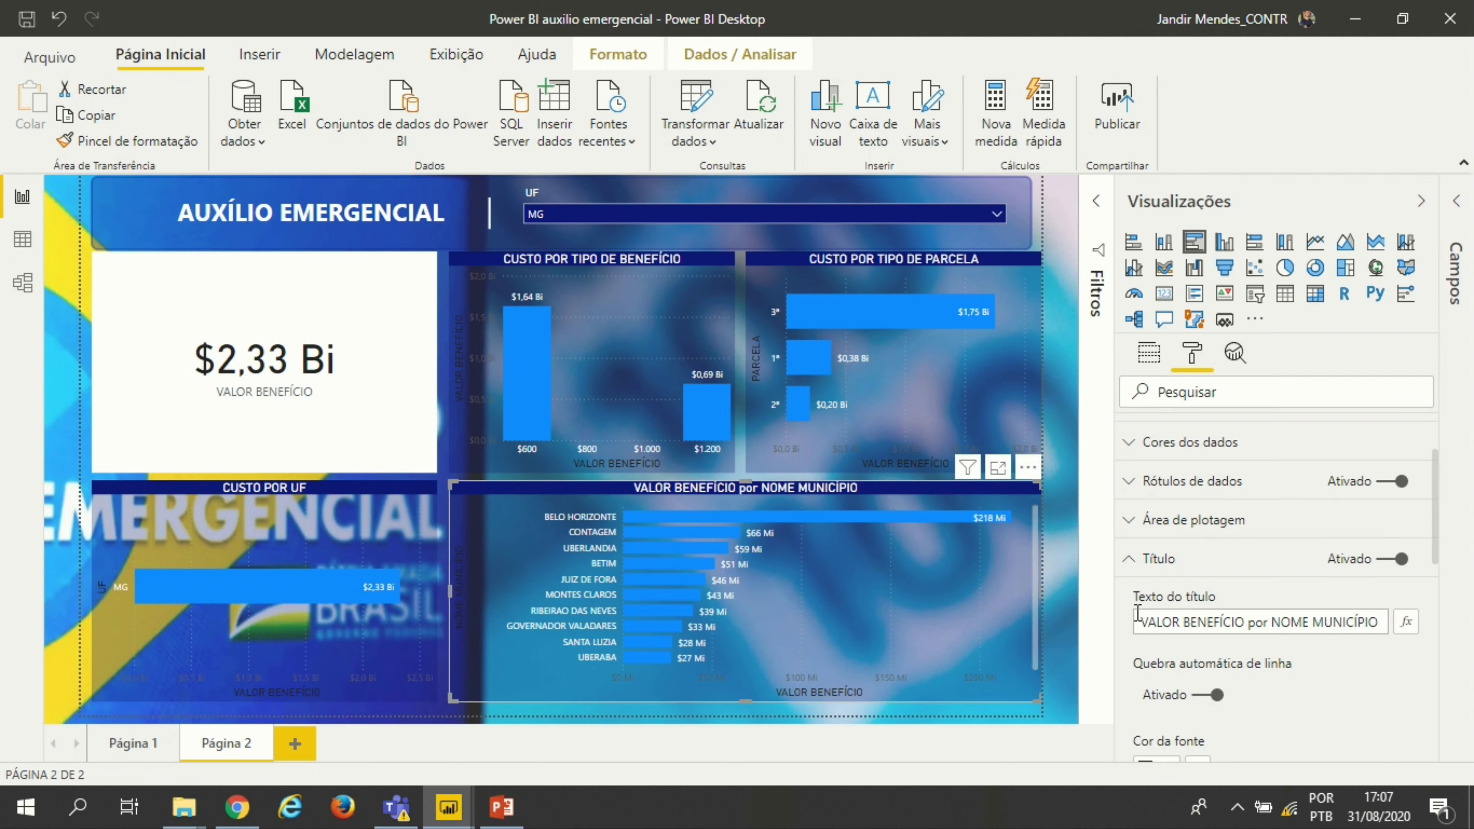
triple_click(1159, 620)
type("CUSTO ")
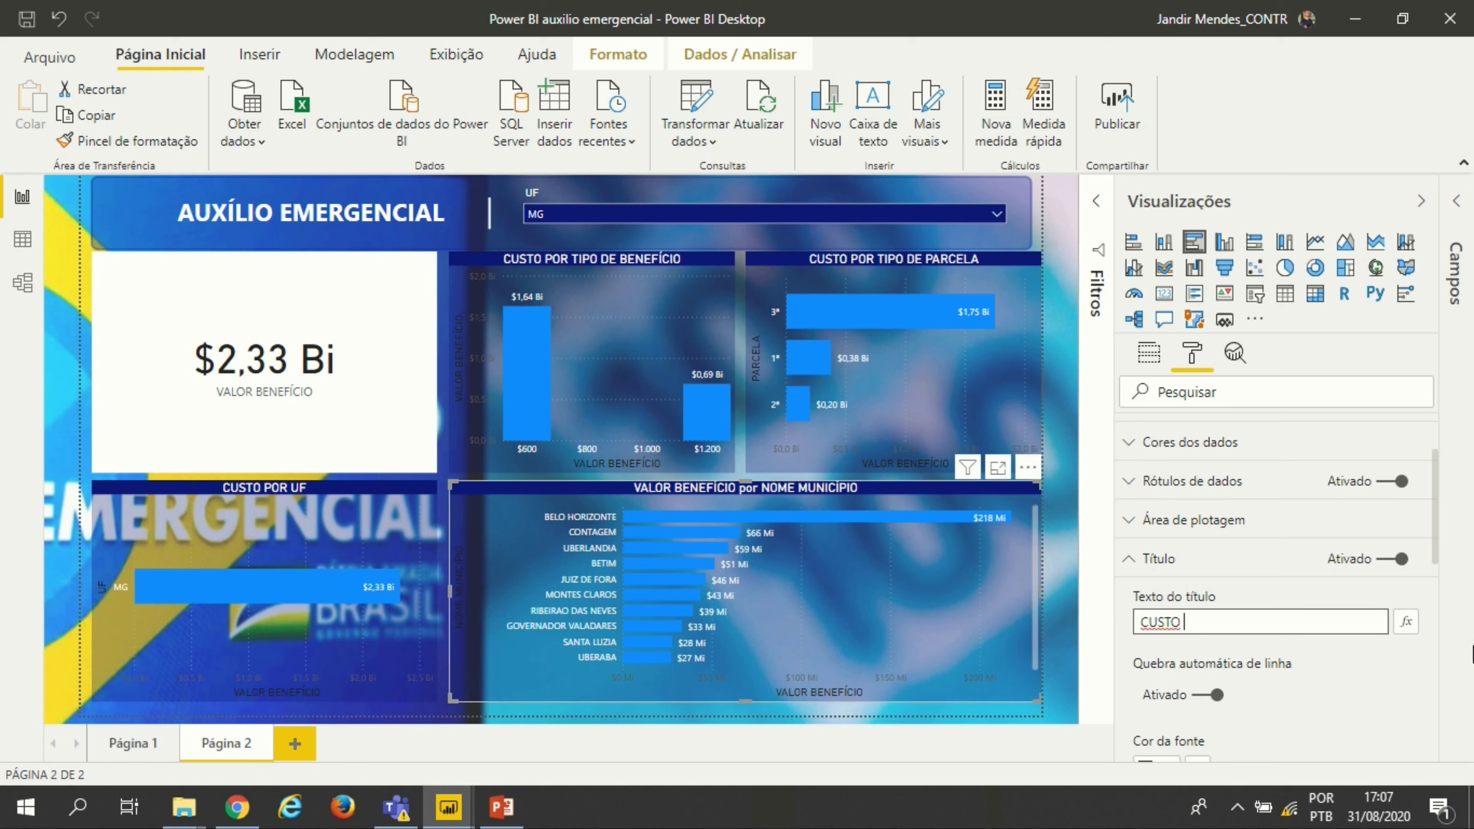
type("POR MUNICIPIO")
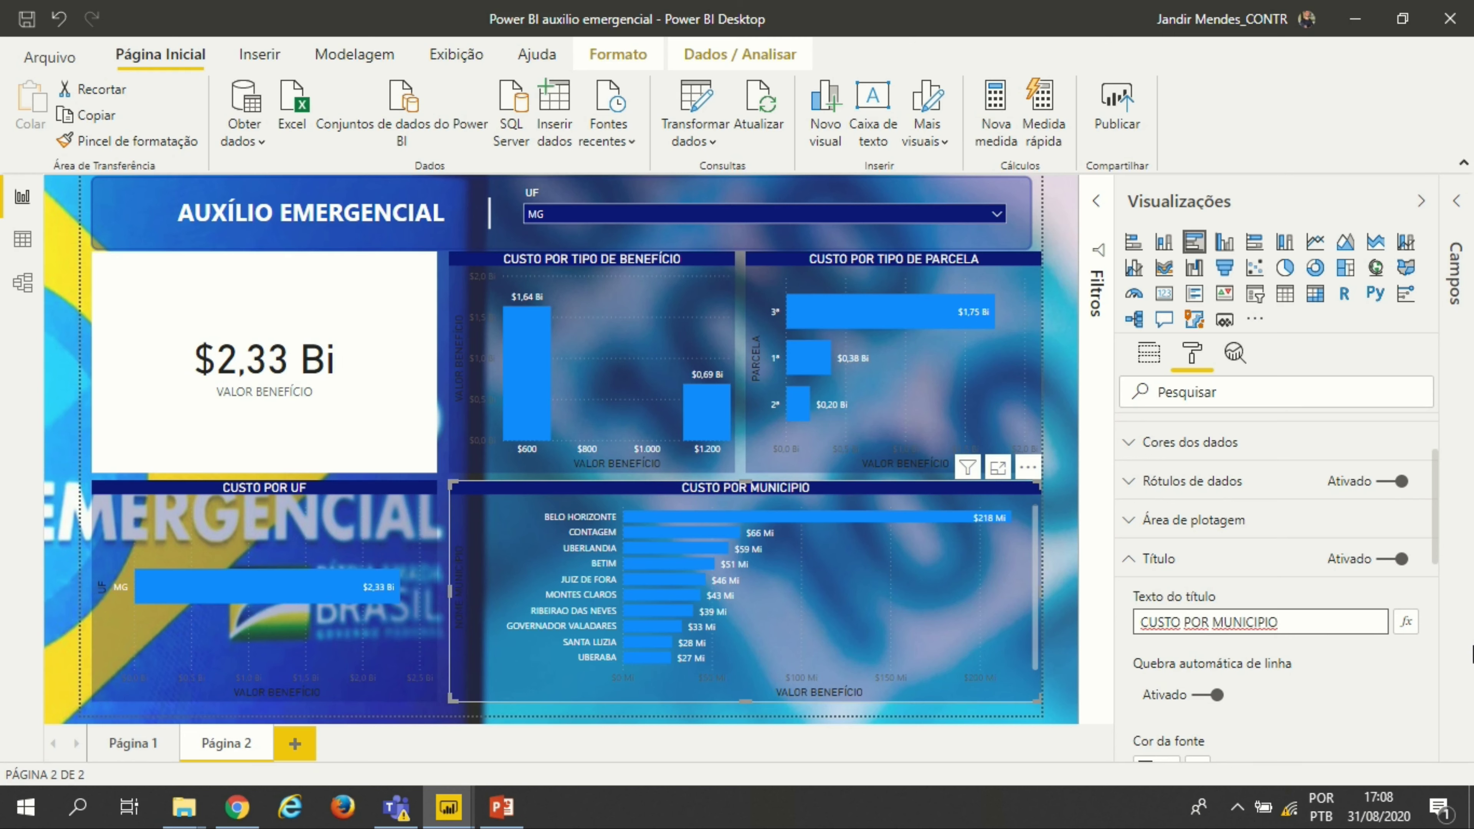
left_click(1066, 419)
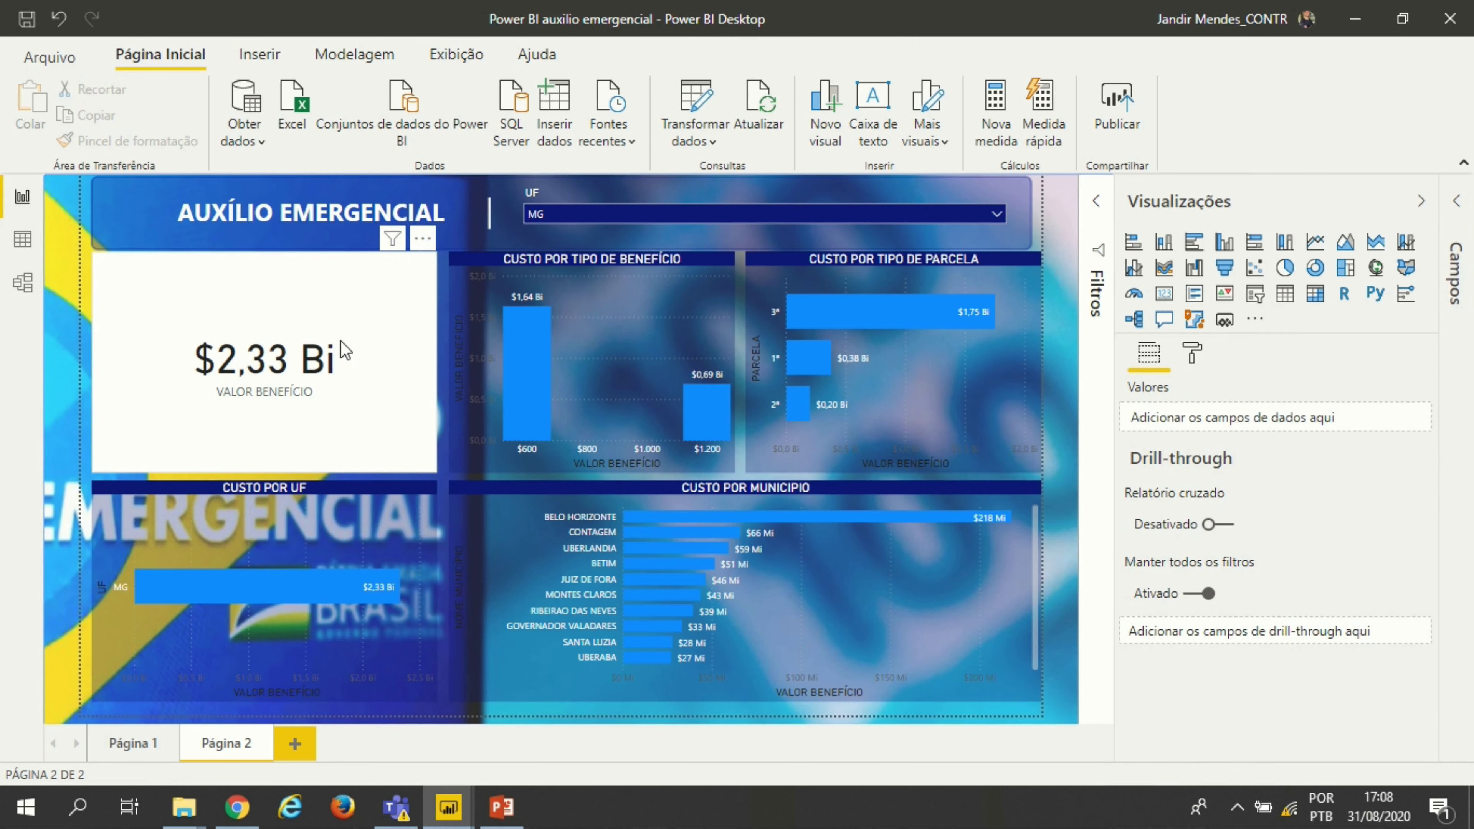
Step: Give the benefit value card a dark navy blue background with 71% transparency
left_click(326, 323)
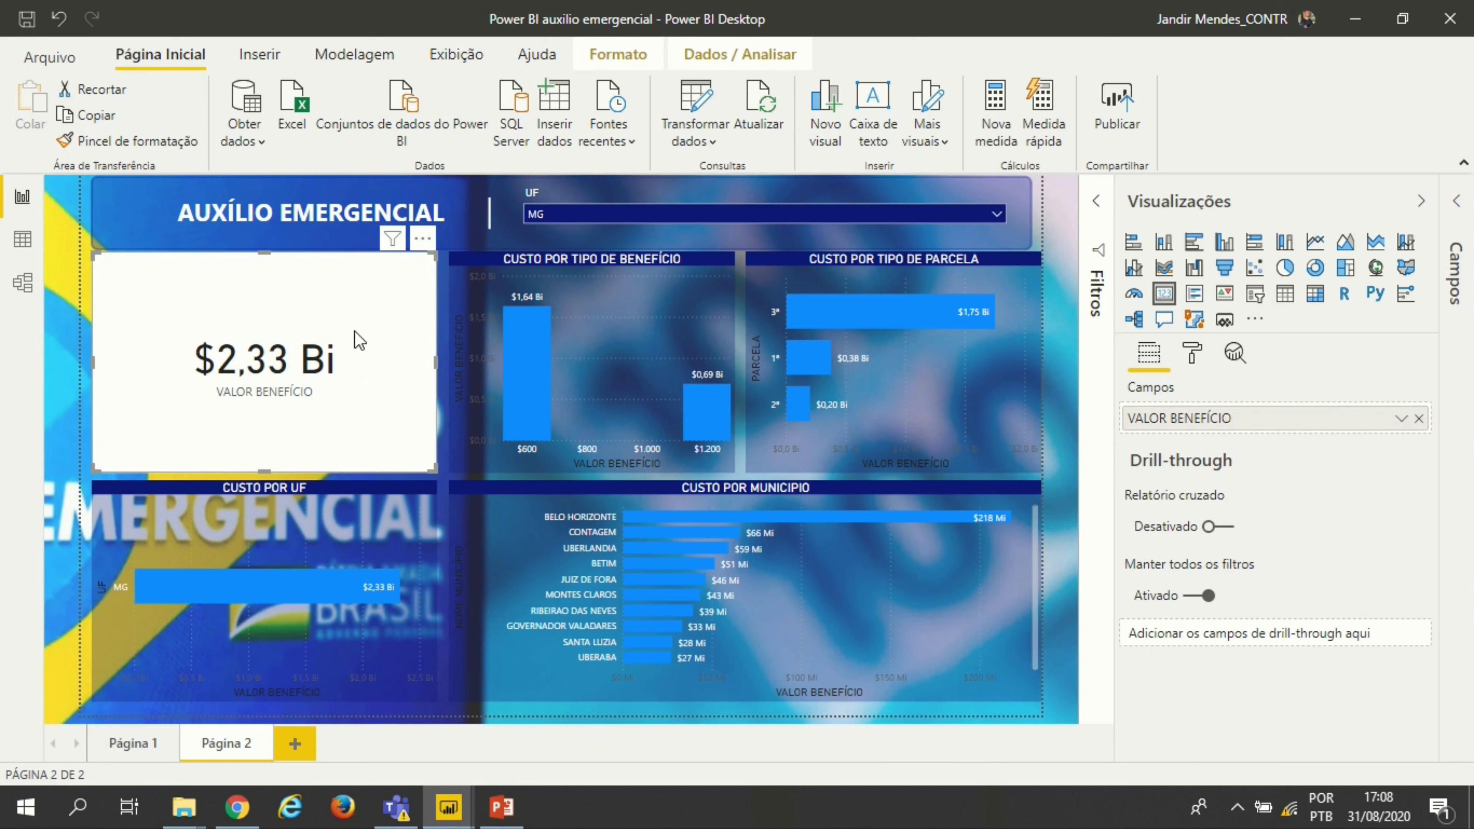
left_click(1190, 354)
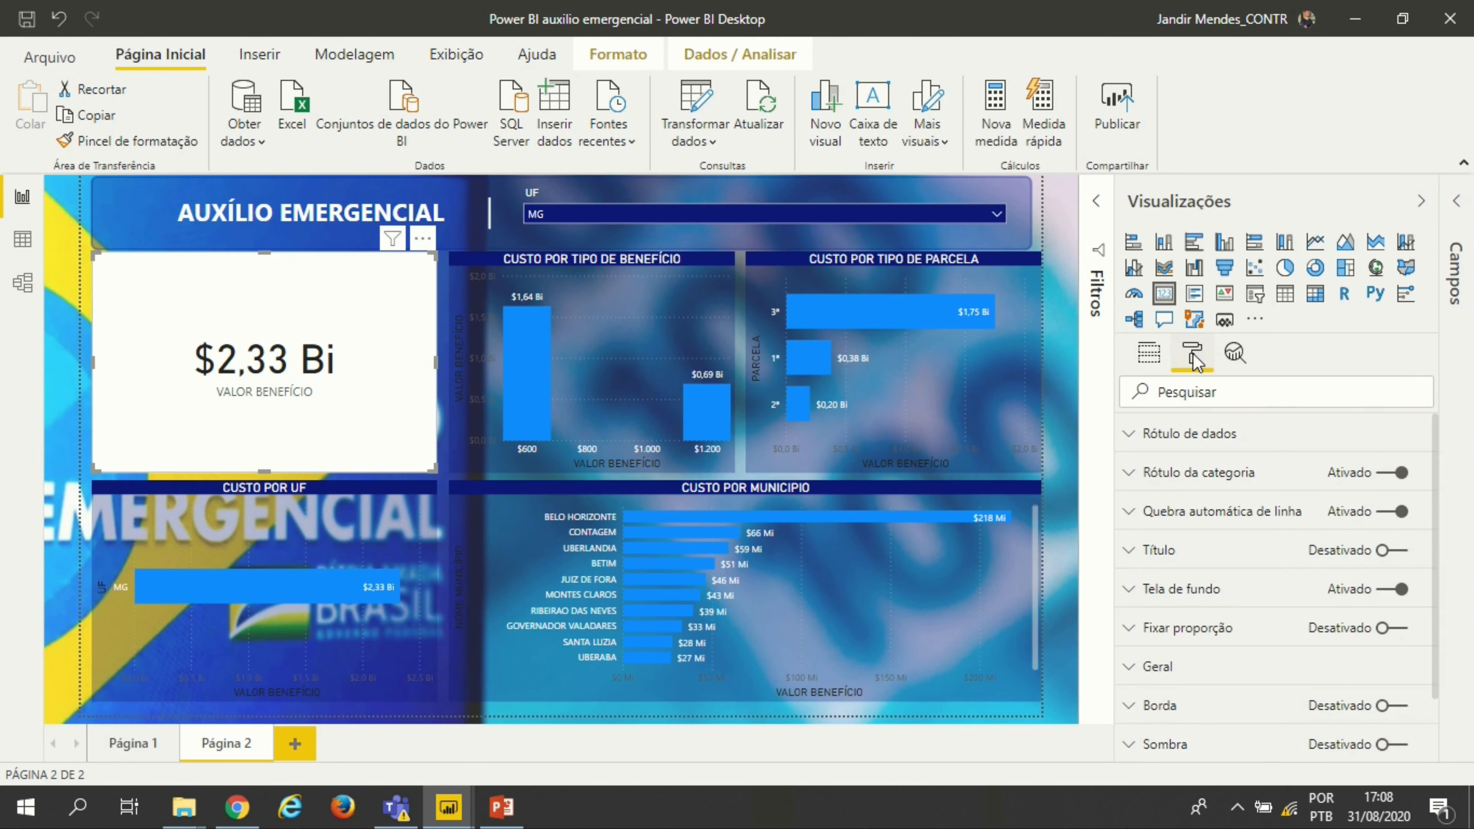
left_click(1191, 603)
scroll(1175, 566, "down", 3)
scroll(1175, 565, "up", 1)
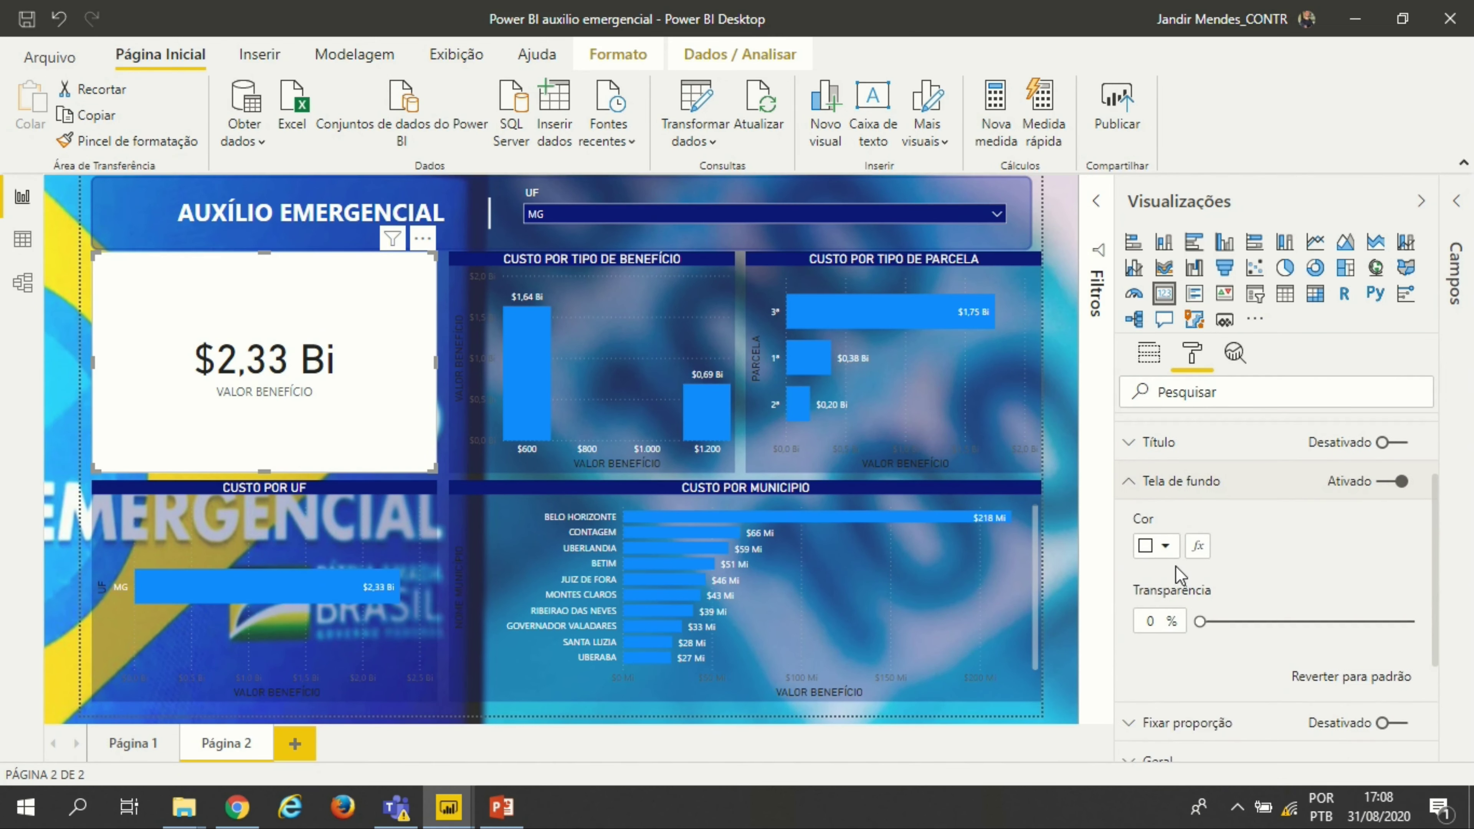
left_click(1163, 551)
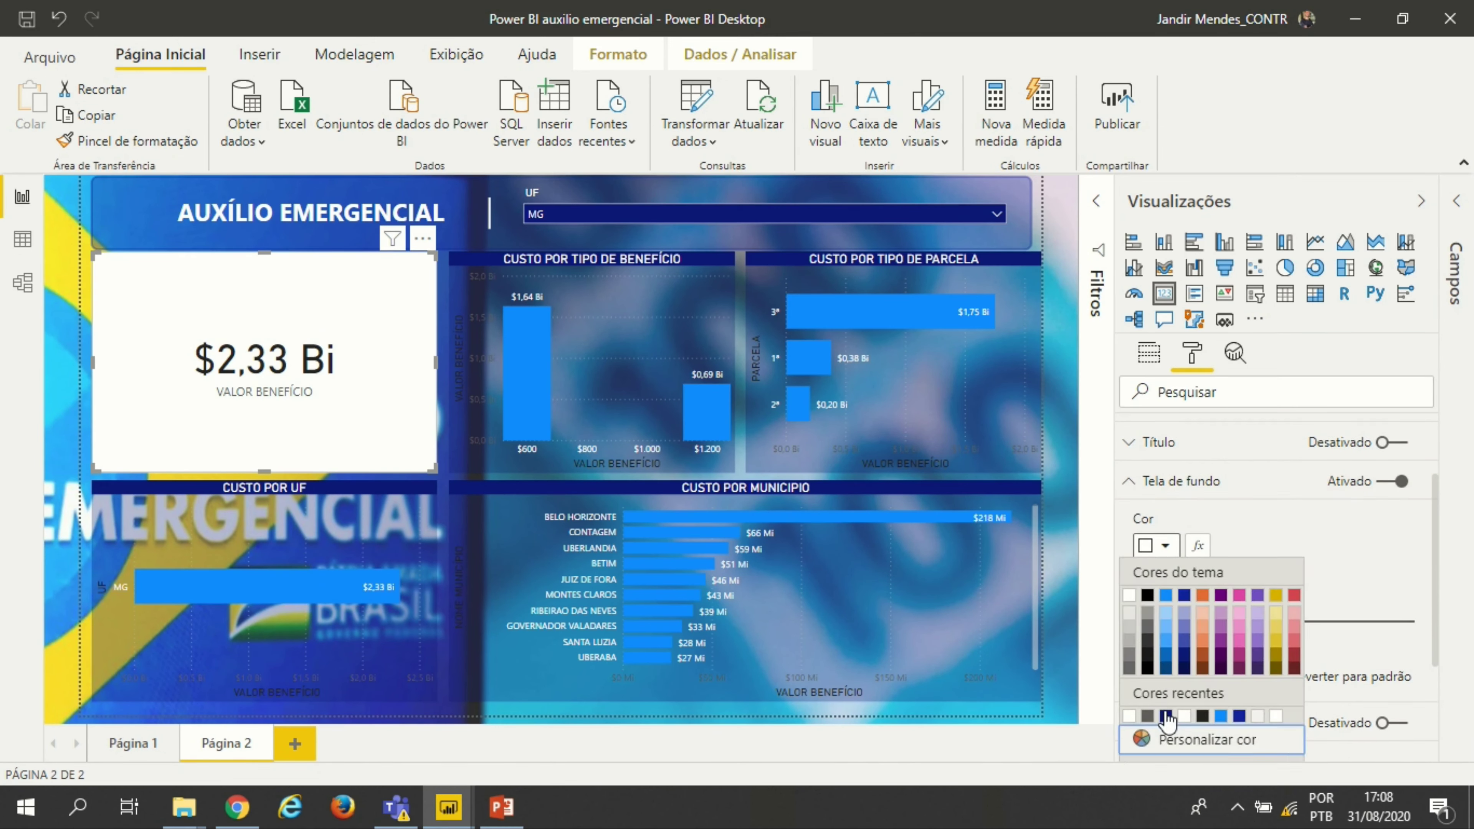
left_click(1167, 717)
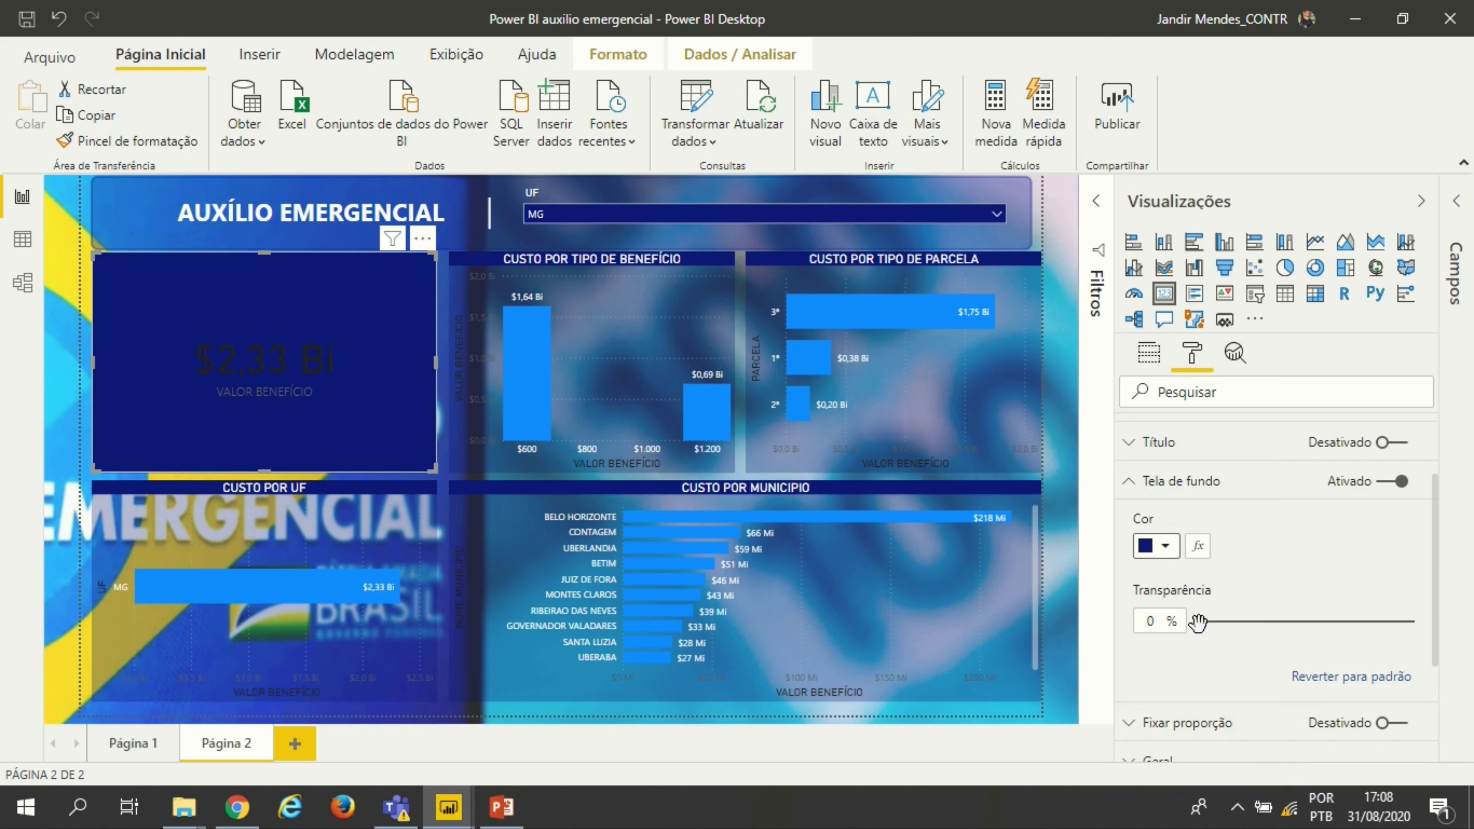
left_click_drag(1198, 621, 1351, 631)
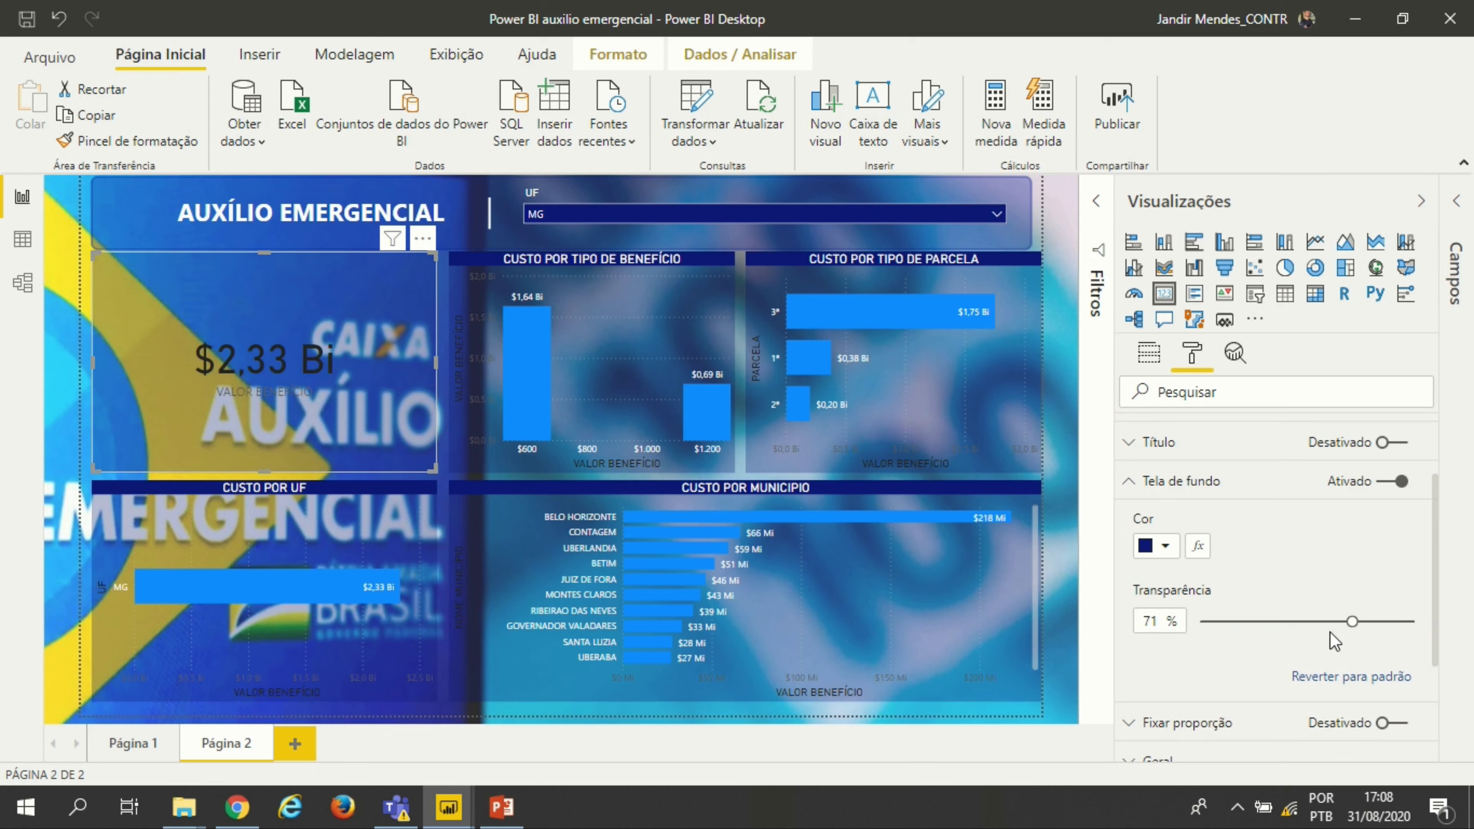
left_click(1142, 485)
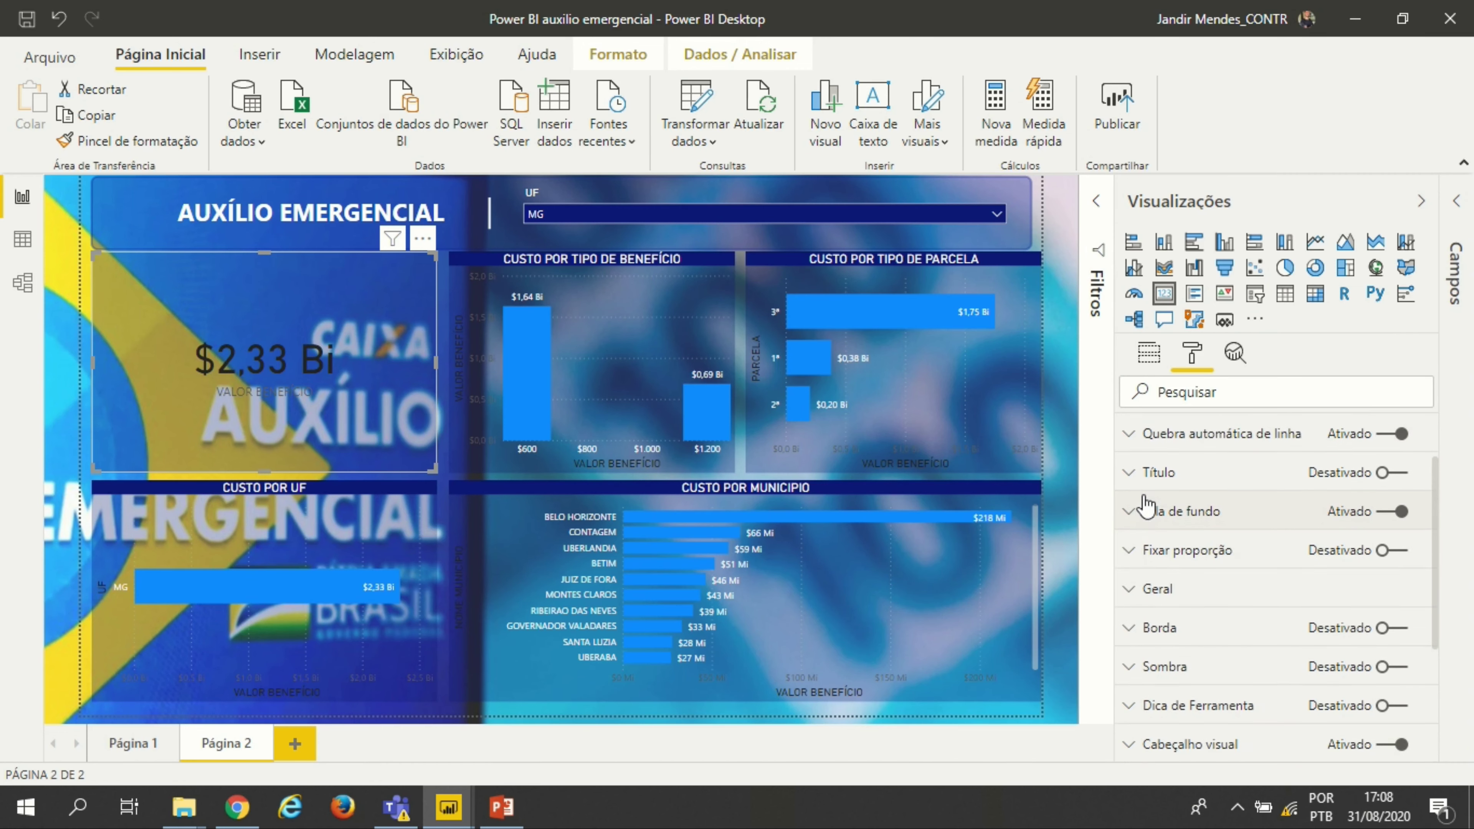
Step: Set the data label colour of the benefit value card to white
left_click(1190, 444)
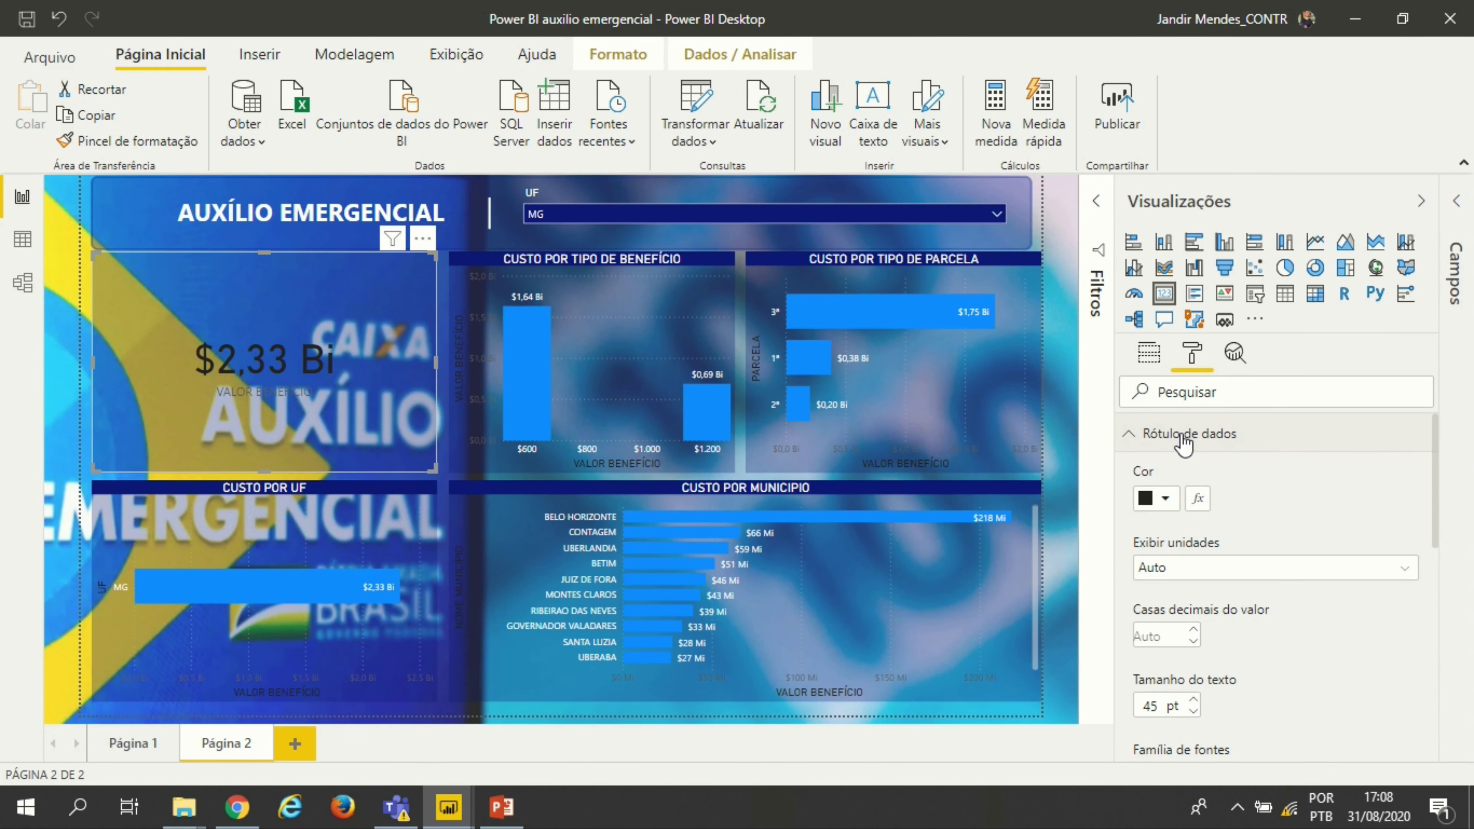
left_click(1172, 443)
left_click(1175, 444)
left_click(1164, 499)
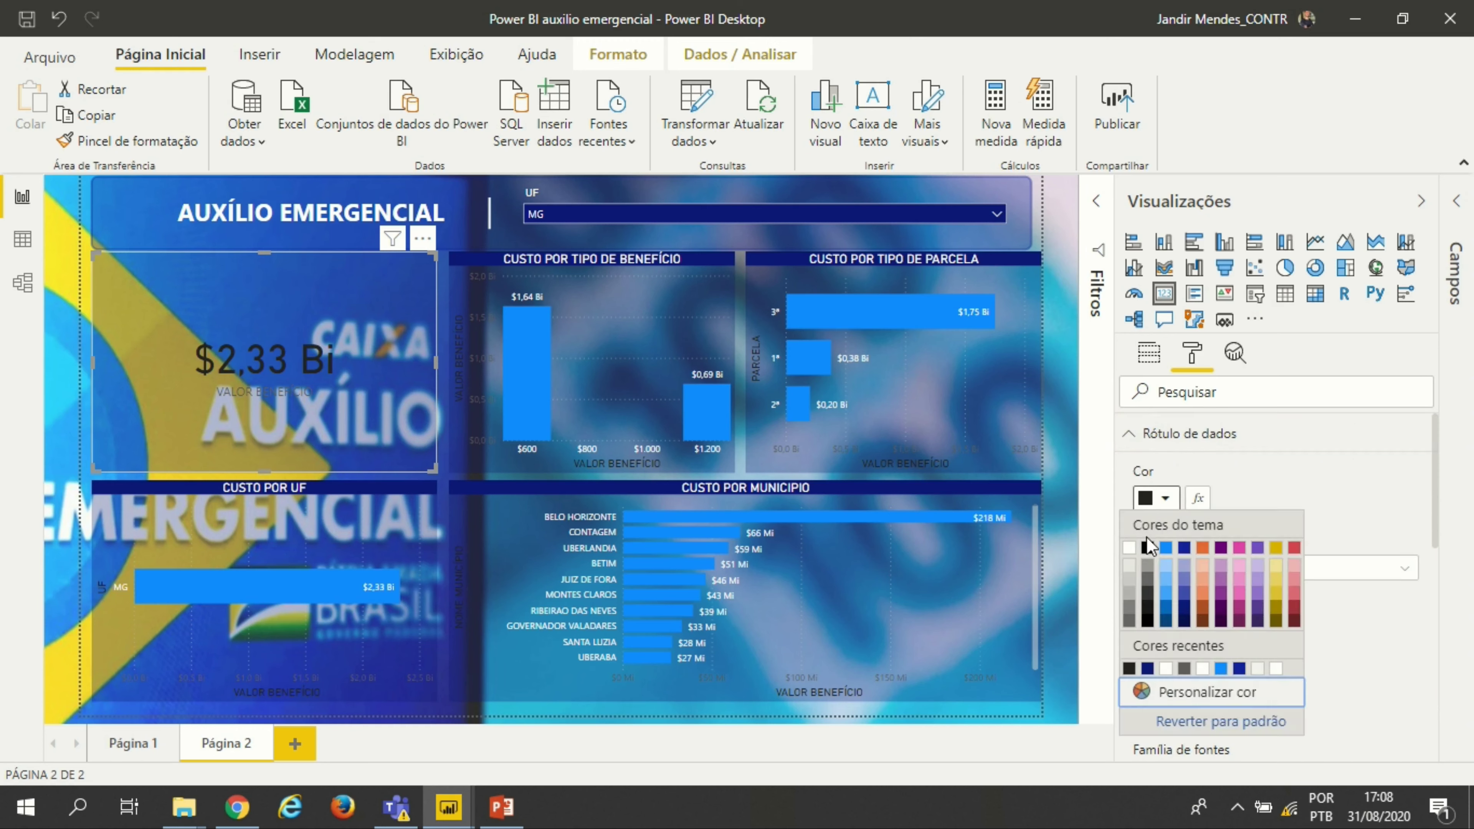
left_click(1128, 549)
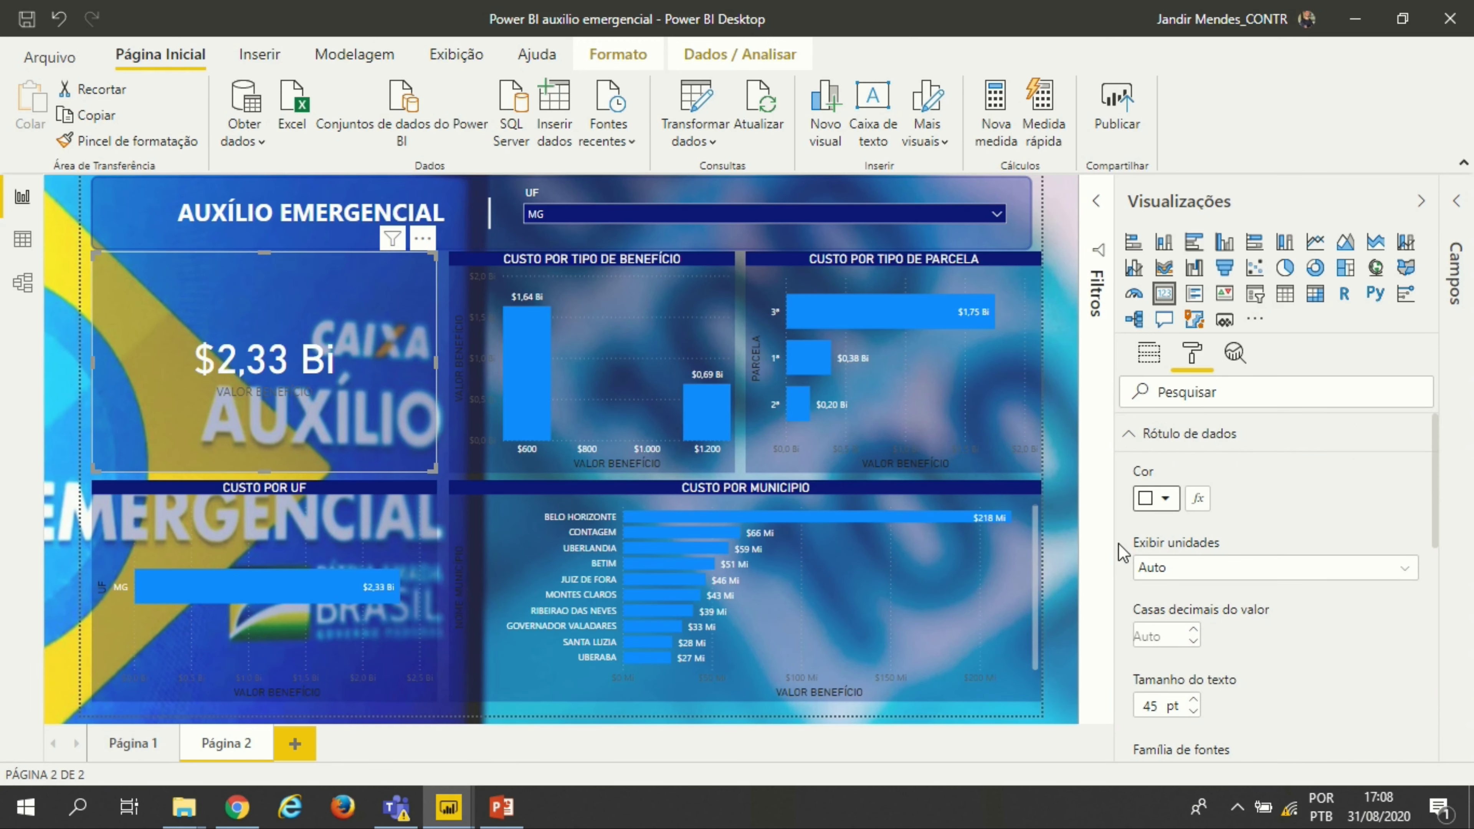
left_click(1183, 448)
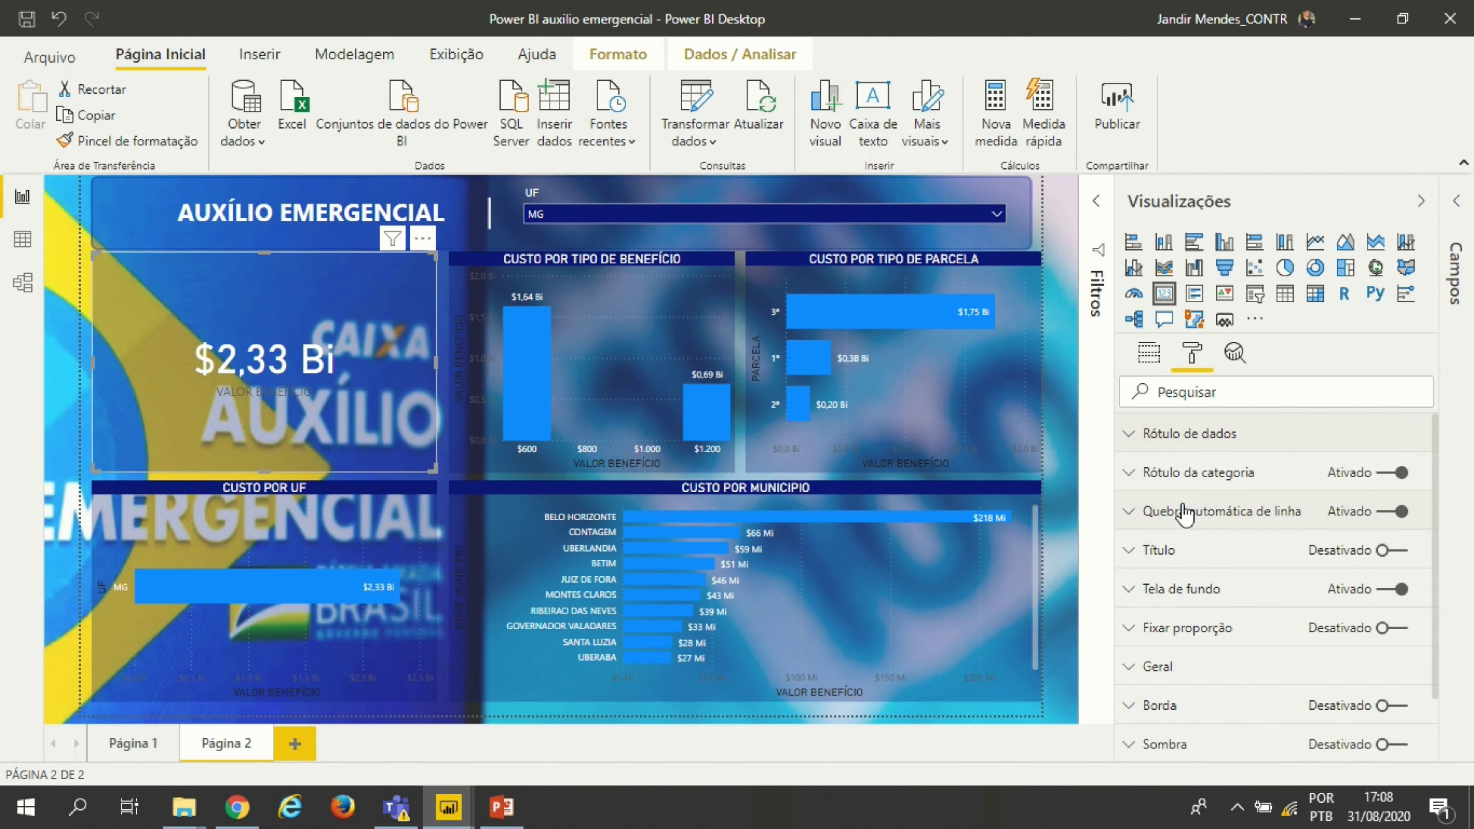
Step: Set the category label colour of the benefit value card to white
left_click(1181, 477)
left_click(1165, 537)
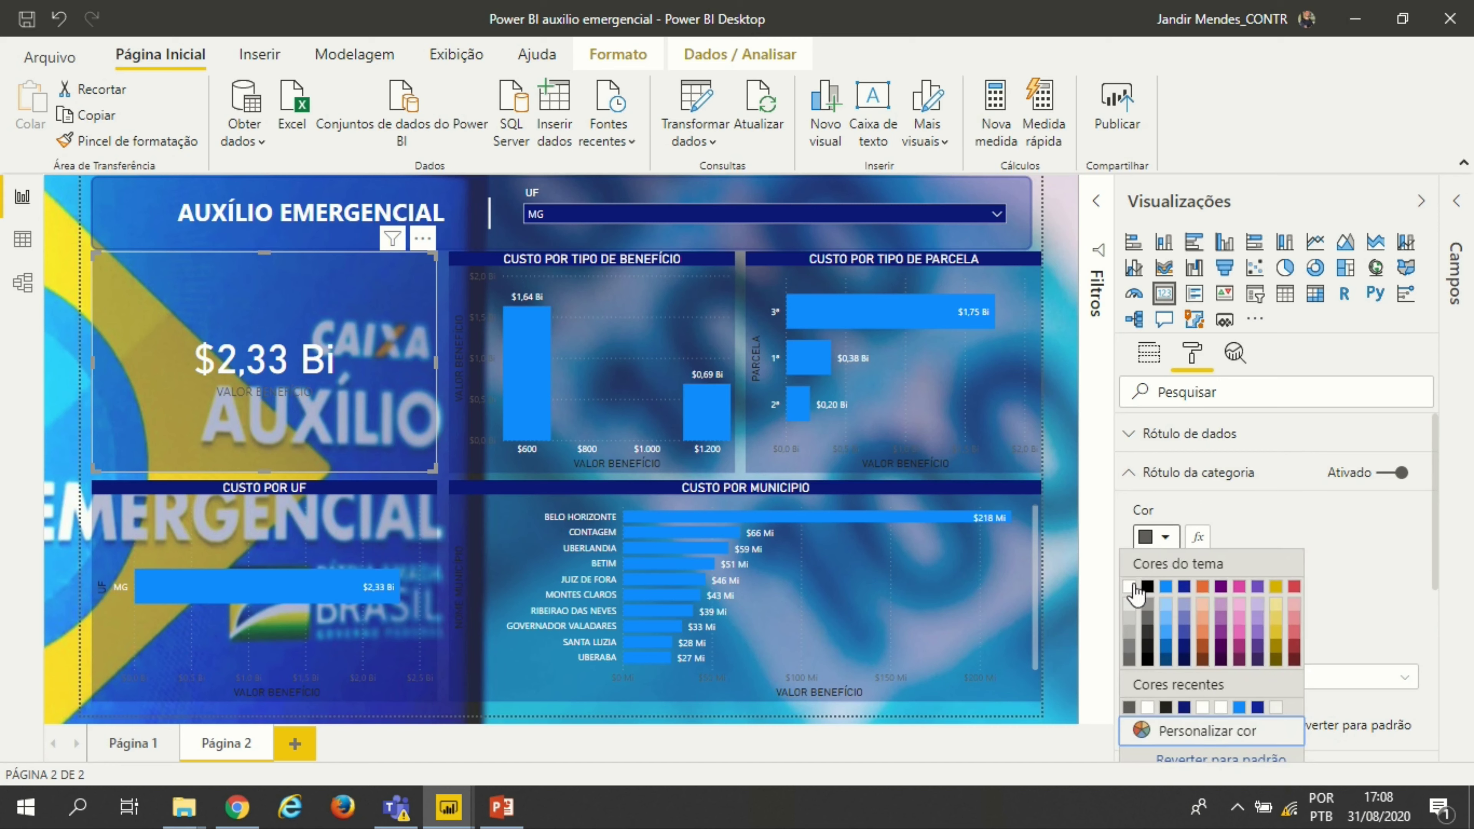
left_click(1130, 587)
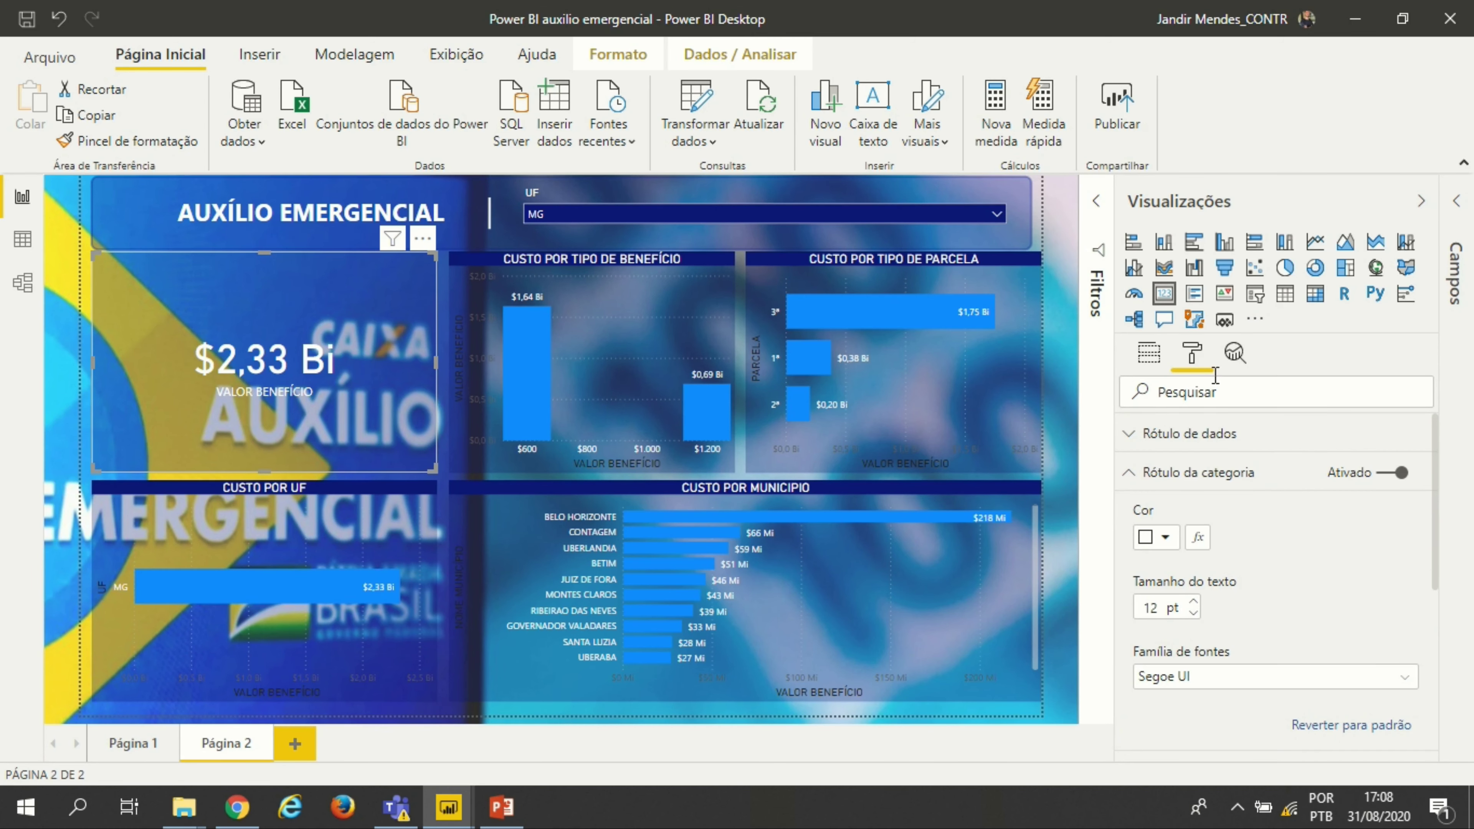
Step: Try to rename the card's VALOR BENEFÍCIO field to "CUSTO TOTAL"
left_click(1150, 357)
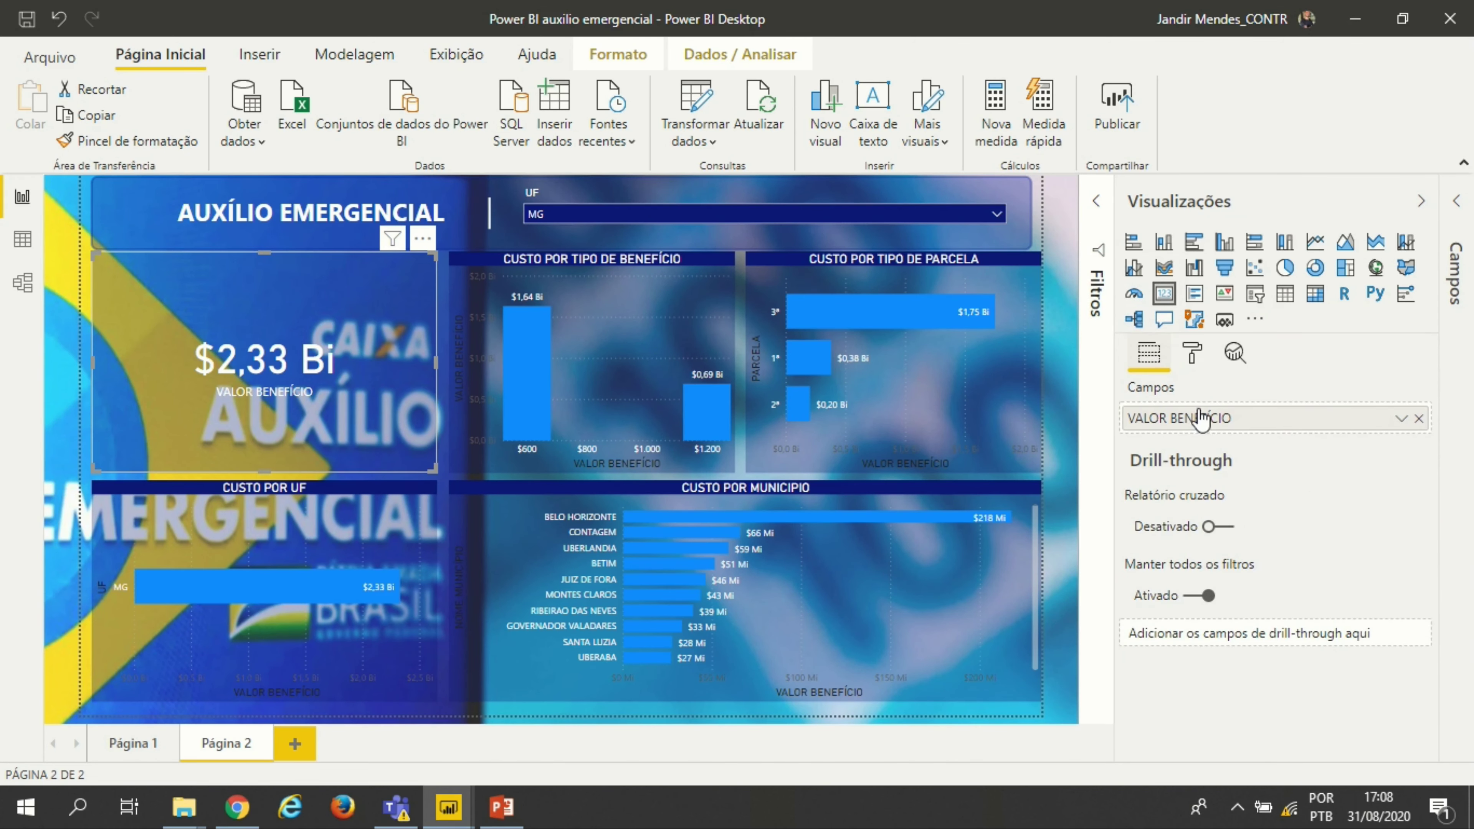
double_click(1231, 417)
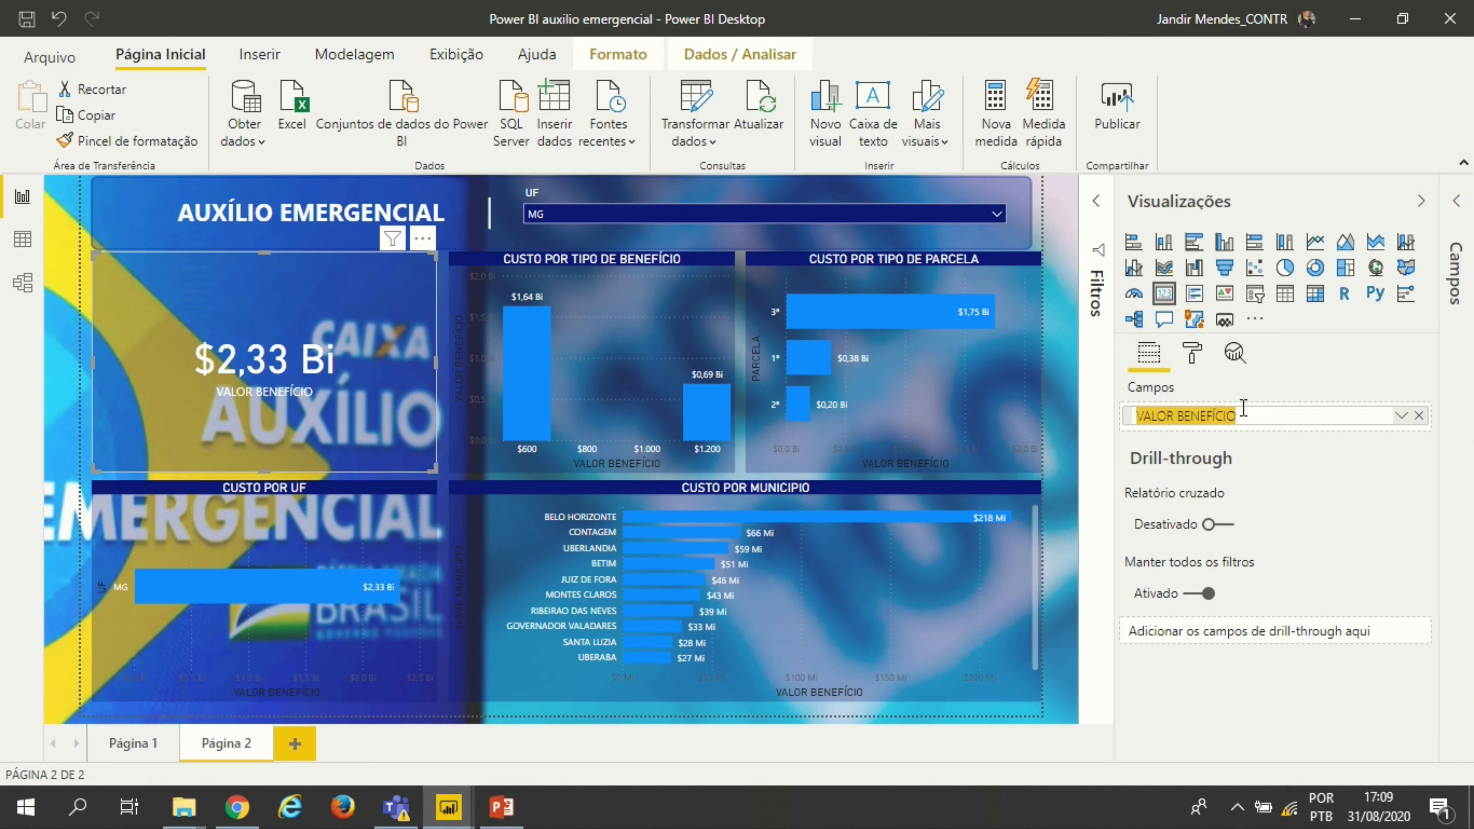
type("CUSTO TOTAL")
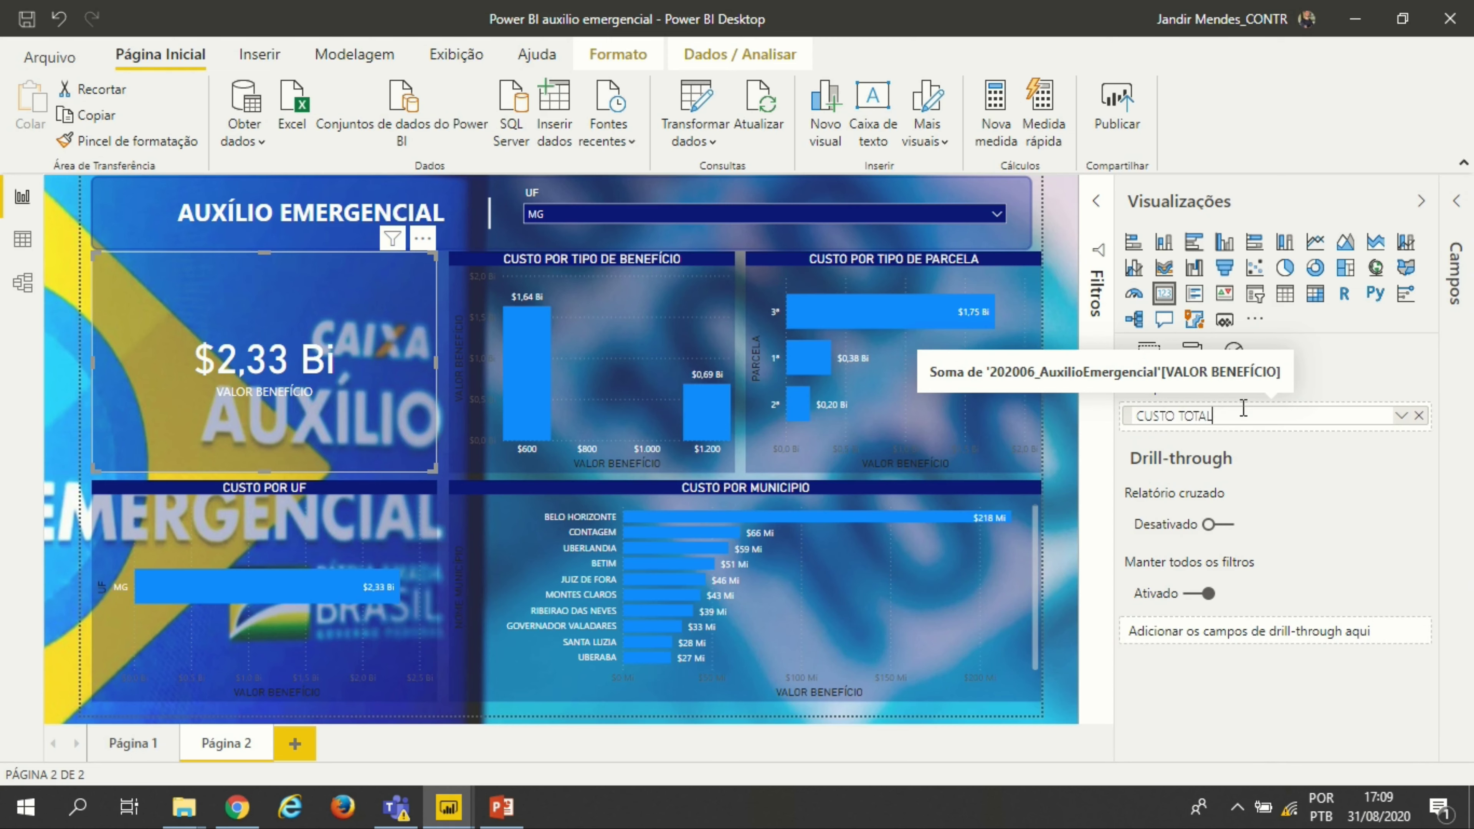
left_click(1066, 456)
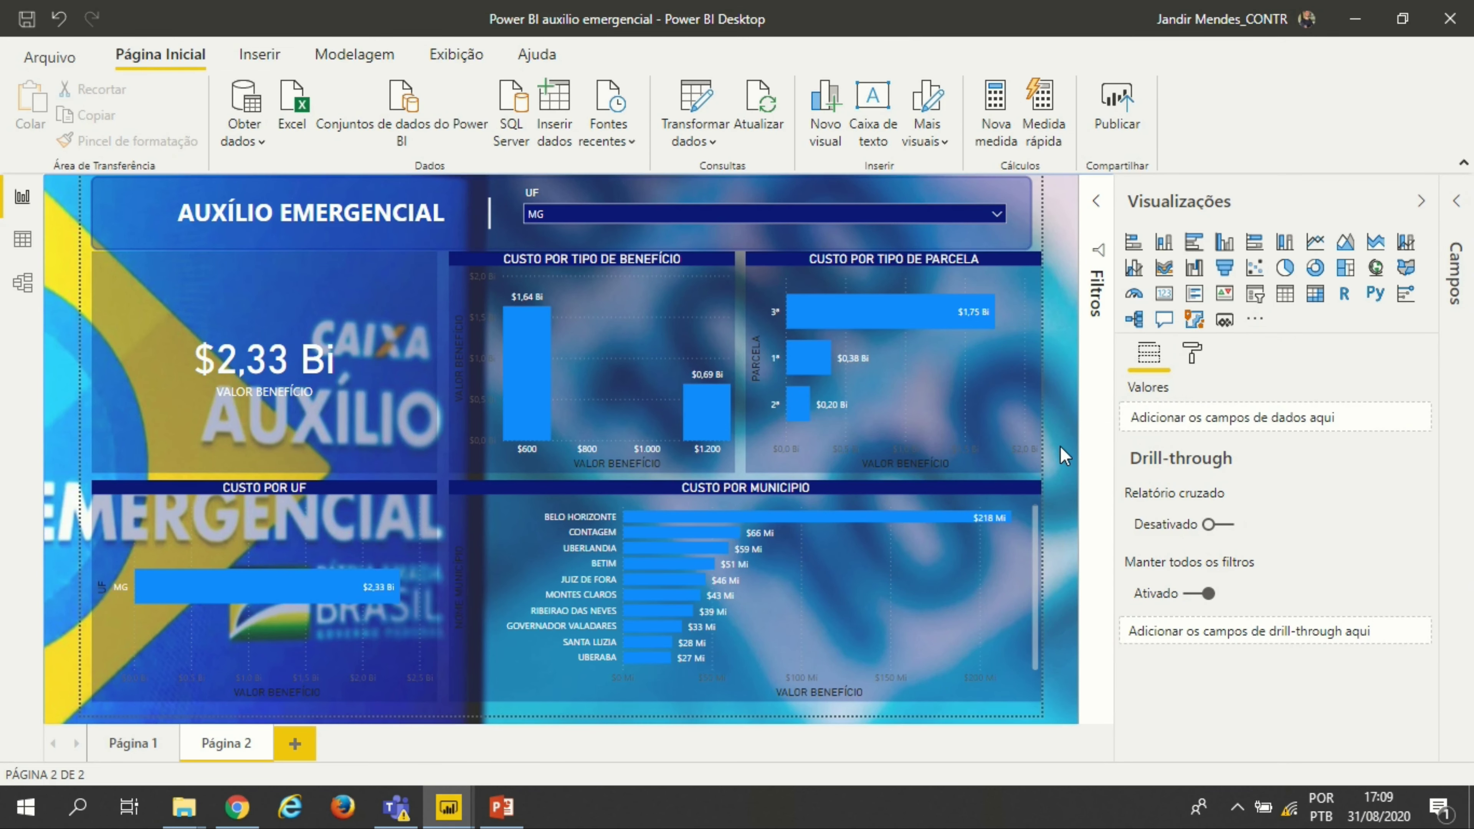
Step: Collapse the visualizations pane and filter the report to DF with the UF slicer
left_click(1354, 204)
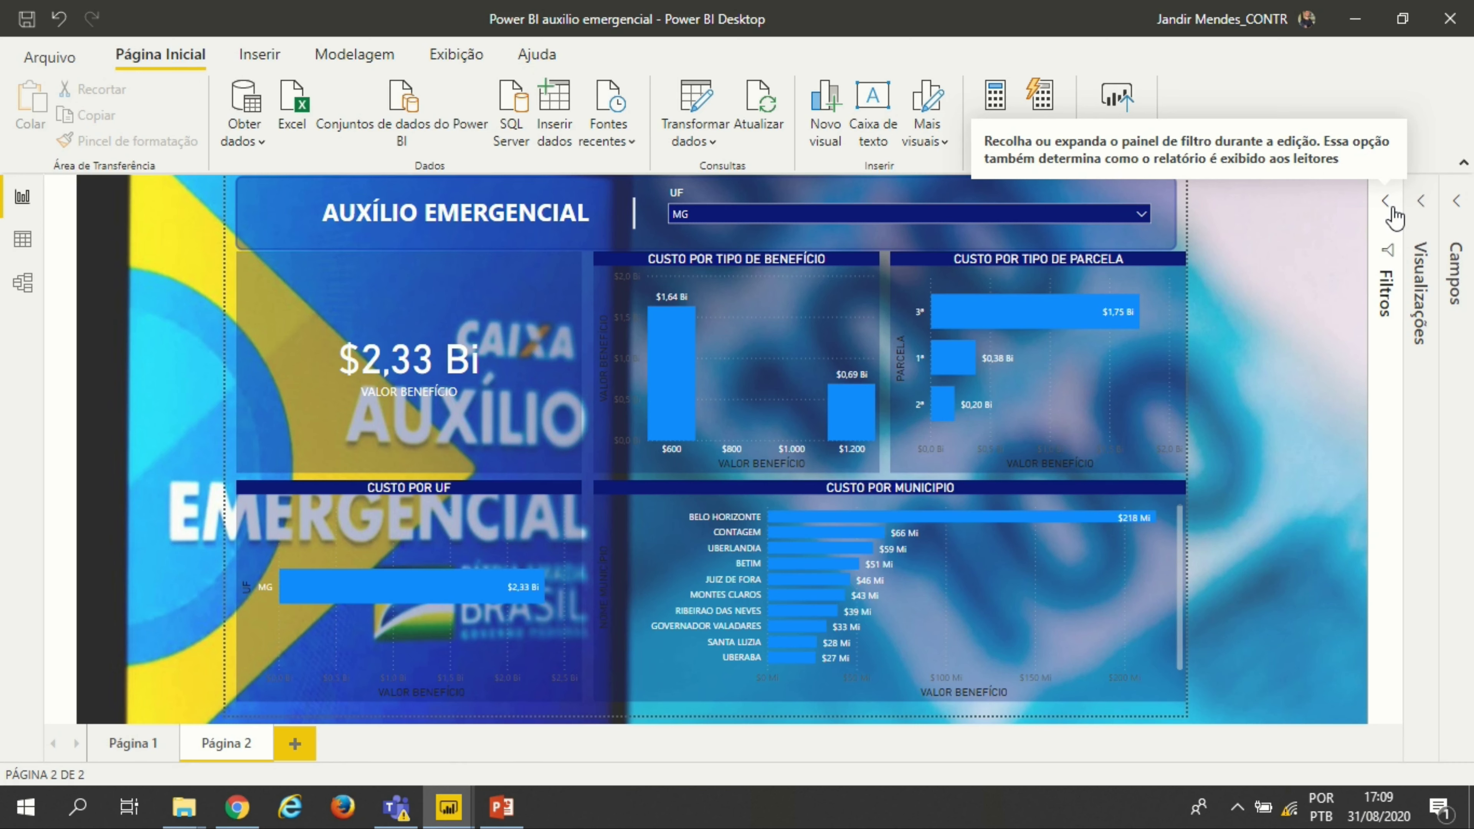
left_click(960, 232)
left_click(949, 219)
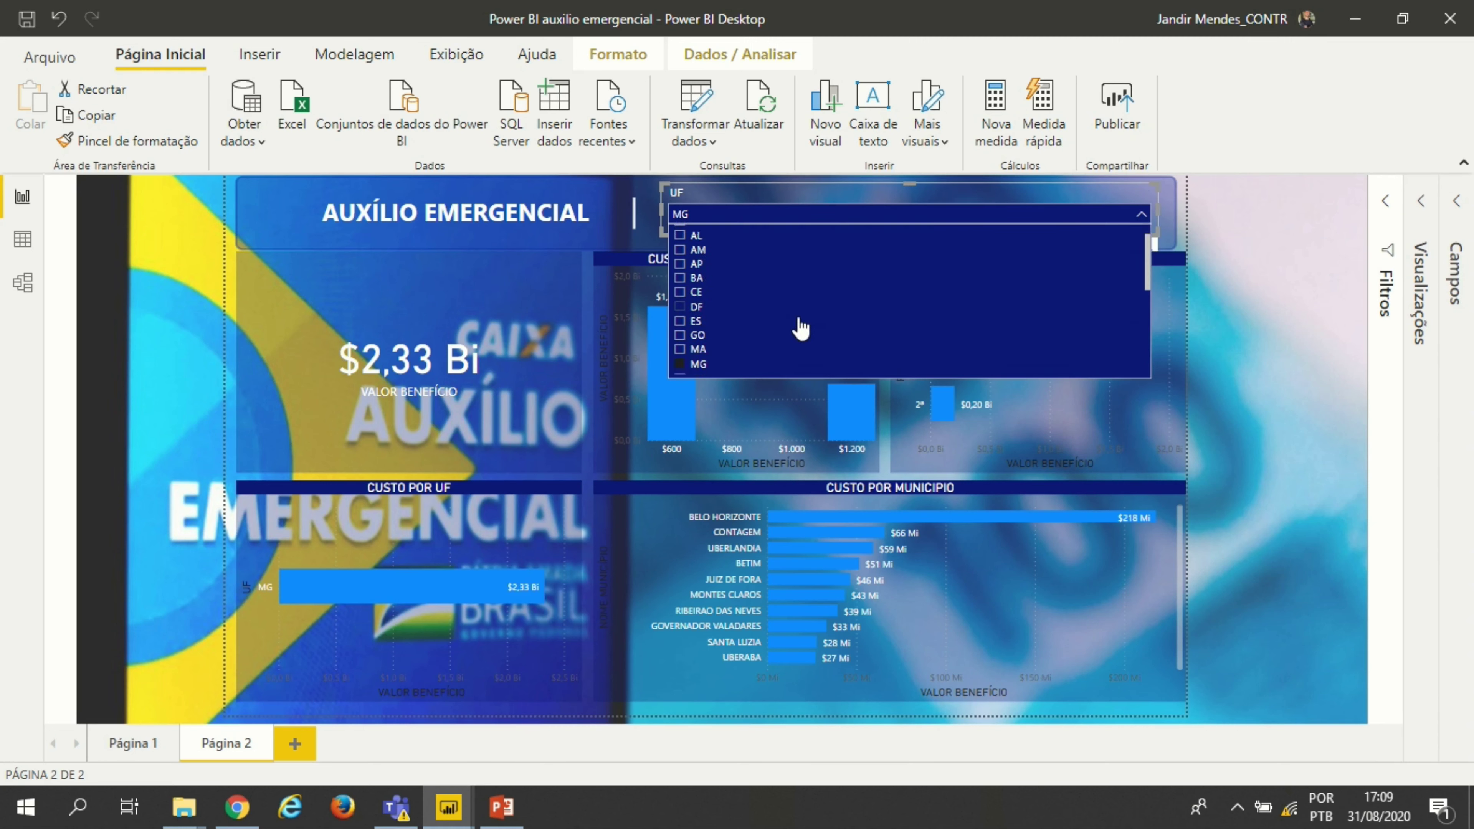
scroll(798, 330, "down", 2)
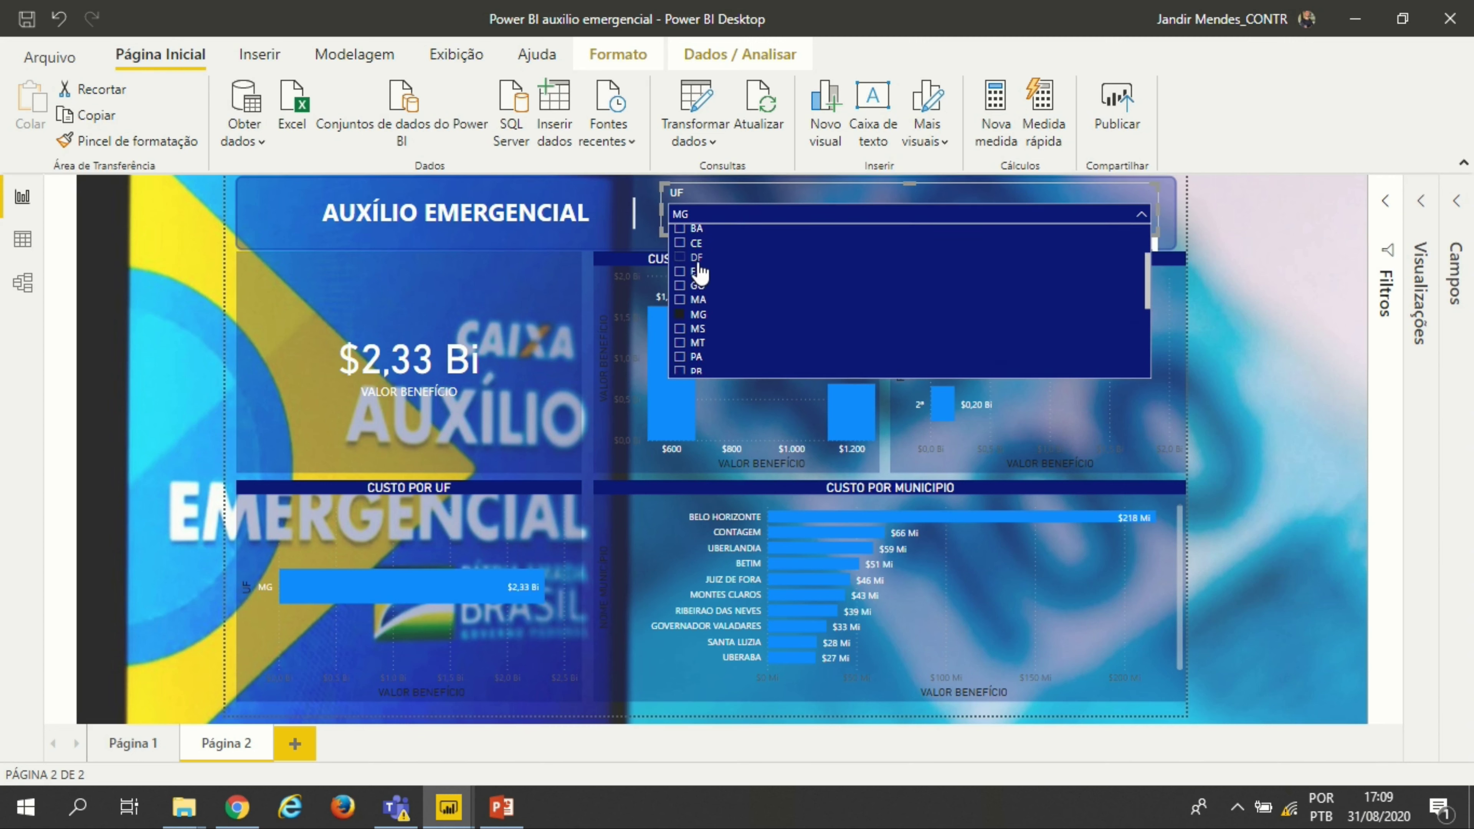
left_click(696, 257)
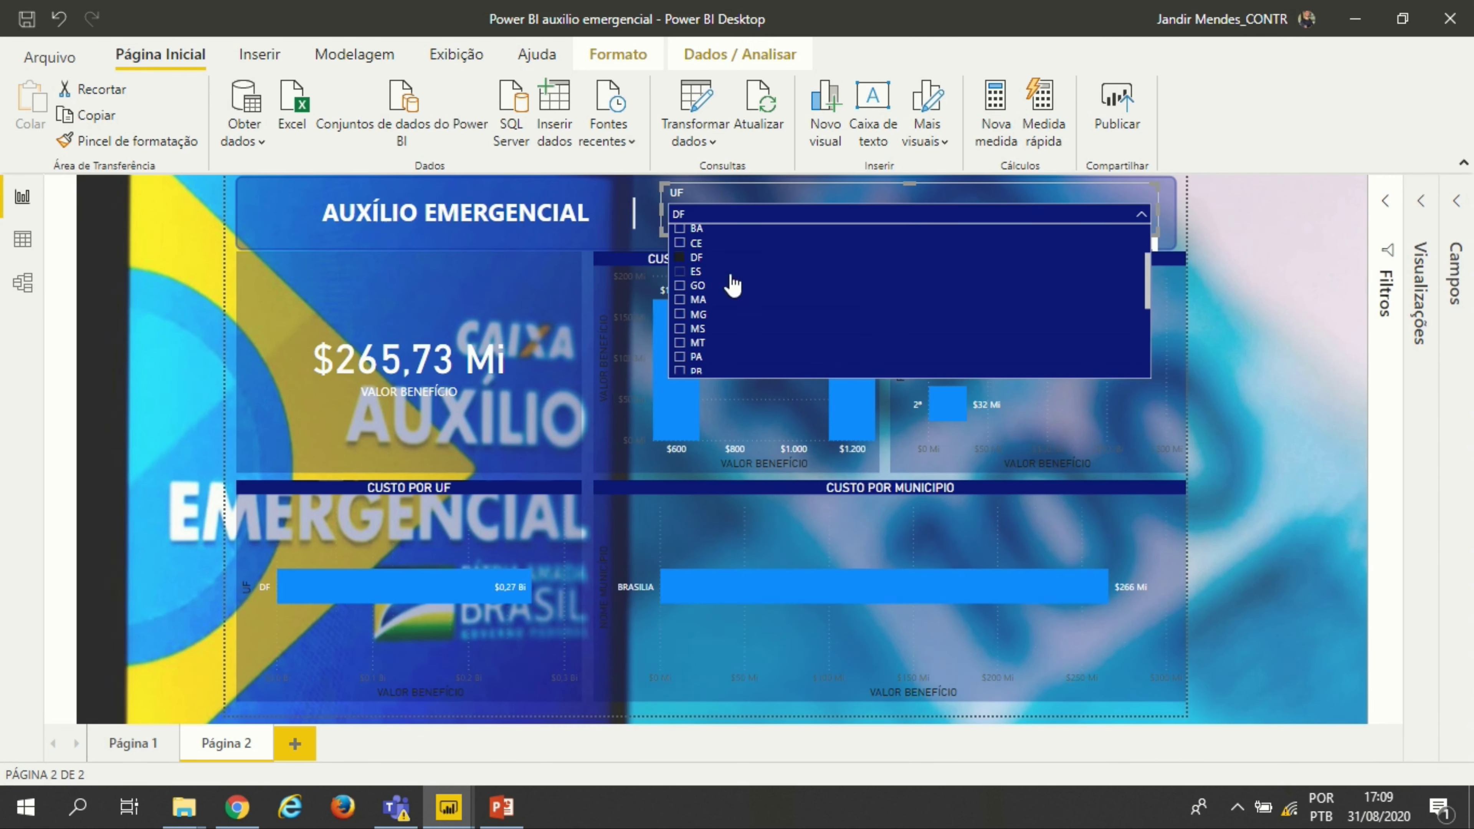
left_click(1224, 360)
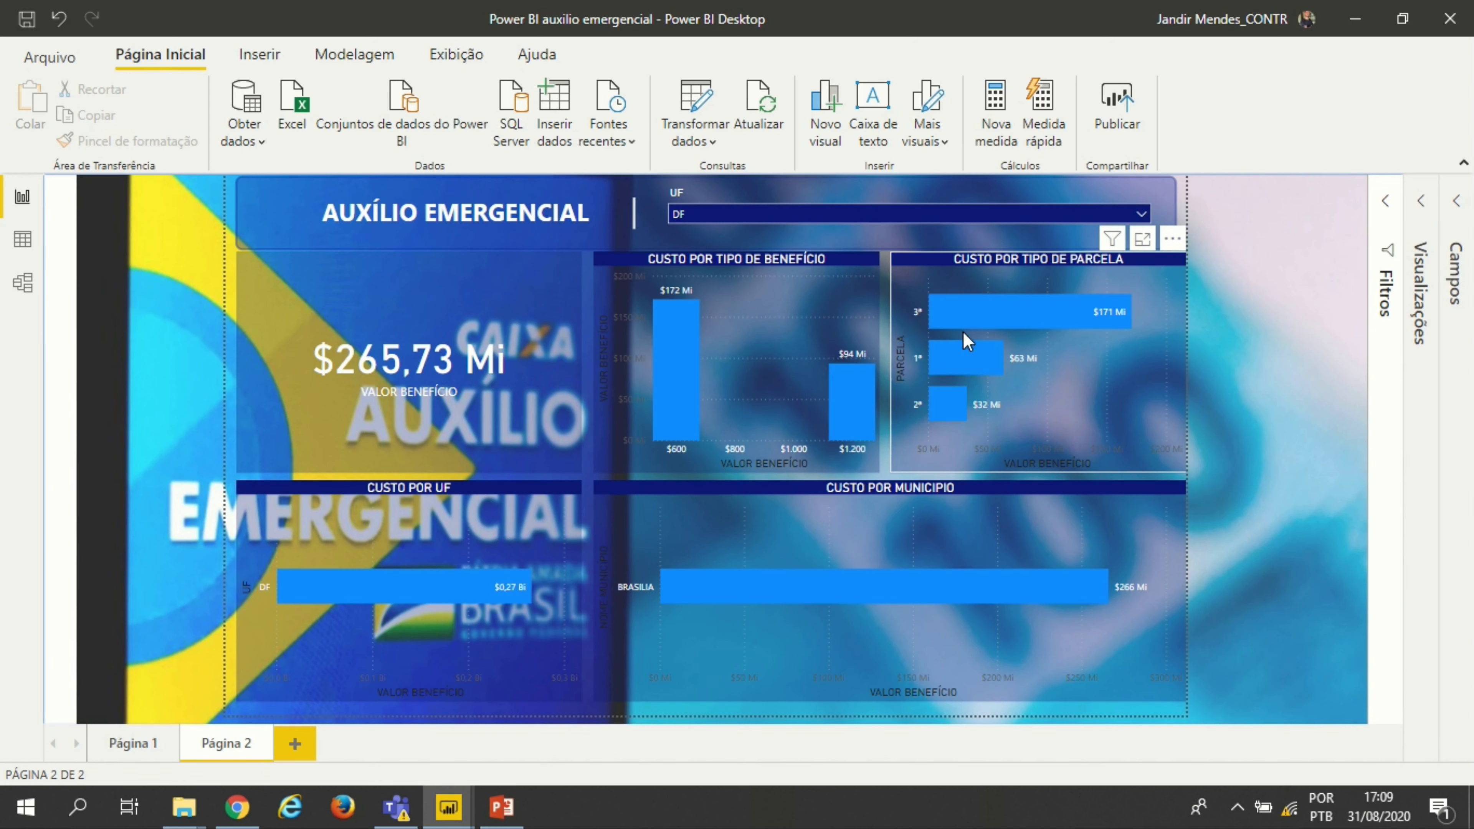
mouse_move(1004, 322)
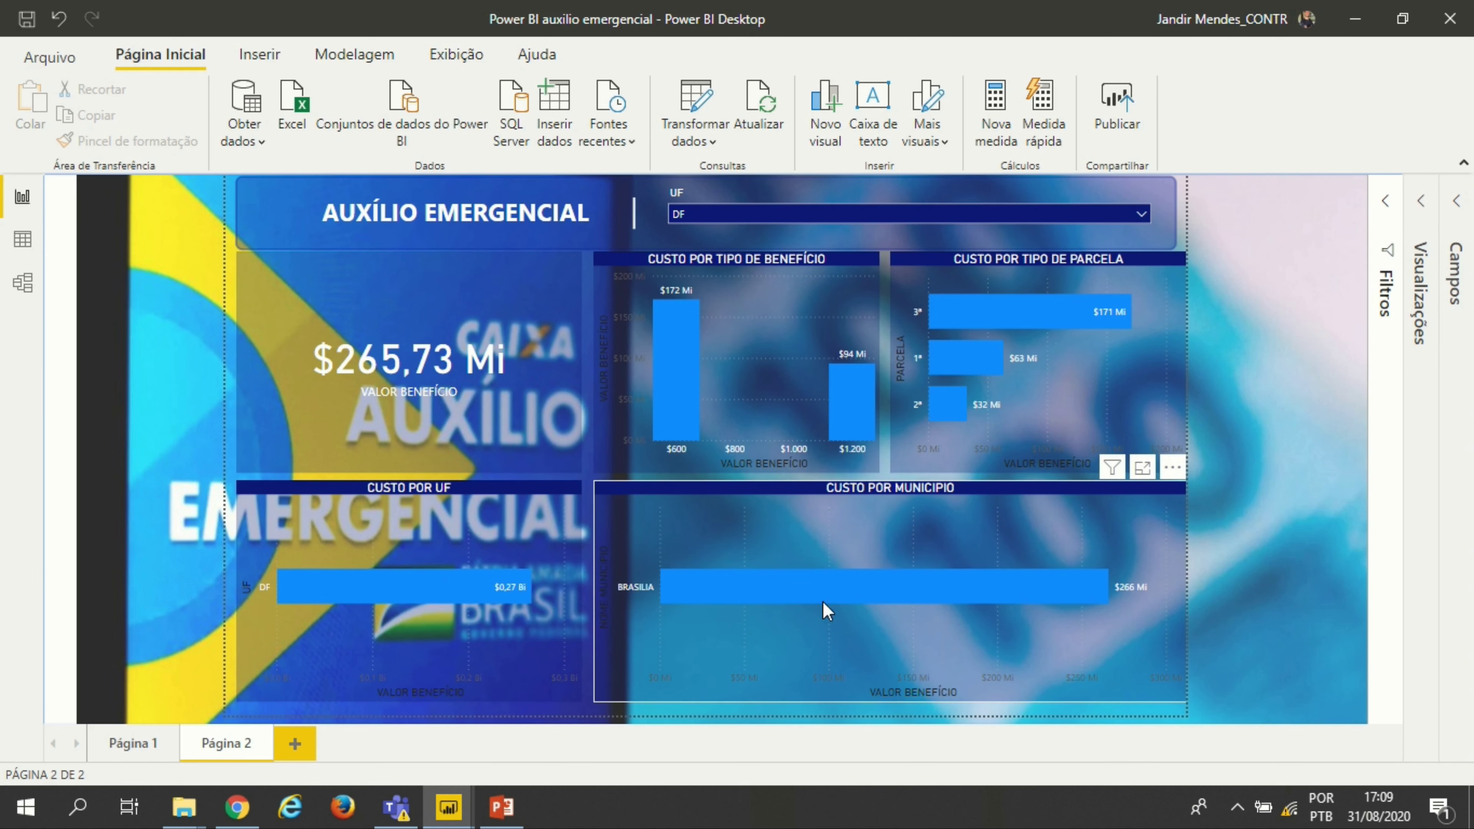
Step: Switch the UF slicer from DF to BA and inspect the values in the benefit type and municipality charts
left_click(763, 215)
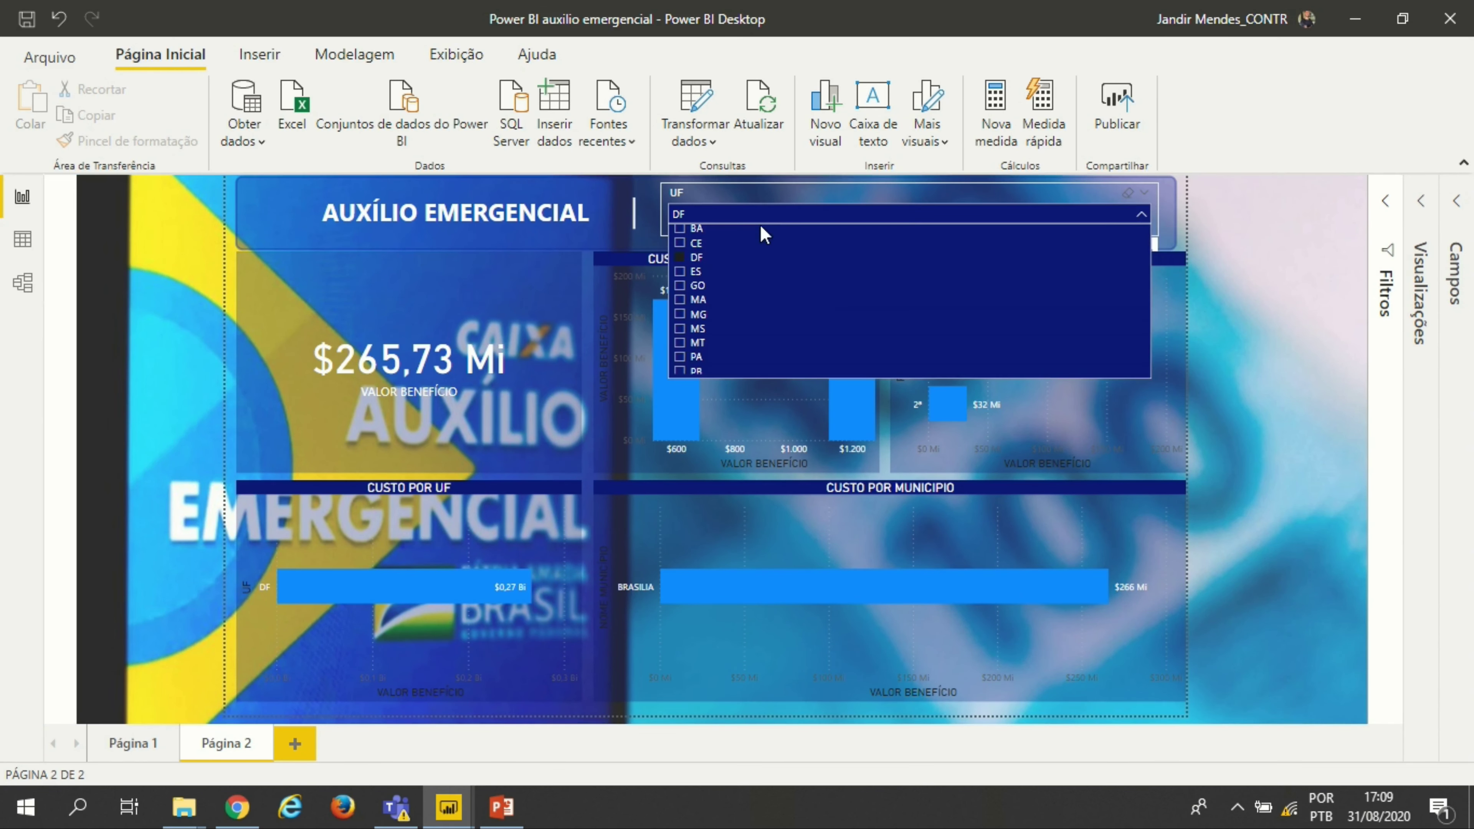
left_click(687, 257)
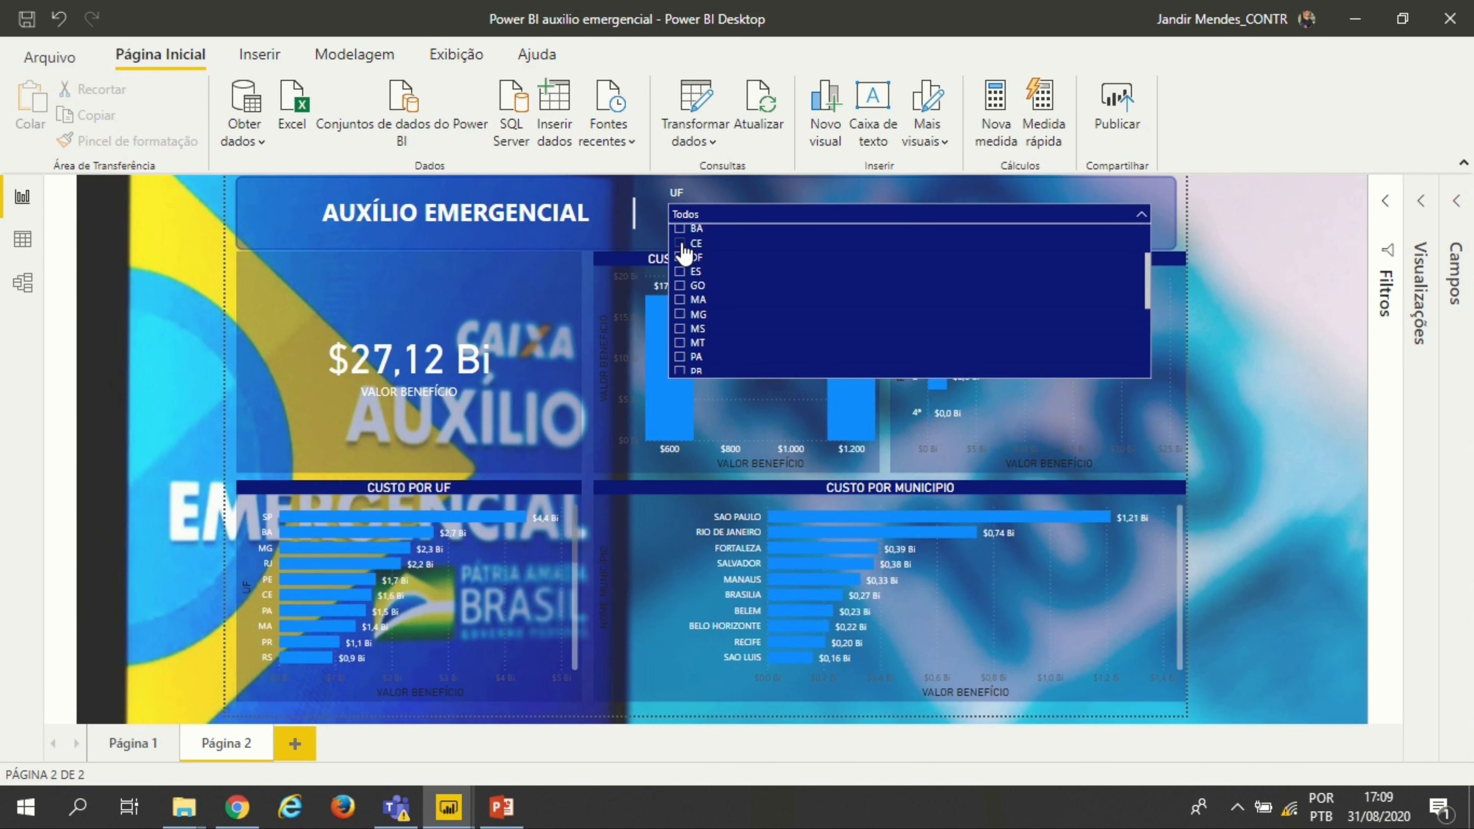
left_click(680, 231)
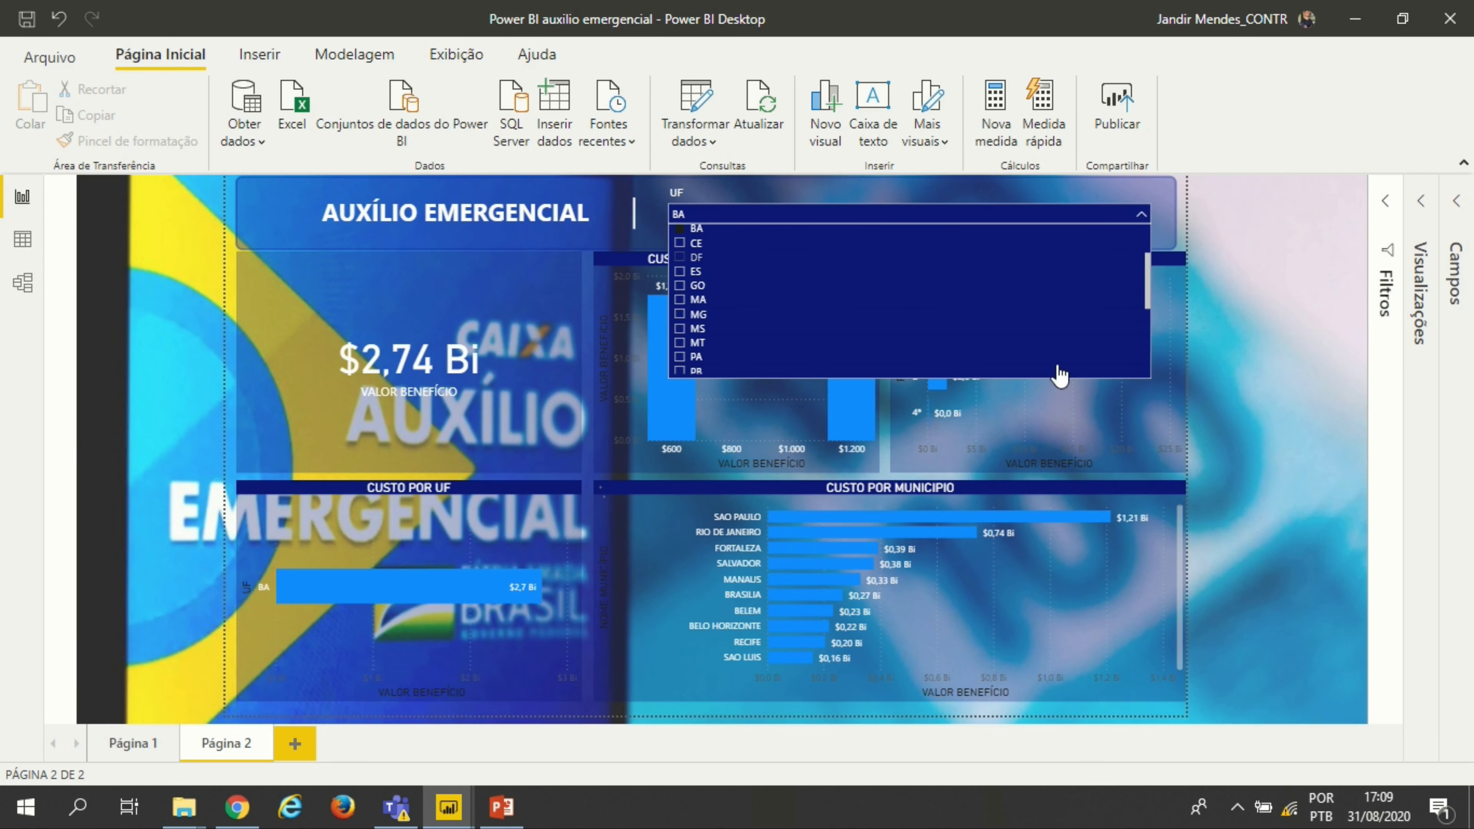
left_click(1218, 342)
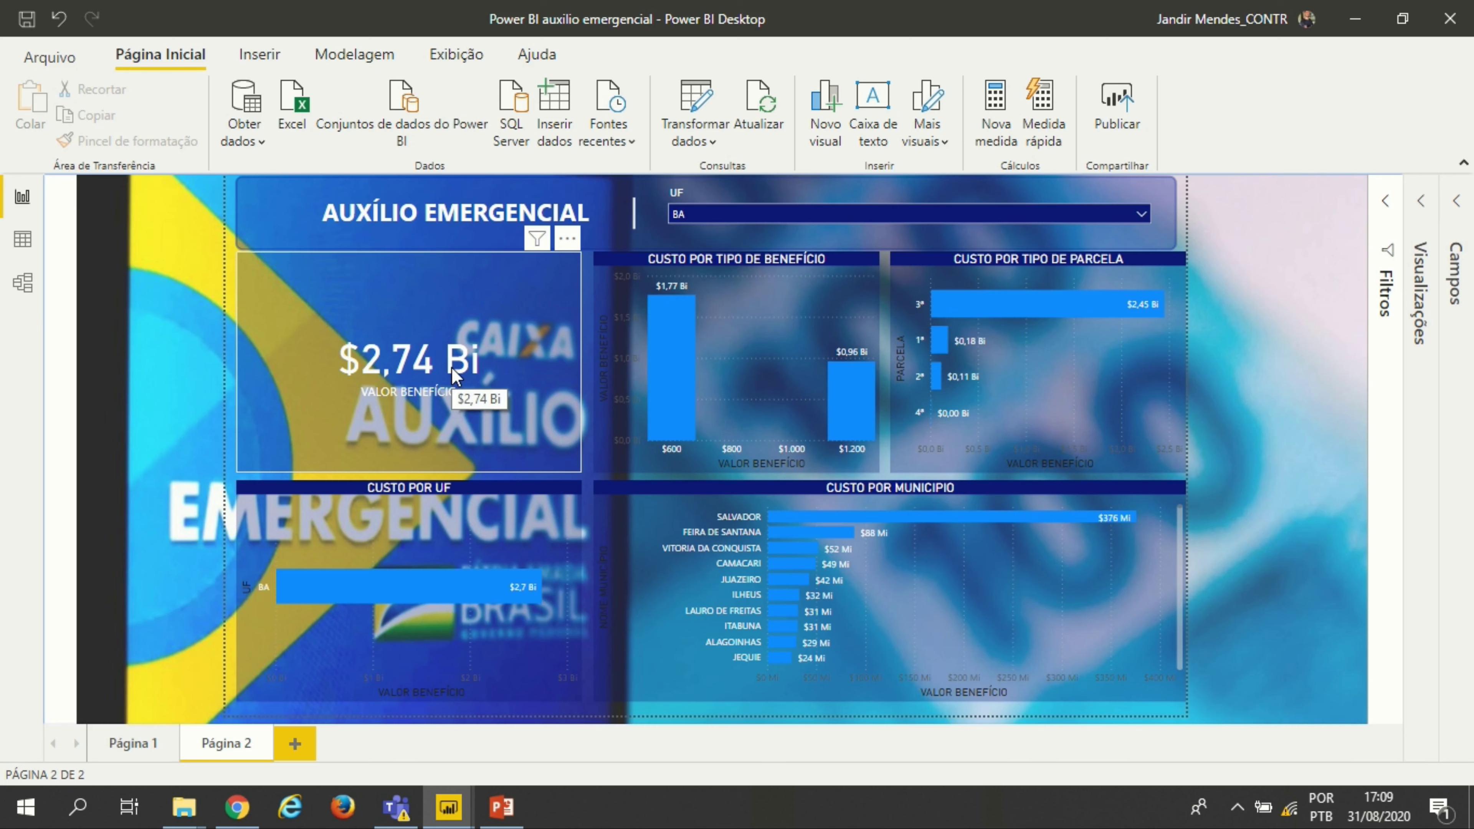
mouse_move(671, 346)
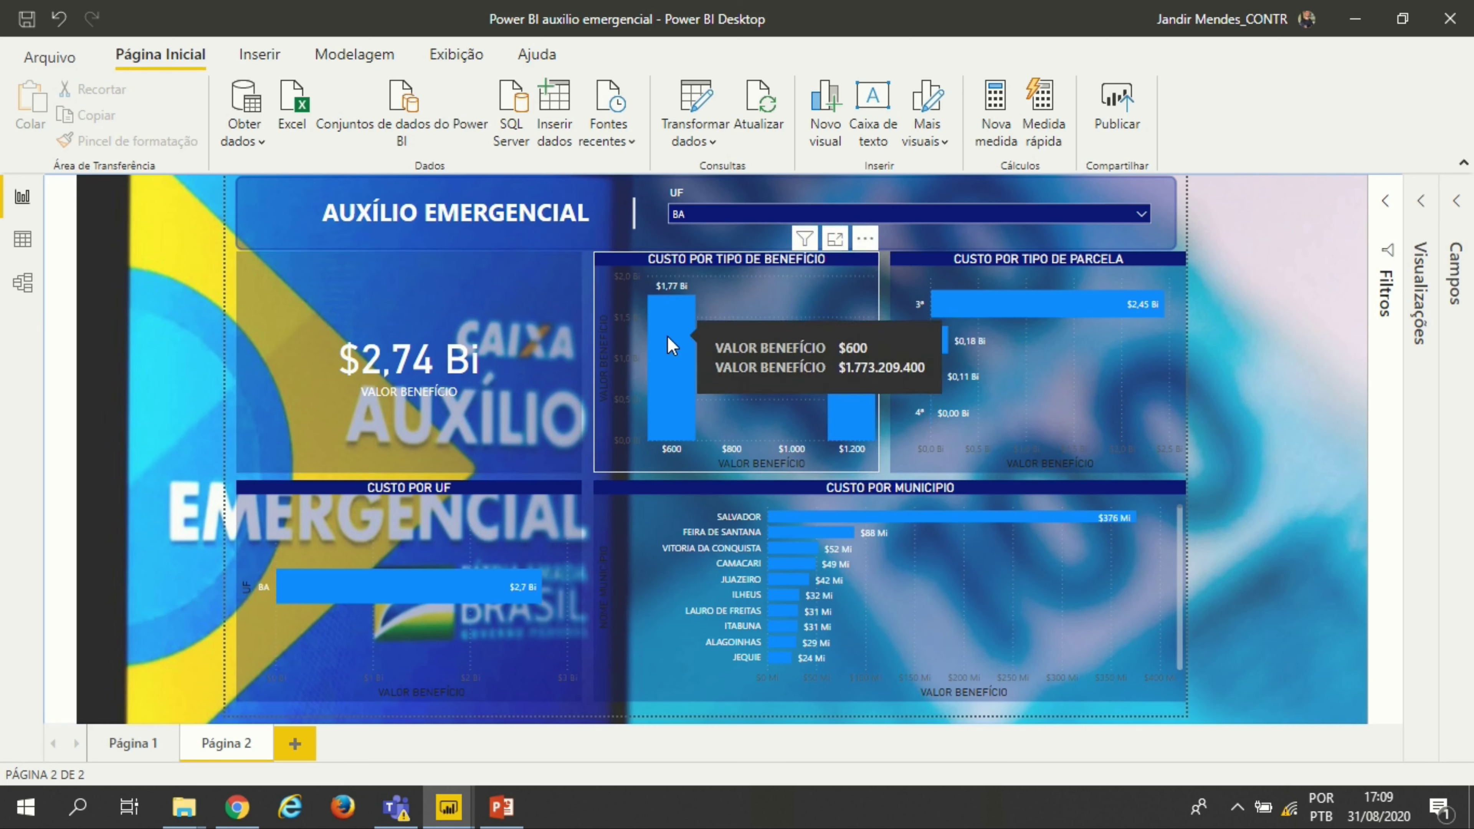
mouse_move(880, 388)
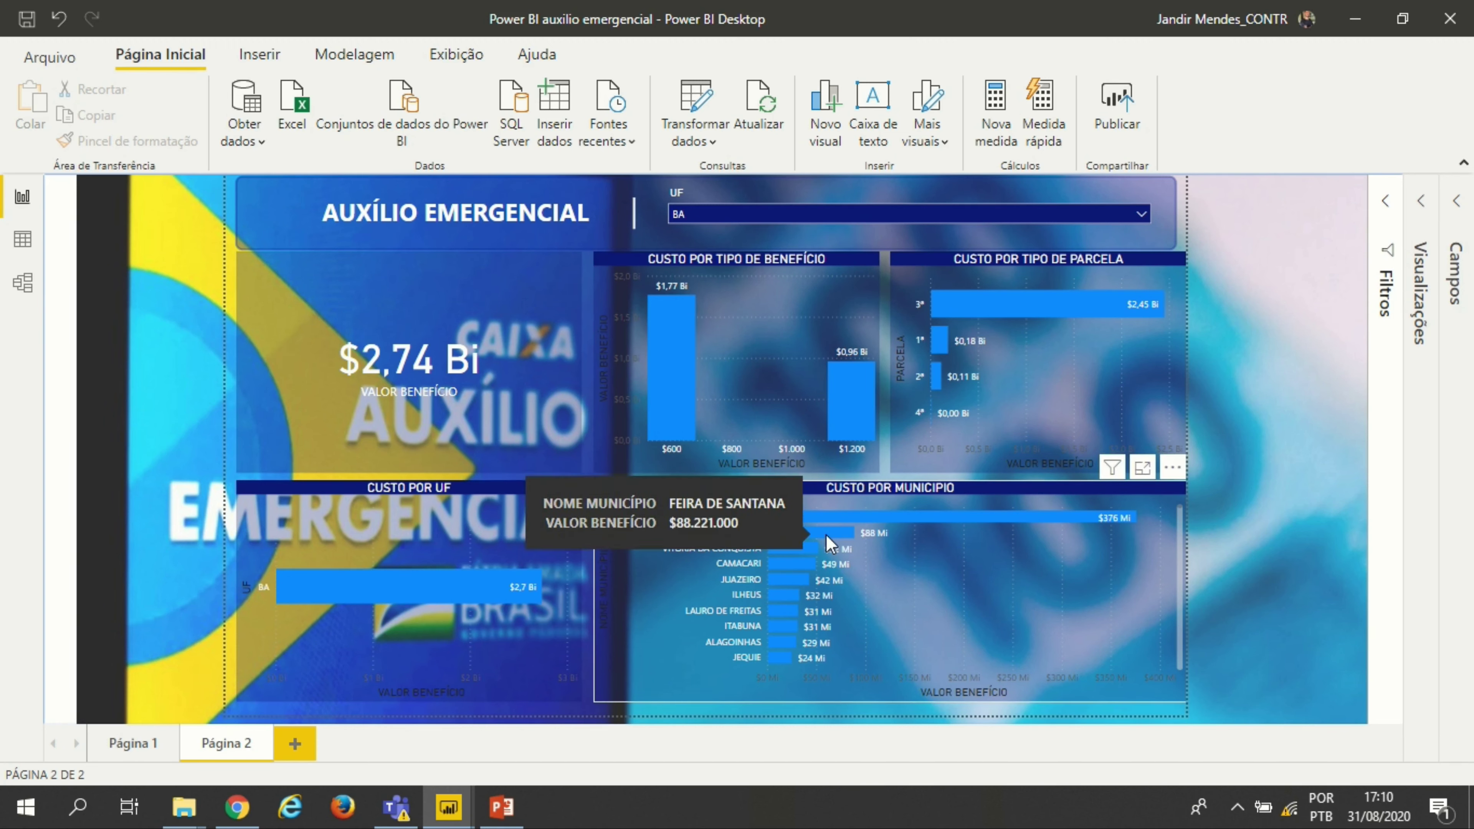
mouse_move(794, 598)
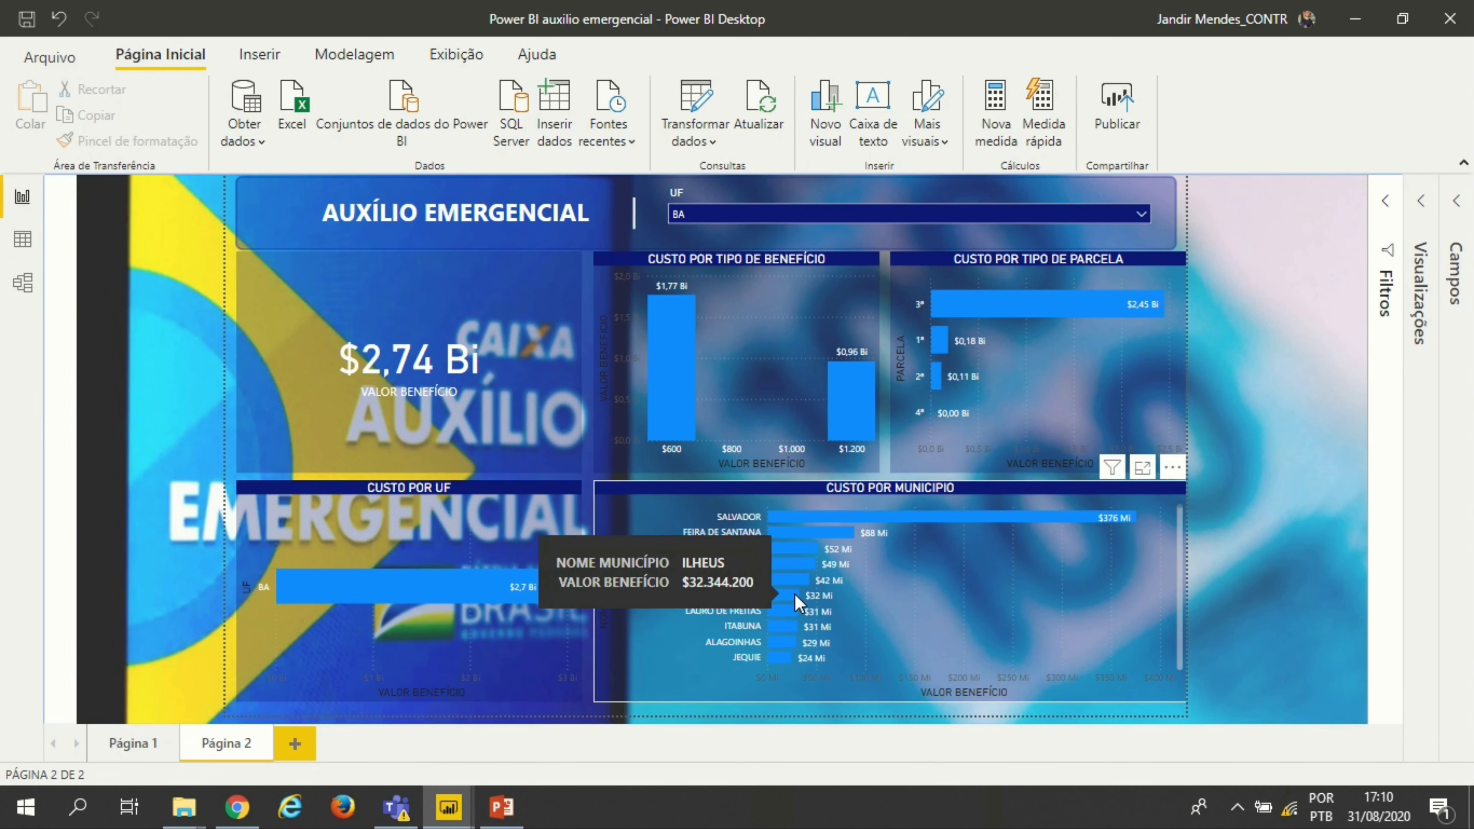